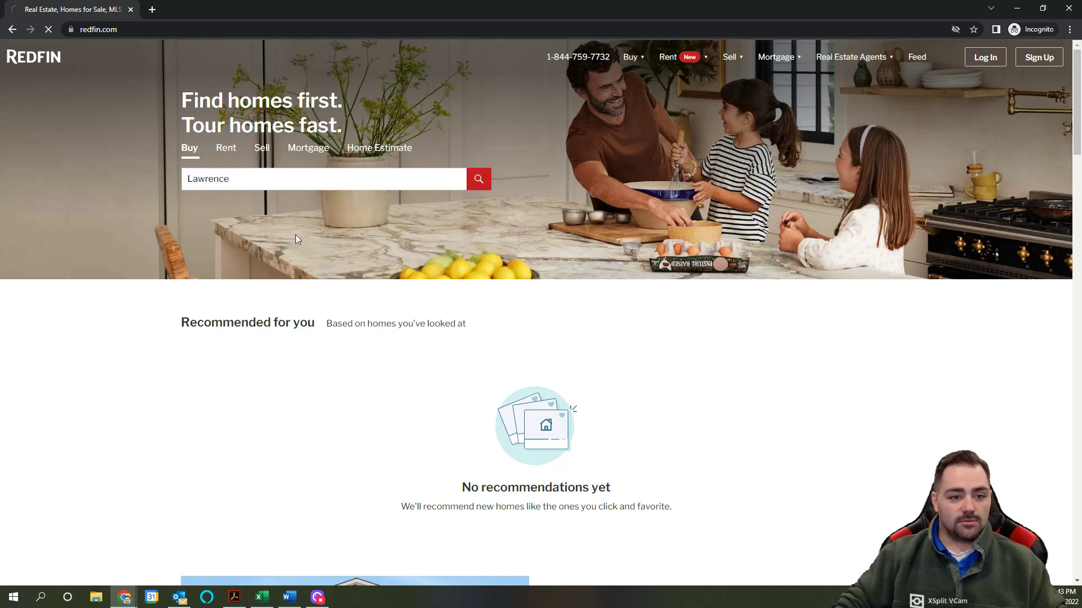
# Step: Filter the Lawrence, MA homes for sale to Multi-family and browse the 12 listings
pyautogui.click(479, 181)
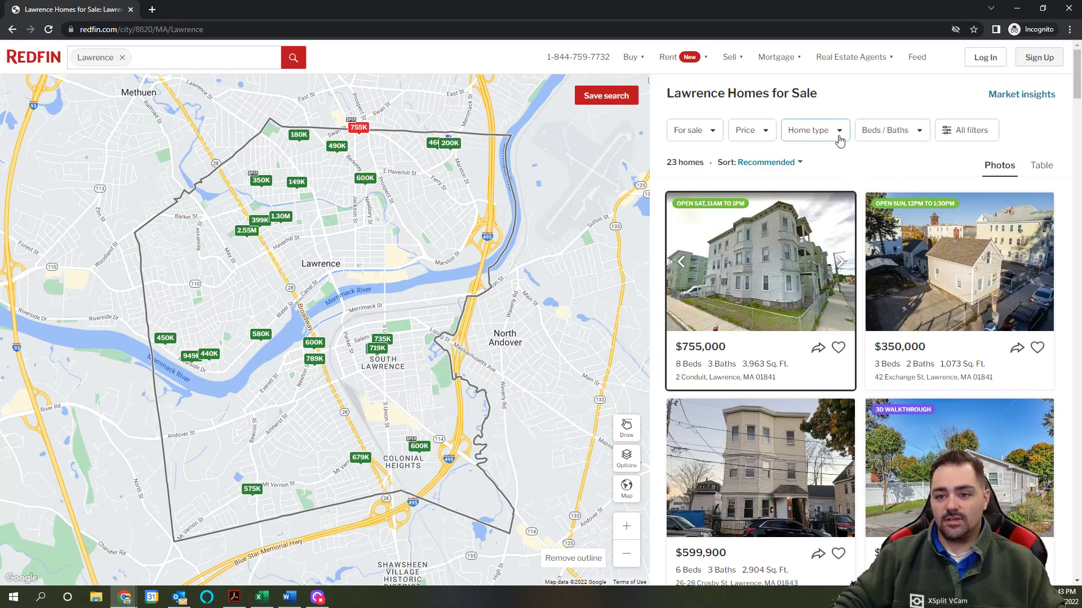
pyautogui.click(840, 141)
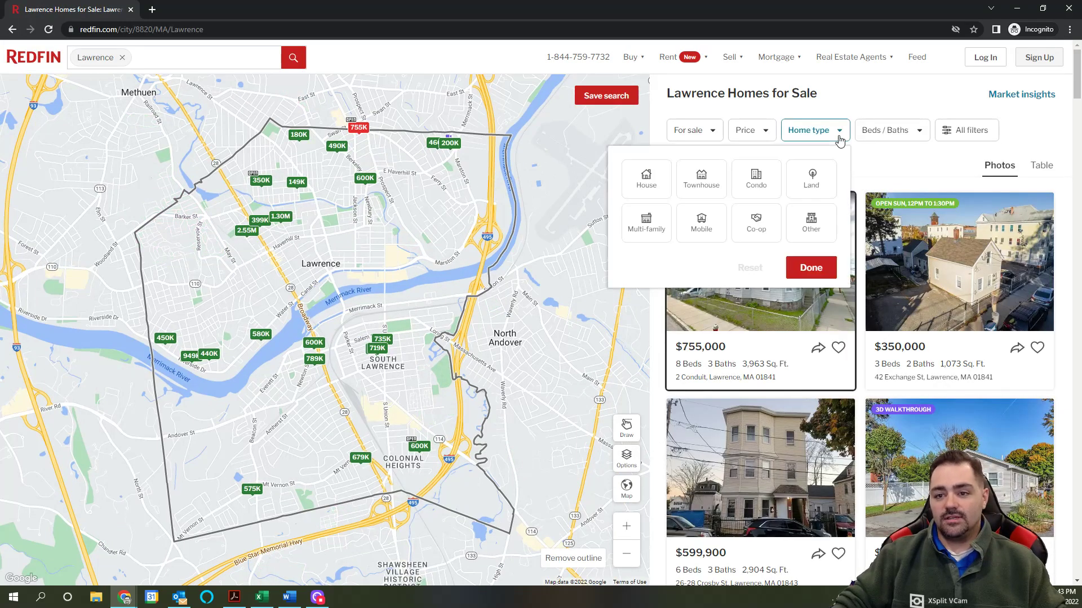
pyautogui.click(648, 238)
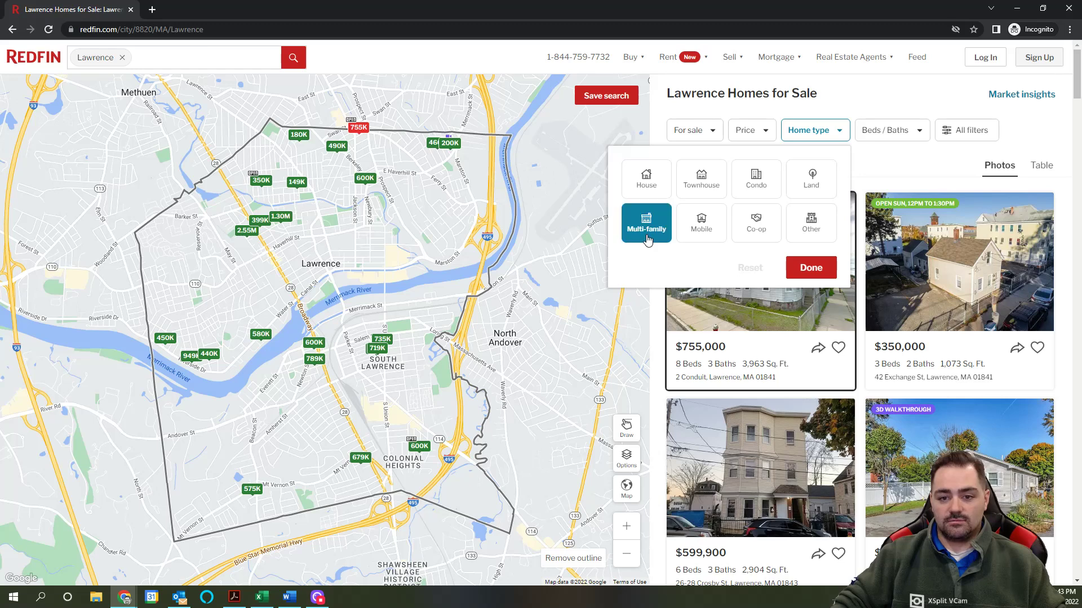
pyautogui.click(819, 273)
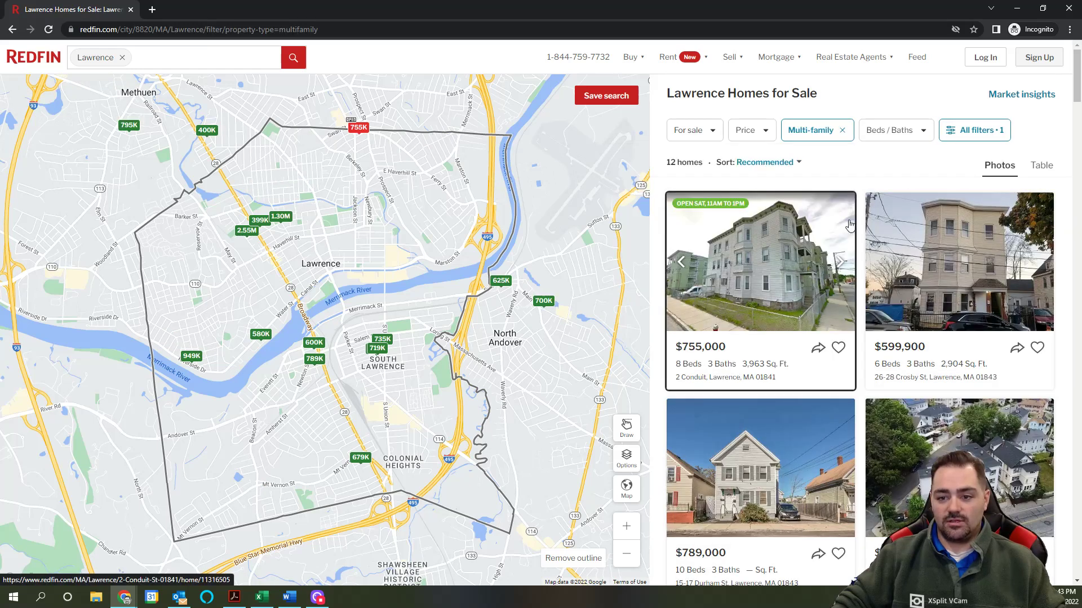
pyautogui.scroll(-2, 868, 188)
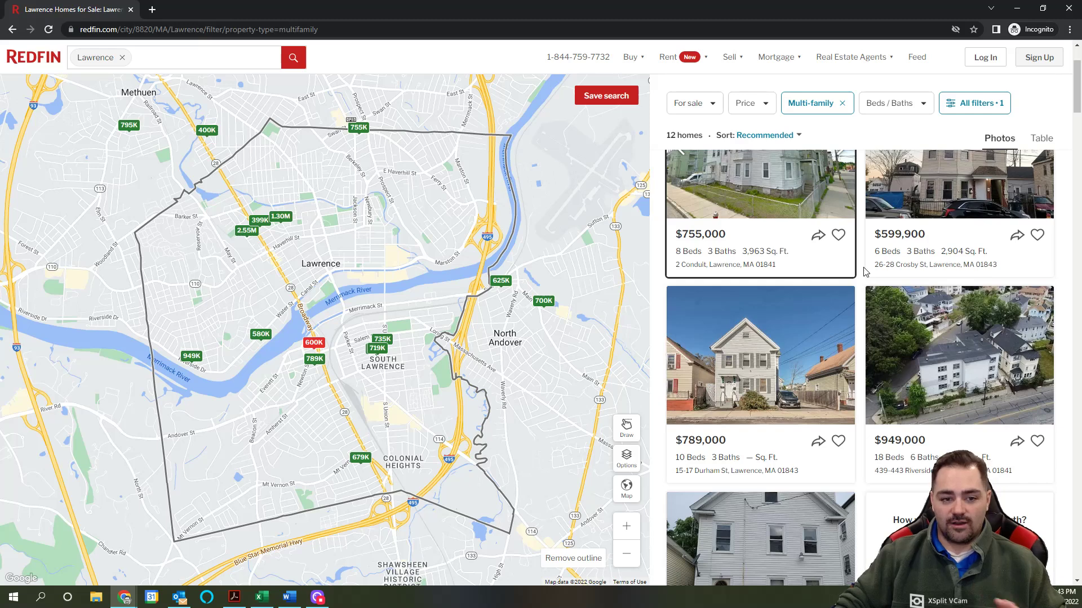
pyautogui.scroll(-1, 866, 272)
pyautogui.scroll(1, 866, 272)
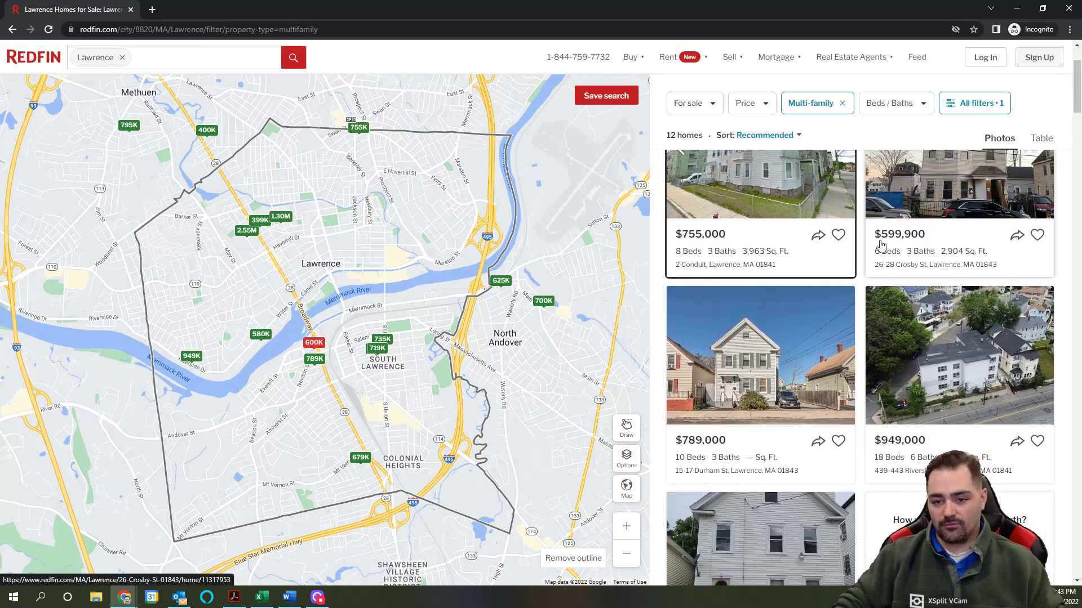
pyautogui.scroll(-1, 872, 343)
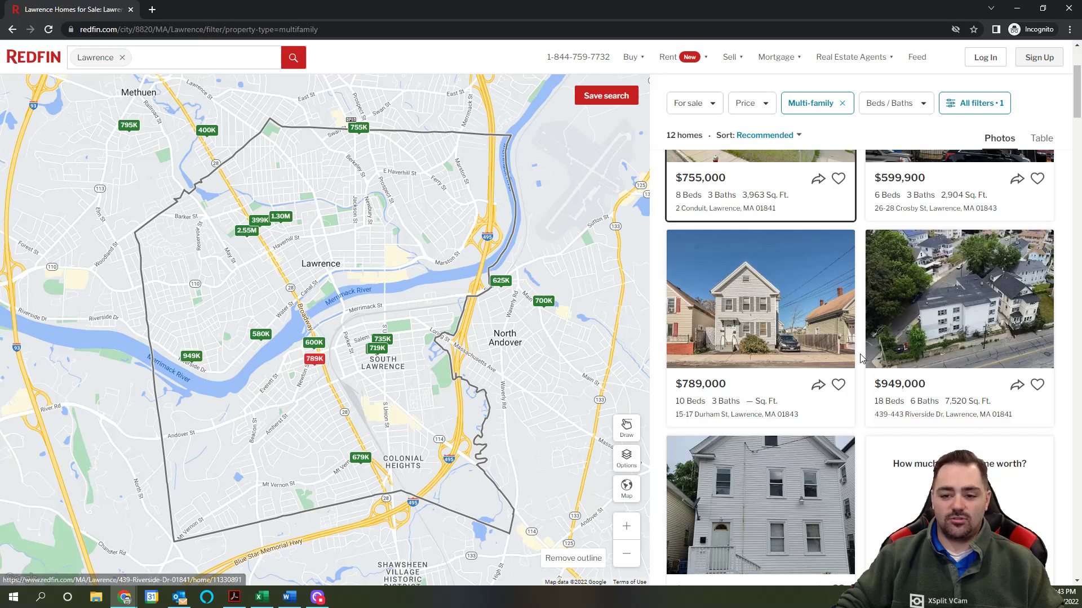
pyautogui.scroll(-1, 861, 355)
pyautogui.scroll(2, 862, 356)
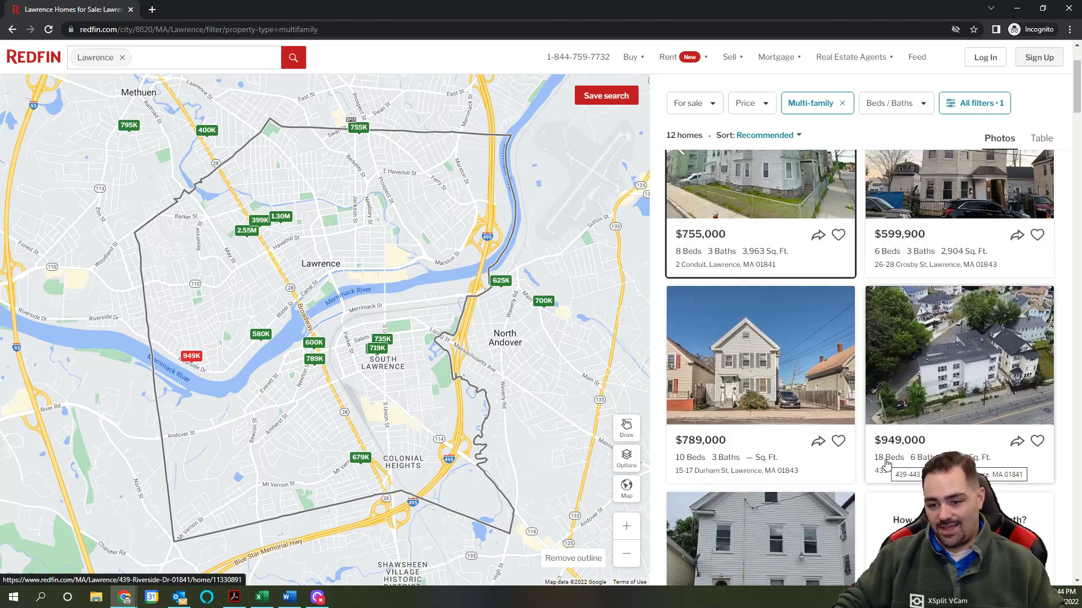
# Step: Open the $949,000 six-family listing in a new tab, then return to the Lawrence results tab
pyautogui.click(966, 356)
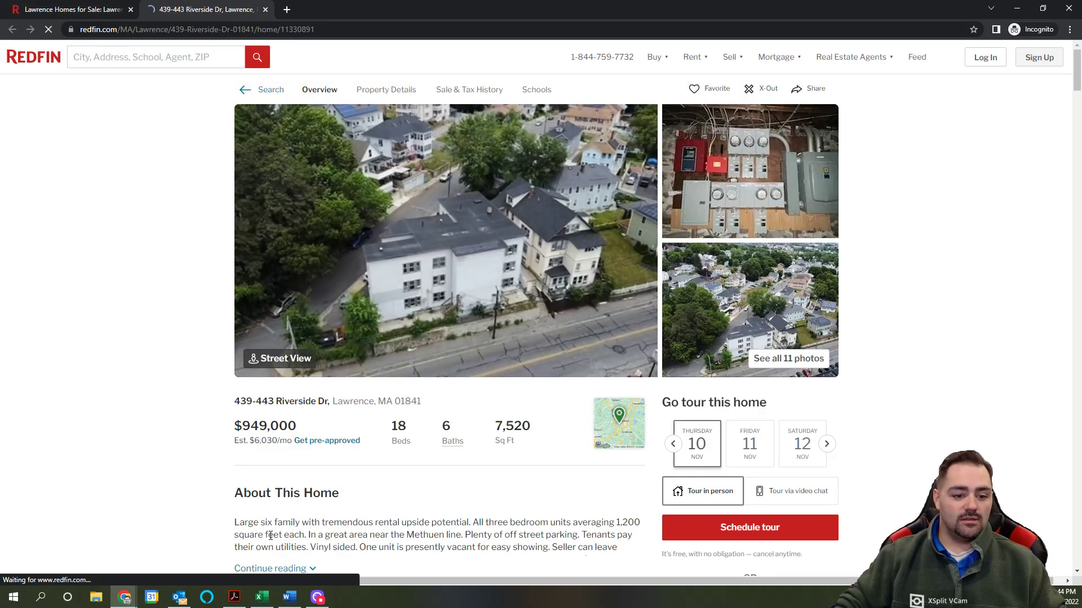
pyautogui.scroll(-2, 256, 424)
pyautogui.scroll(2, 158, 276)
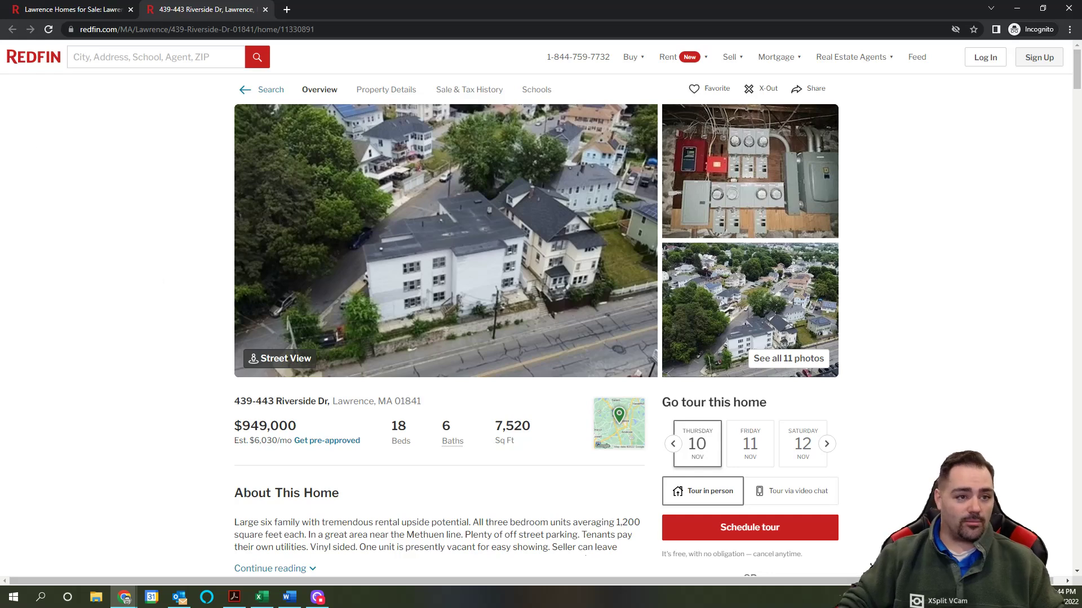
pyautogui.click(79, 9)
pyautogui.click(103, 31)
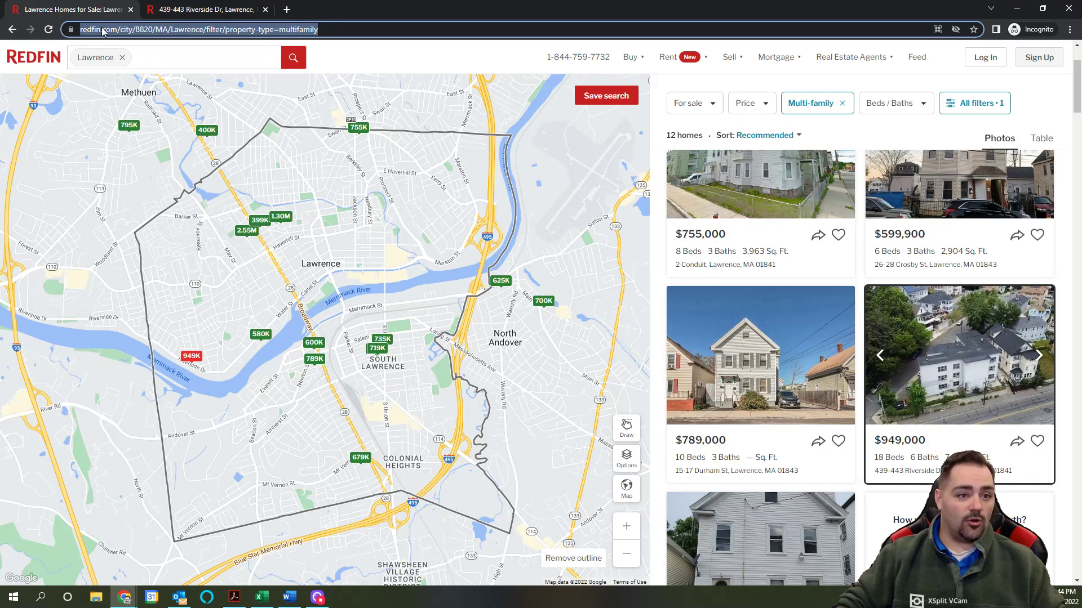
# Step: Go to DealCheck via the 'deal' address-bar suggestion
pyautogui.write('deal')
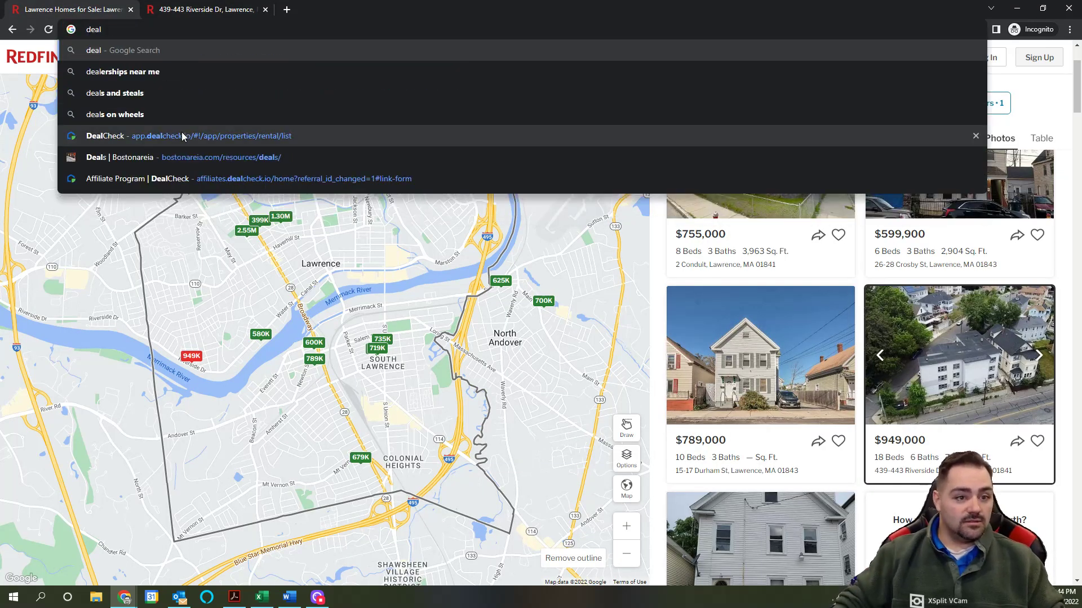
pyautogui.click(182, 137)
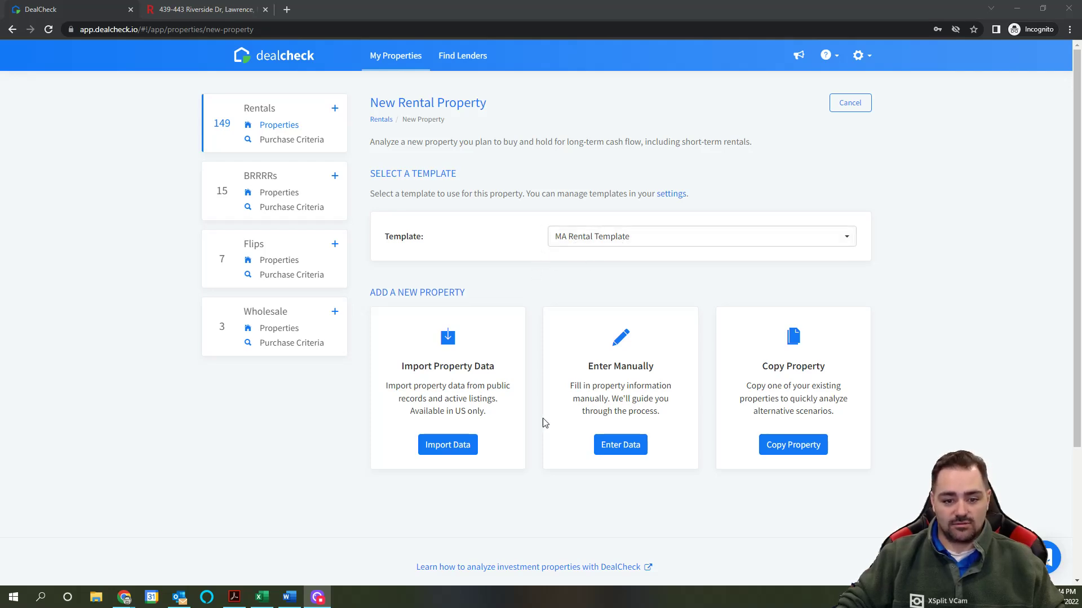
pyautogui.click(451, 450)
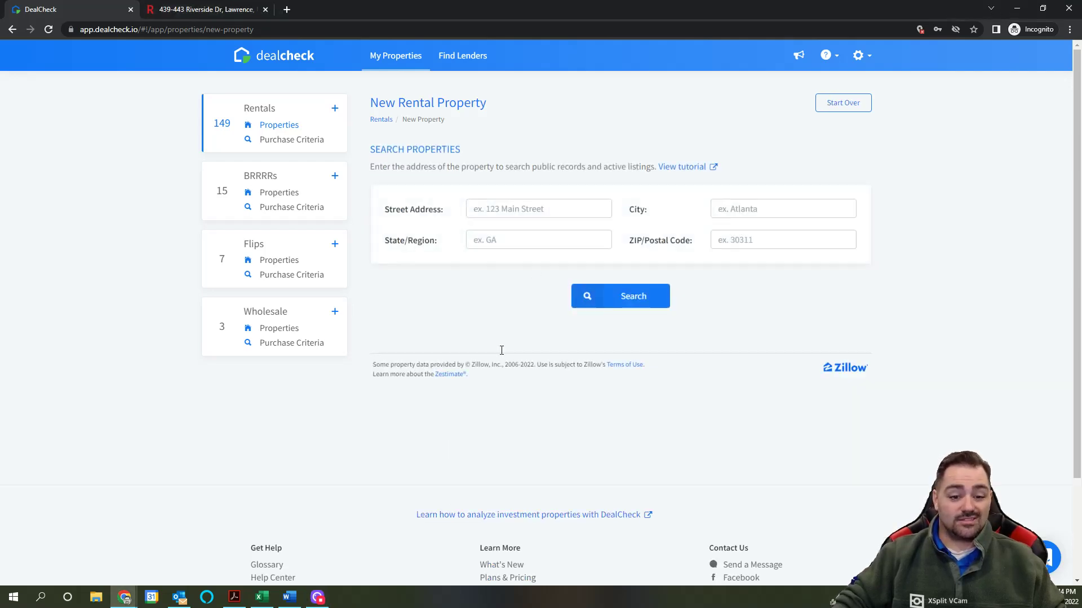
pyautogui.click(529, 208)
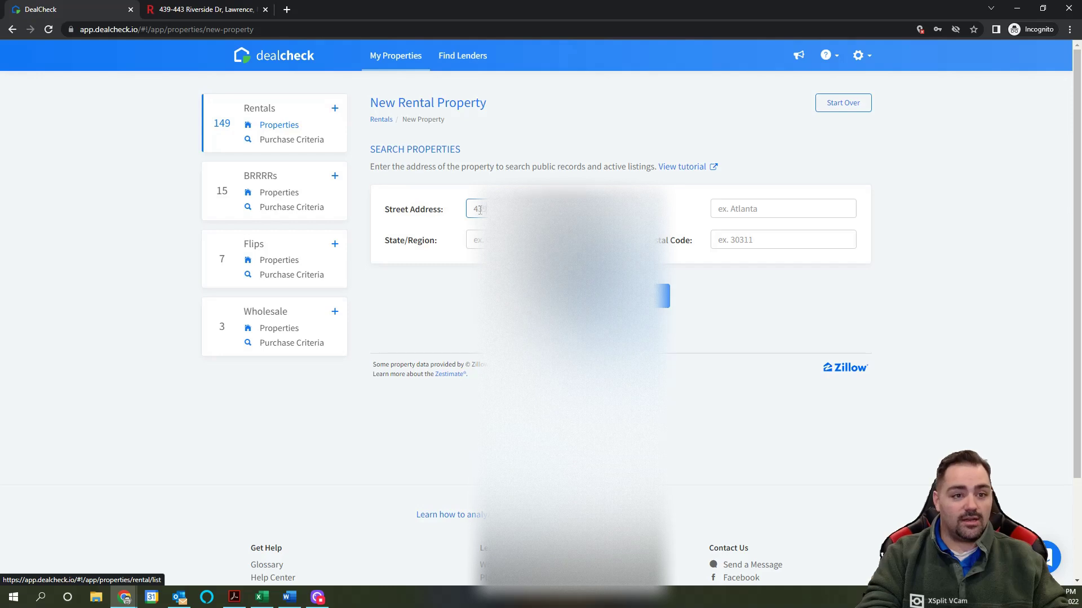
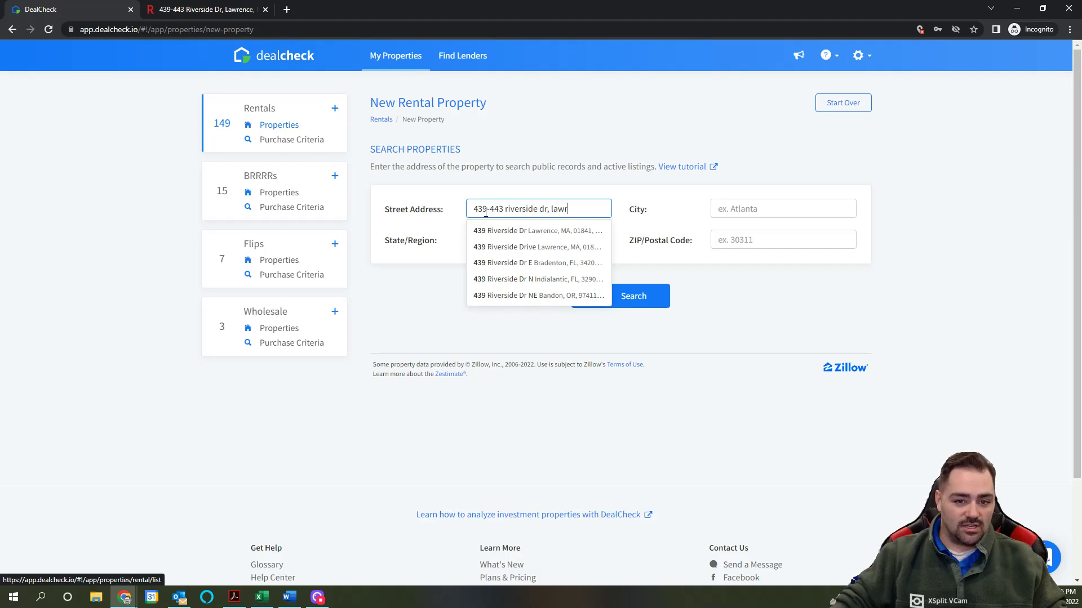
pyautogui.click(552, 232)
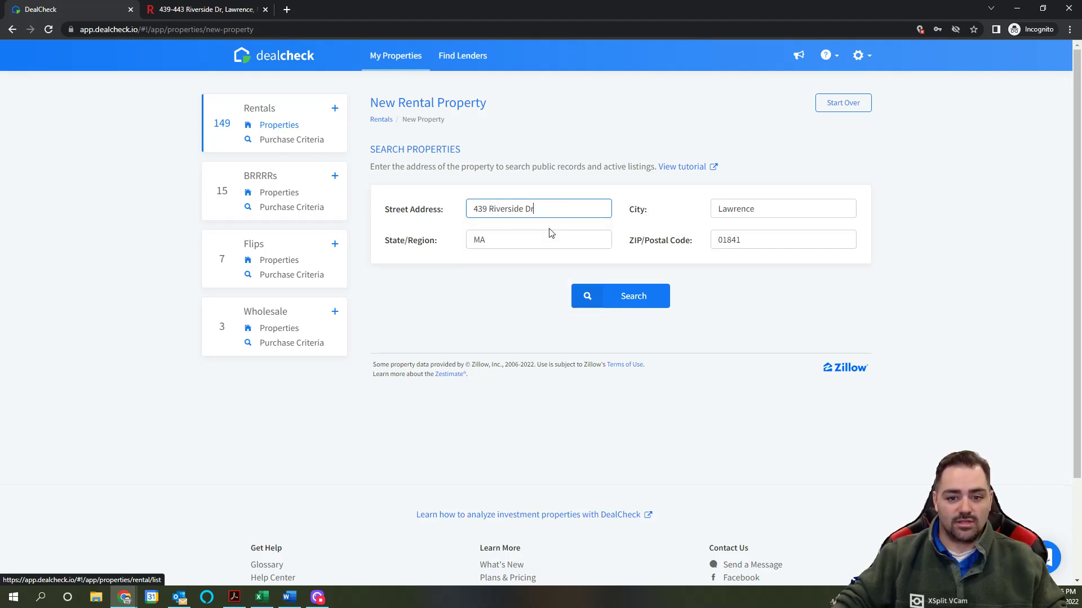
pyautogui.click(636, 298)
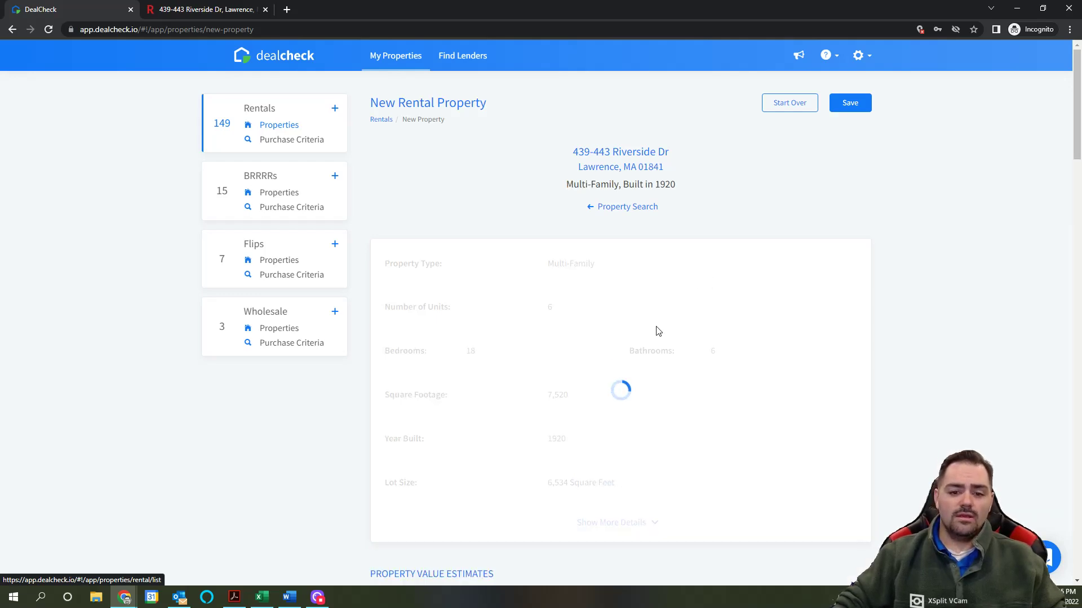
# Step: Use the Realtor.com $949,000 value estimate and exclude the $13,191 tax amount from import
pyautogui.scroll(-1, 628, 319)
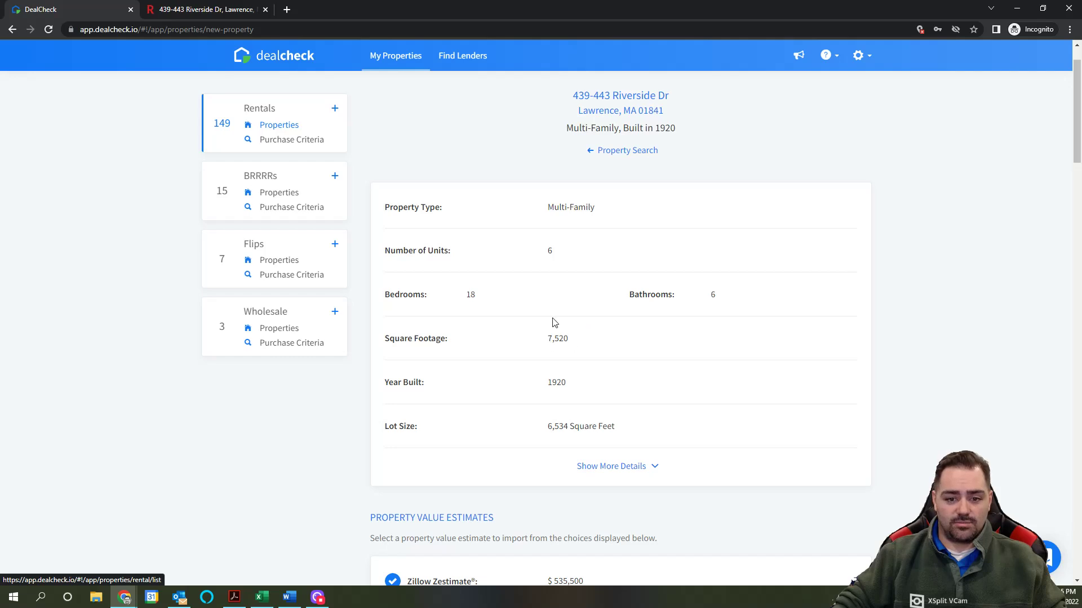
pyautogui.scroll(-4, 604, 379)
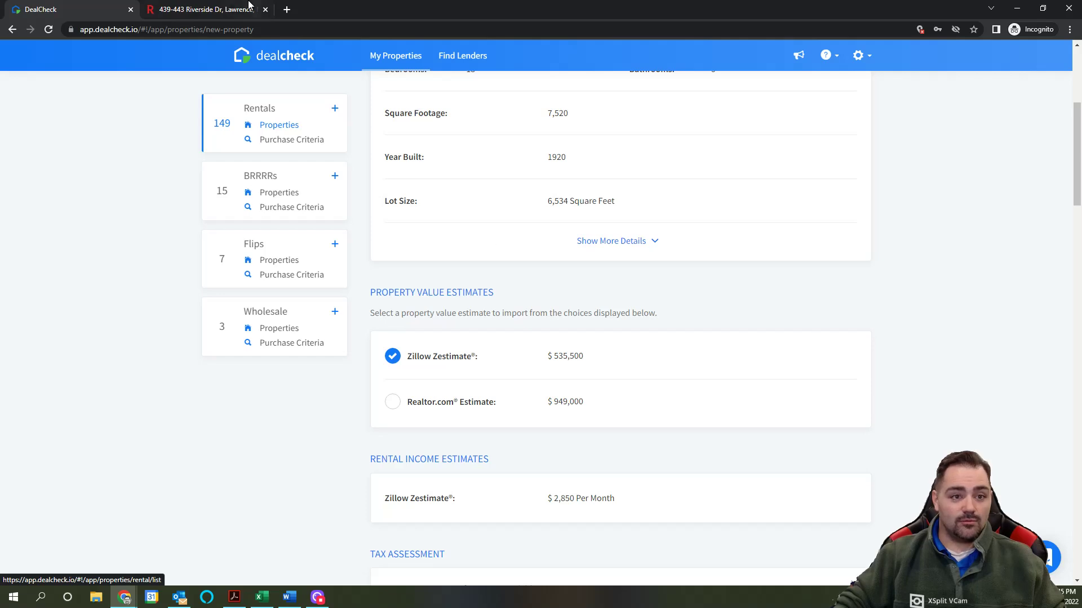
pyautogui.click(210, 10)
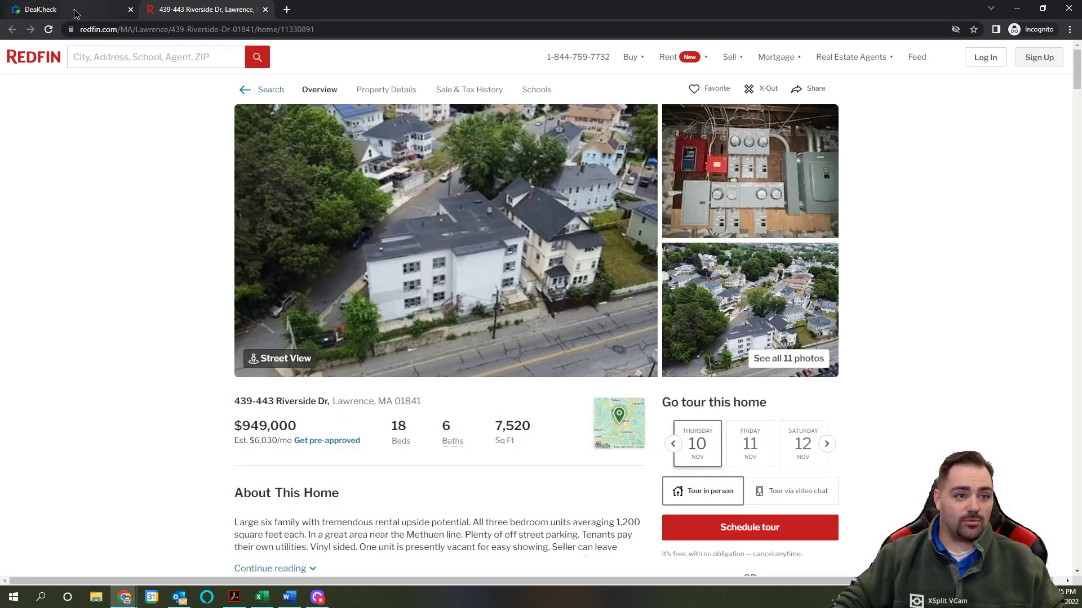
pyautogui.click(90, 12)
pyautogui.click(393, 402)
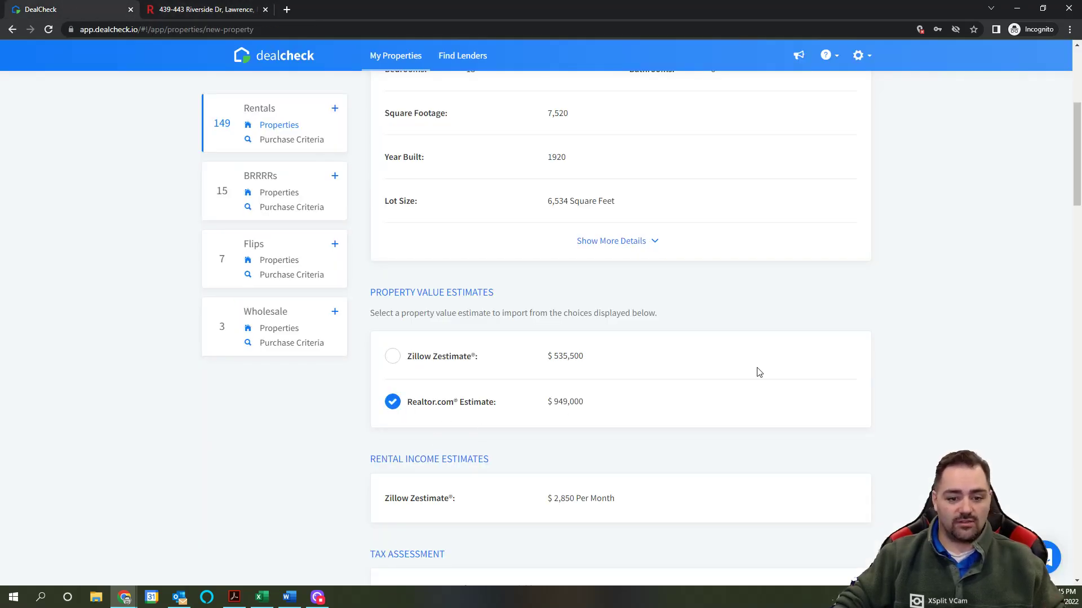
pyautogui.scroll(-4, 757, 371)
pyautogui.scroll(-2, 733, 377)
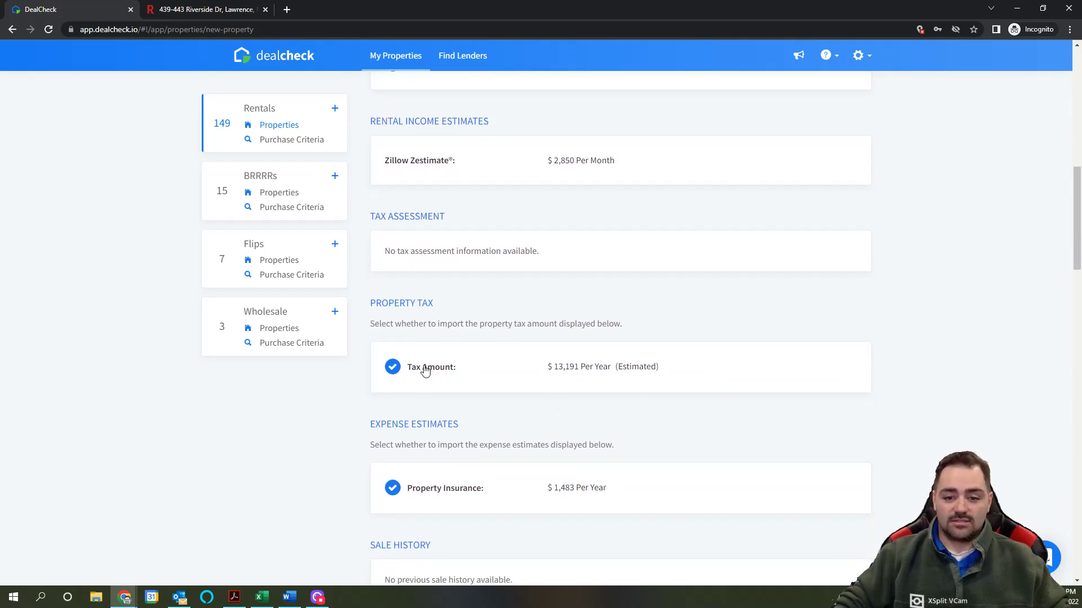
pyautogui.click(397, 371)
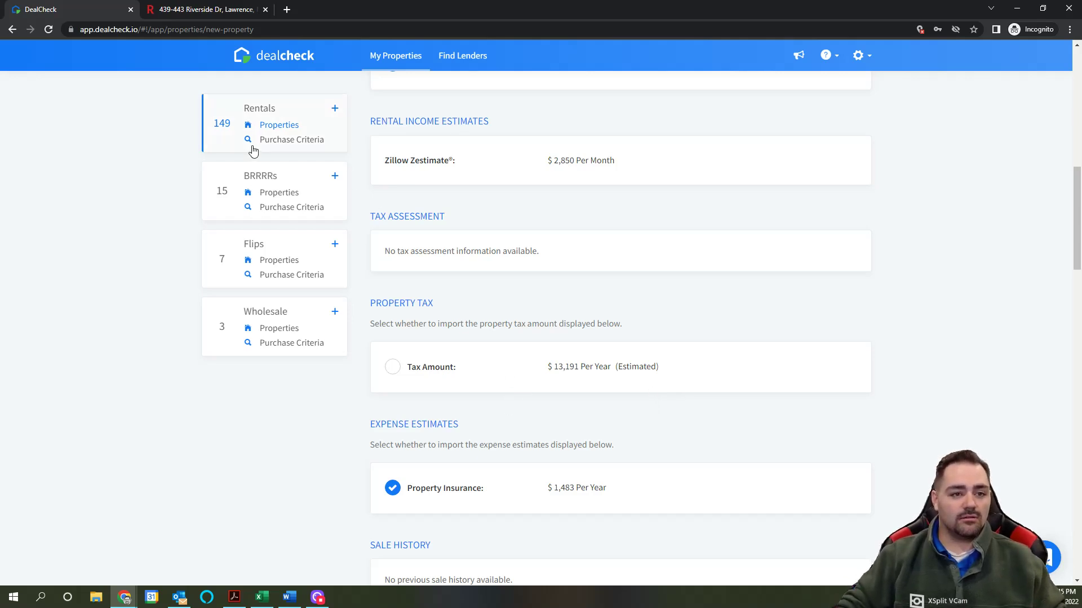
# Step: Show the Redfin Tax History and highlight the 2022 property tax of $8,312
pyautogui.click(196, 11)
pyautogui.scroll(-20, 481, 361)
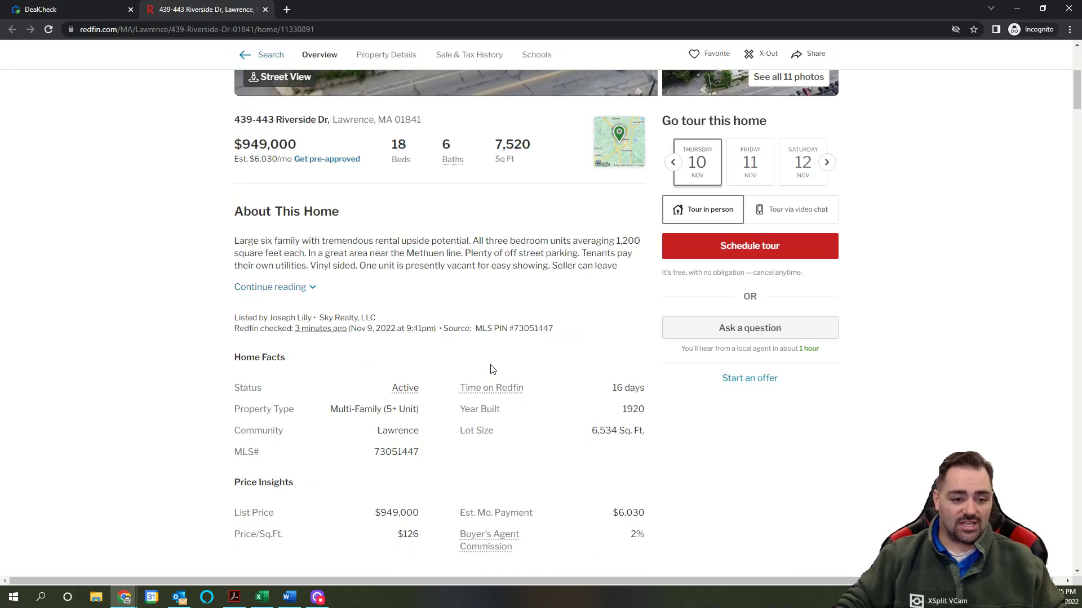
pyautogui.scroll(-12, 491, 362)
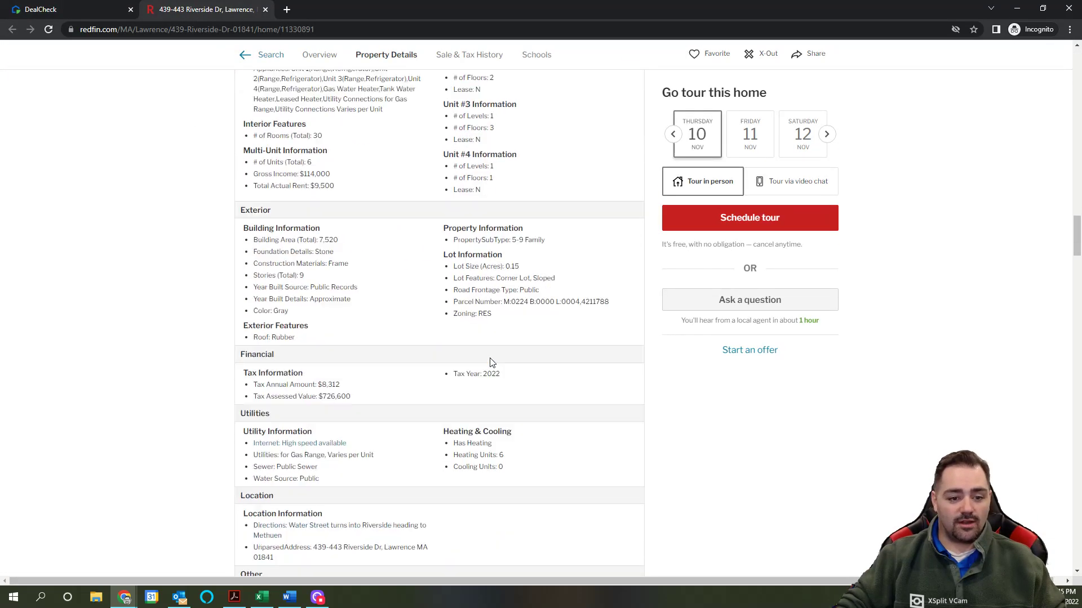
pyautogui.click(328, 178)
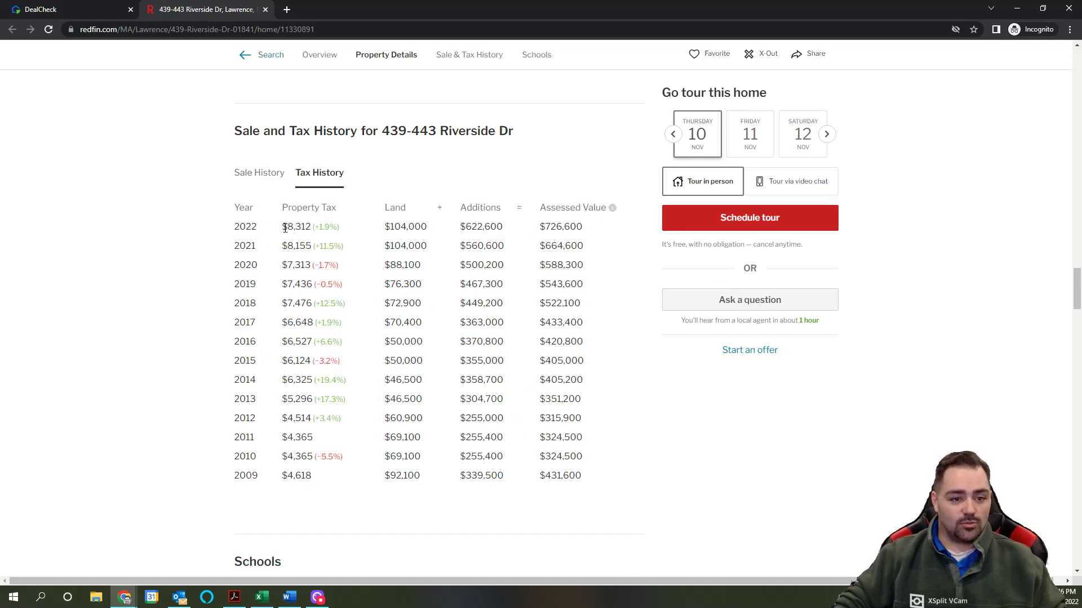
pyautogui.moveTo(283, 227); pyautogui.dragTo(306, 227)
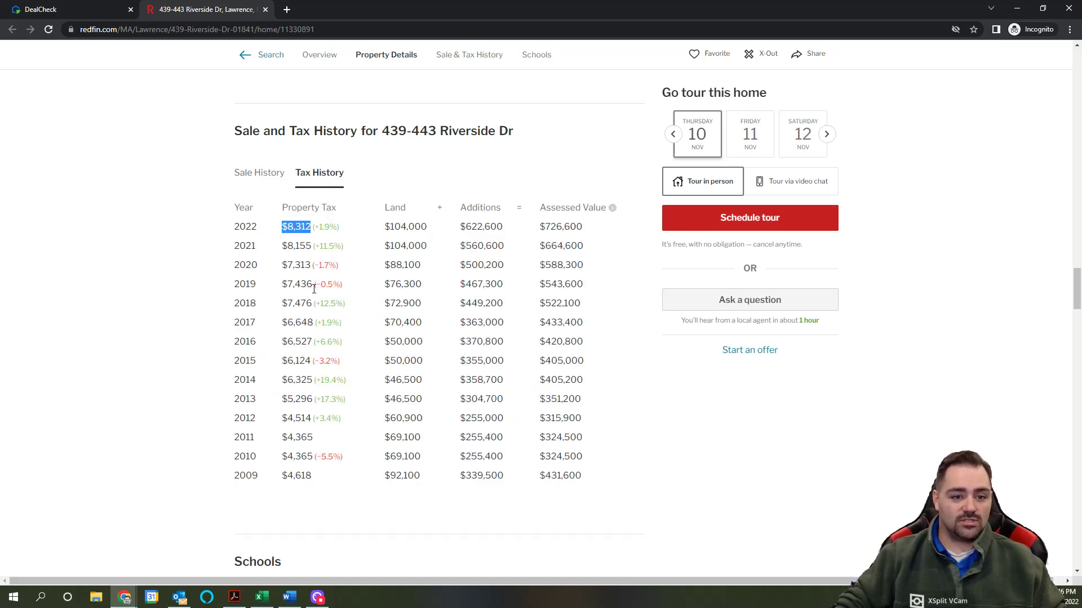
# Step: Exclude the property insurance estimate from the DealCheck import
pyautogui.click(77, 14)
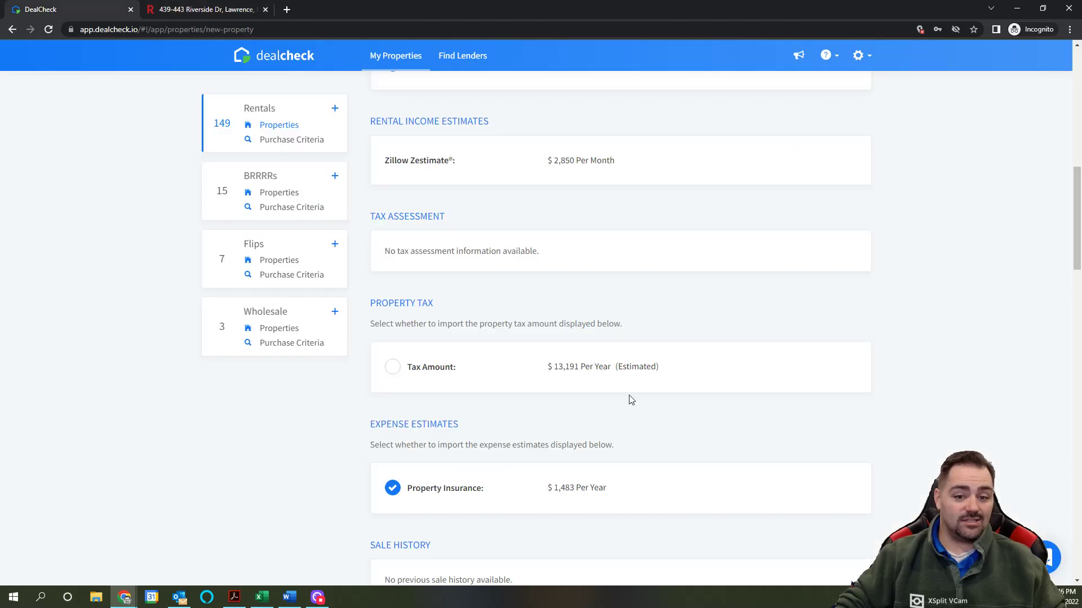
pyautogui.scroll(-2, 546, 407)
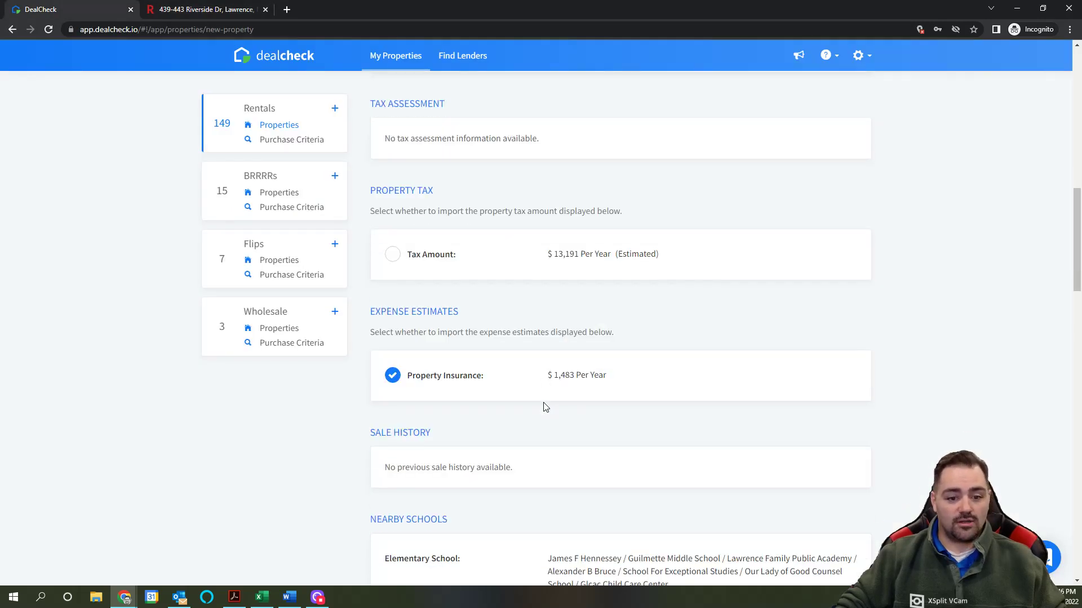
pyautogui.click(397, 382)
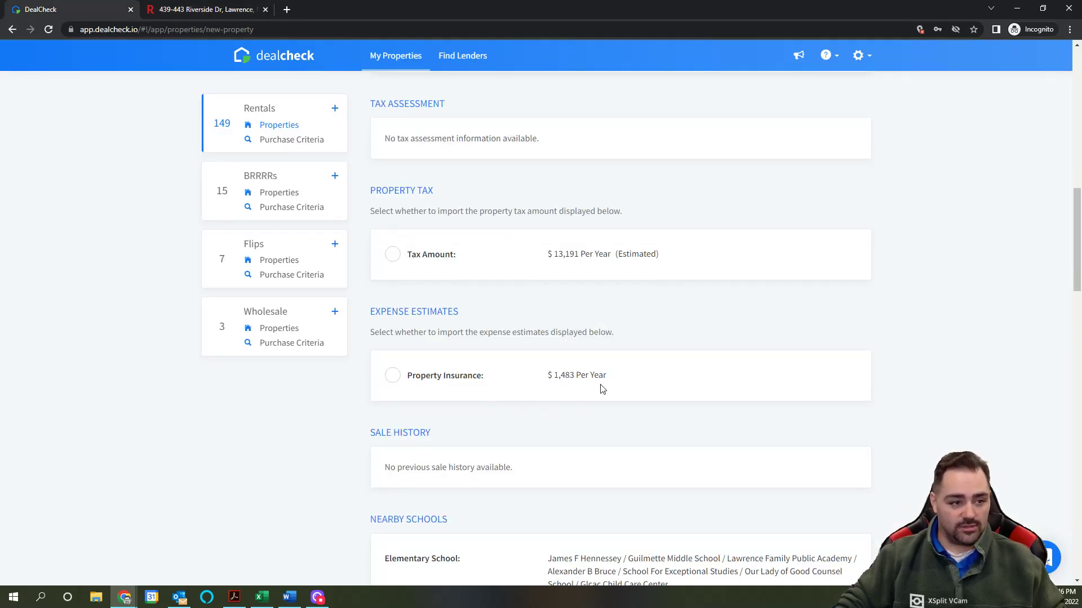
# Step: Review the listing photos, description and listing info (Active, $949,000, listed 10/24/2022)
pyautogui.scroll(-4, 614, 383)
pyautogui.scroll(-2, 608, 381)
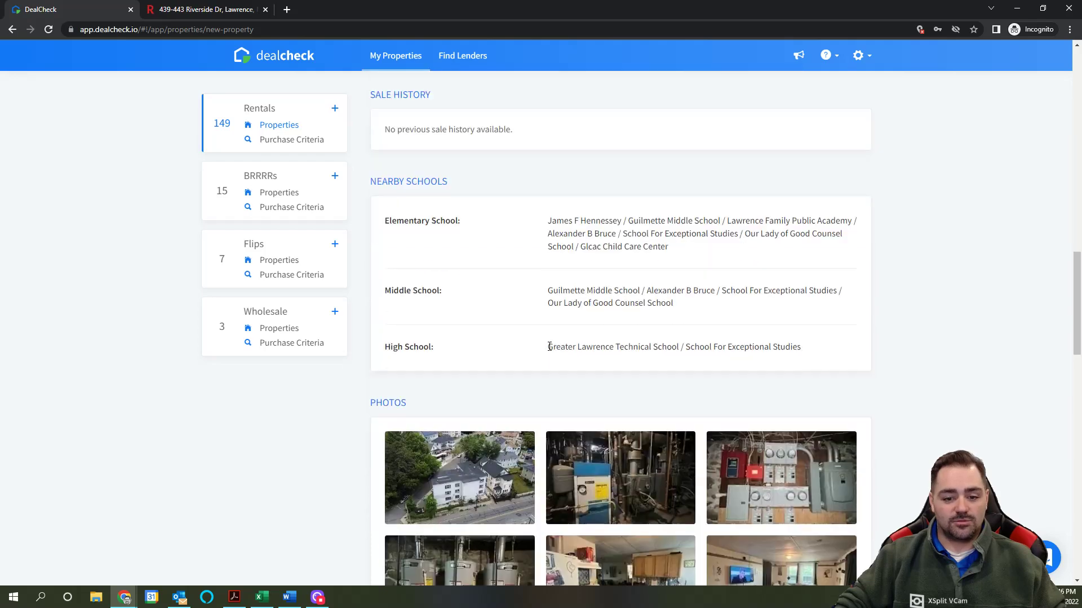
pyautogui.scroll(-6, 874, 355)
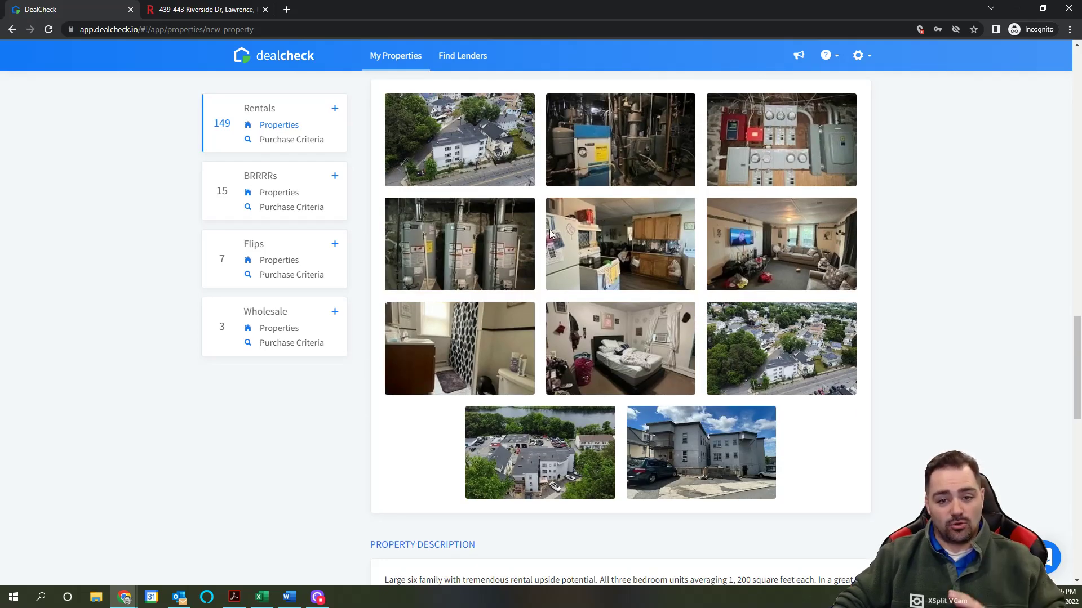
pyautogui.scroll(-4, 722, 349)
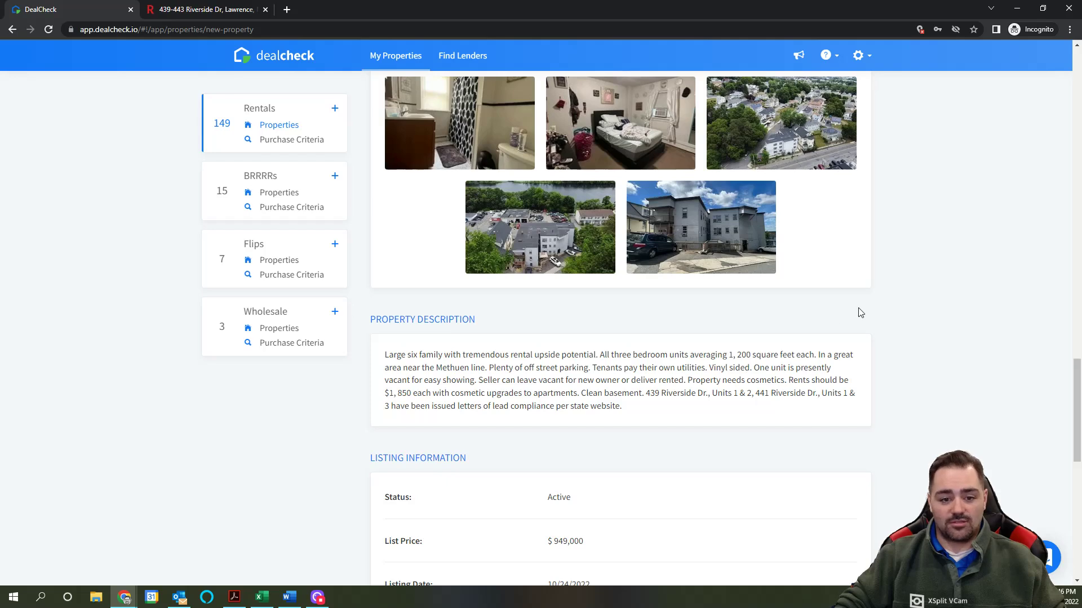
pyautogui.scroll(4, 639, 408)
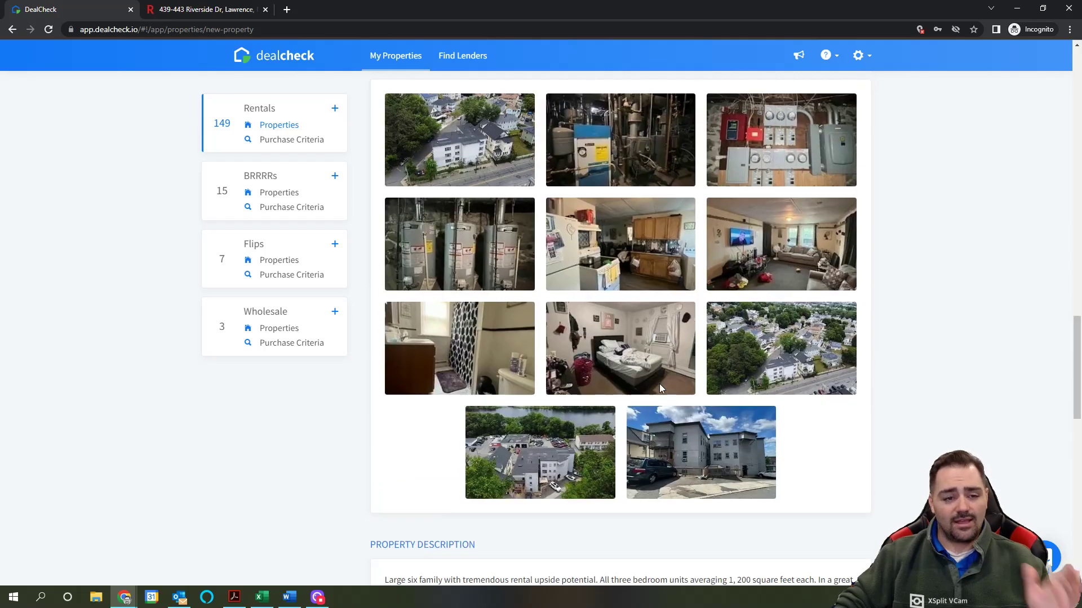
pyautogui.scroll(-1, 639, 401)
pyautogui.scroll(-4, 639, 401)
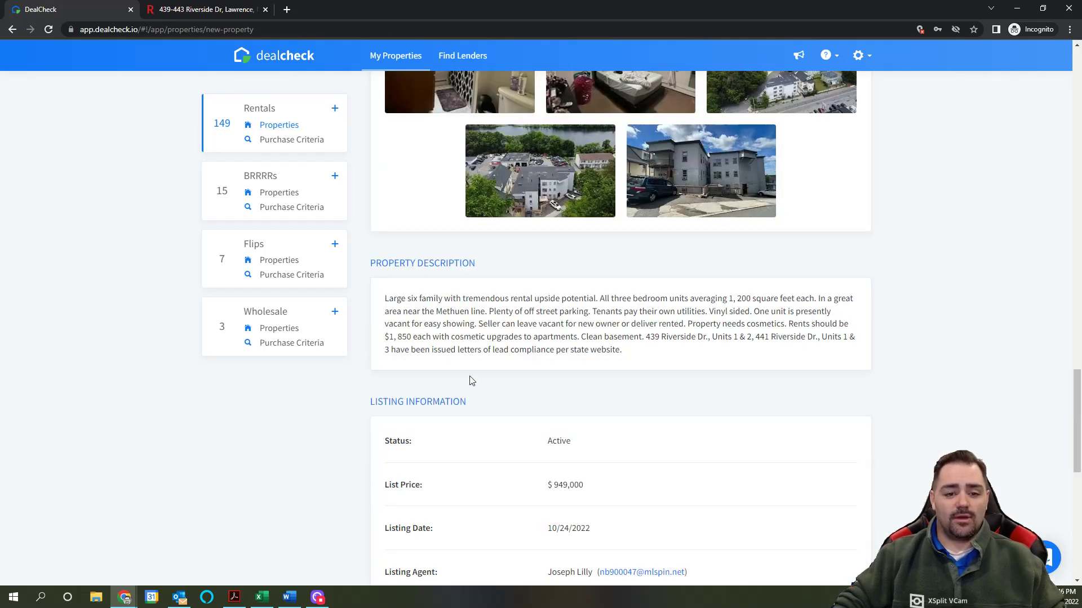
pyautogui.scroll(-5, 602, 304)
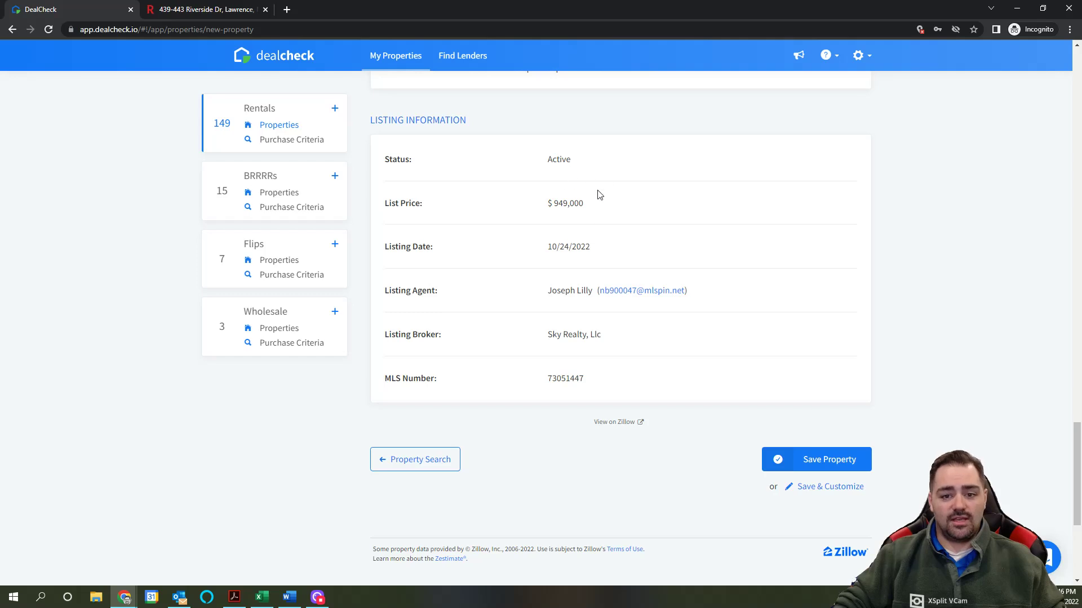
pyautogui.scroll(-5, 796, 294)
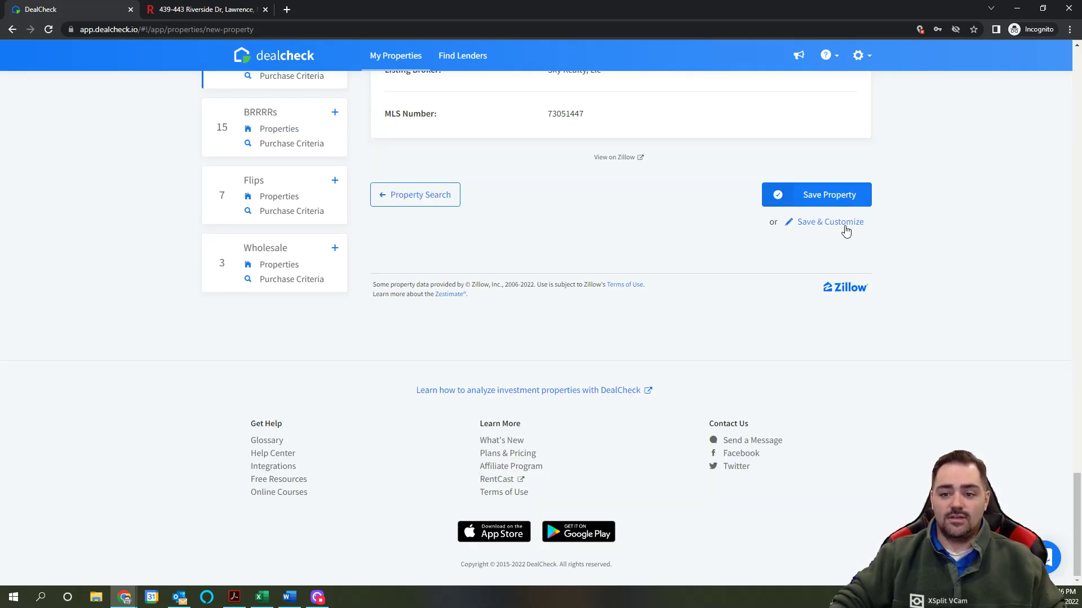
# Step: Save the Riverside Dr property with Save & Customize to reach the purchase worksheet
pyautogui.click(844, 223)
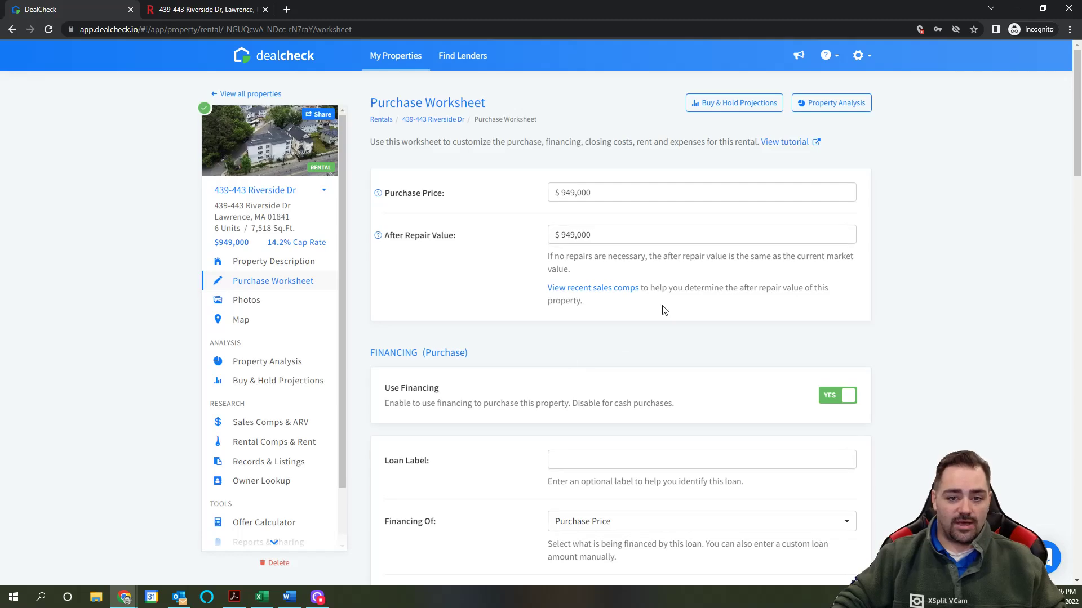
pyautogui.click(601, 193)
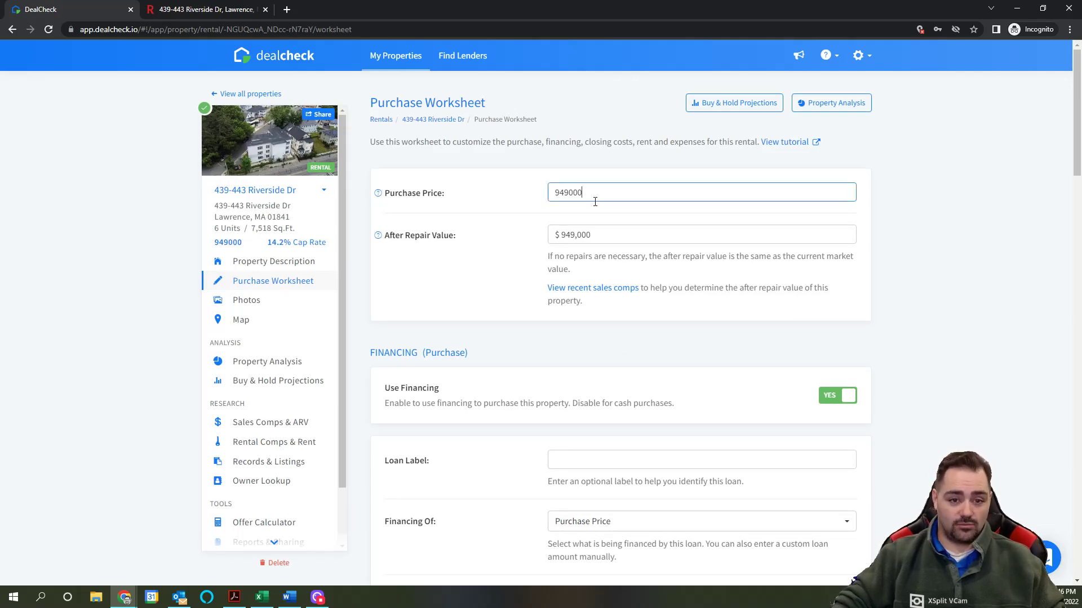
pyautogui.scroll(-1, 617, 271)
pyautogui.scroll(-3, 616, 271)
pyautogui.scroll(-2, 625, 217)
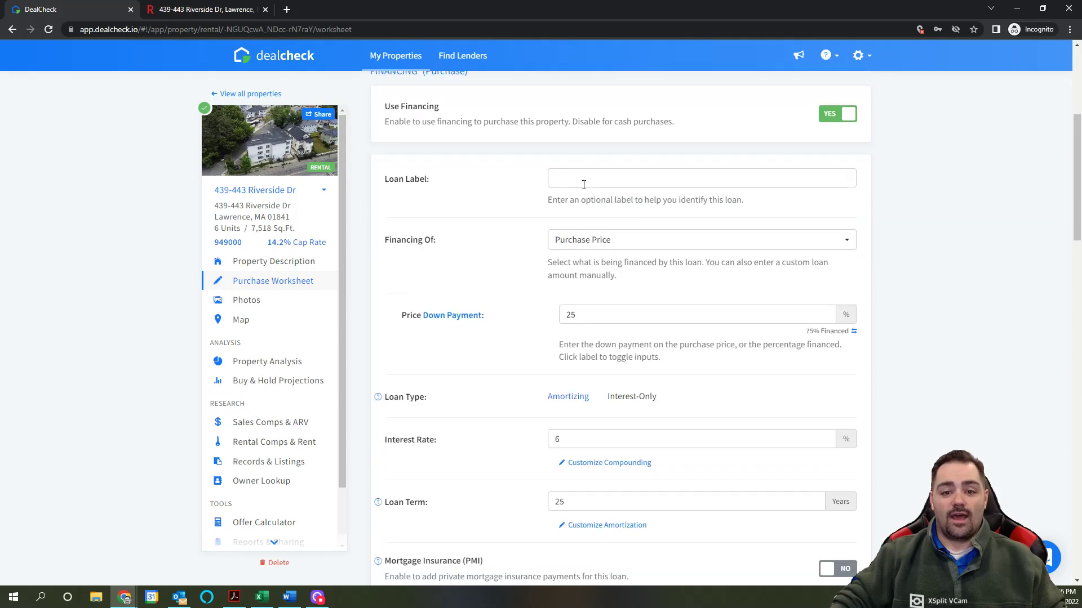
# Step: Set the loan label to Conventional
pyautogui.click(583, 178)
pyautogui.press('Escape')
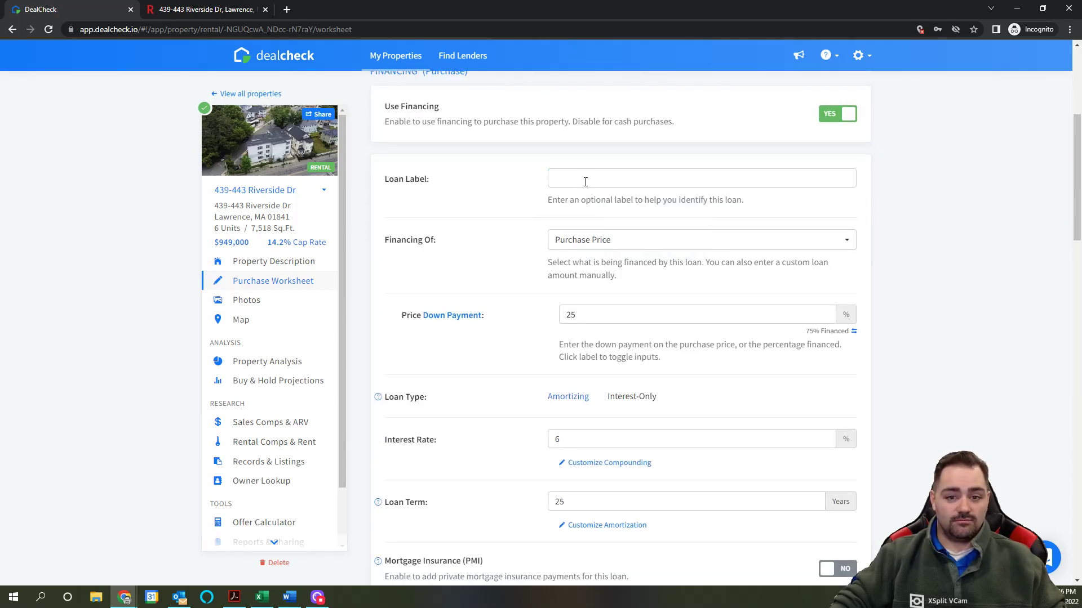
pyautogui.scroll(-7, 519, 210)
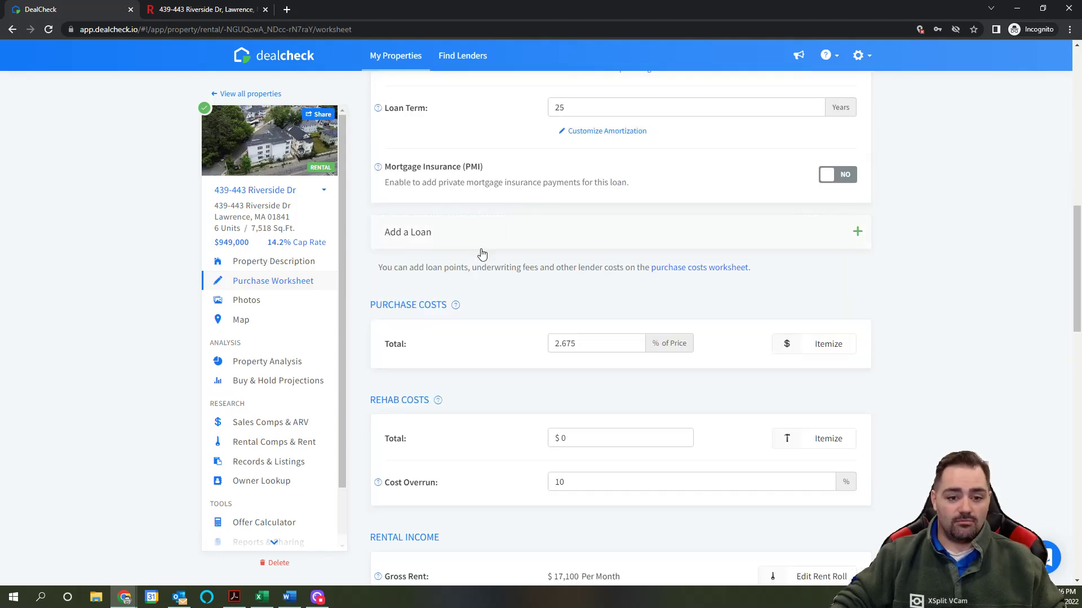
pyautogui.scroll(10, 480, 251)
pyautogui.click(575, 345)
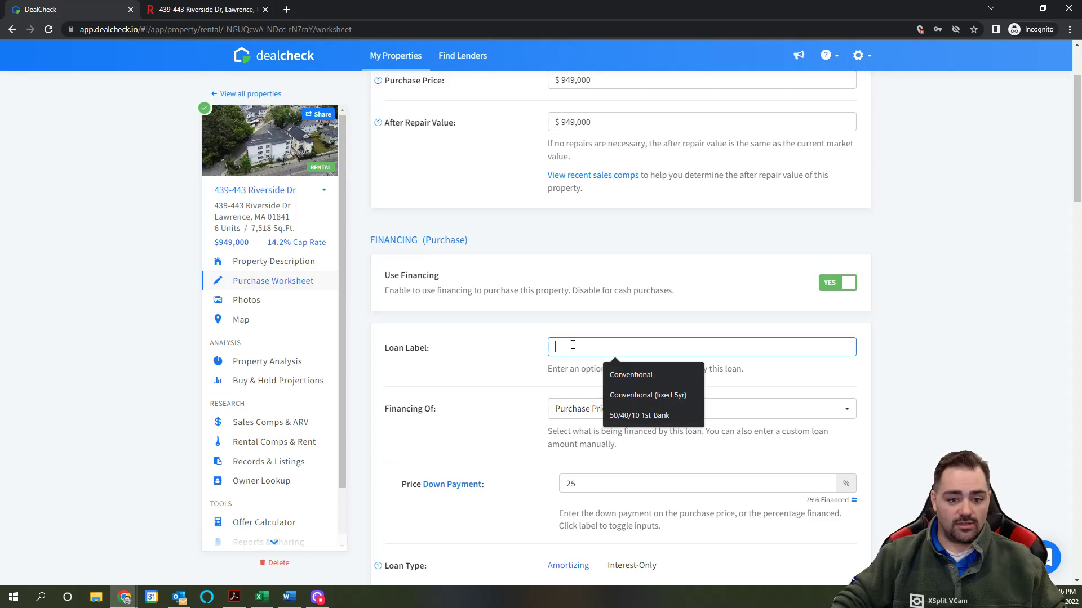
pyautogui.write('Conven')
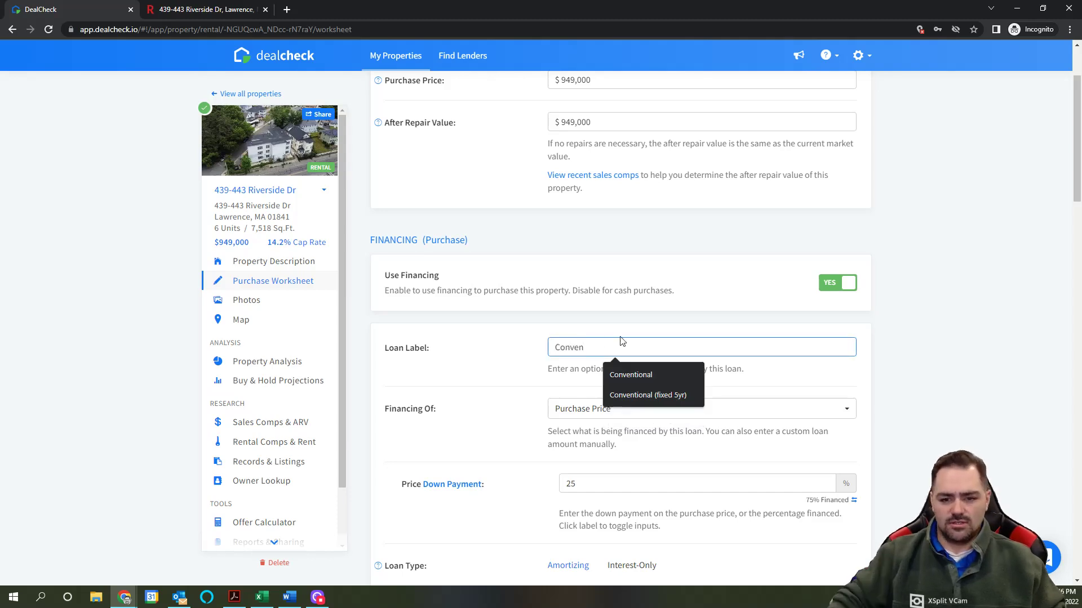
pyautogui.press('Down')
pyautogui.press('Return')
# Step: Change the loan interest rate from 6% to 6.5%
pyautogui.scroll(-3, 536, 390)
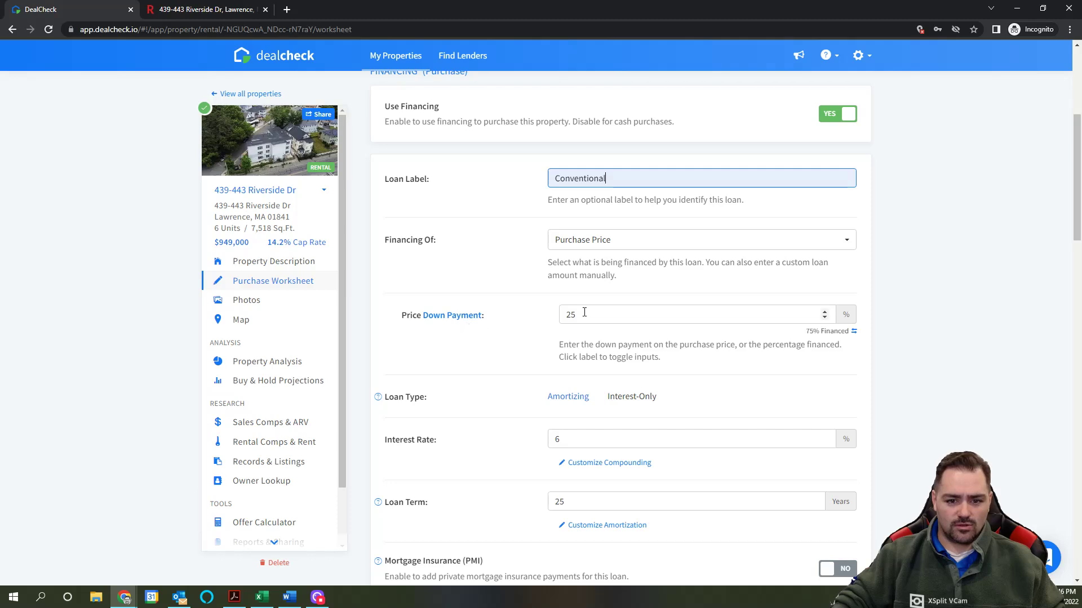
pyautogui.scroll(-1, 658, 344)
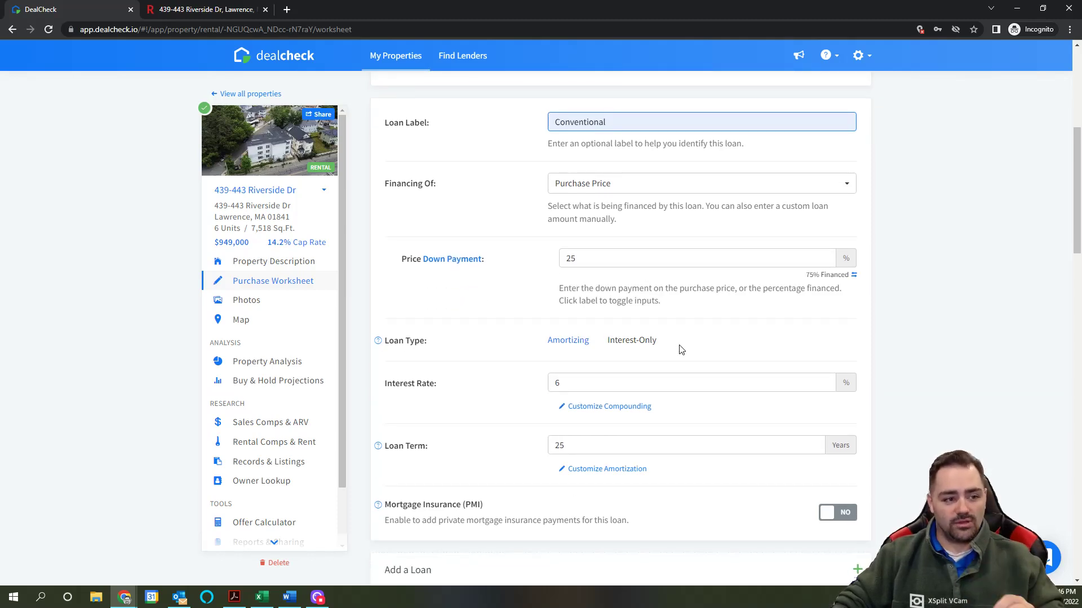
pyautogui.scroll(-1, 681, 349)
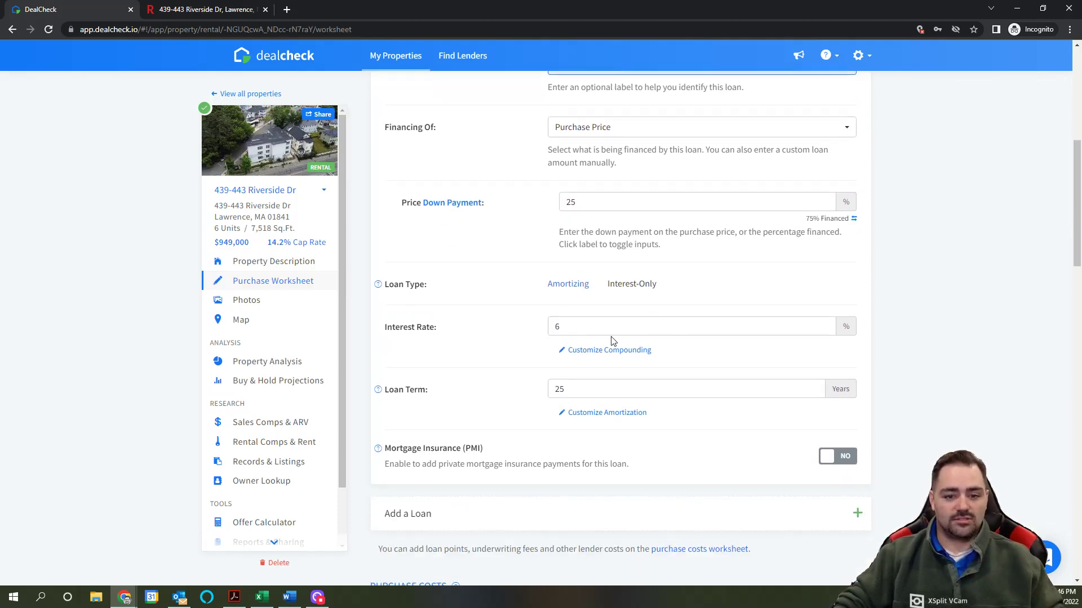
pyautogui.click(573, 327)
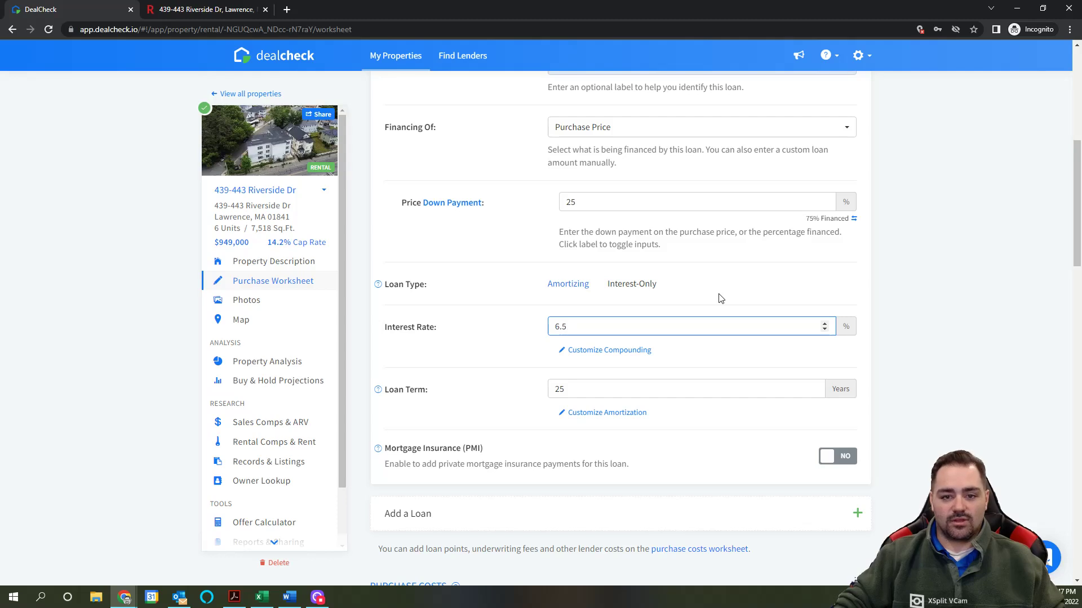
pyautogui.scroll(-2, 720, 298)
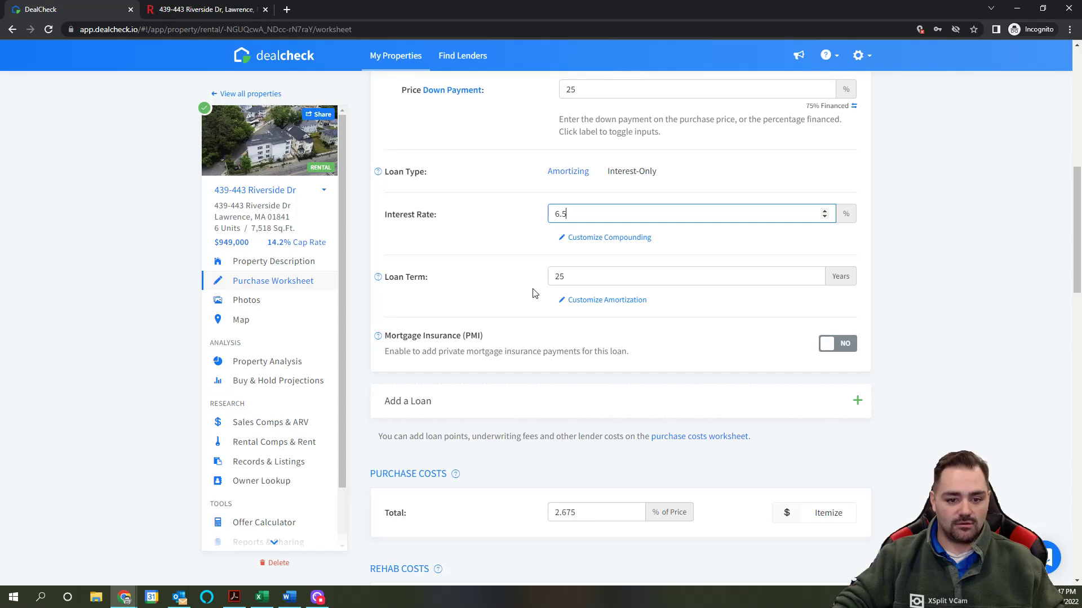
pyautogui.scroll(-8, 534, 293)
pyautogui.scroll(4, 543, 292)
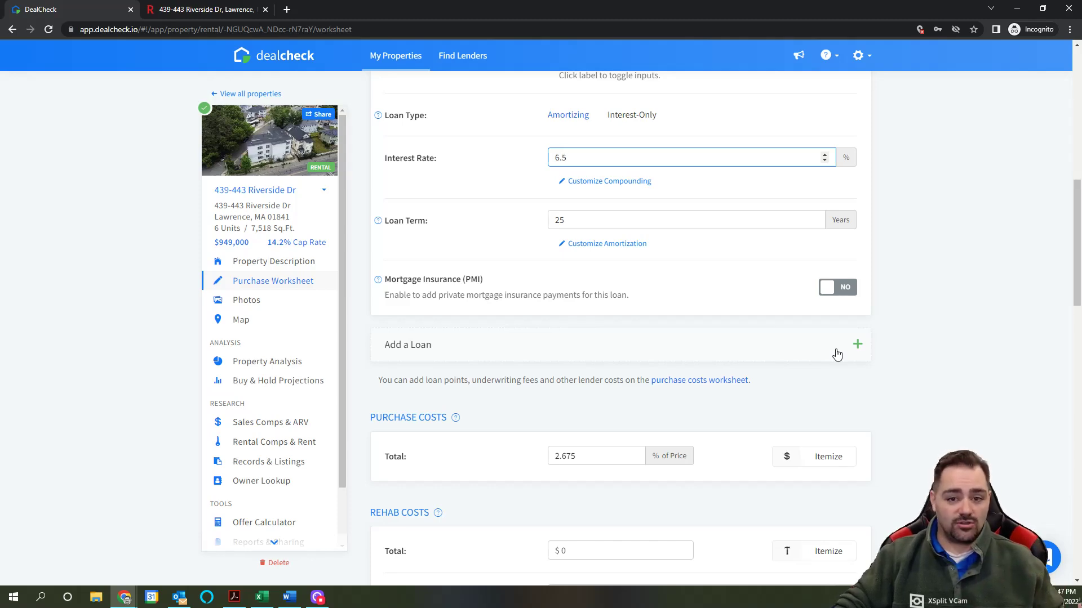
pyautogui.scroll(-2, 836, 354)
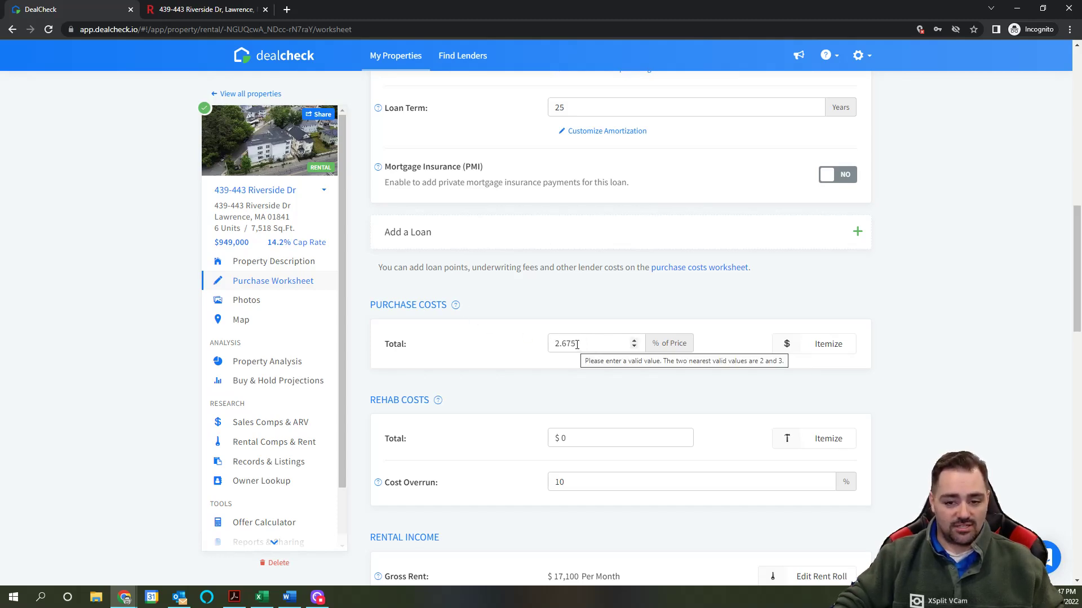
# Step: Check the purchase costs breakdown, keeping it as a single total rather than itemized
pyautogui.click(822, 345)
pyautogui.click(839, 197)
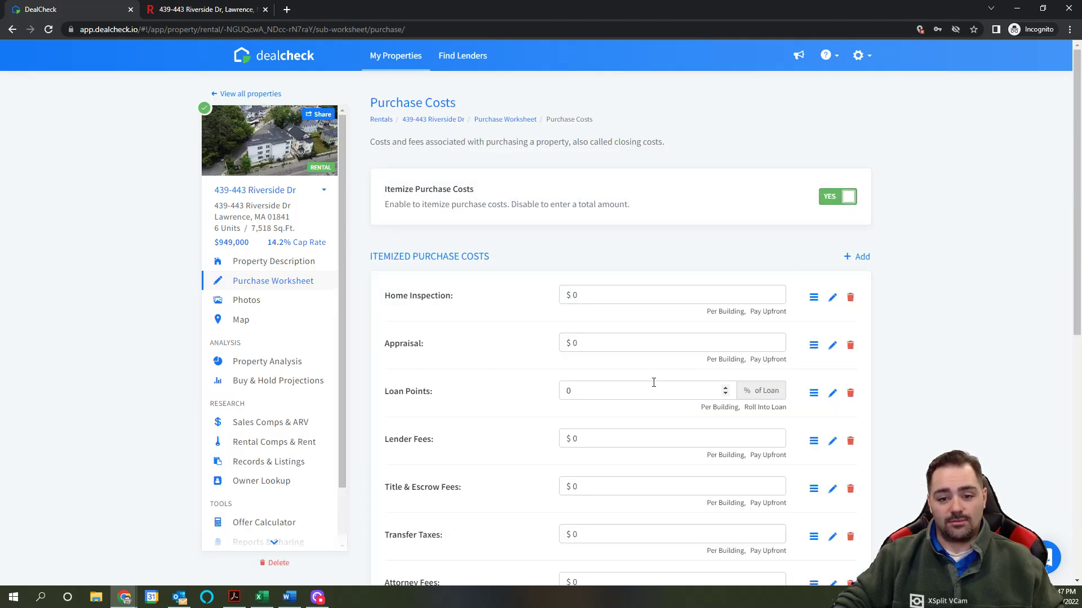
pyautogui.click(848, 202)
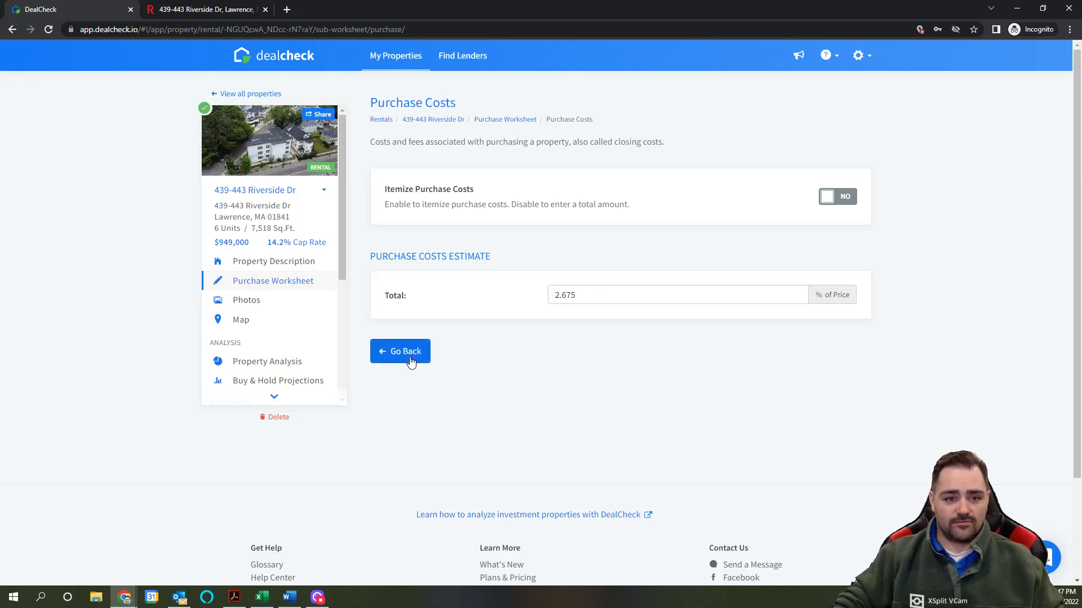
pyautogui.click(411, 362)
# Step: Enter a $30,000 rehab cost total, then select the cost overrun percentage field
pyautogui.scroll(-2, 635, 365)
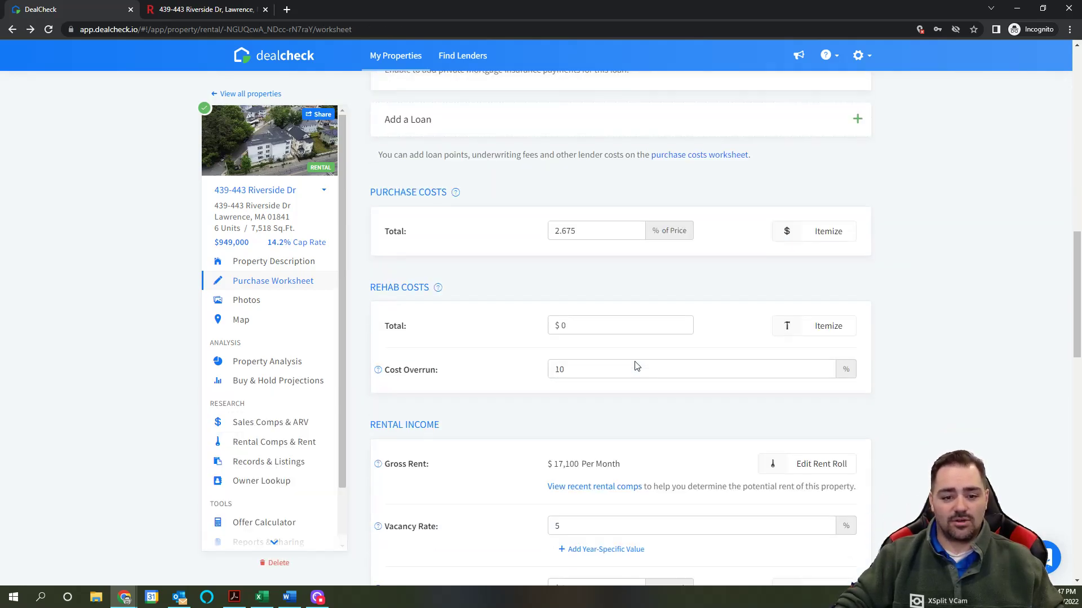
pyautogui.scroll(-2, 635, 364)
pyautogui.click(574, 213)
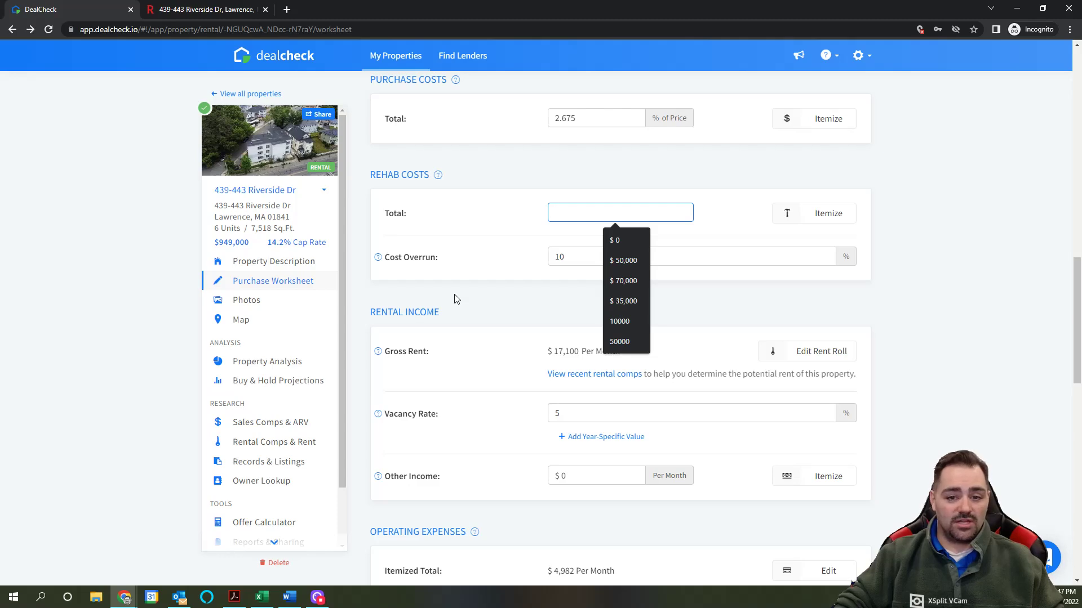
pyautogui.write('5')
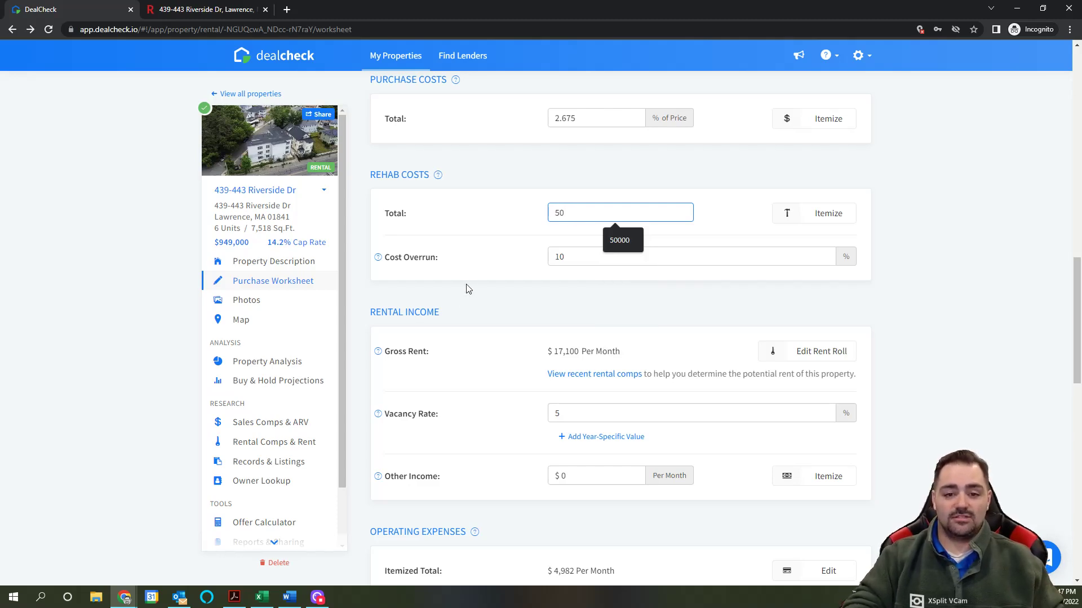
pyautogui.press('BackSpace')
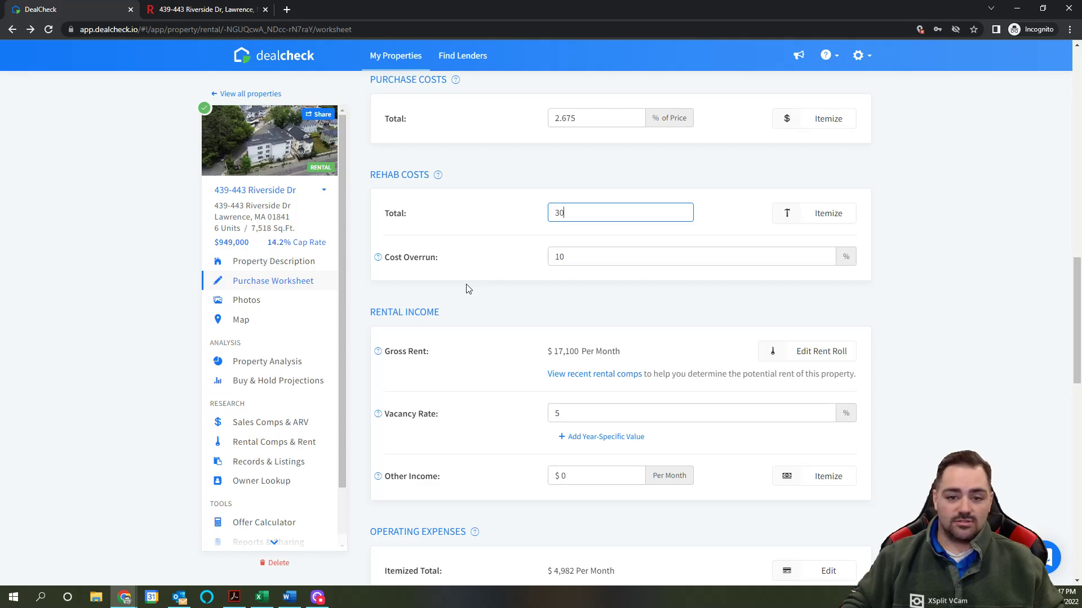
pyautogui.click(467, 289)
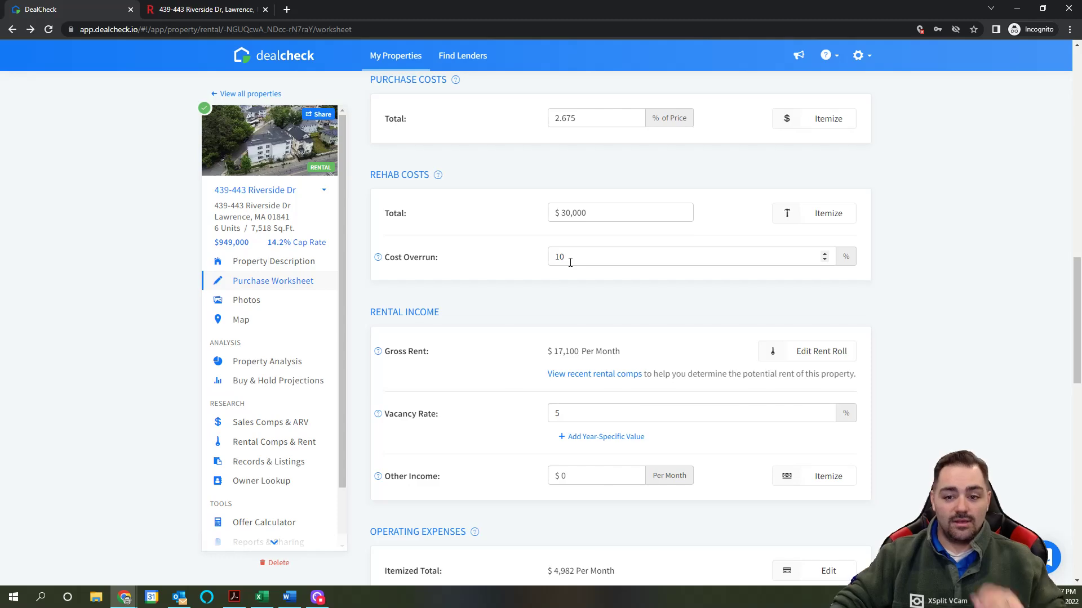
pyautogui.scroll(-2, 587, 263)
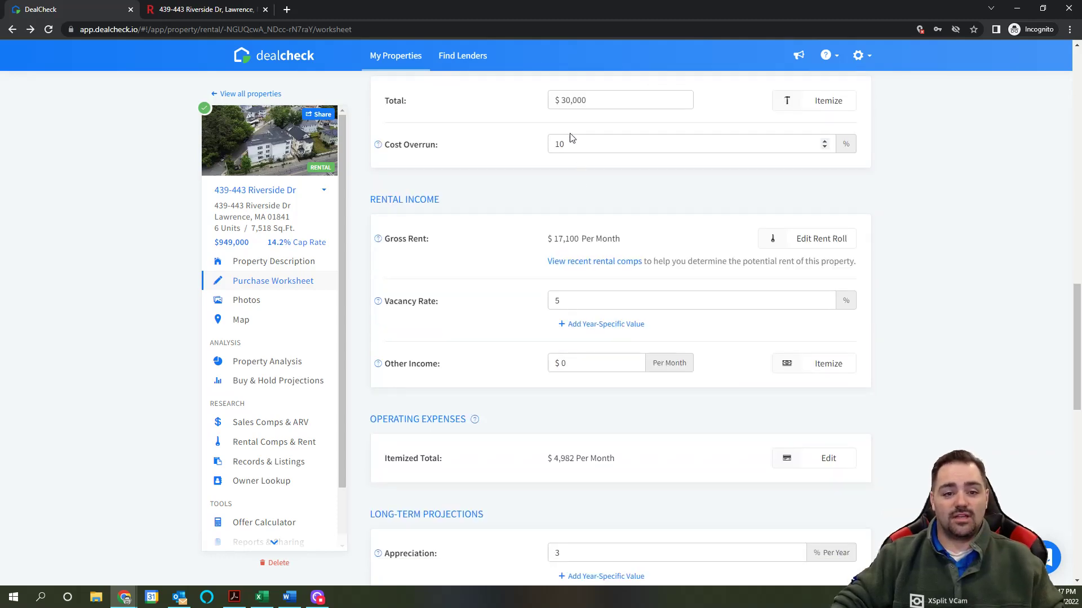
pyautogui.click(584, 151)
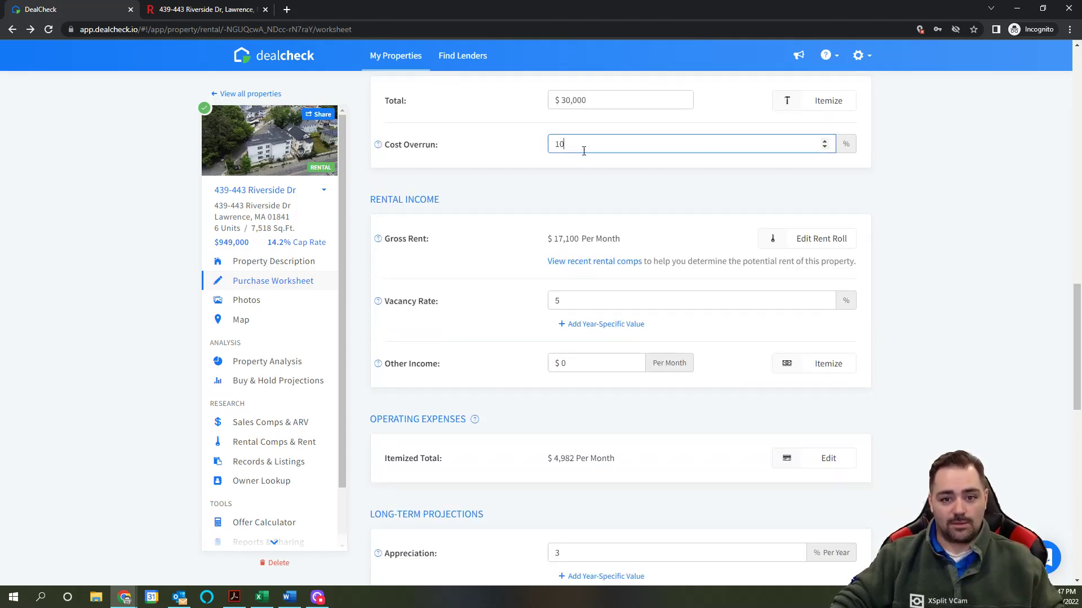
pyautogui.scroll(1, 766, 178)
# Step: Try itemized rehab costs, cancel adding an item, and return to the worksheet
pyautogui.click(824, 158)
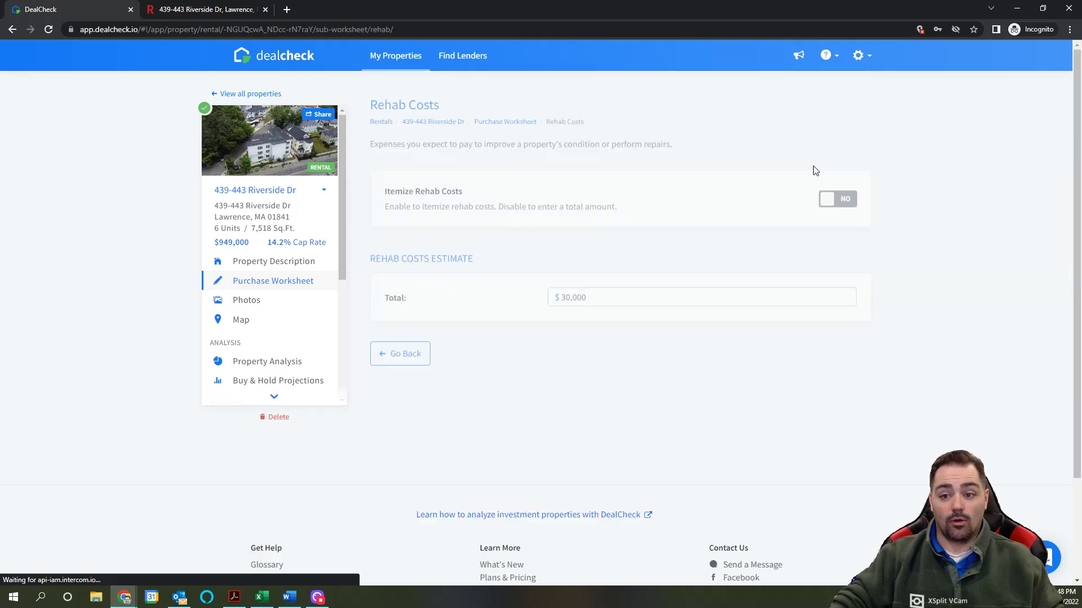
pyautogui.click(834, 196)
pyautogui.scroll(-3, 706, 259)
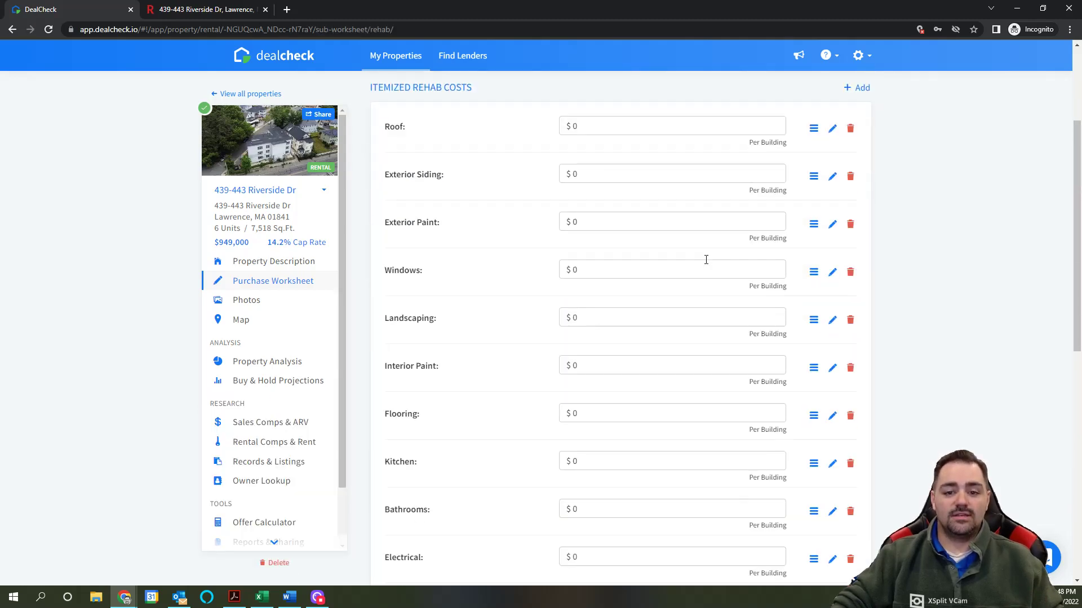
pyautogui.scroll(-7, 628, 391)
pyautogui.scroll(10, 763, 363)
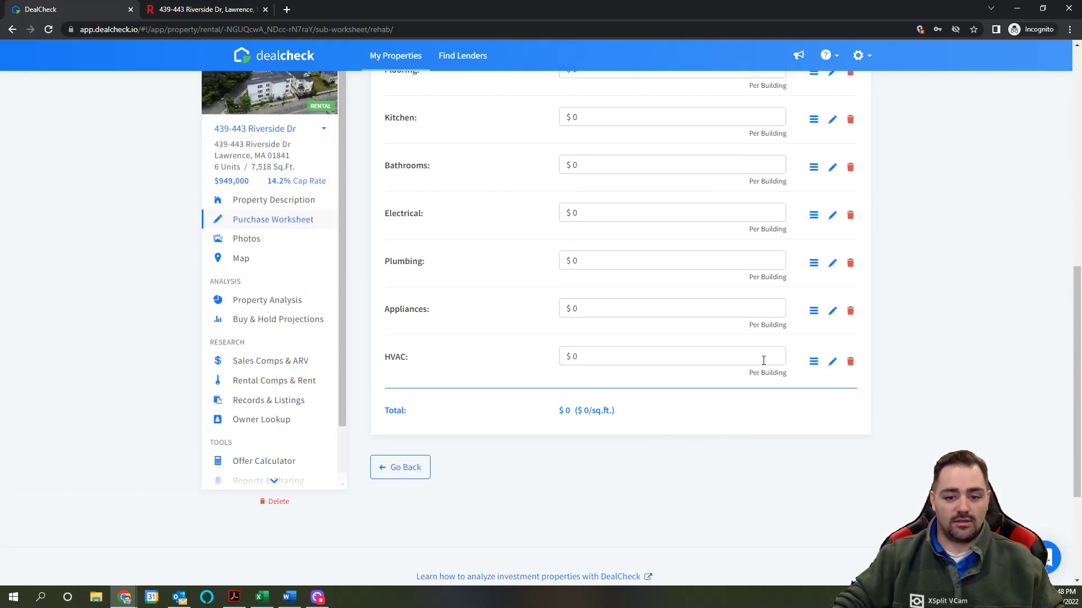
pyautogui.click(860, 257)
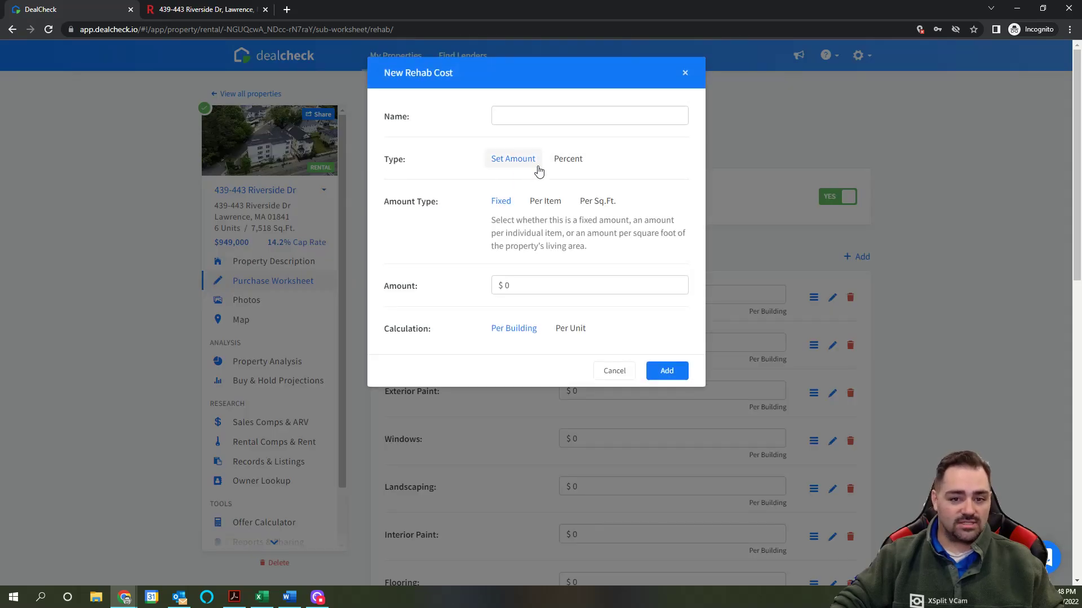
pyautogui.click(626, 372)
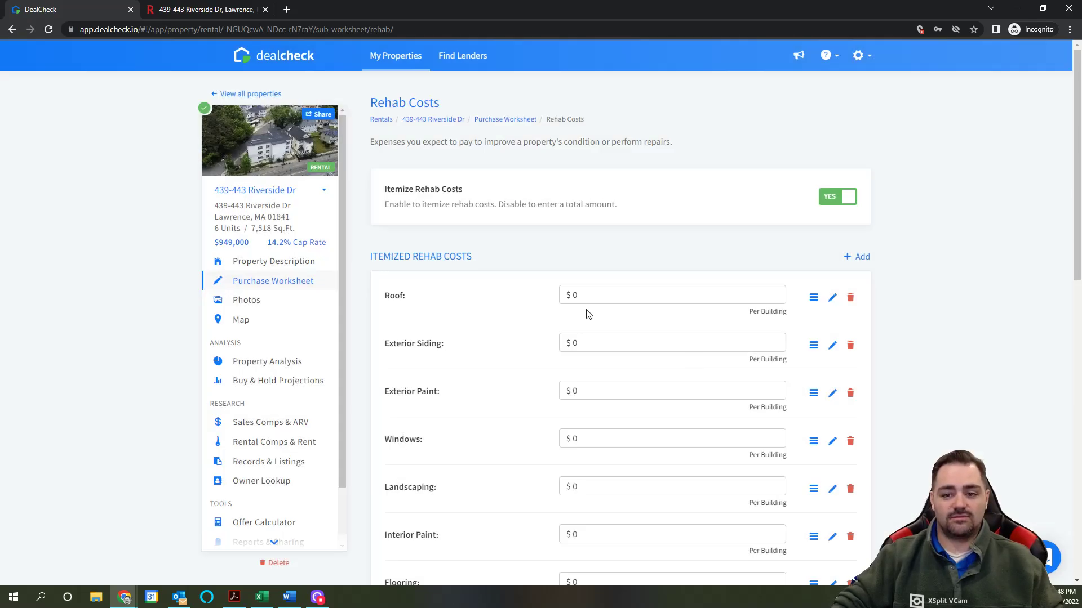
pyautogui.scroll(-10, 585, 312)
pyautogui.click(405, 361)
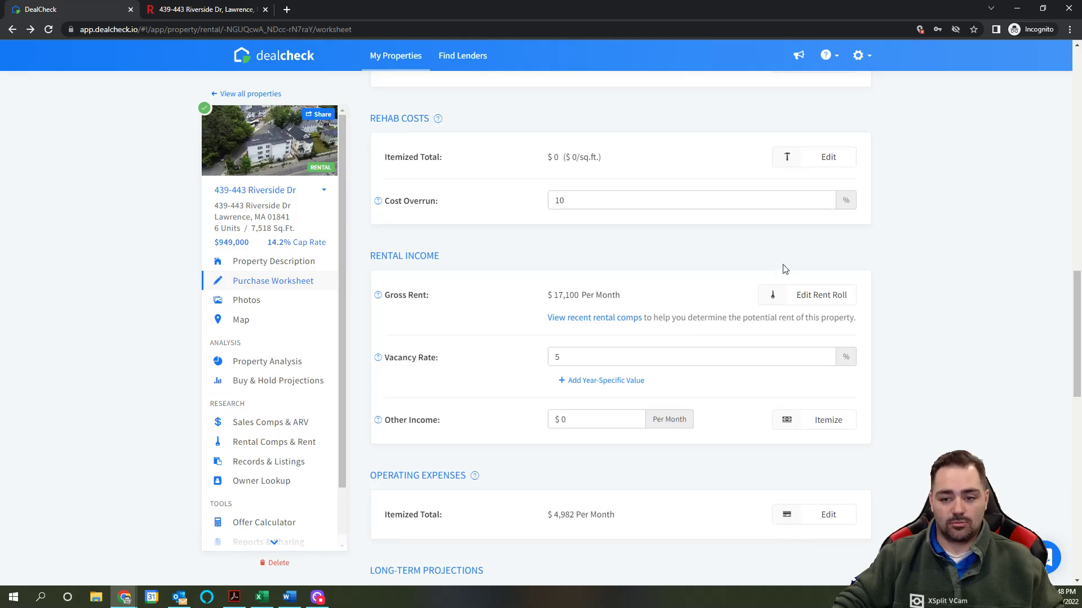
# Step: Turn off rehab itemizing and enter a 30,000 total before returning
pyautogui.click(811, 161)
pyautogui.click(837, 196)
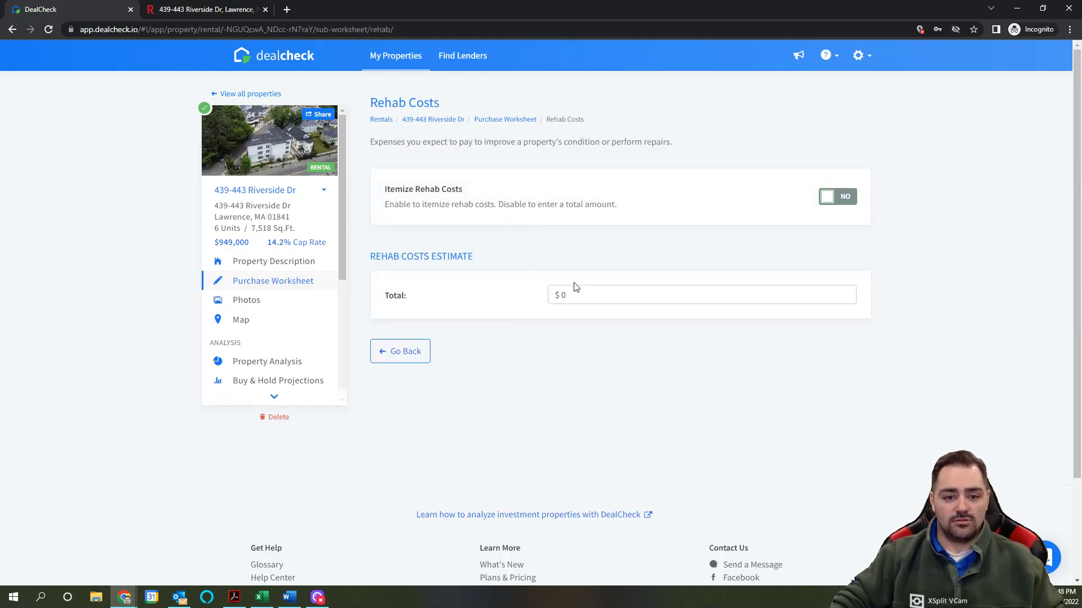
pyautogui.click(576, 290)
pyautogui.write('30')
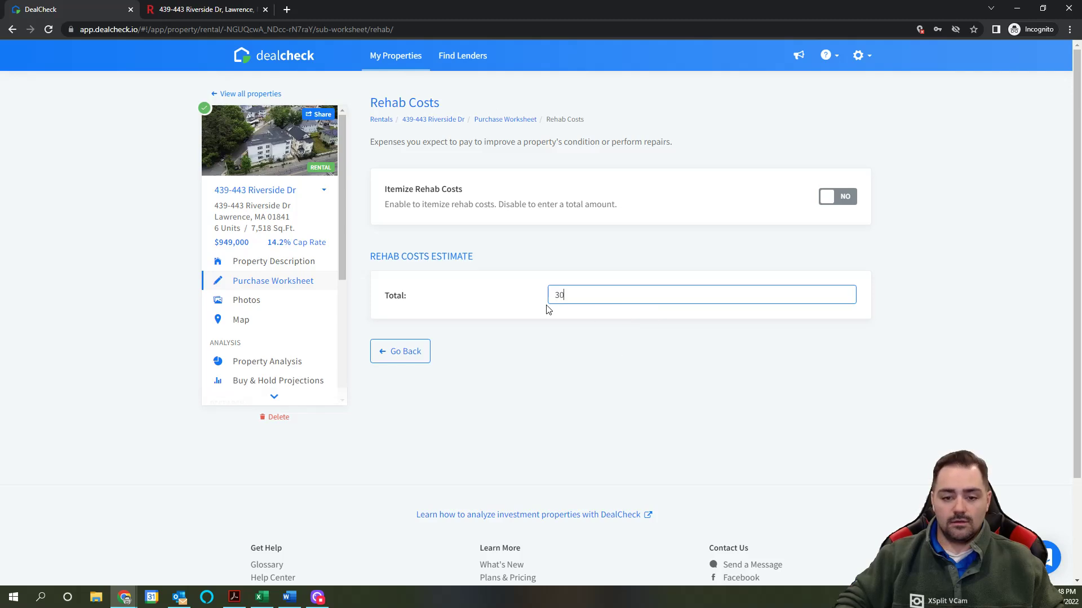
pyautogui.write(',000')
pyautogui.click(405, 351)
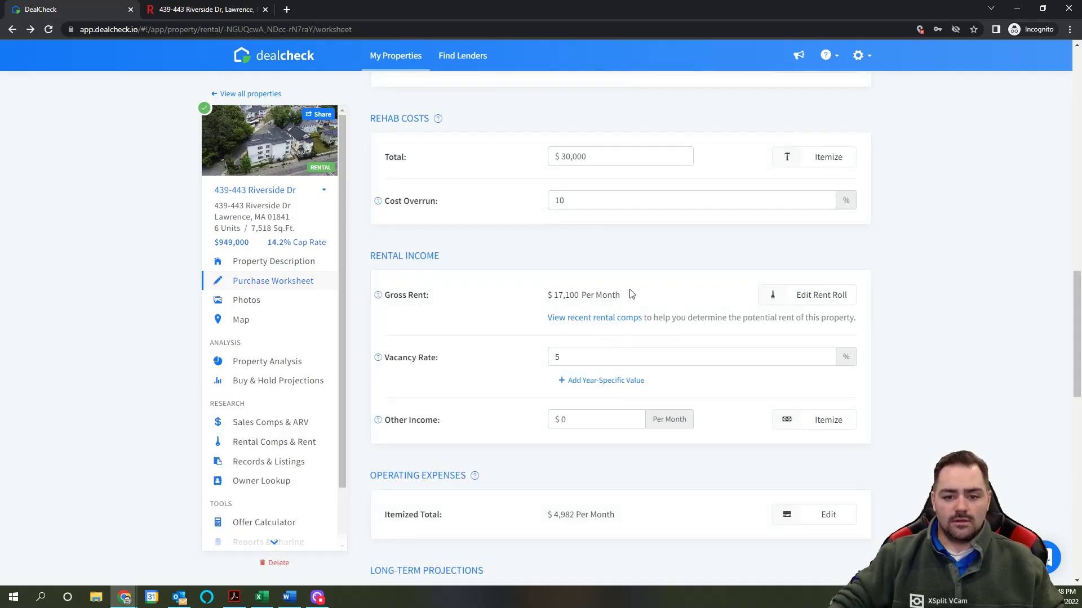
pyautogui.scroll(-2, 641, 225)
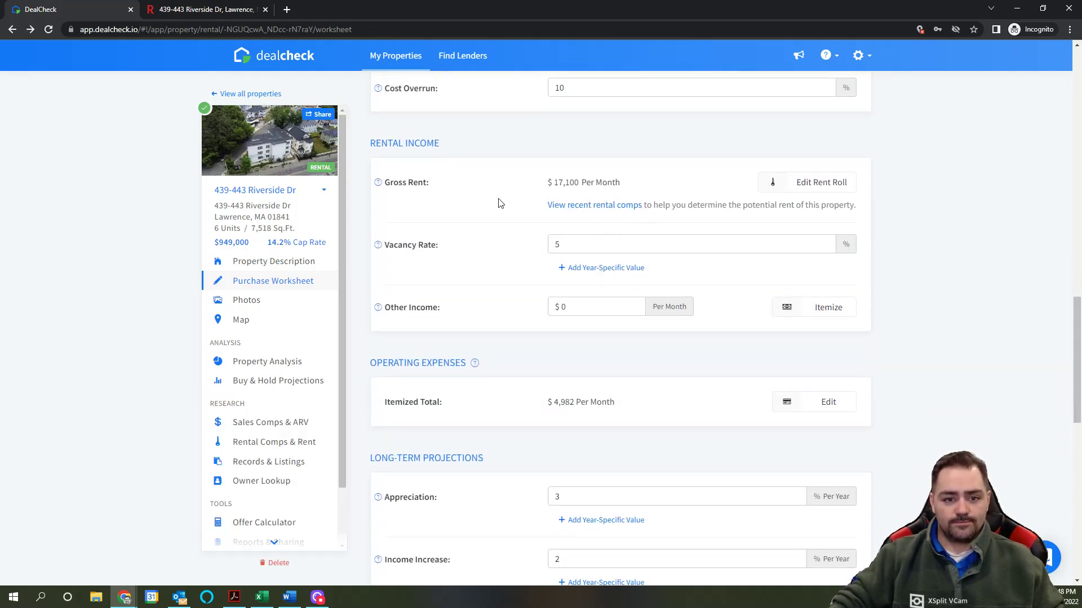
# Step: Check the rent roll of six units at $2,850/month, then view Redfin's tax history
pyautogui.click(822, 193)
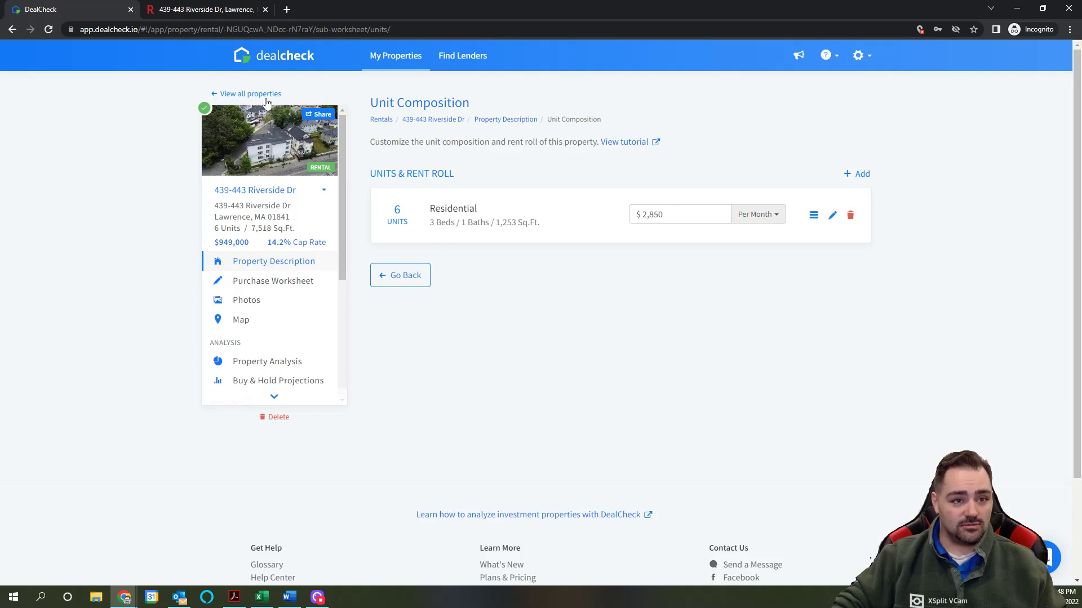
pyautogui.click(200, 10)
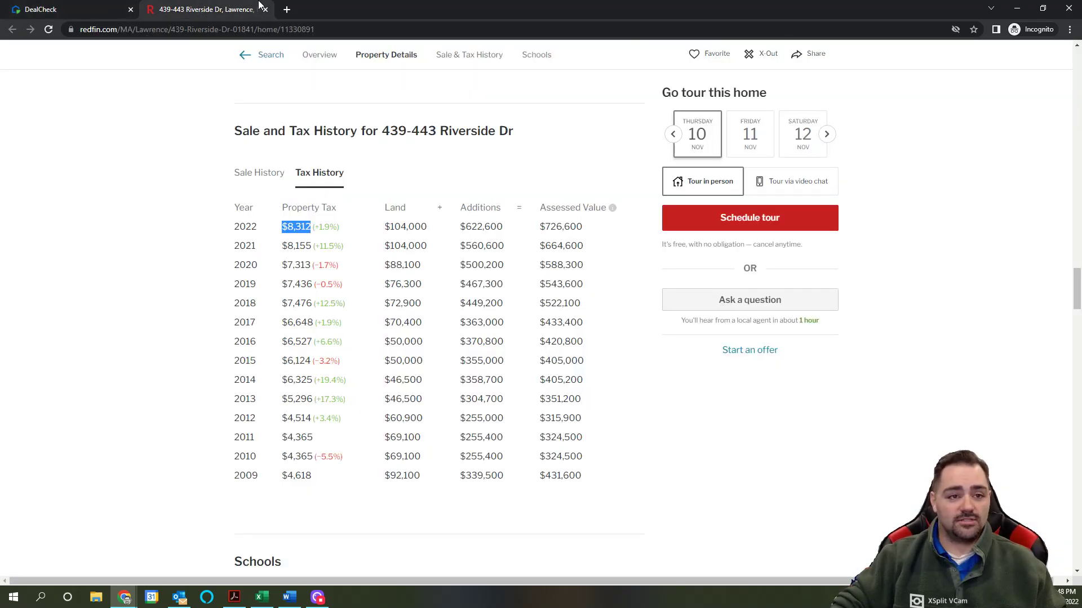
# Step: Open rentometer.com in a new browser tab
pyautogui.click(280, 29)
pyautogui.write('rent')
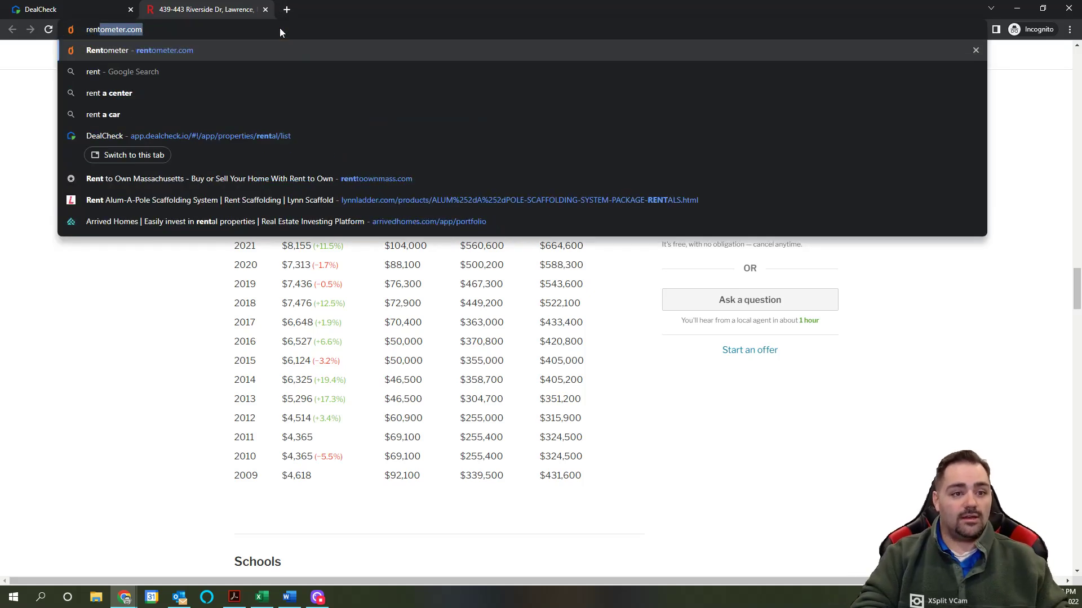
pyautogui.click(287, 10)
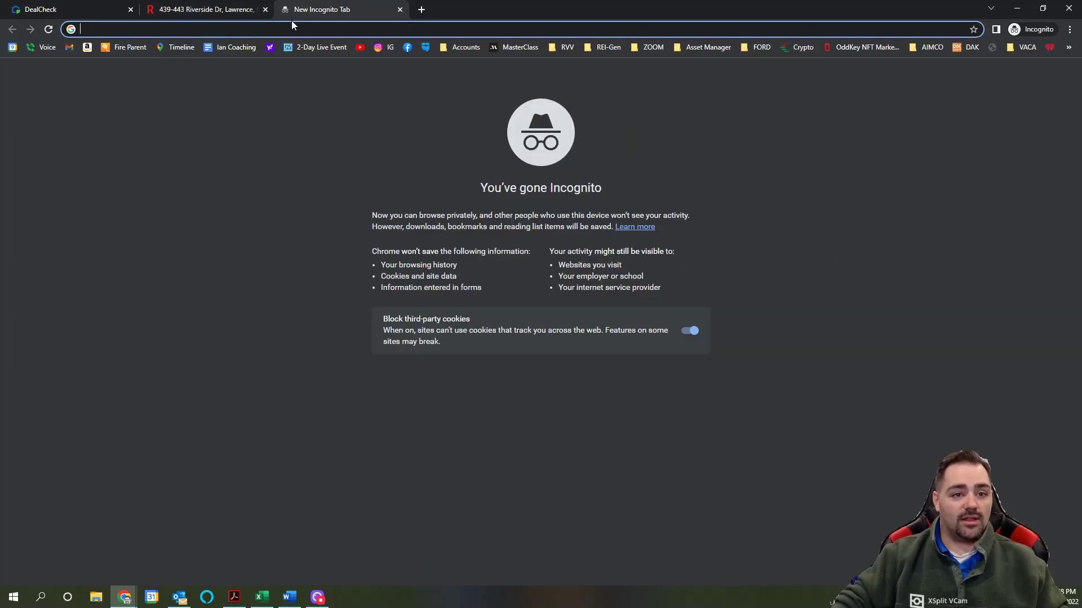
pyautogui.write('rentometer.com')
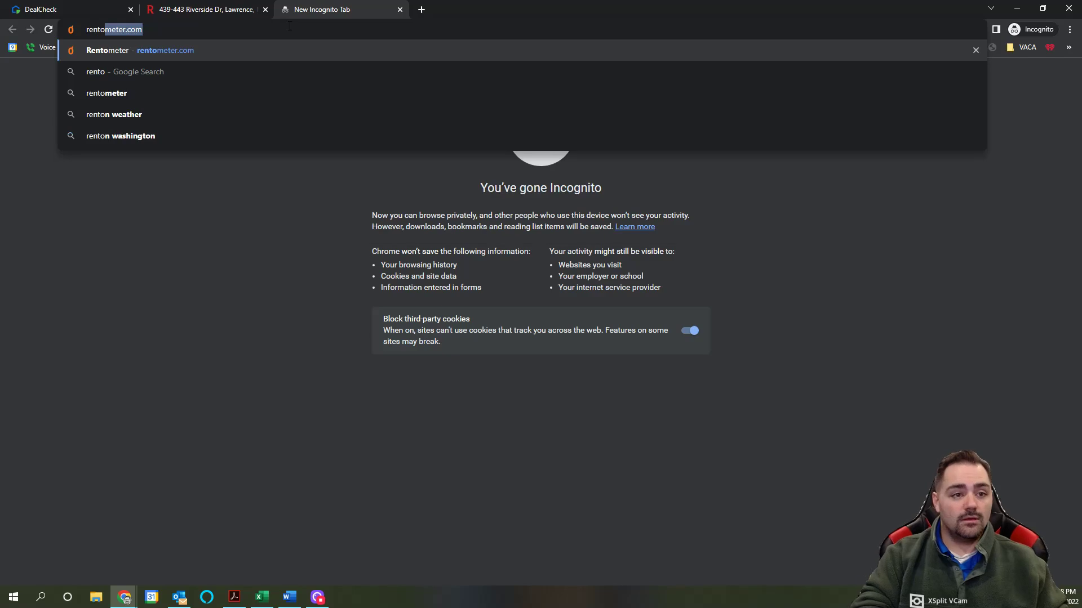
pyautogui.press('Return')
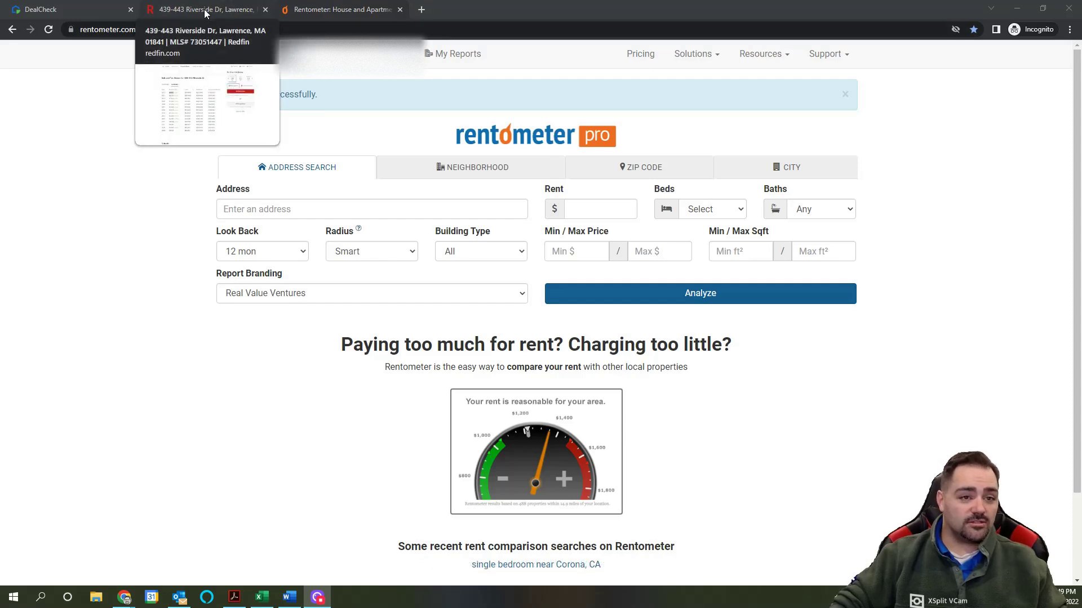
pyautogui.click(281, 204)
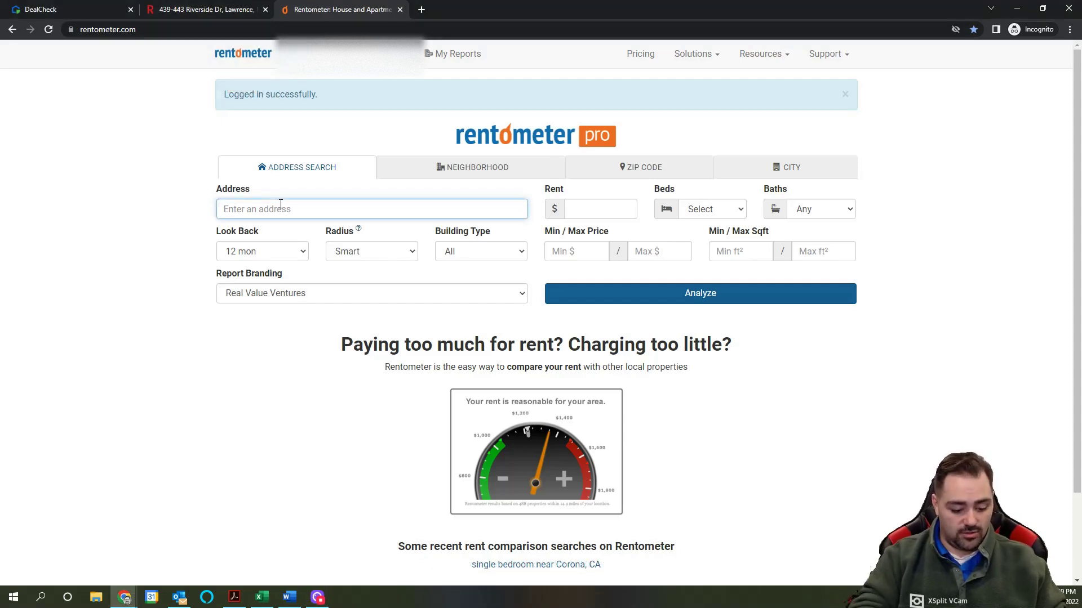
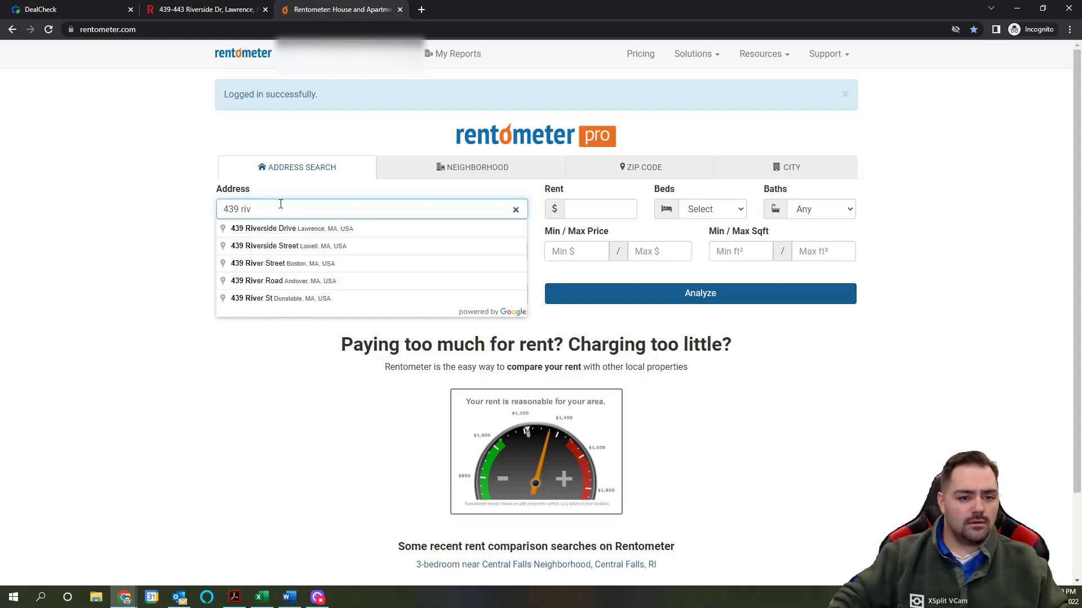
pyautogui.click(293, 230)
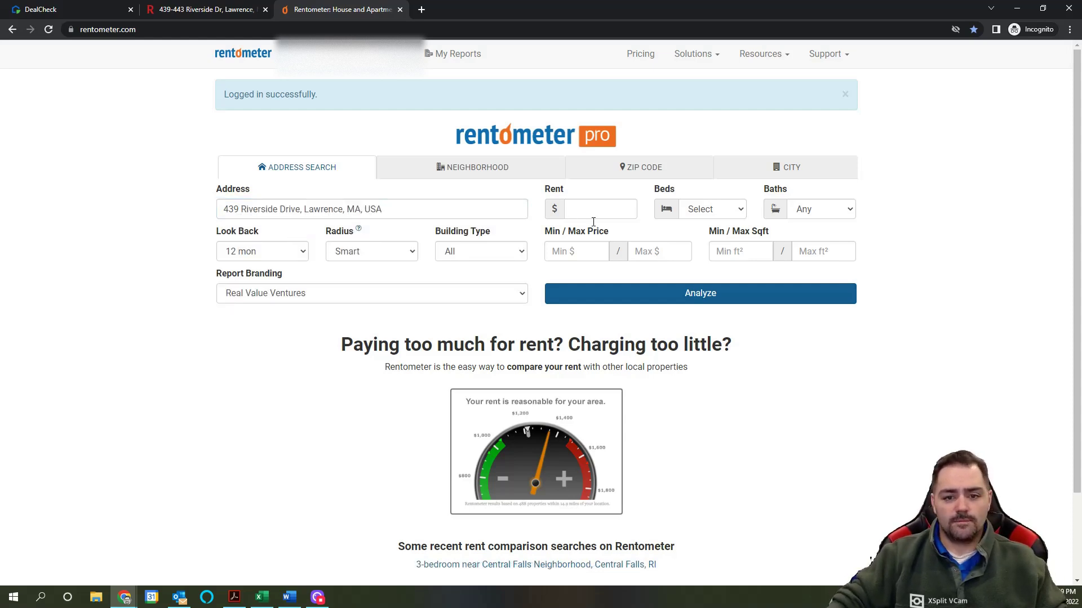
pyautogui.click(728, 217)
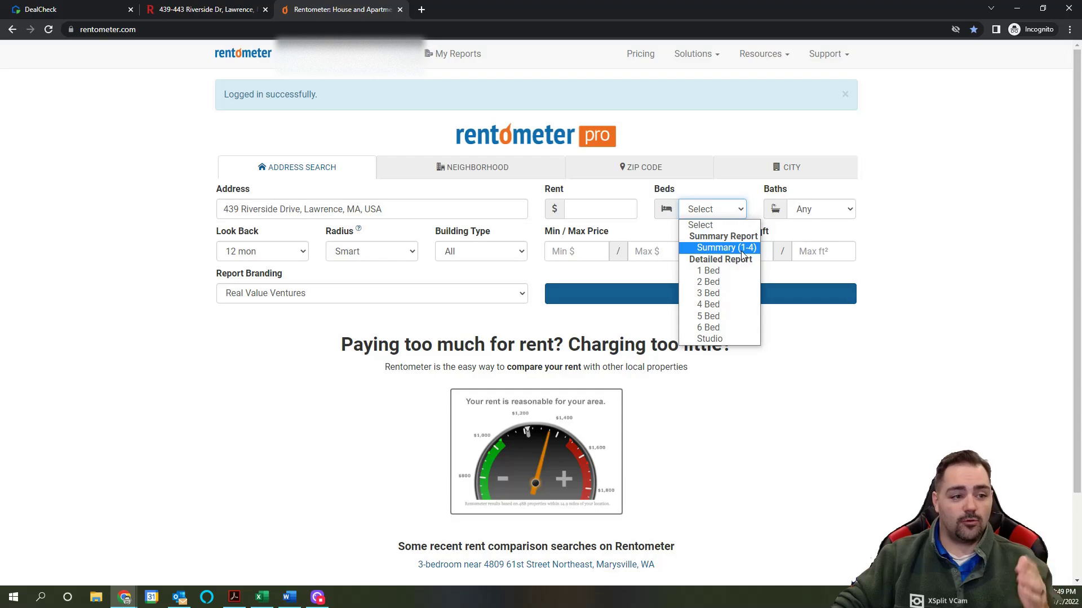
pyautogui.click(197, 9)
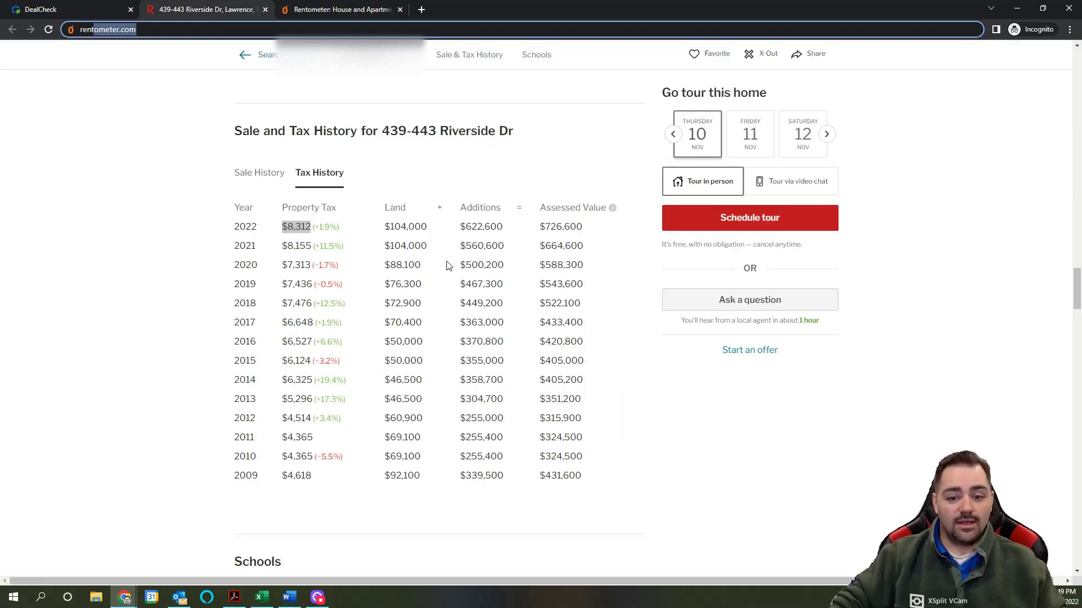
# Step: Expand the listing description, highlight 'Property needs cosmetics', and scroll through the property details
pyautogui.scroll(10, 440, 248)
pyautogui.scroll(15, 436, 242)
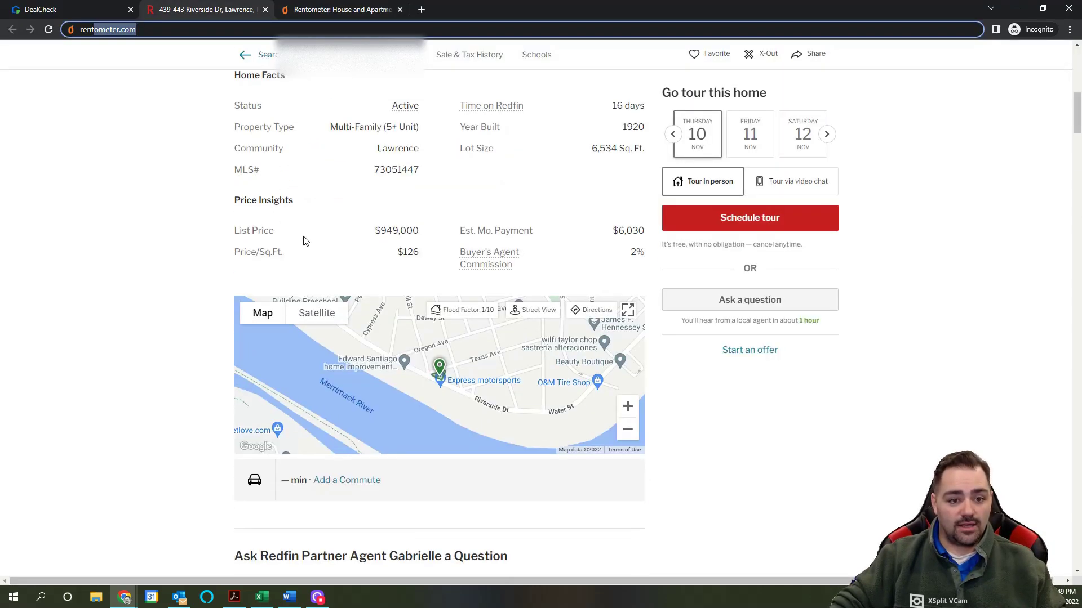
pyautogui.scroll(-7, 341, 407)
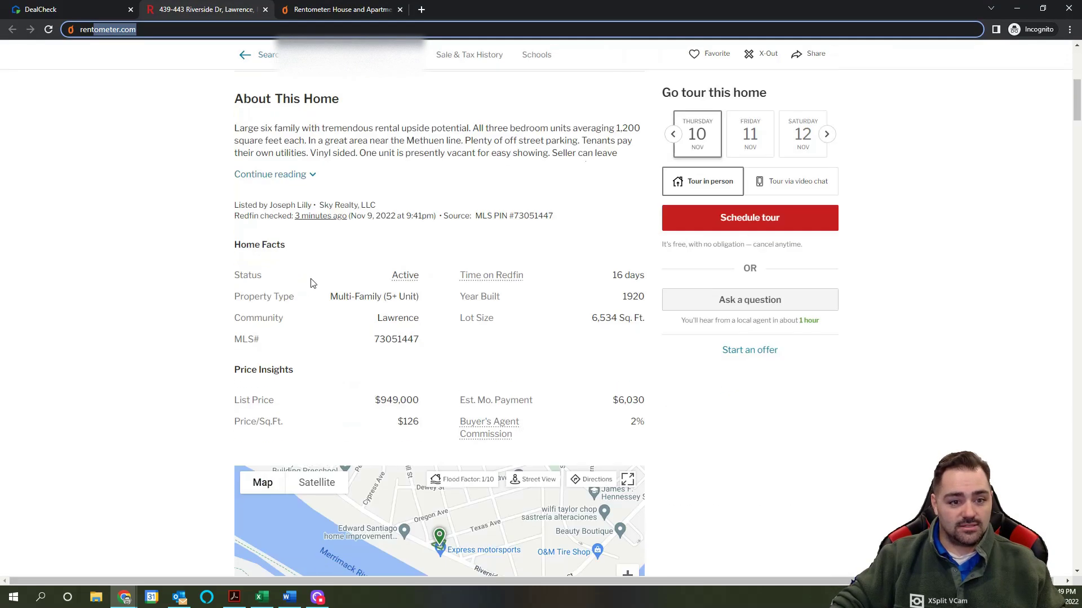
pyautogui.click(304, 178)
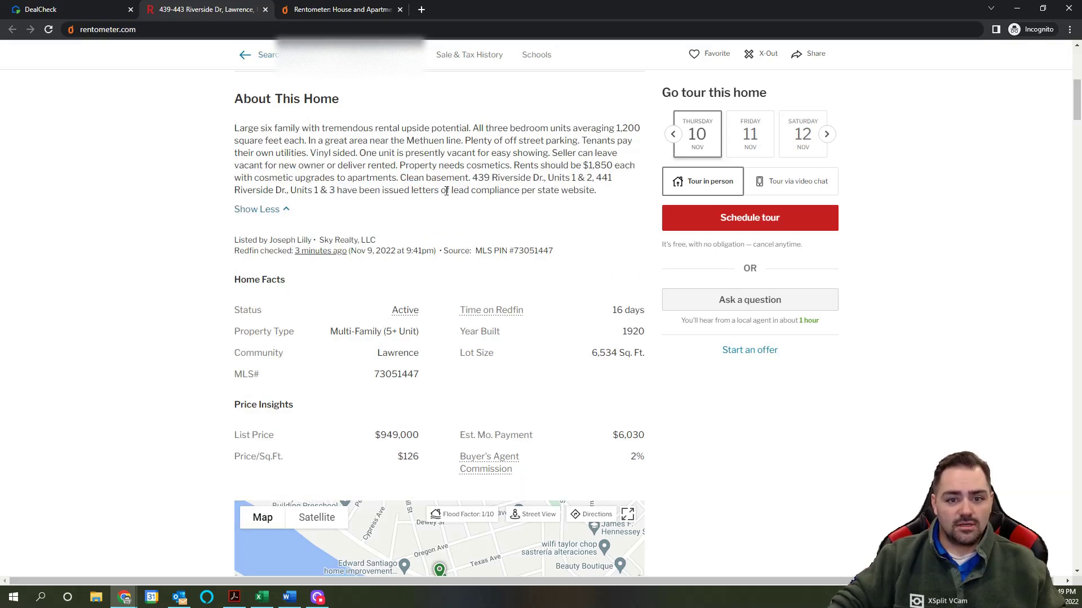
pyautogui.moveTo(398, 166); pyautogui.dragTo(505, 167)
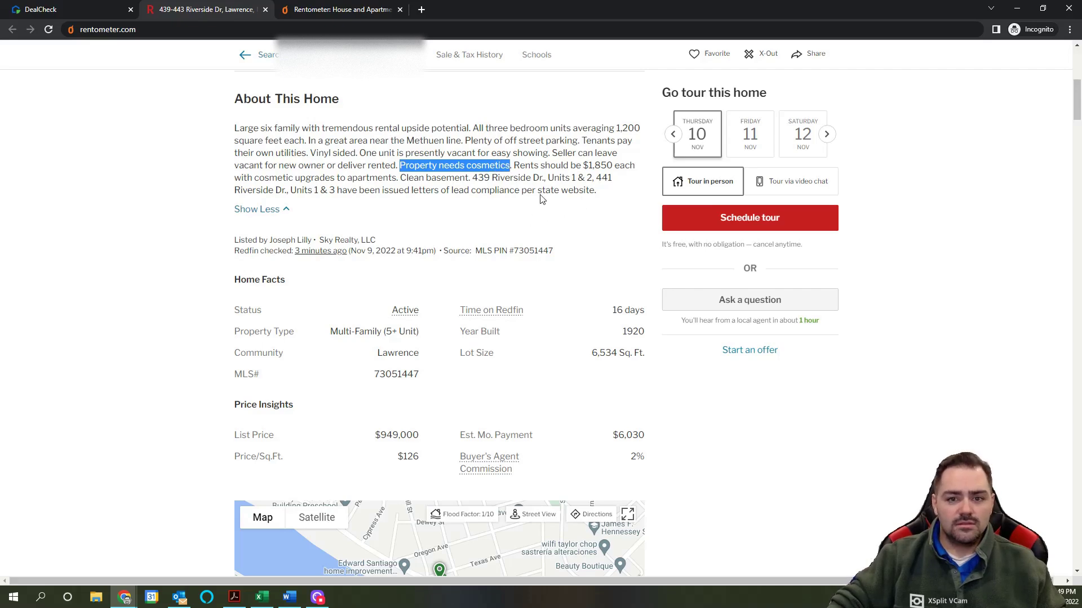
pyautogui.scroll(-20, 505, 176)
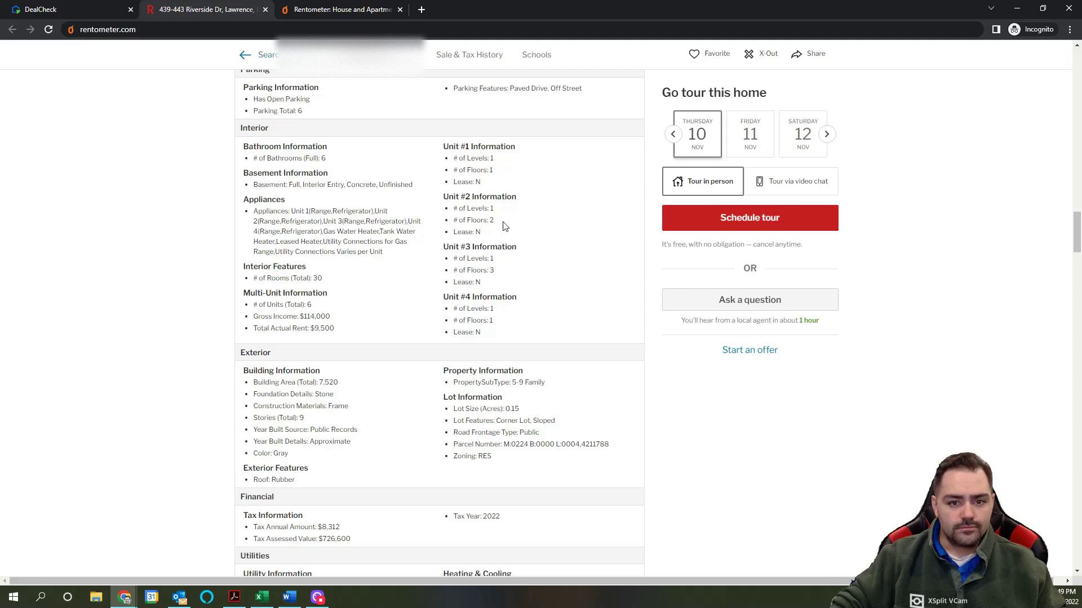
pyautogui.scroll(-1, 378, 312)
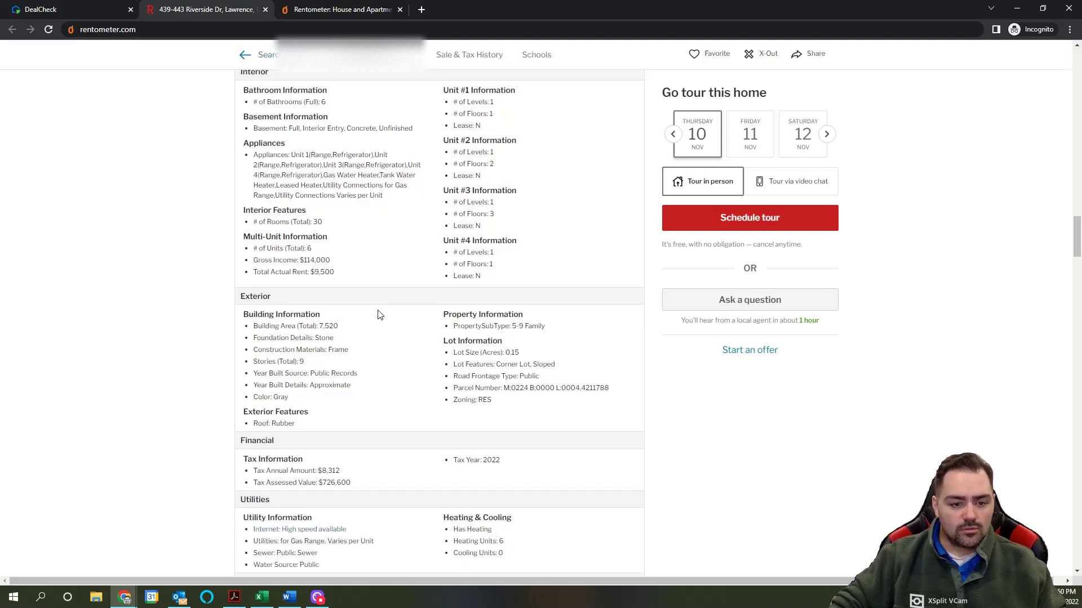
pyautogui.scroll(-1, 378, 315)
pyautogui.scroll(-1, 411, 313)
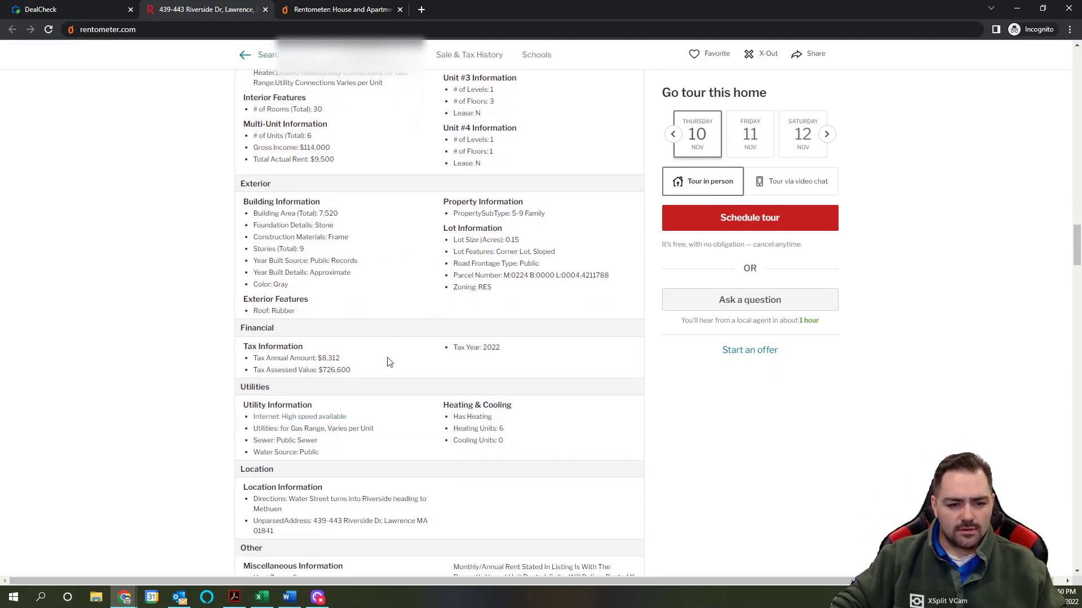
pyautogui.scroll(5, 403, 332)
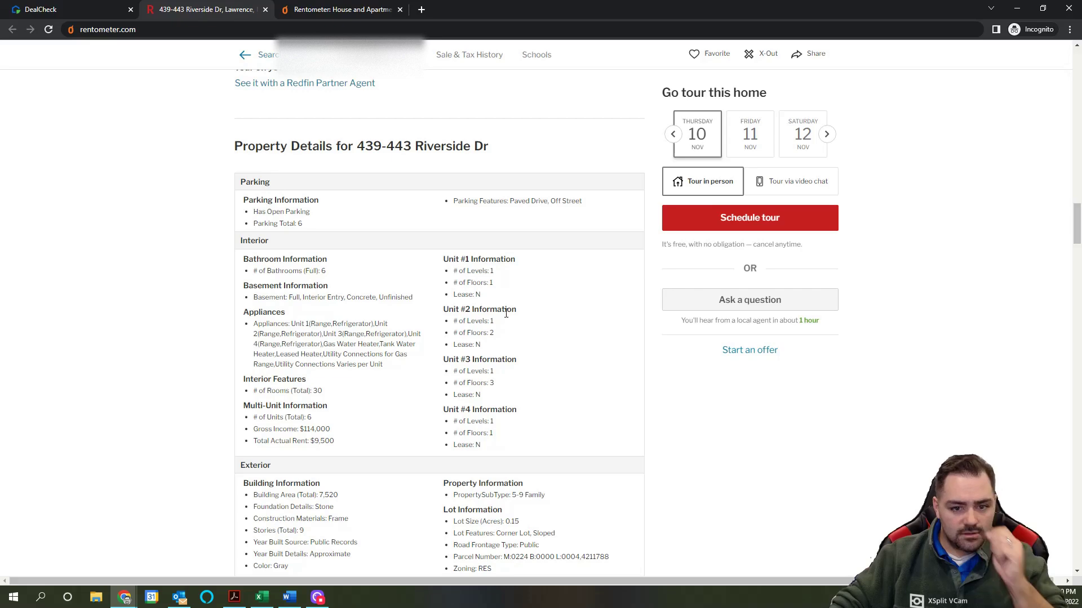
pyautogui.scroll(20, 484, 361)
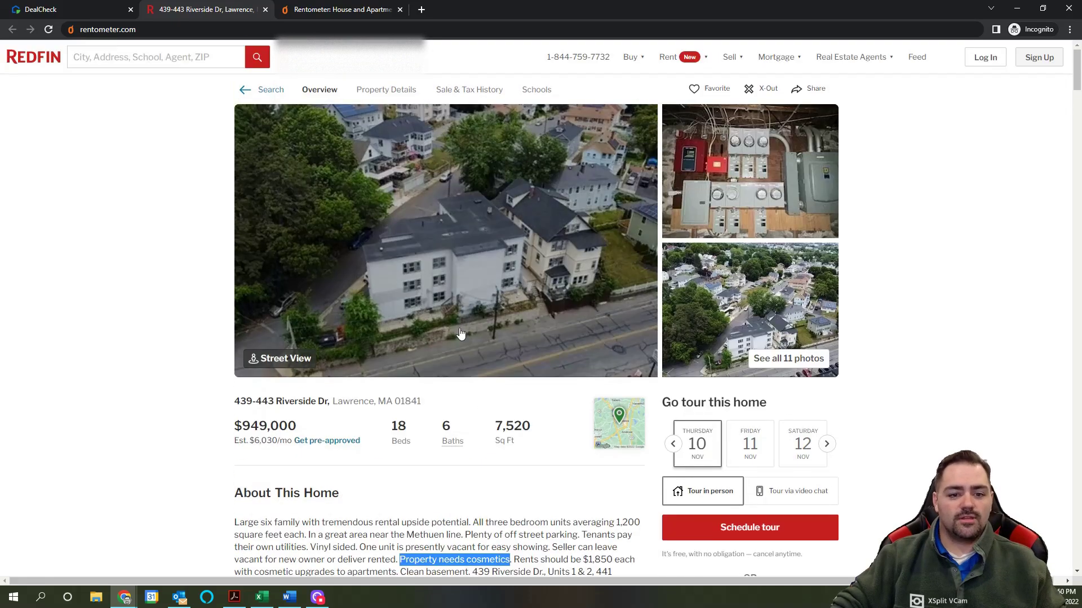
pyautogui.click(361, 10)
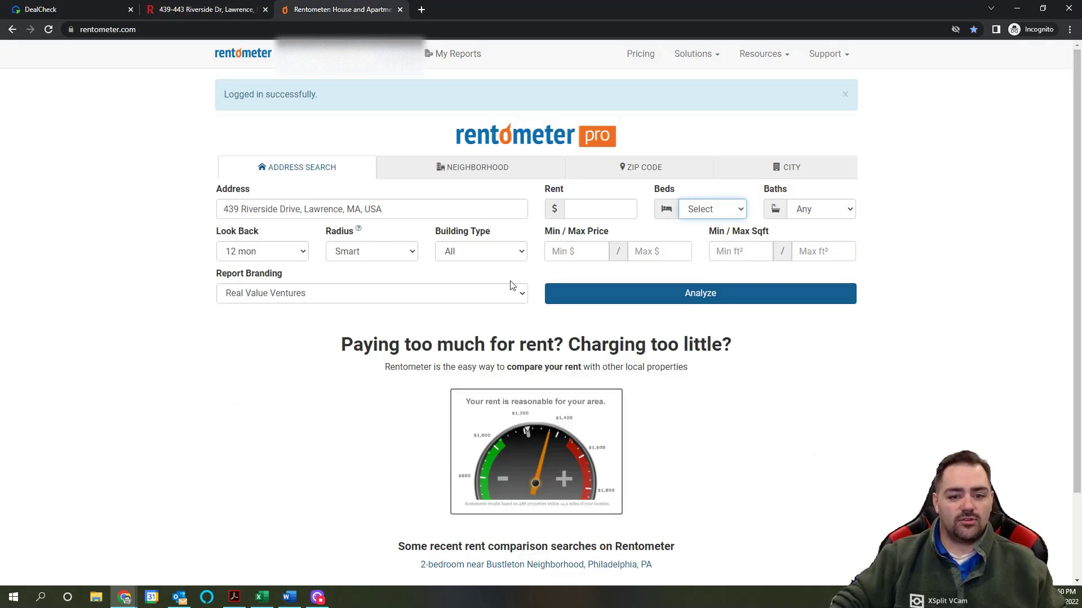
pyautogui.click(712, 212)
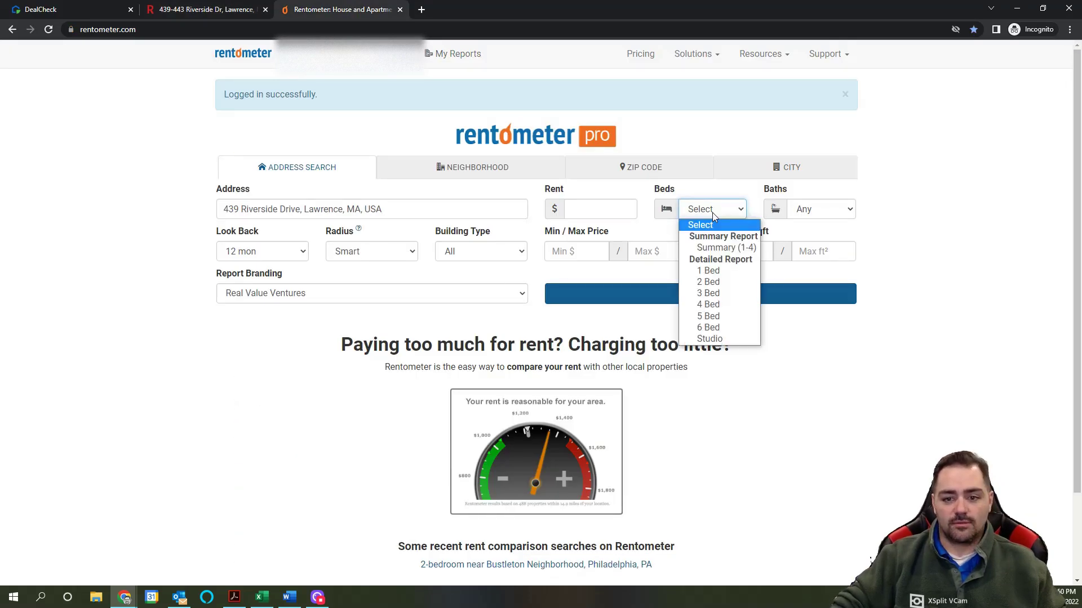
pyautogui.click(719, 295)
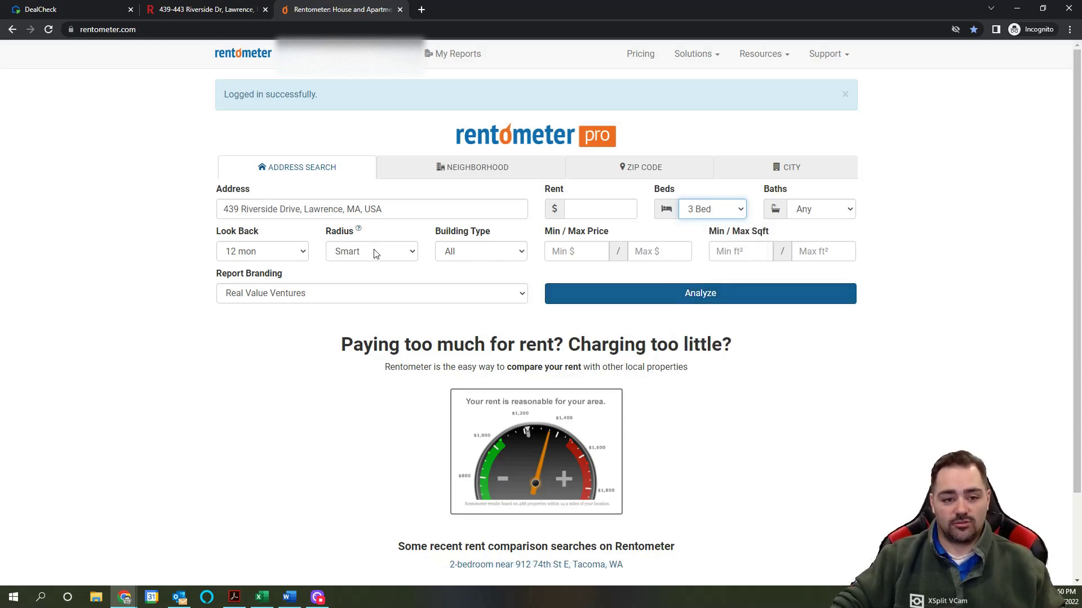
pyautogui.click(303, 255)
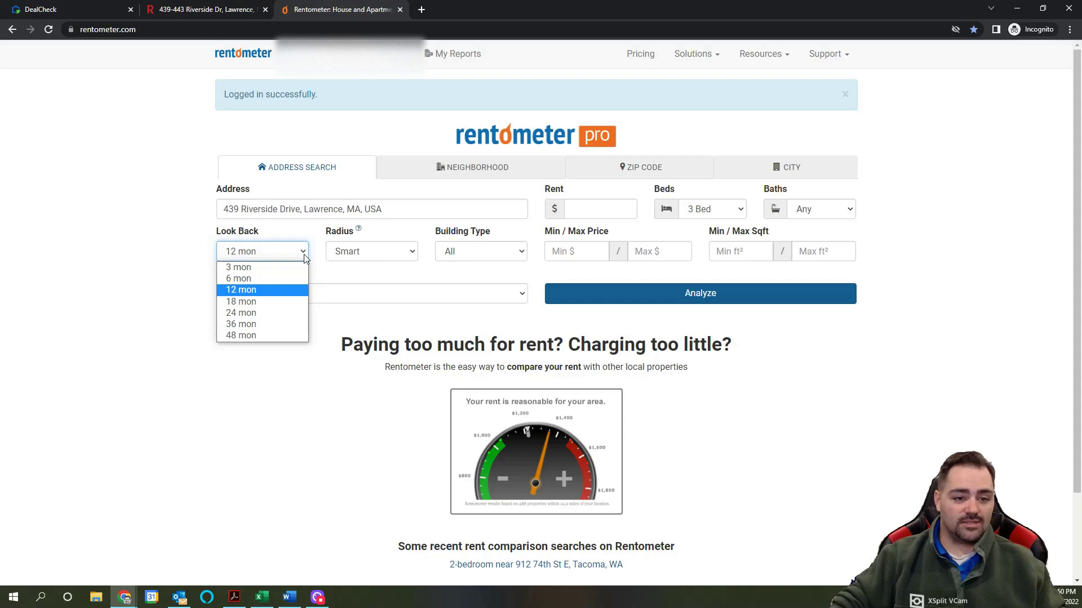
pyautogui.click(280, 279)
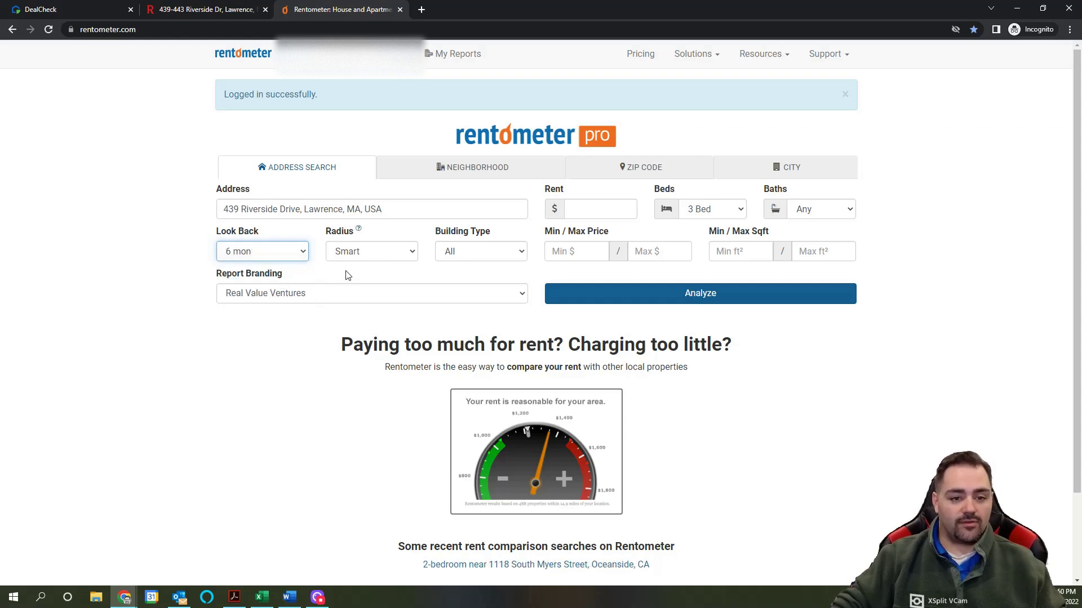
pyautogui.click(413, 255)
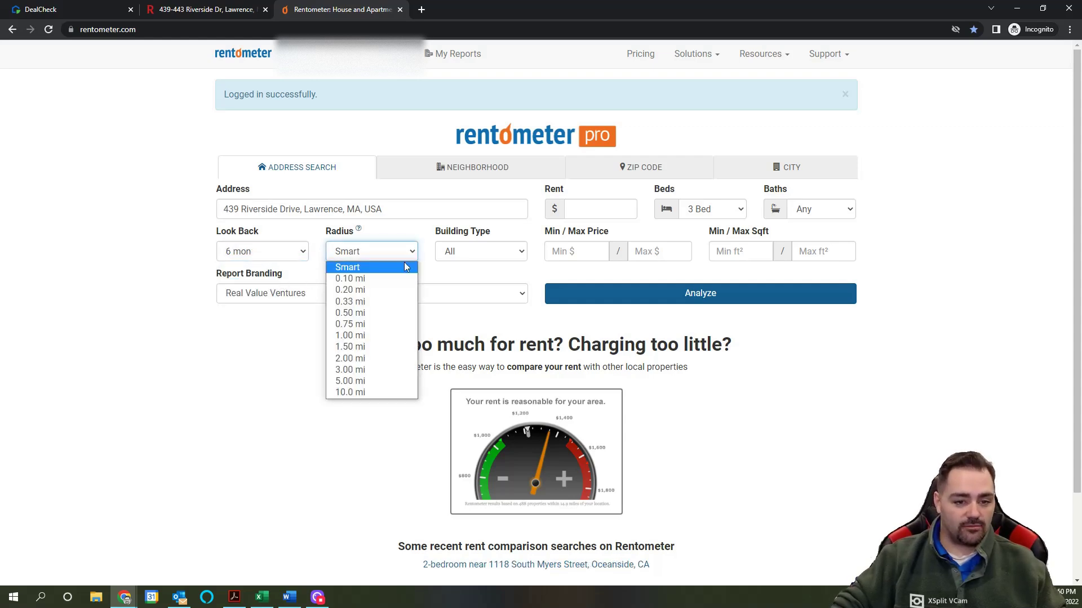
pyautogui.click(432, 274)
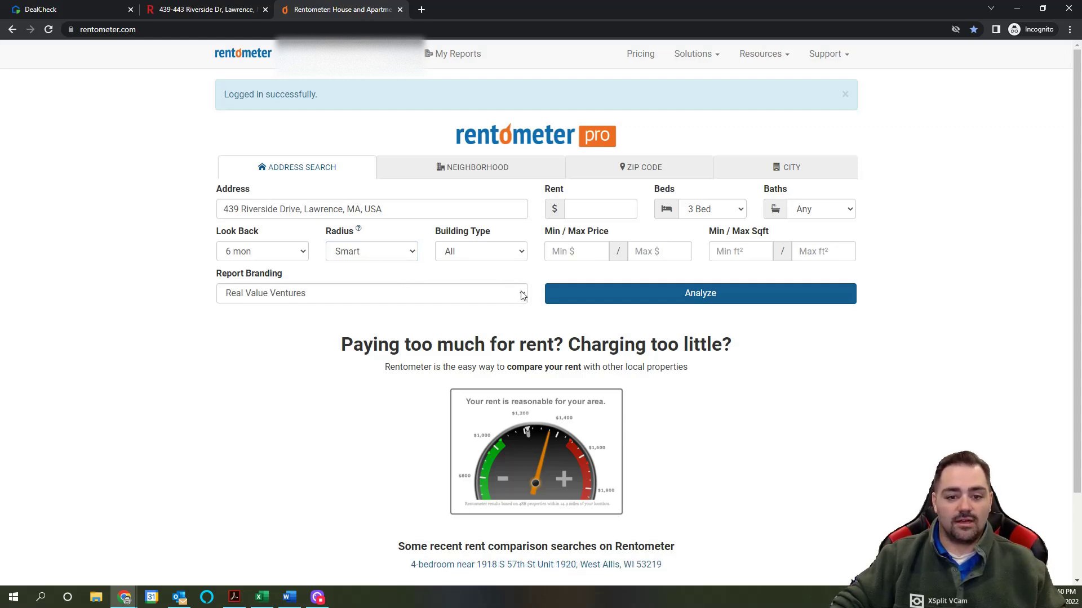
pyautogui.click(697, 295)
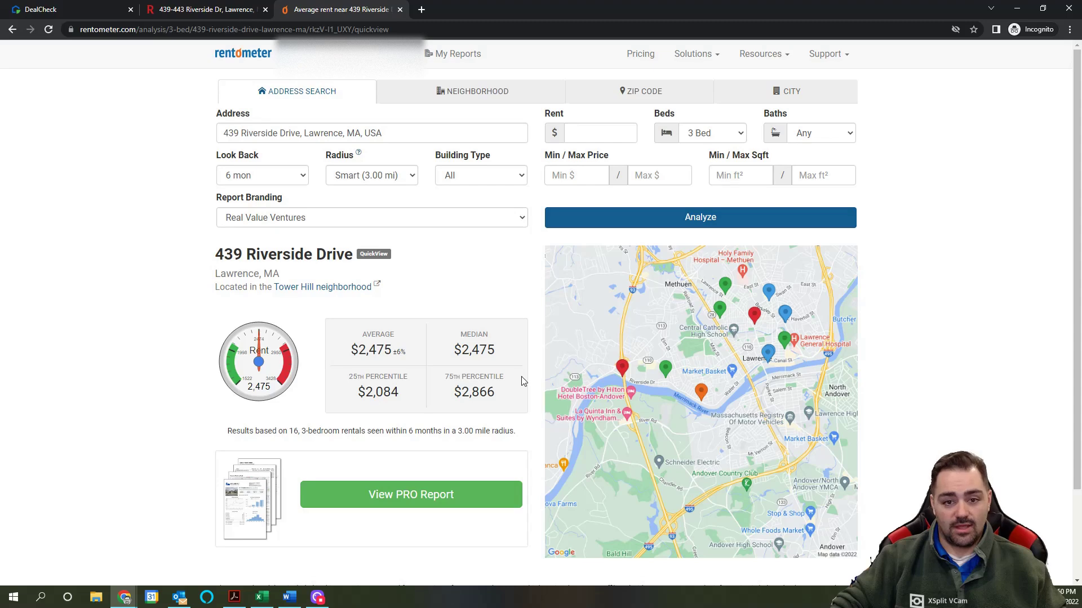
# Step: Open the PRO report and scroll past the trend charts and summary statistics to the comps
pyautogui.scroll(-2, 522, 381)
pyautogui.scroll(2, 522, 367)
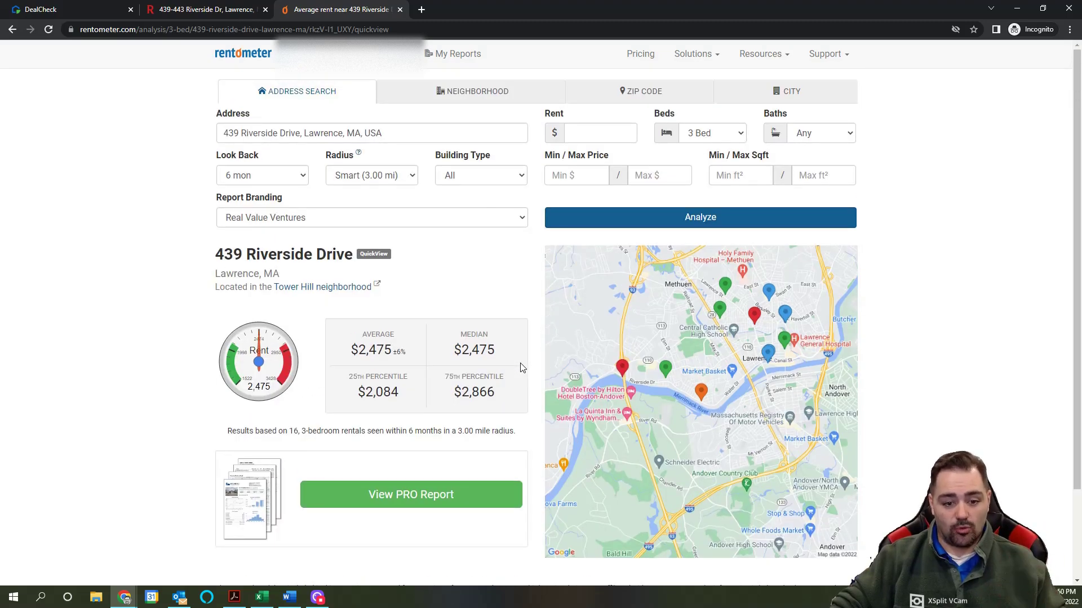
pyautogui.click(411, 495)
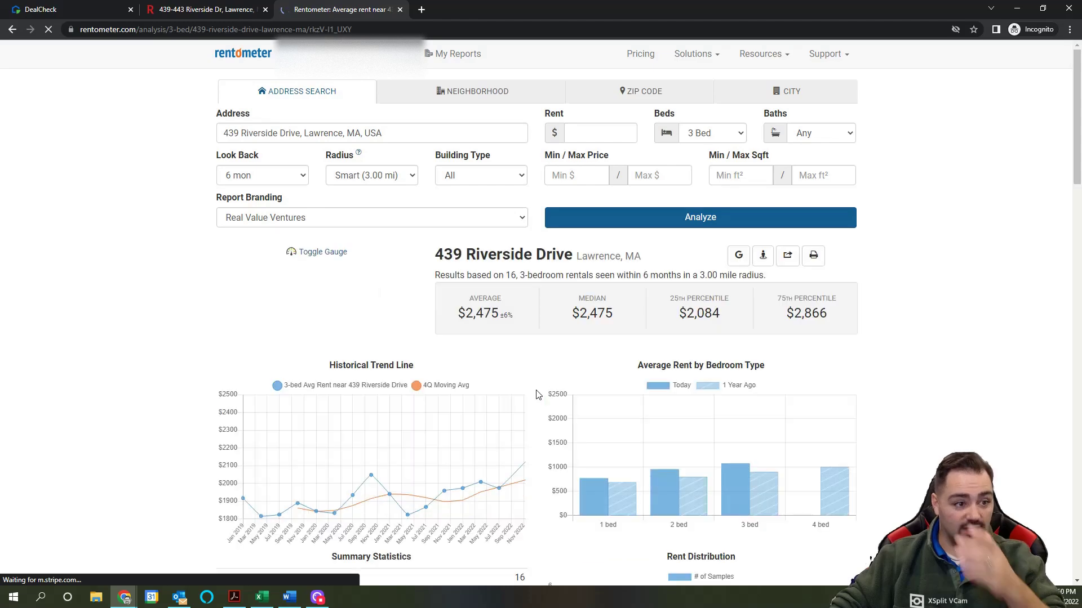
pyautogui.scroll(-2, 867, 334)
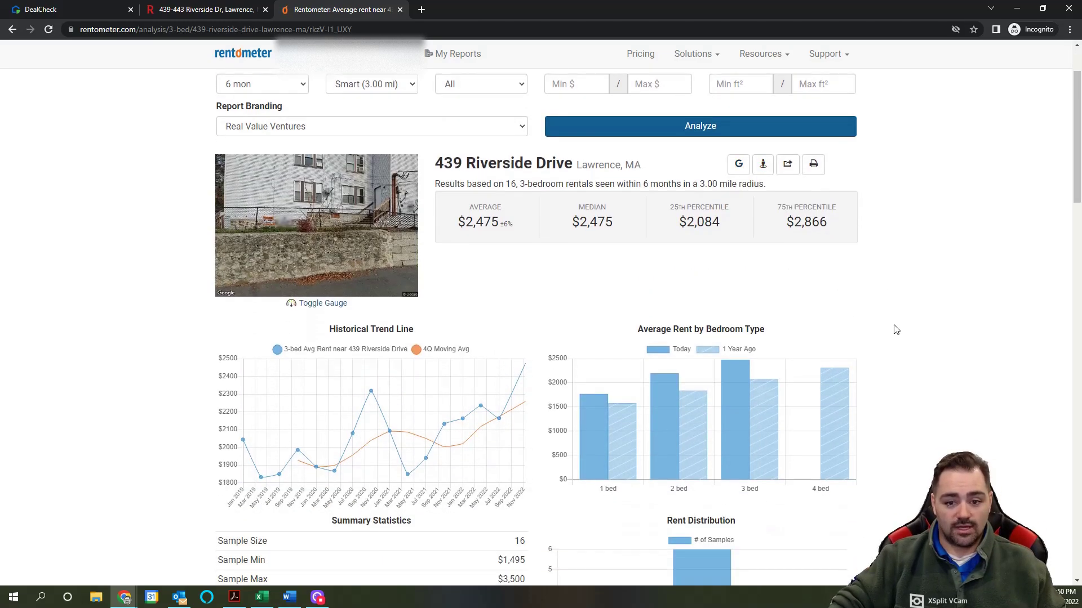
pyautogui.scroll(-4, 896, 329)
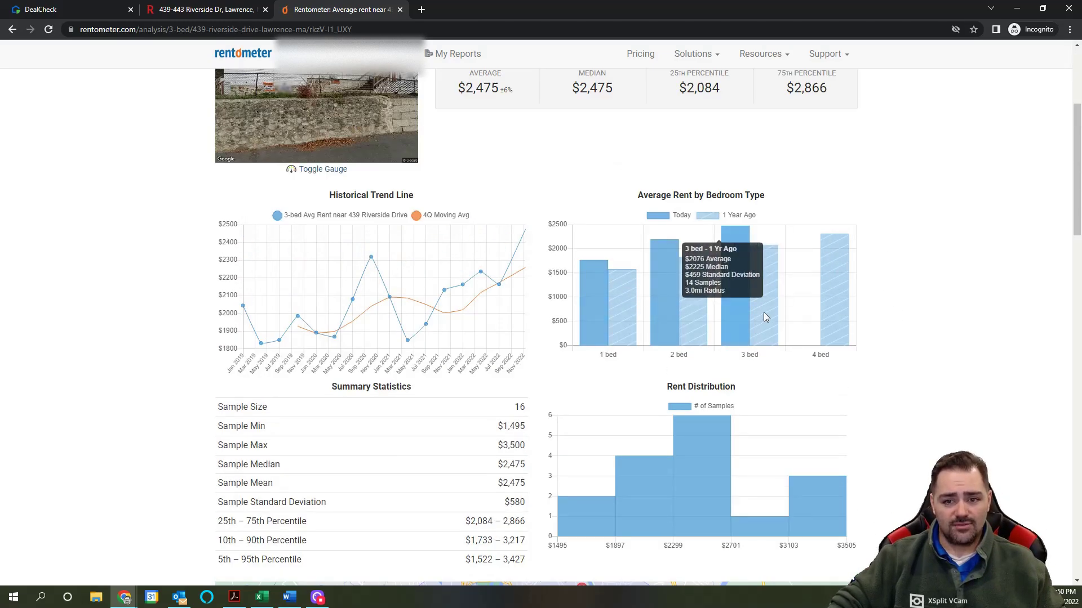
pyautogui.scroll(2, 869, 334)
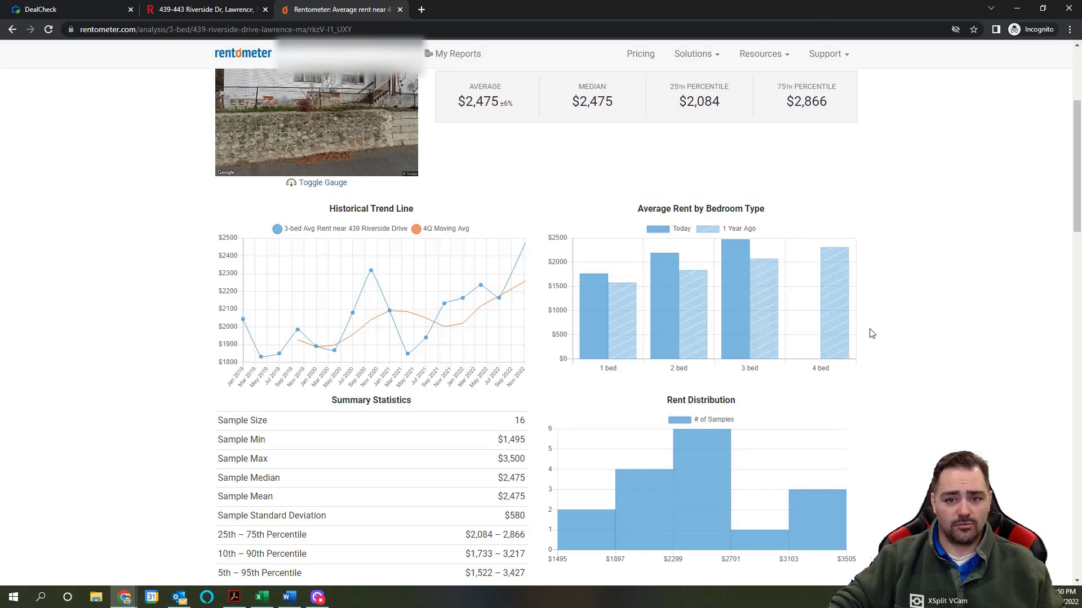
pyautogui.scroll(-9, 871, 336)
pyautogui.scroll(-2, 871, 336)
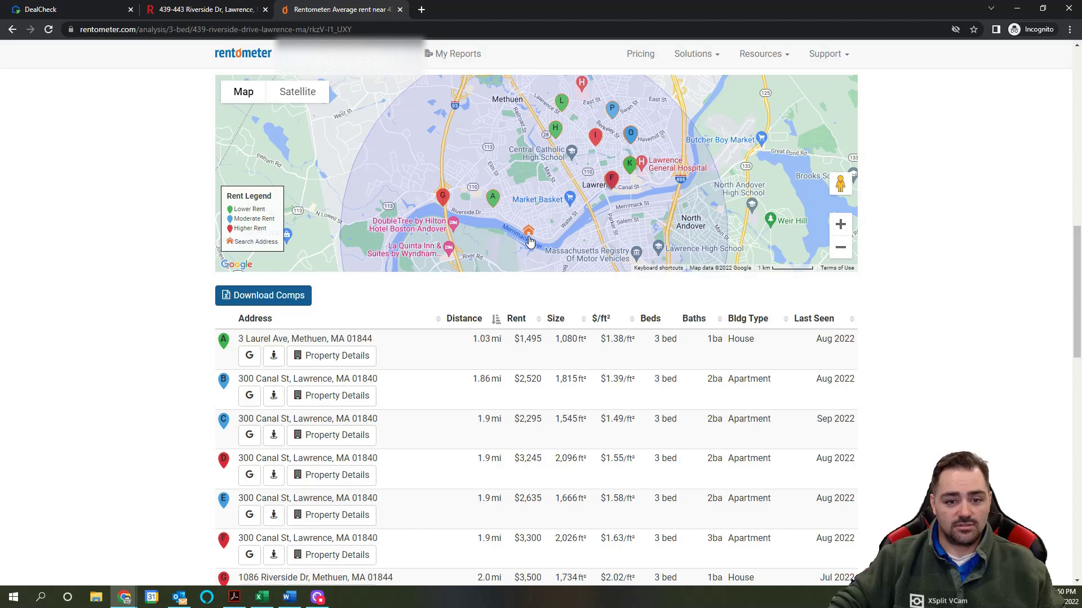
# Step: Scan the 3-bed comps table and highlight comp D's $3,245 rent
pyautogui.scroll(-5, 379, 372)
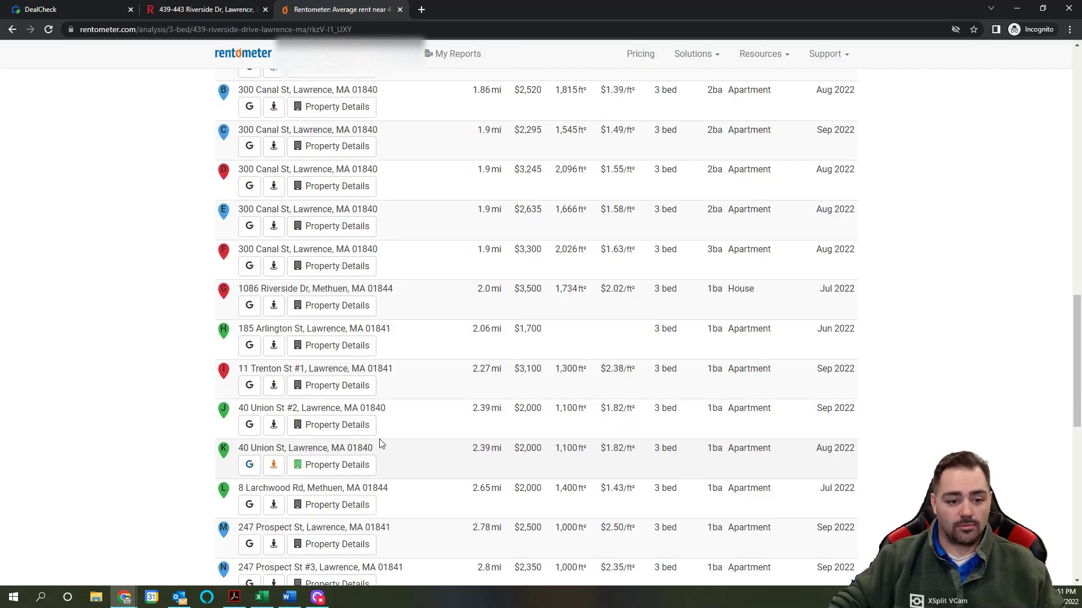
pyautogui.scroll(7, 380, 443)
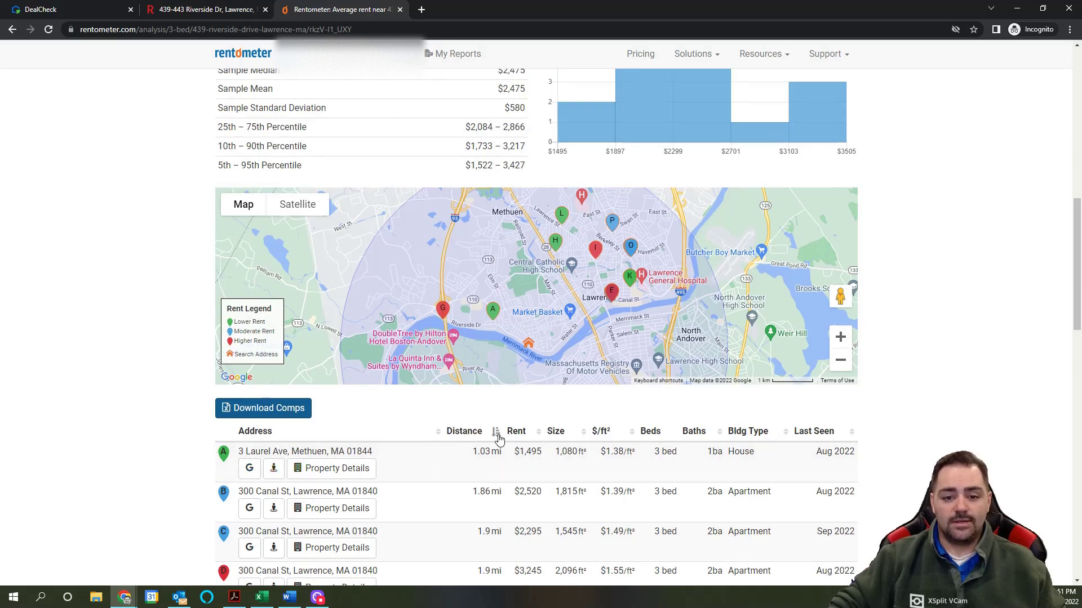
pyautogui.scroll(-5, 507, 381)
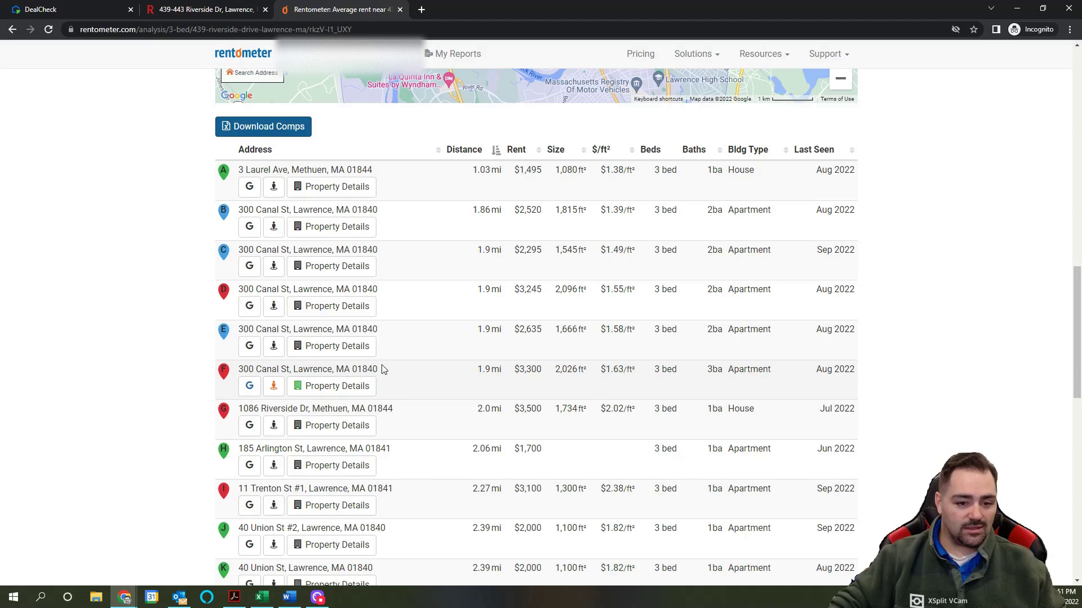
pyautogui.scroll(4, 451, 360)
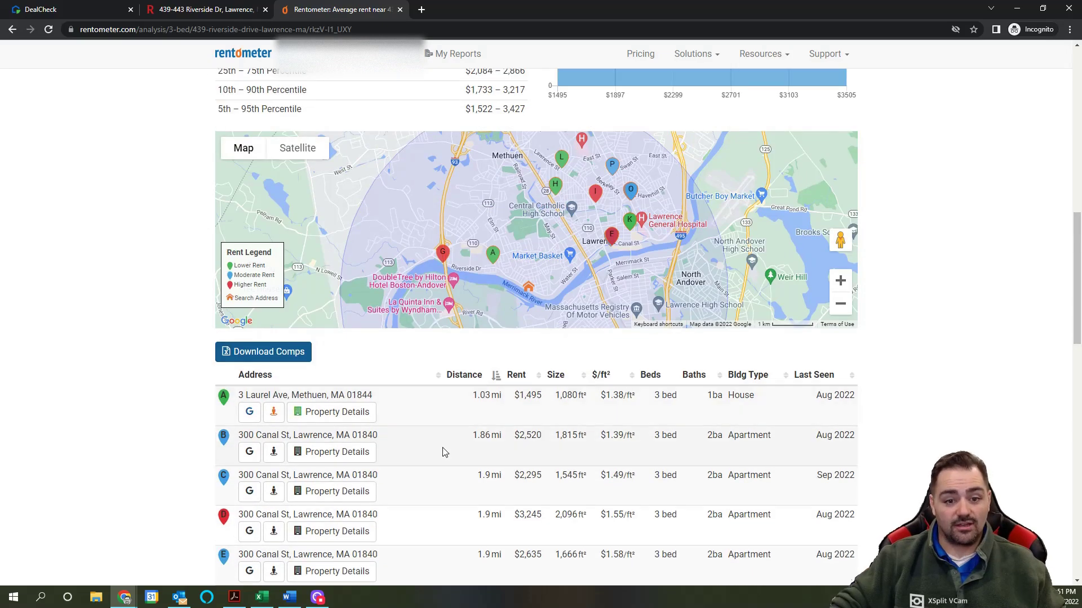
pyautogui.scroll(-4, 444, 453)
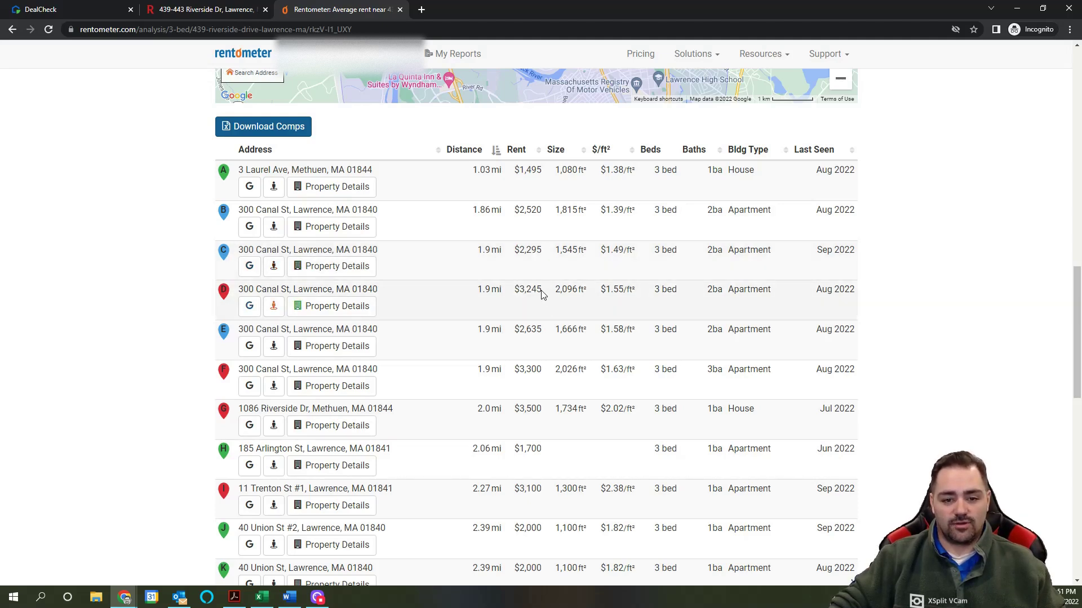
pyautogui.moveTo(542, 289); pyautogui.dragTo(518, 289)
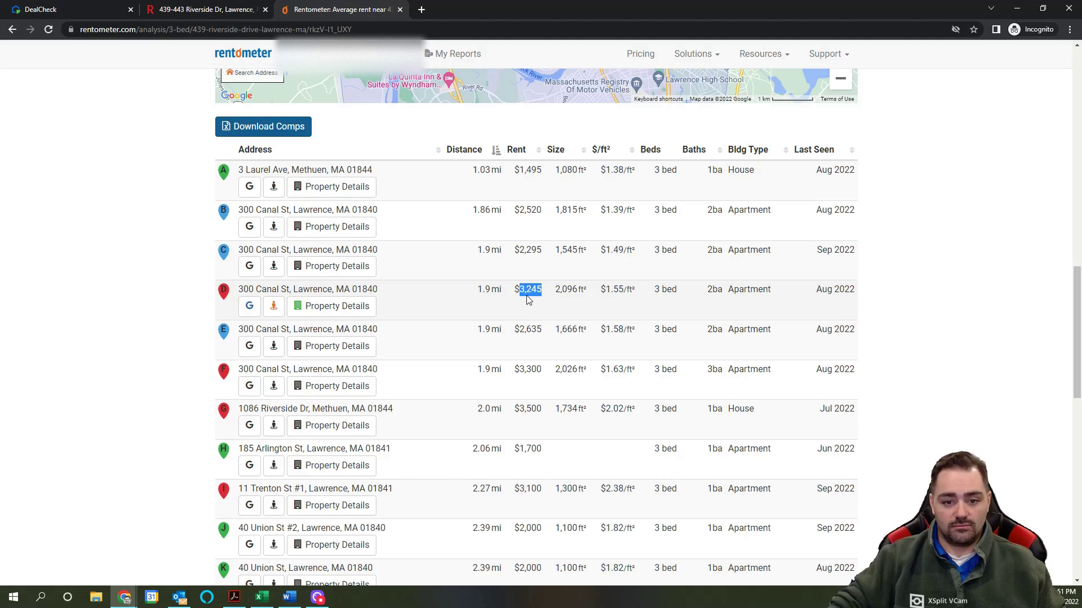
# Step: Return to the summary showing the $2,475 average and median, with $2,084–$2,866 percentiles
pyautogui.scroll(-3, 548, 363)
pyautogui.scroll(-1, 546, 361)
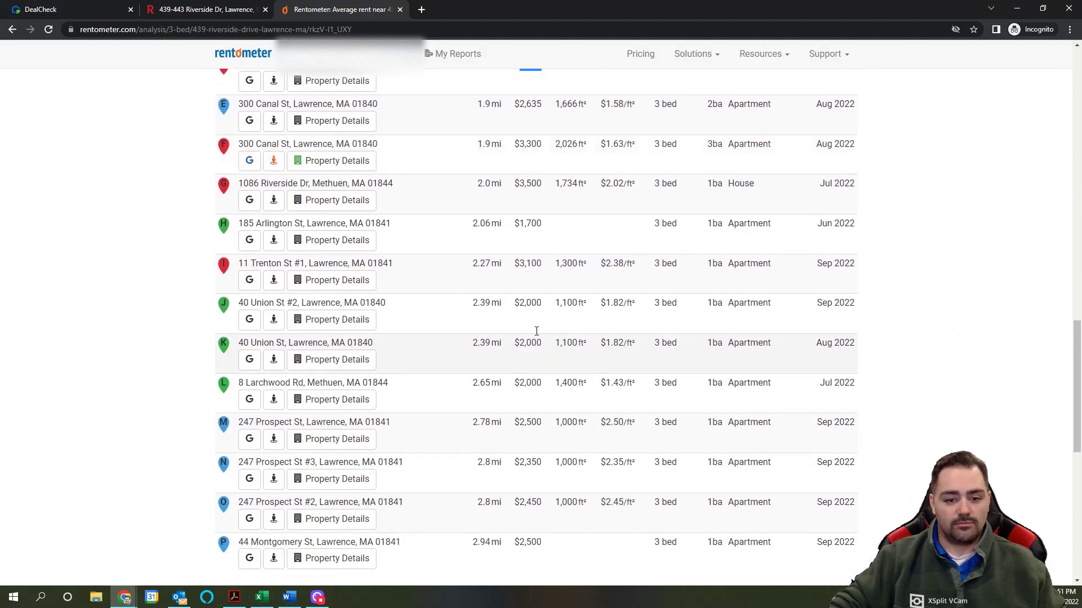
pyautogui.scroll(-1, 379, 347)
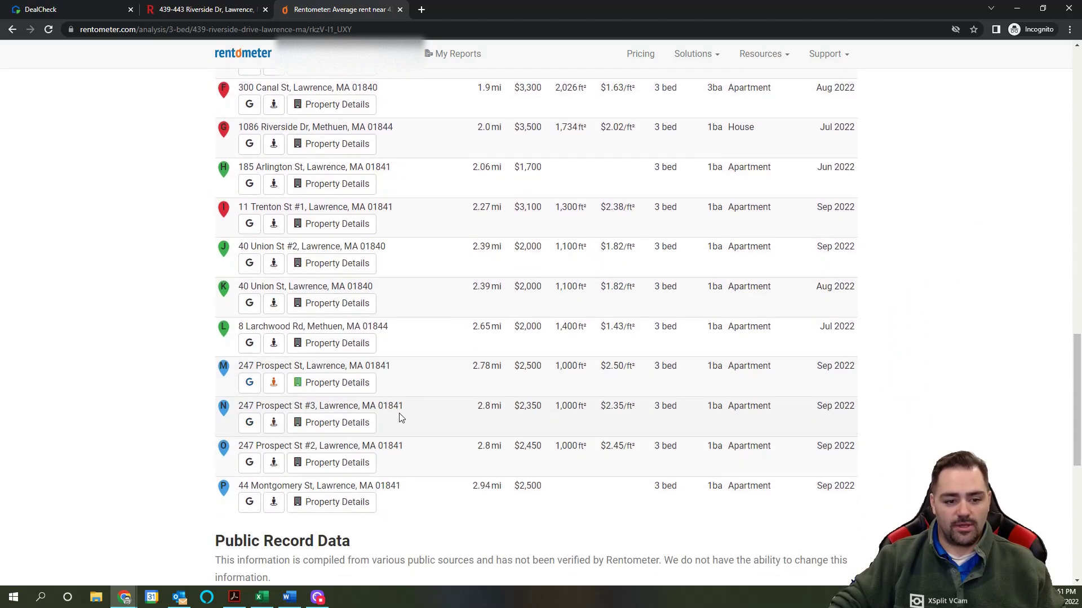
pyautogui.scroll(-4, 483, 466)
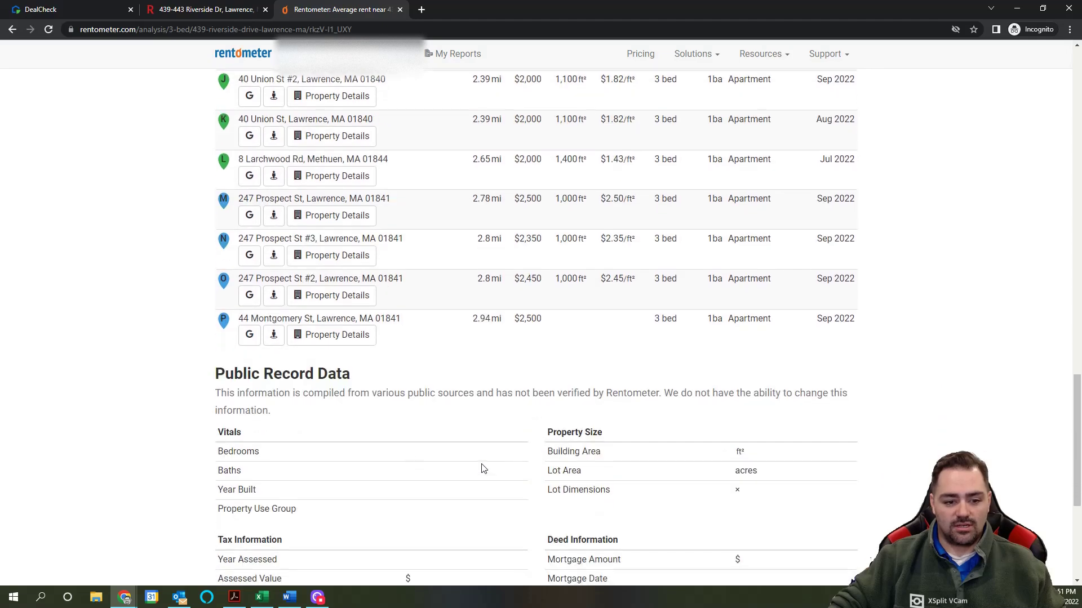
pyautogui.scroll(15, 580, 355)
pyautogui.scroll(6, 582, 354)
pyautogui.scroll(-7, 627, 318)
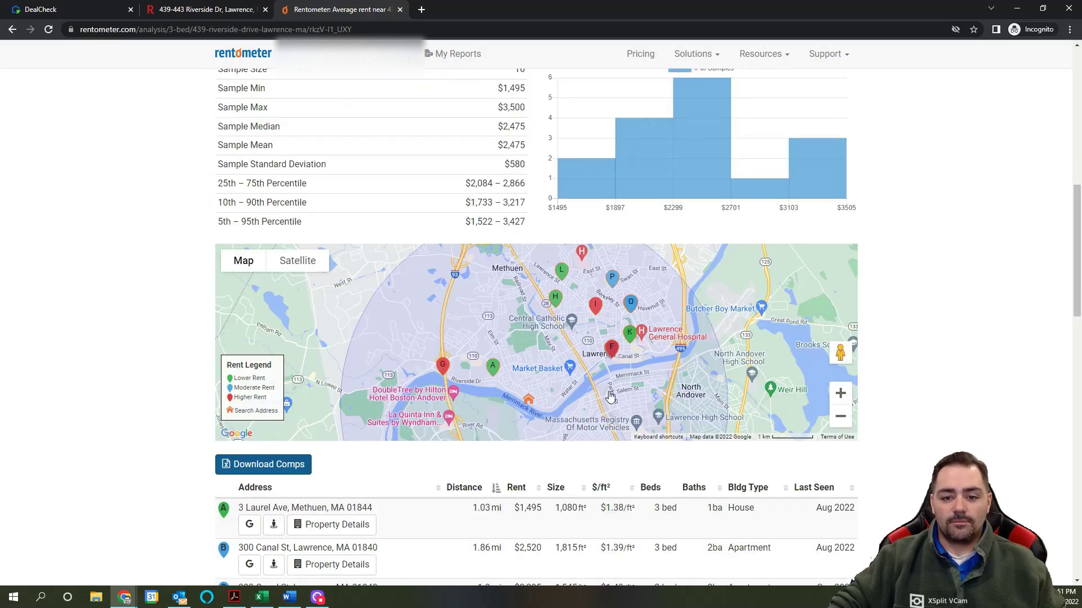
pyautogui.scroll(3, 588, 318)
pyautogui.scroll(-4, 589, 319)
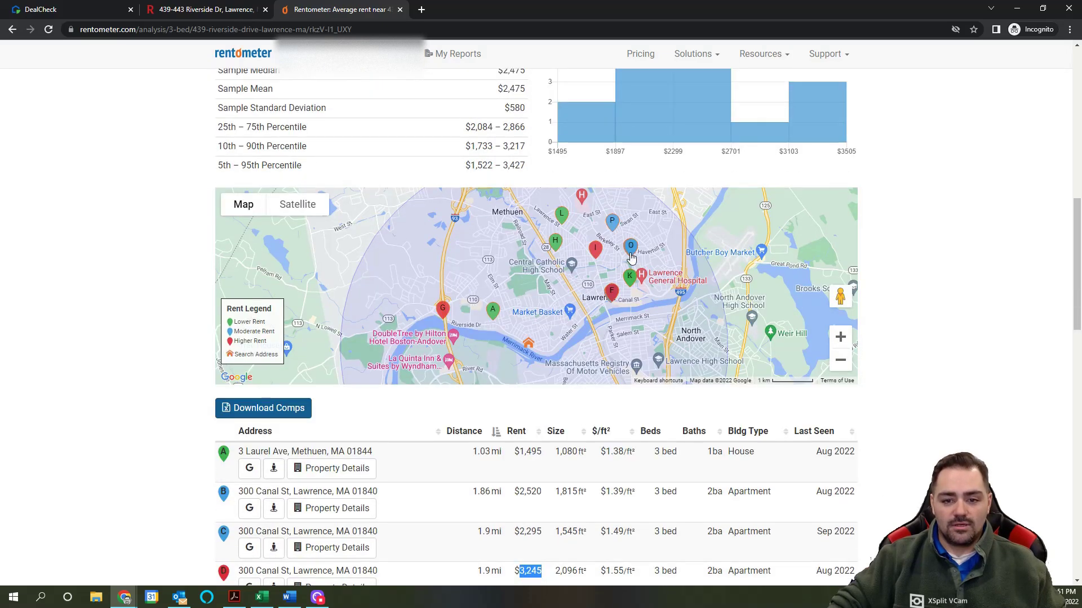
pyautogui.moveTo(631, 257)
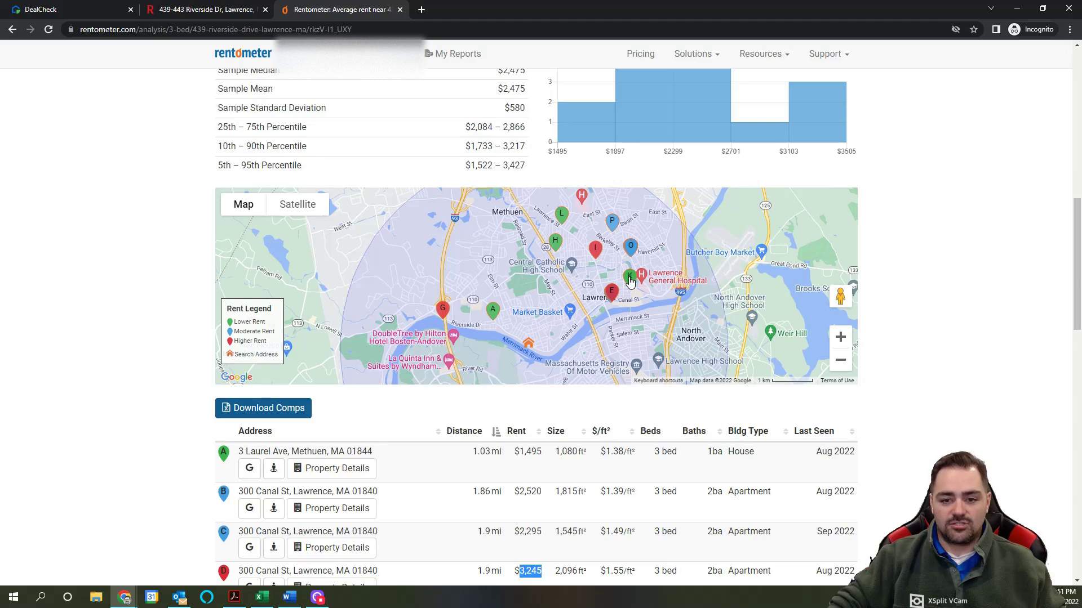
pyautogui.moveTo(630, 280)
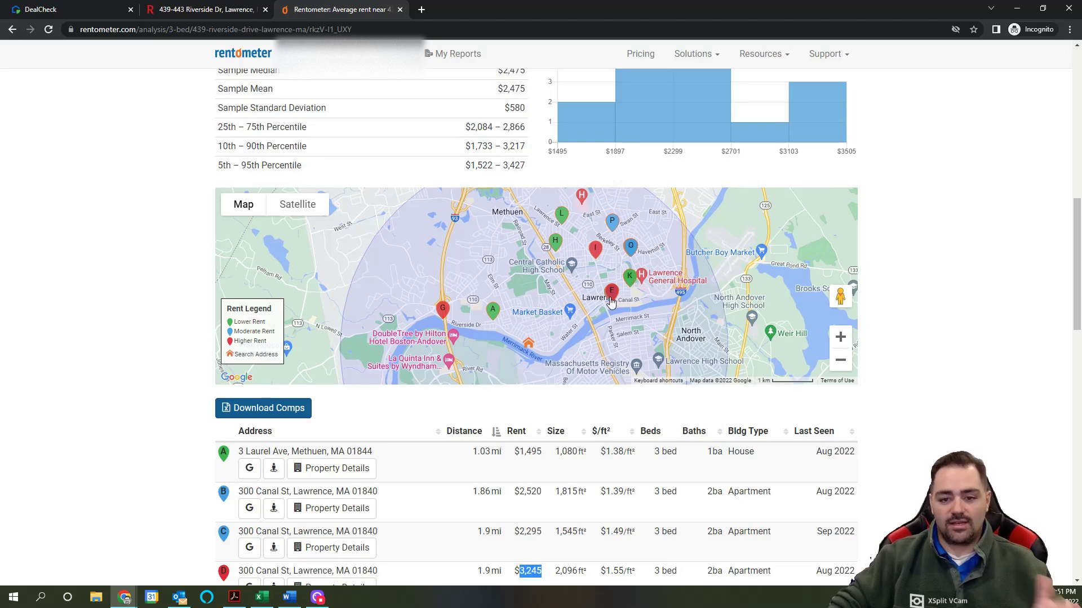
pyautogui.scroll(8, 580, 508)
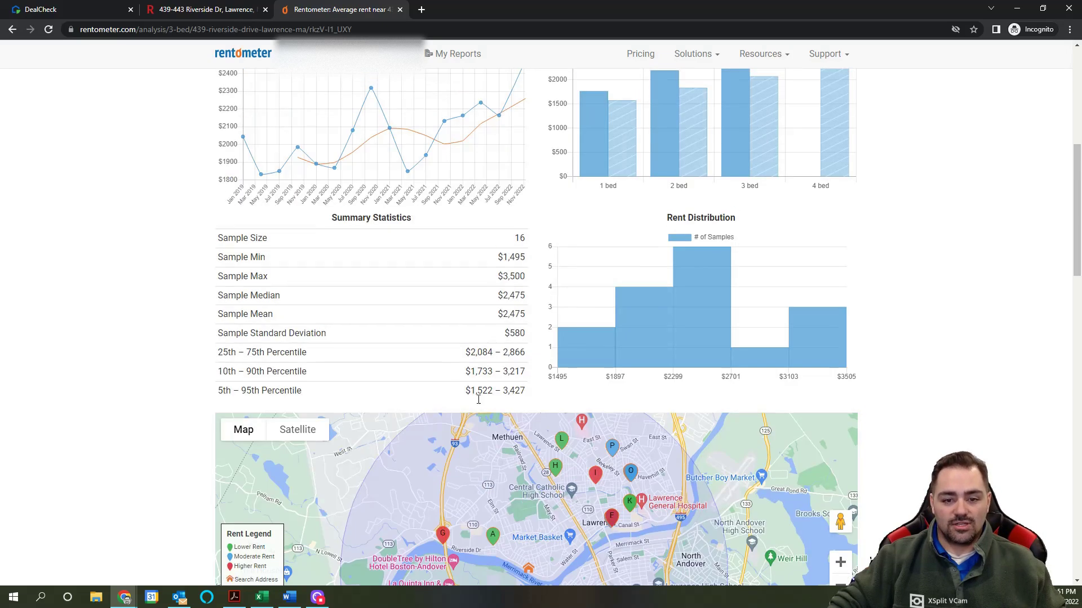
pyautogui.scroll(3, 582, 502)
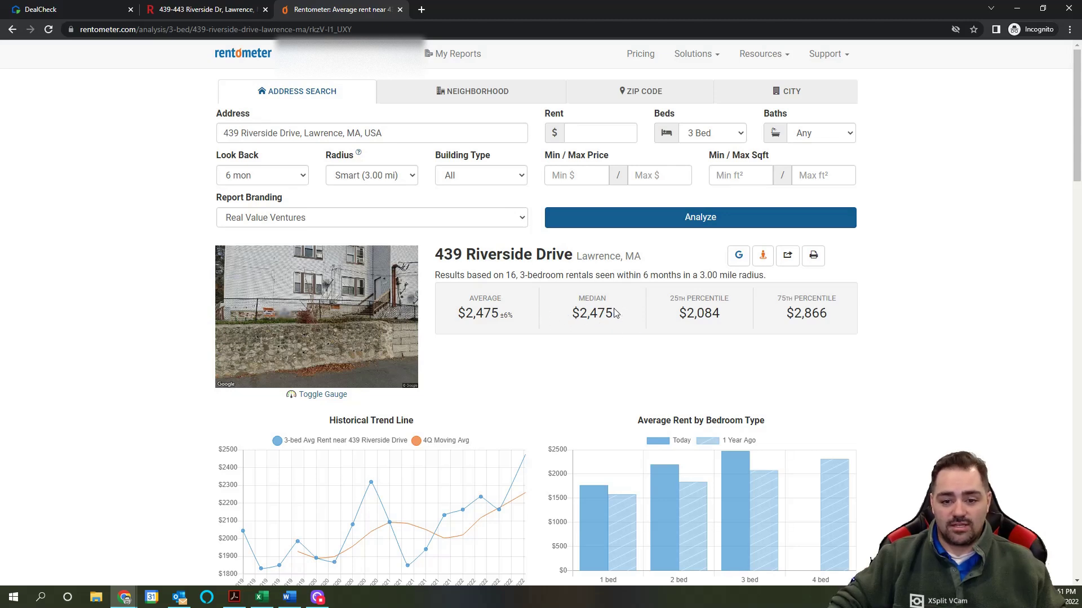
# Step: Copy Rentometer's $2,475 median and replace the 2850 per-unit rent with 2475
pyautogui.click(88, 9)
pyautogui.click(686, 216)
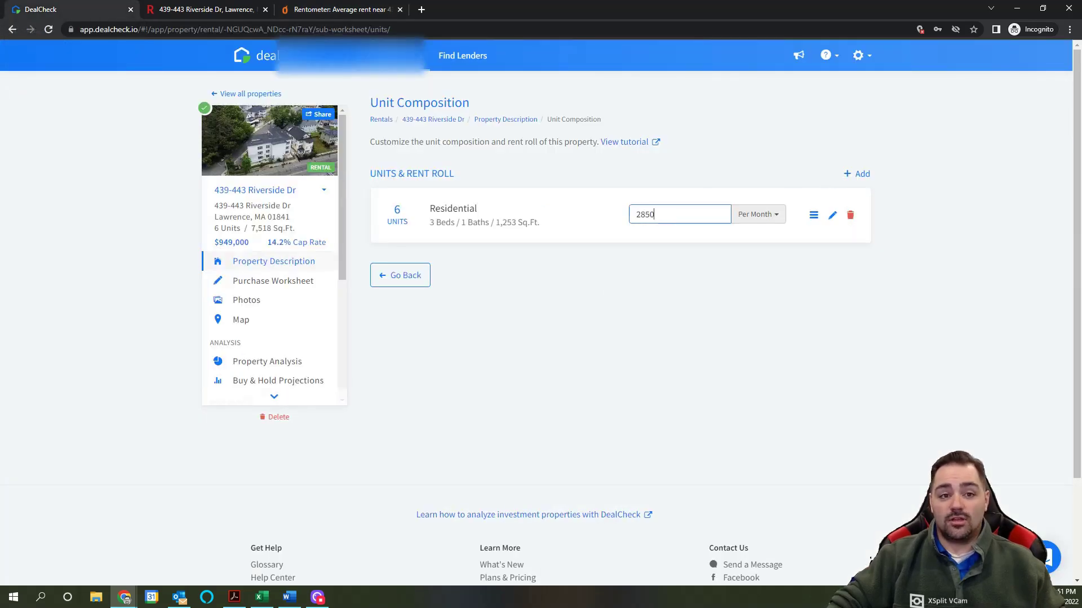
pyautogui.click(323, 16)
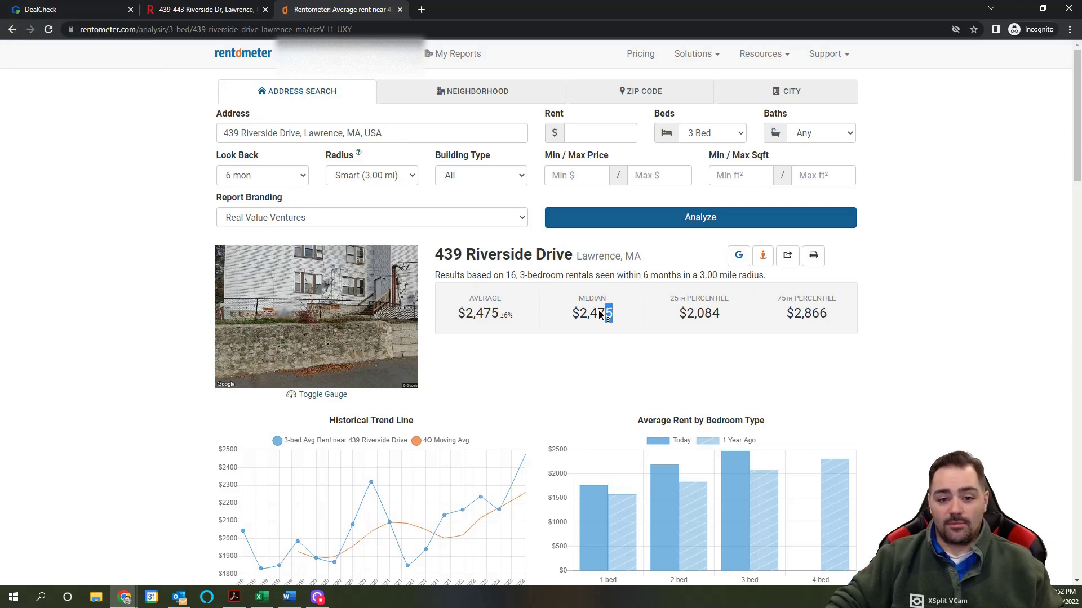
pyautogui.moveTo(600, 314); pyautogui.dragTo(571, 313)
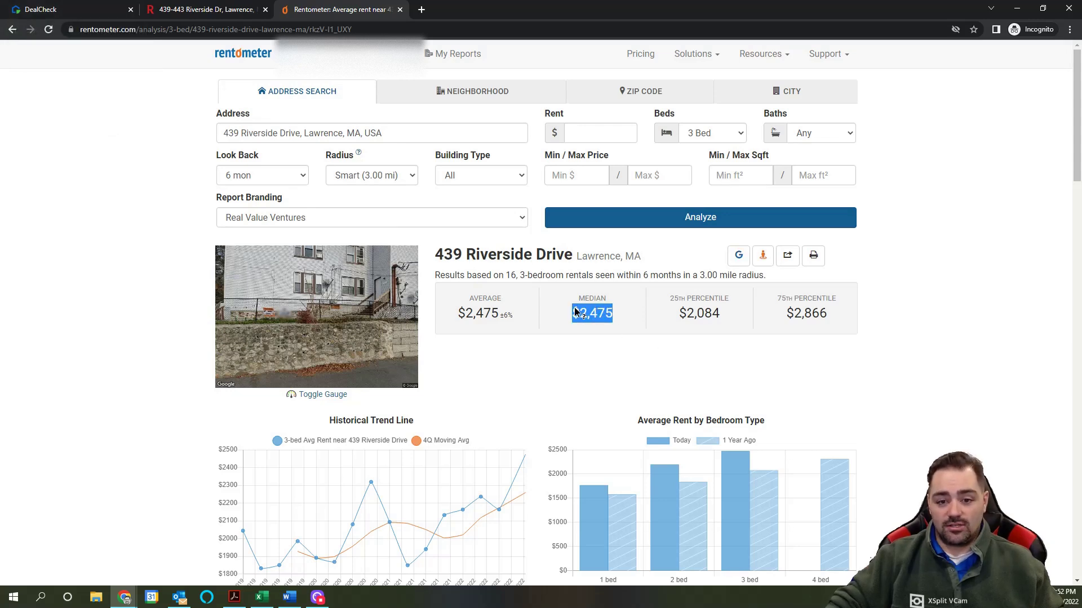
pyautogui.click(84, 9)
pyautogui.doubleClick(645, 214)
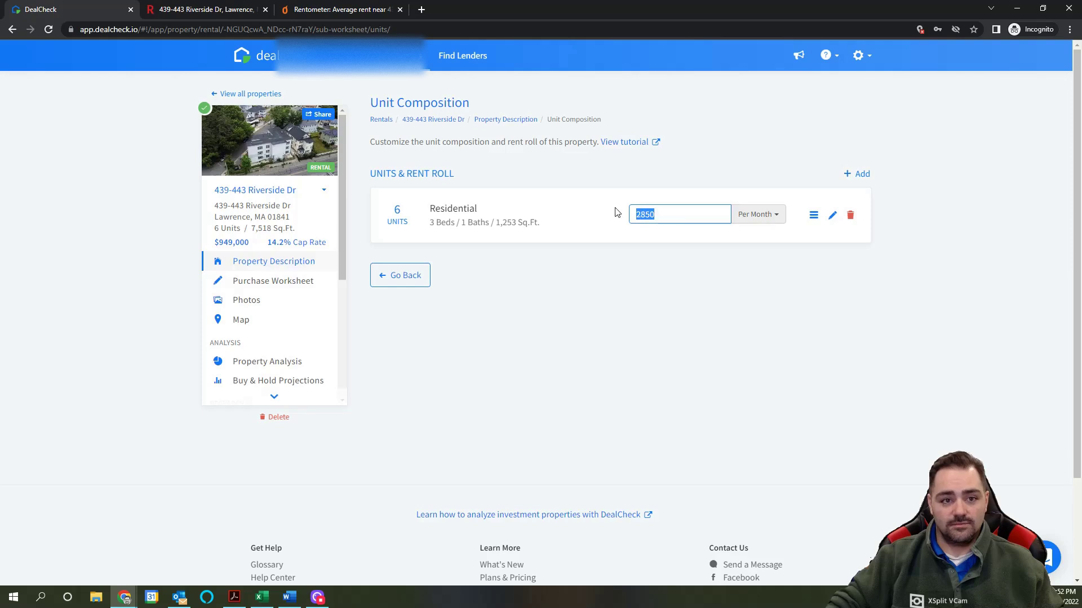
pyautogui.write('247')
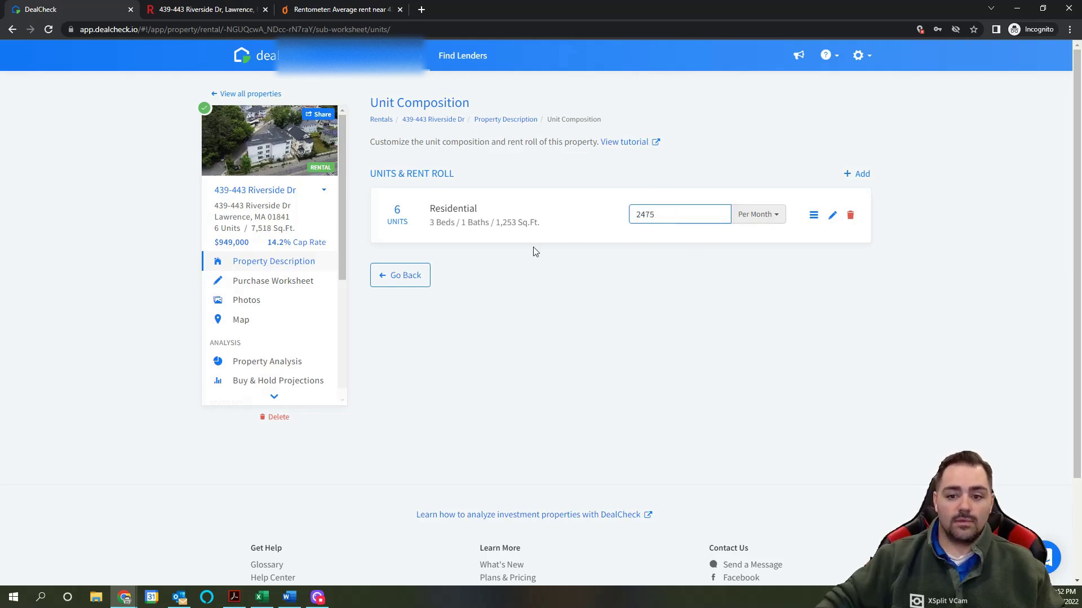
pyautogui.doubleClick(399, 212)
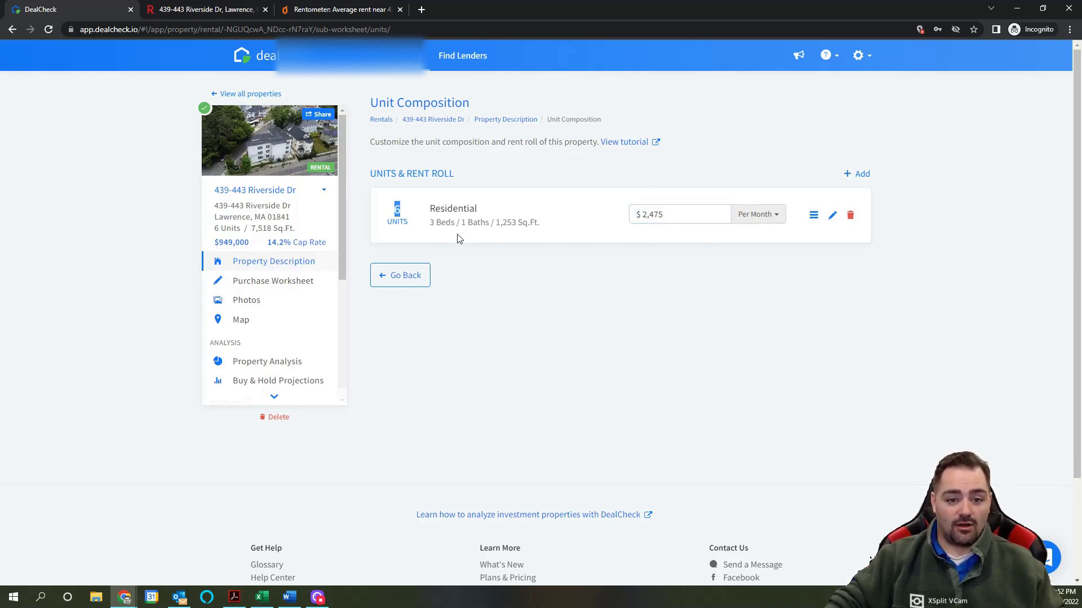
# Step: Return to the purchase worksheet and confirm the $14,850 monthly gross rent
pyautogui.click(420, 280)
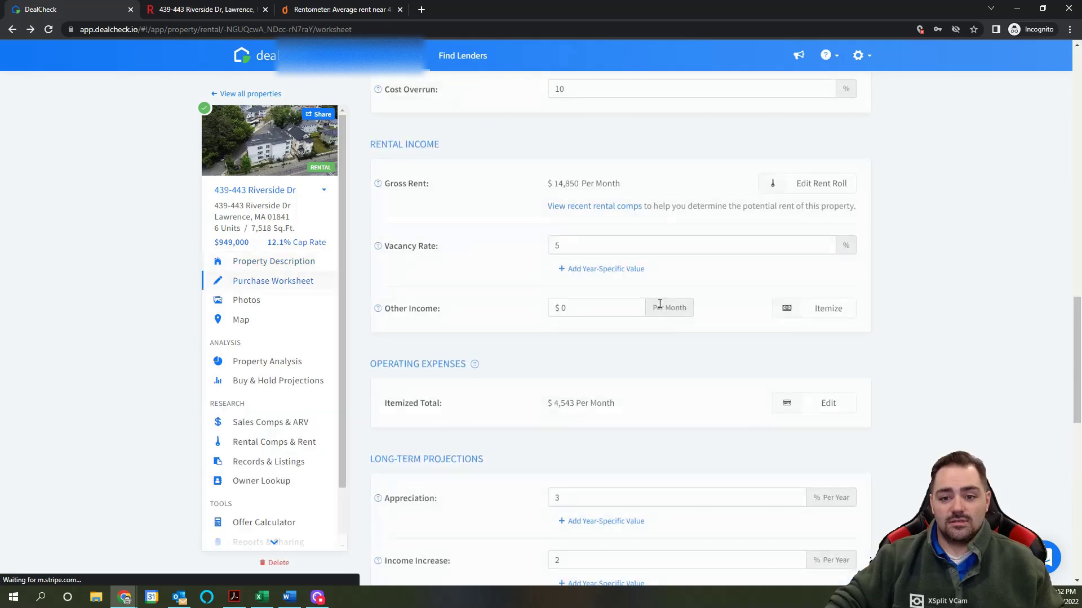
pyautogui.click(203, 10)
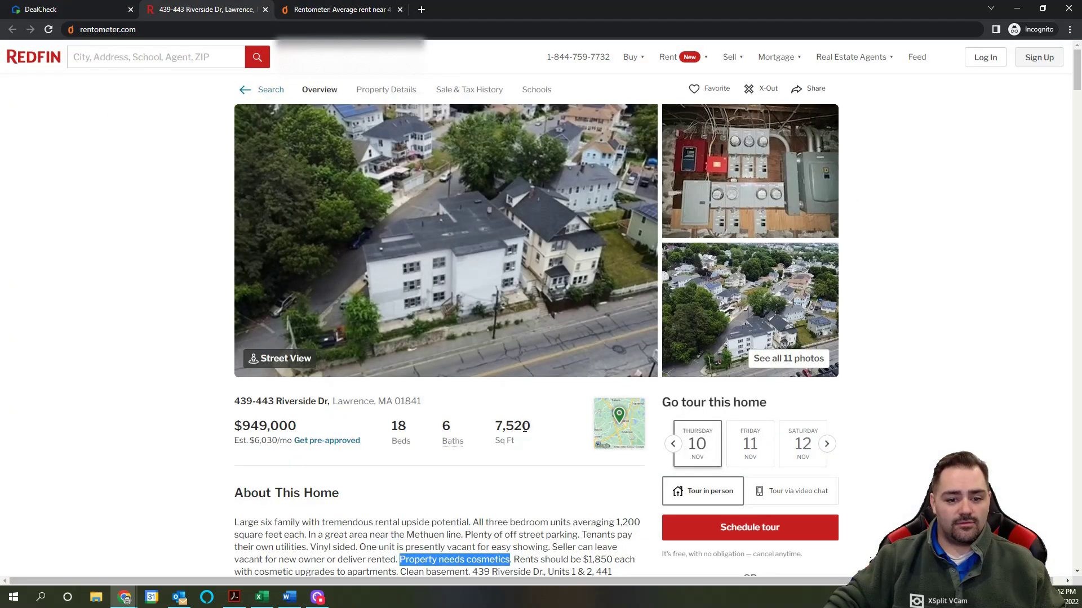
pyautogui.click(345, 10)
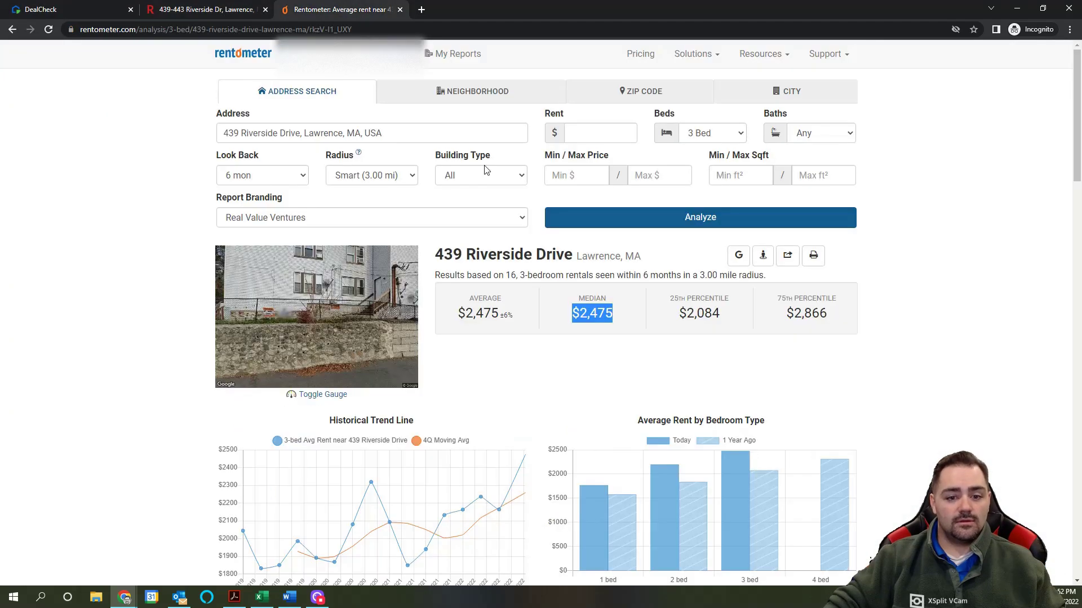
pyautogui.click(65, 11)
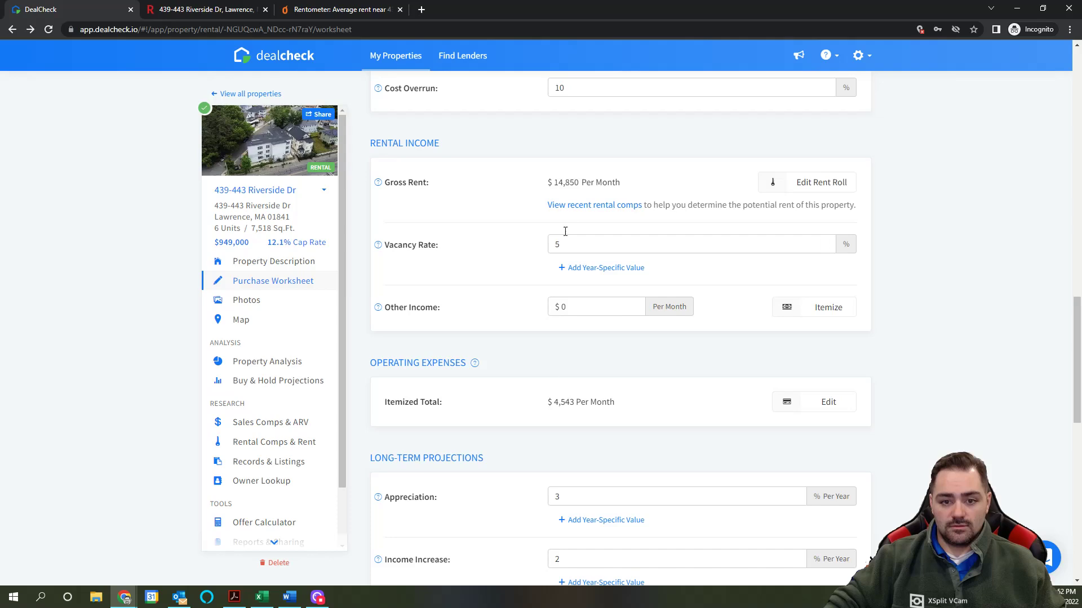
pyautogui.moveTo(555, 184); pyautogui.dragTo(579, 188)
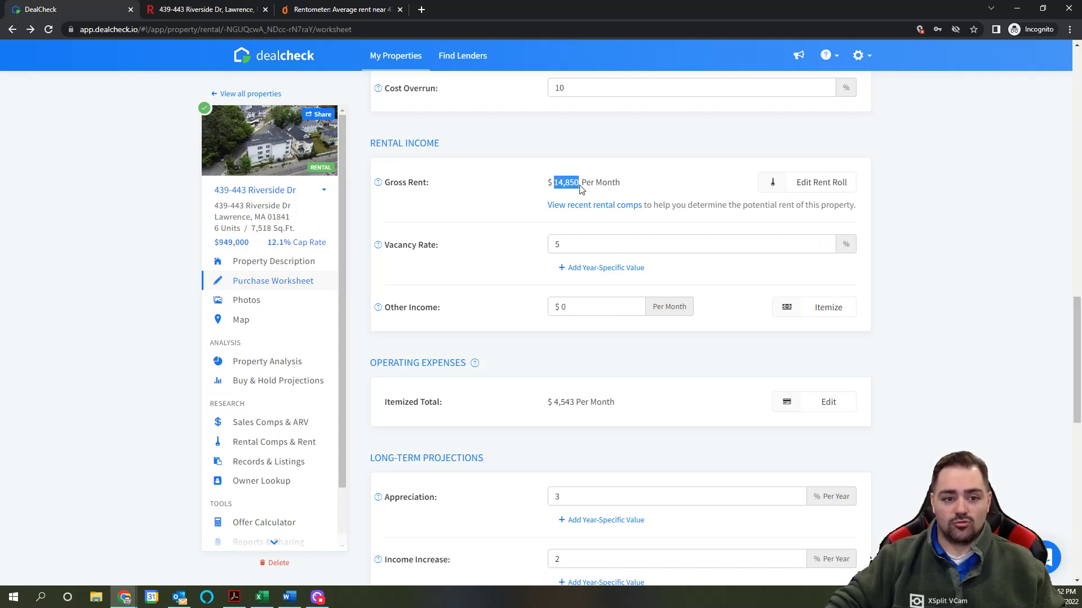
# Step: Open the itemized Operating Expenses list
pyautogui.scroll(-1, 642, 186)
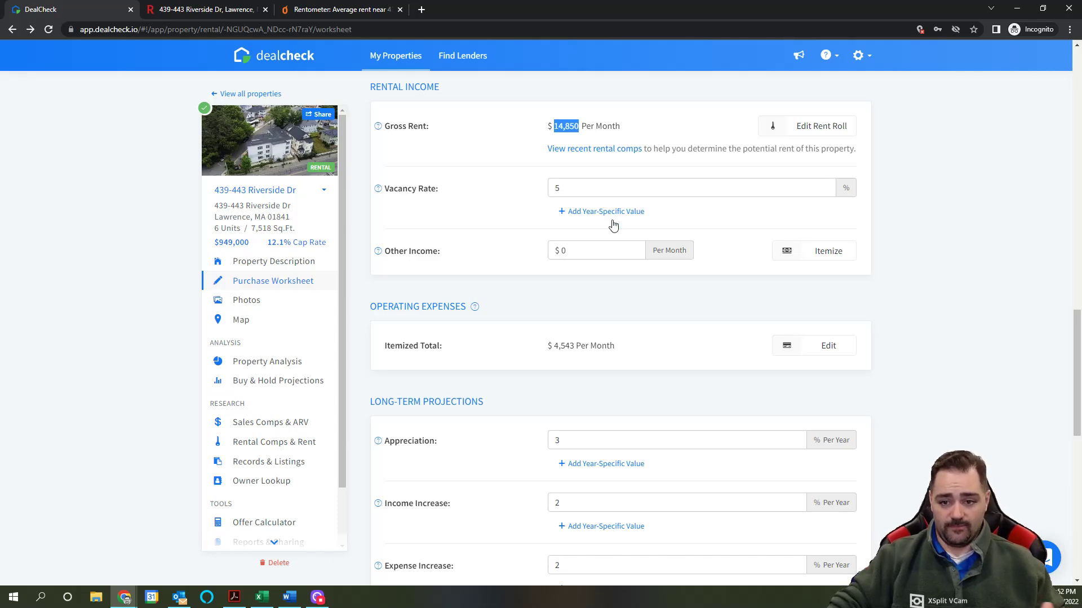
pyautogui.scroll(-2, 693, 222)
pyautogui.scroll(3, 637, 210)
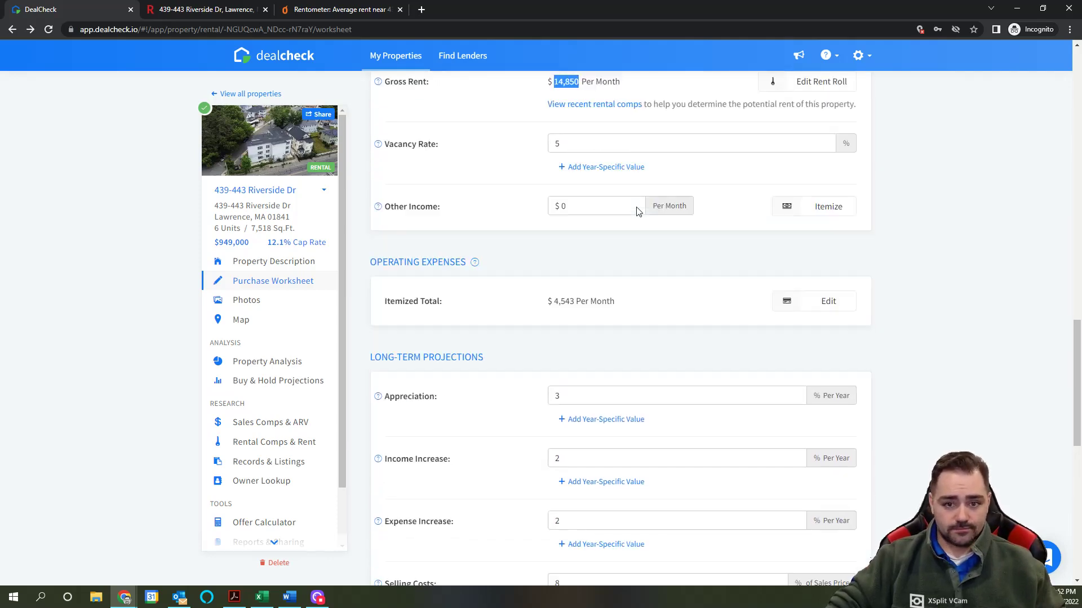
pyautogui.scroll(-2, 769, 302)
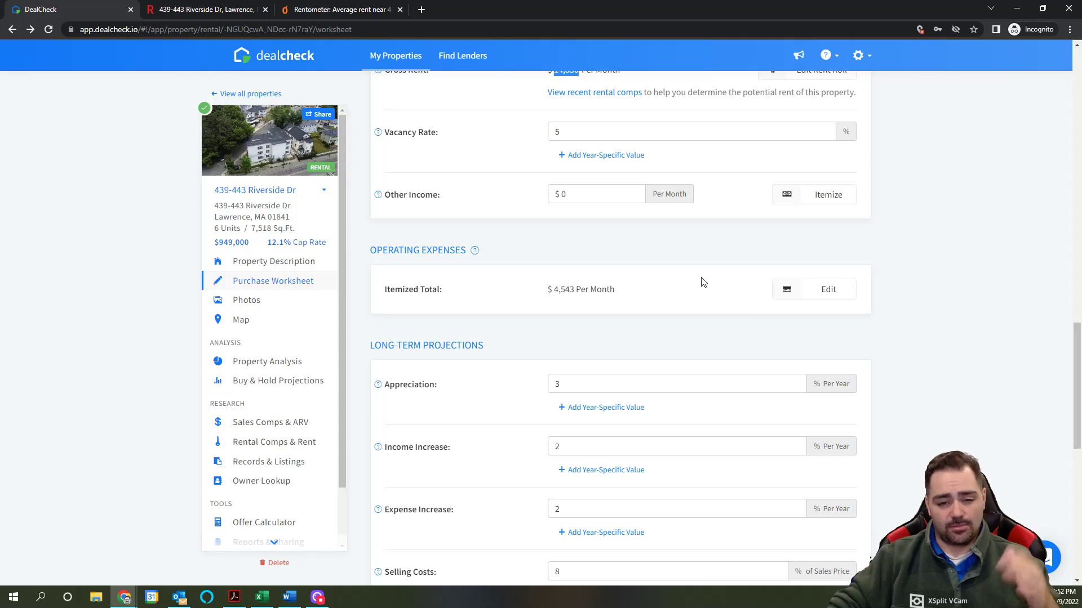
pyautogui.scroll(-2, 690, 293)
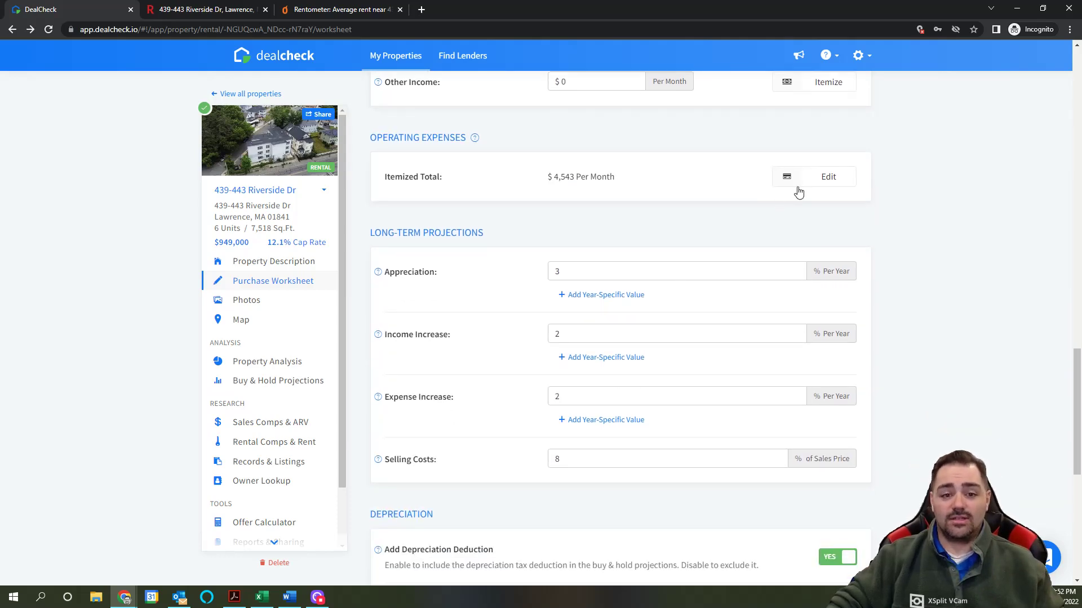
pyautogui.click(831, 185)
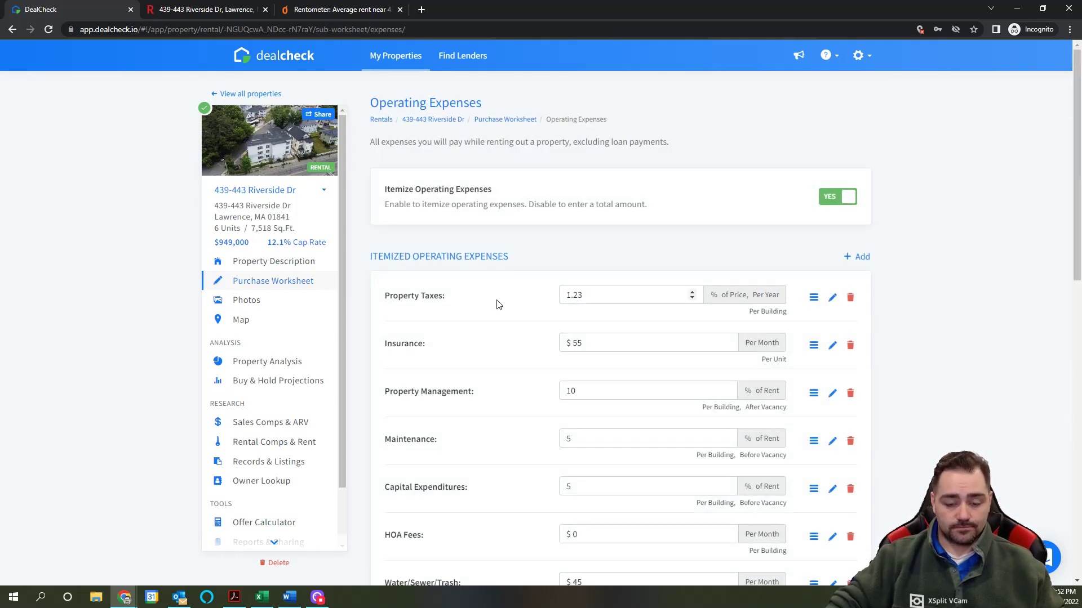
# Step: Edit the Property Taxes expense, then check Redfin's payment calculator with $693 monthly taxes
pyautogui.scroll(-2, 501, 298)
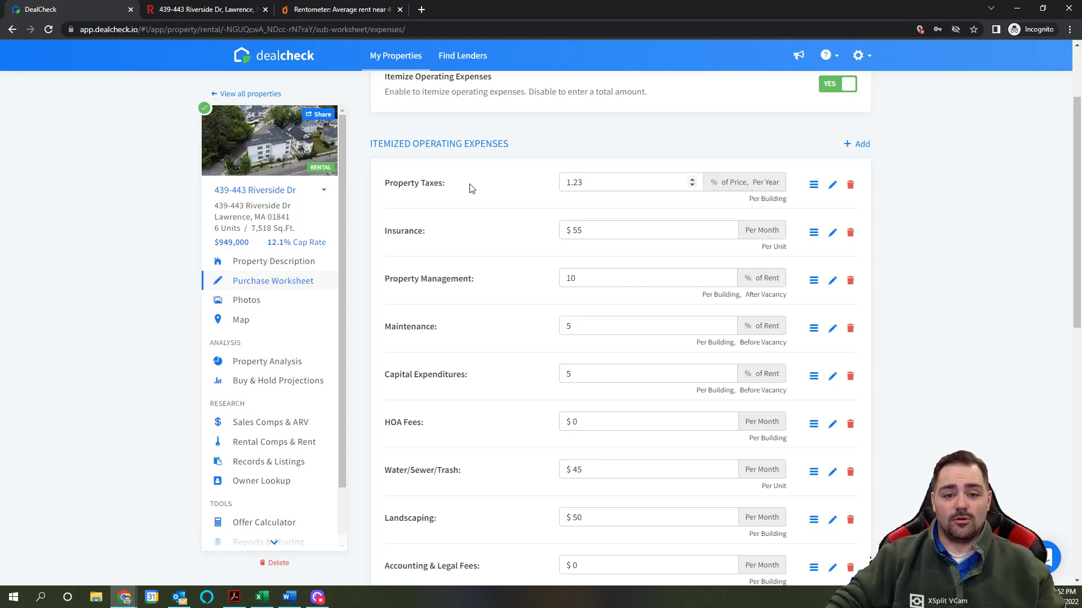
pyautogui.click(832, 185)
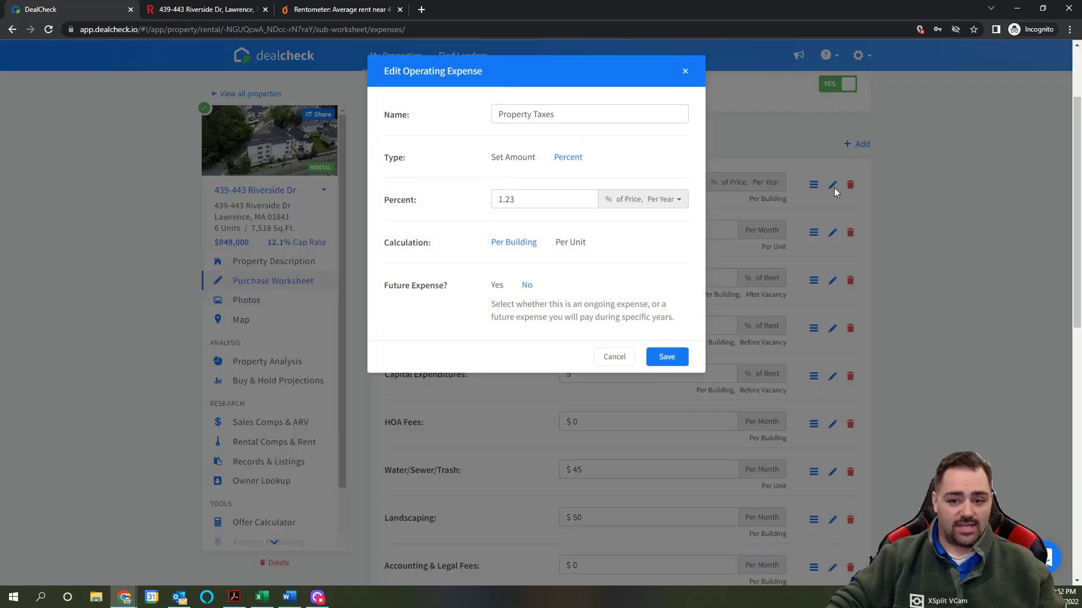
pyautogui.click(202, 10)
pyautogui.scroll(-15, 333, 203)
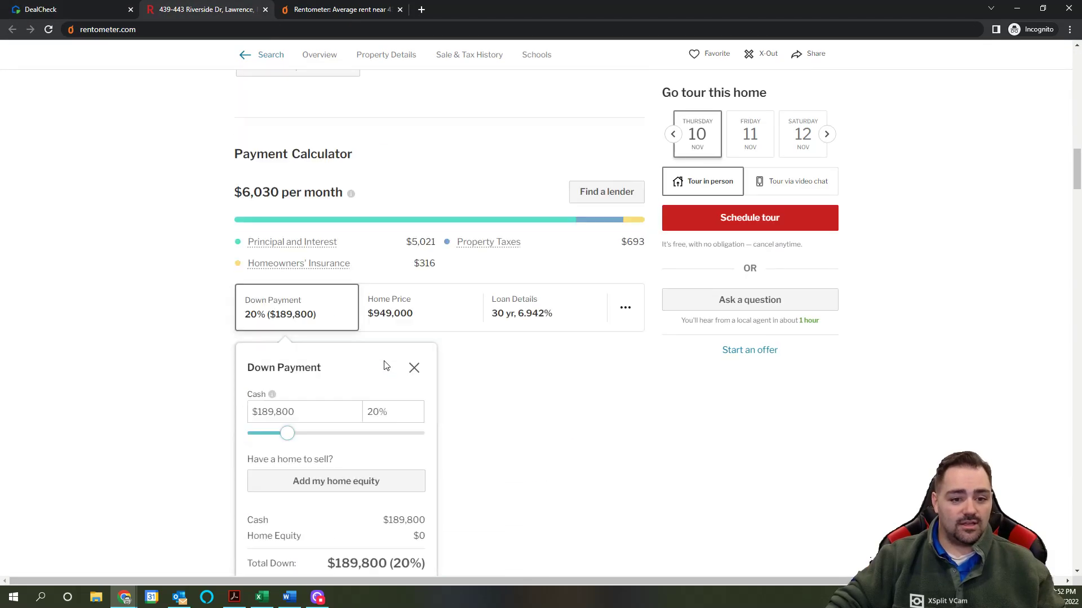
# Step: Highlight Redfin's 2022 property tax of $8,312, then return to DealCheck's Property Taxes editor
pyautogui.scroll(-20, 385, 365)
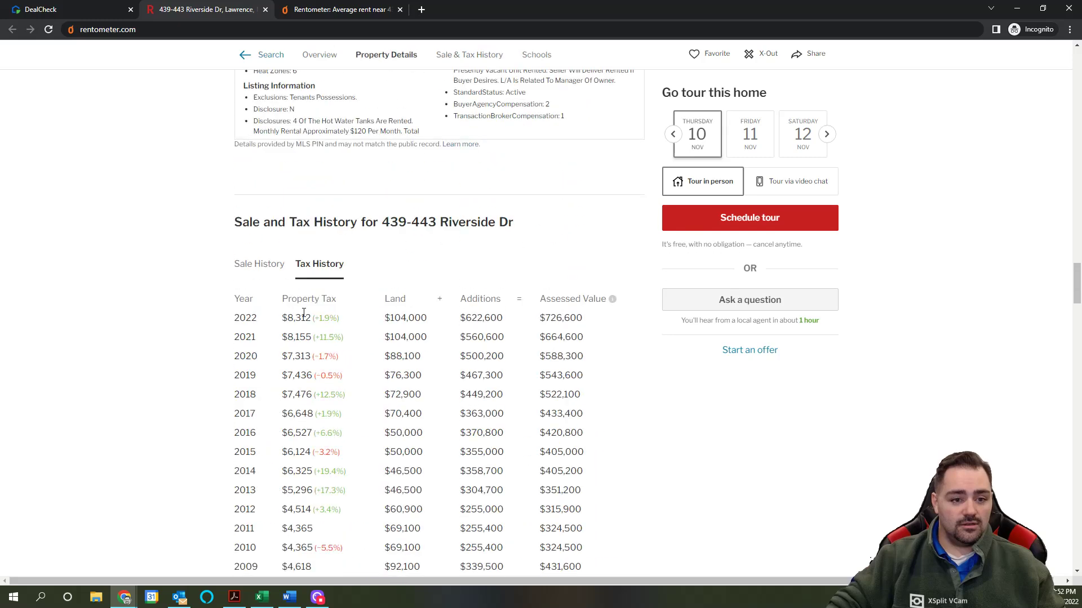
pyautogui.scroll(-3, 315, 180)
pyautogui.moveTo(290, 149); pyautogui.dragTo(306, 149)
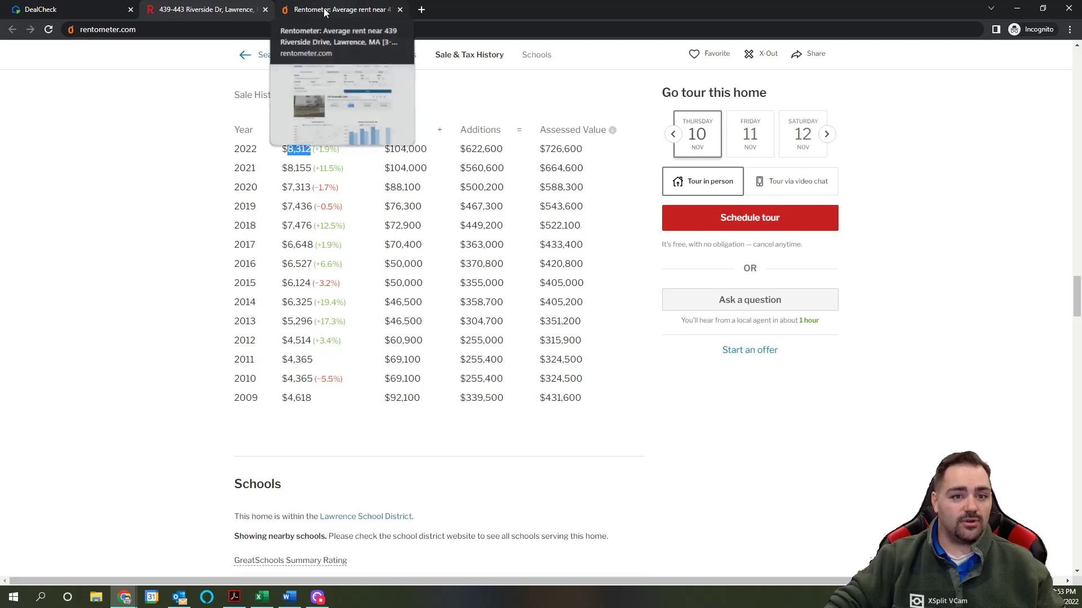
pyautogui.click(87, 9)
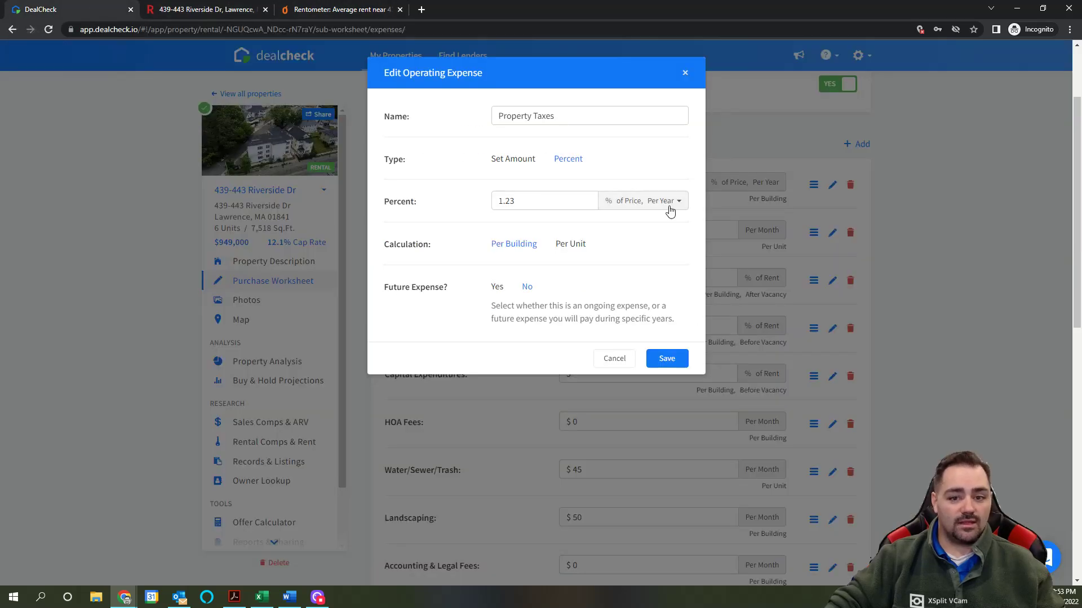
# Step: Set Property Taxes to a fixed $8,500 per year per building, checking the figure on Redfin
pyautogui.click(514, 159)
pyautogui.click(529, 205)
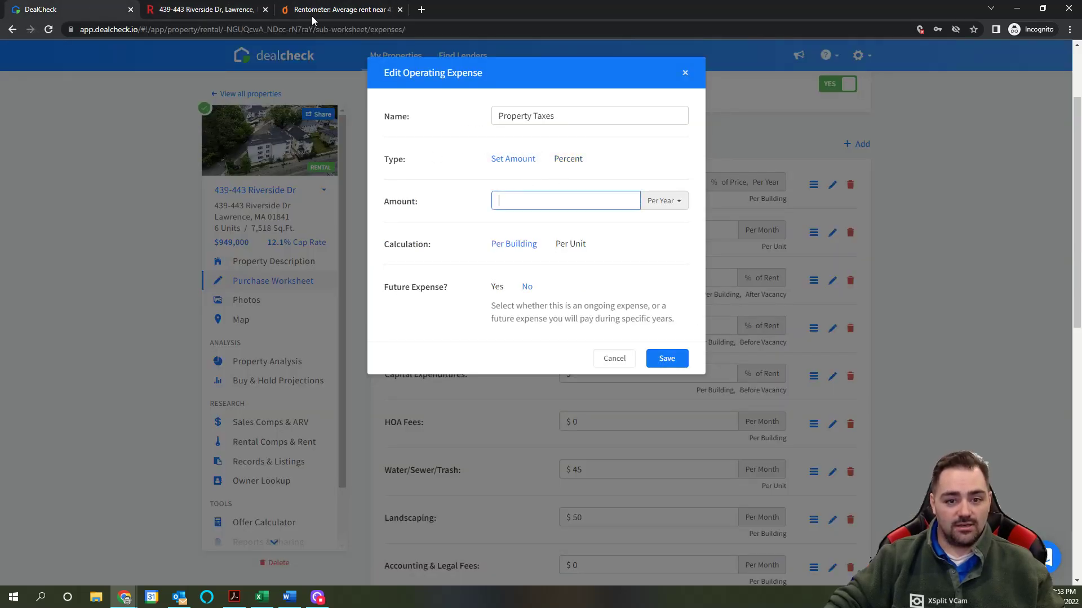
pyautogui.click(234, 9)
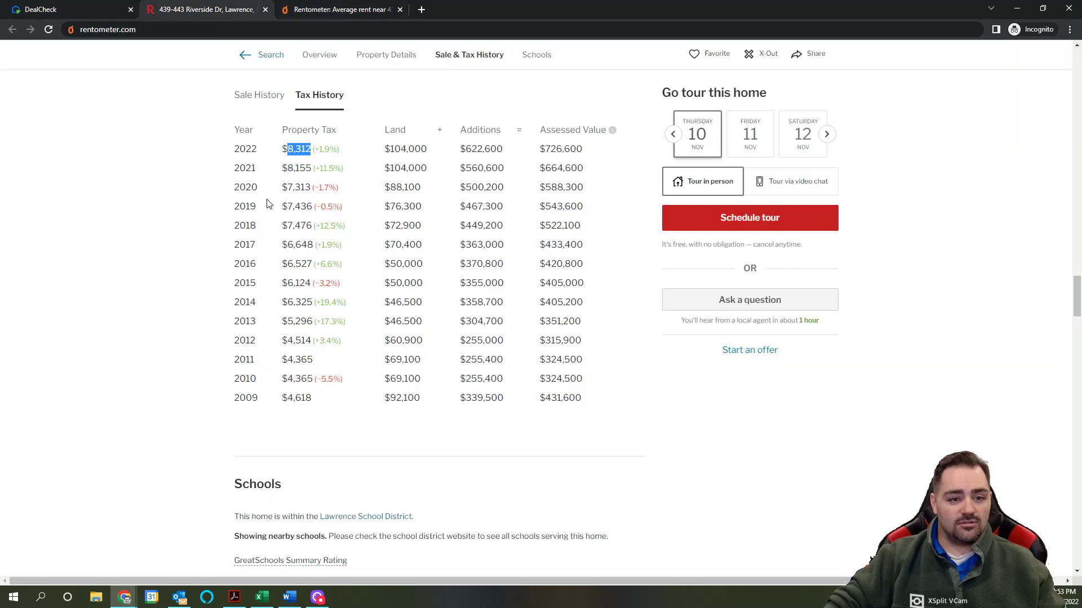
pyautogui.click(64, 12)
pyautogui.write('850')
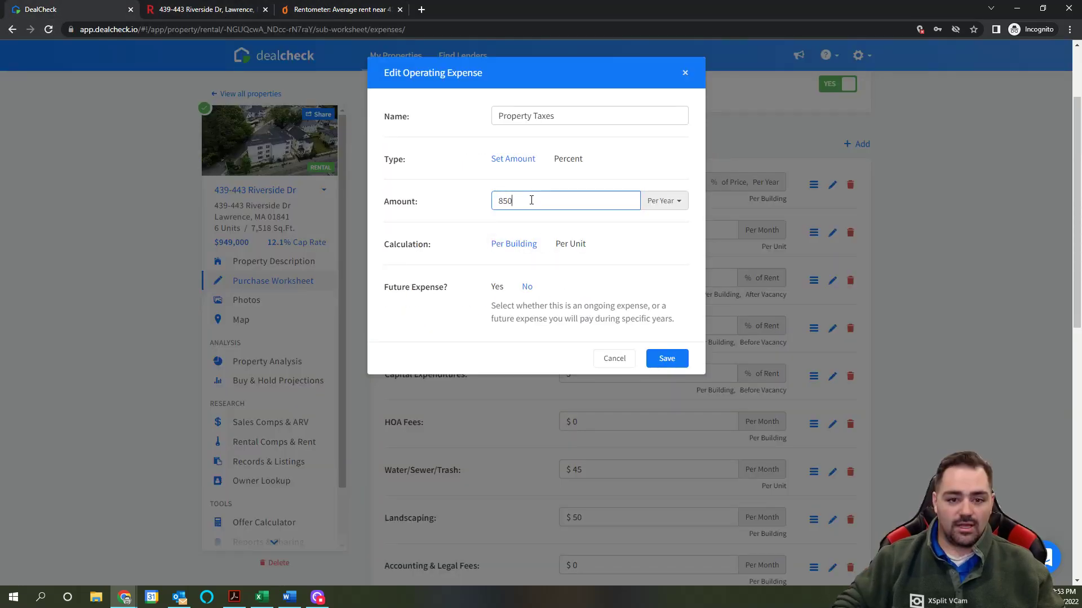
pyautogui.write('0')
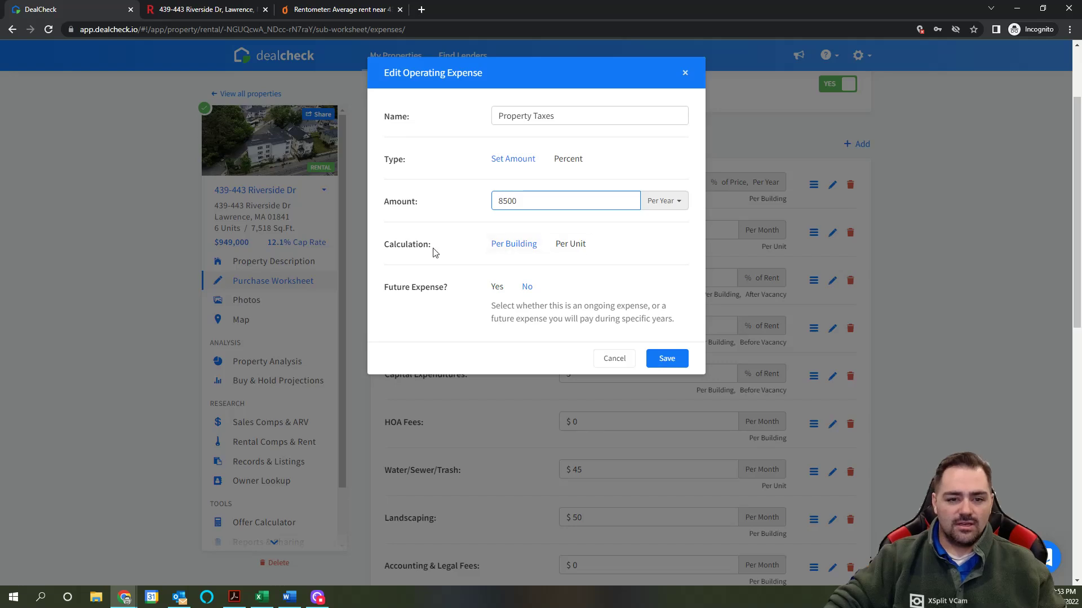
pyautogui.click(504, 246)
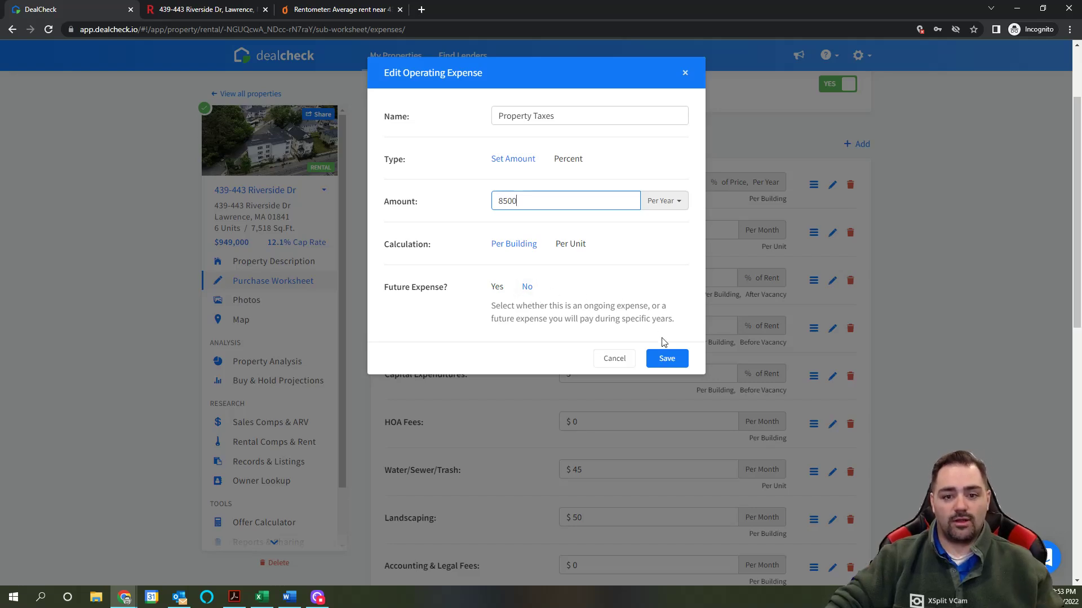
pyautogui.click(667, 360)
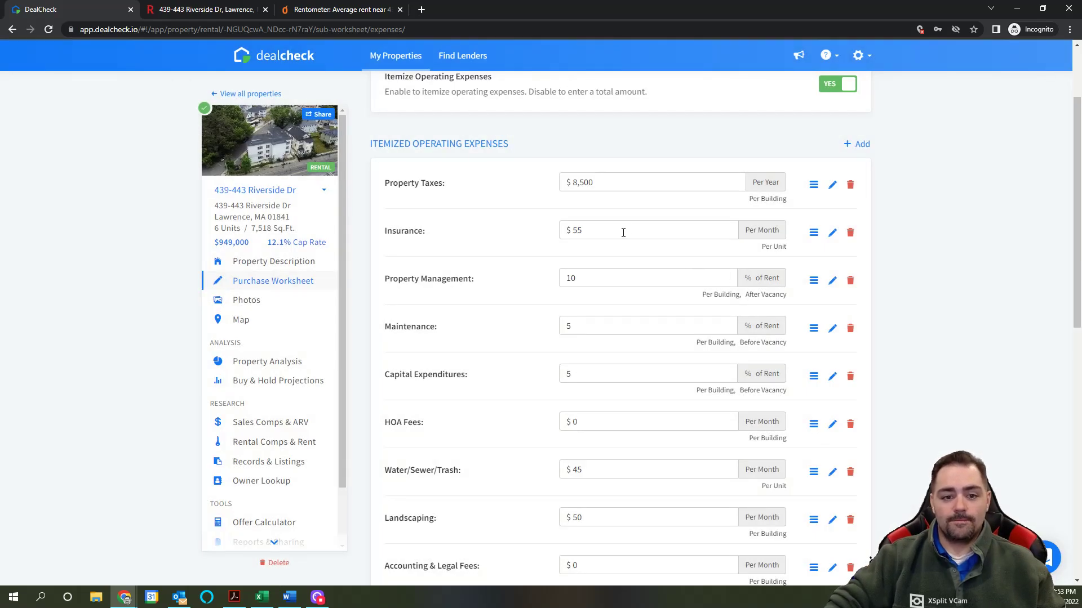
# Step: Re-enter Insurance as $55 per month per unit, then note Property Management's after-vacancy setting
pyautogui.click(640, 237)
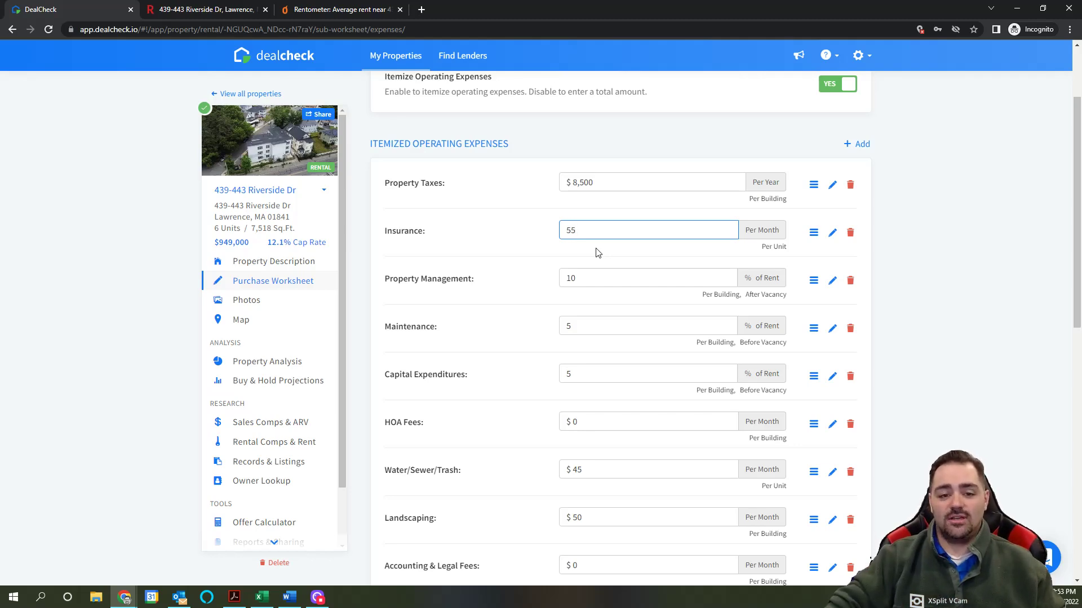
pyautogui.scroll(-1, 596, 251)
pyautogui.scroll(1, 593, 264)
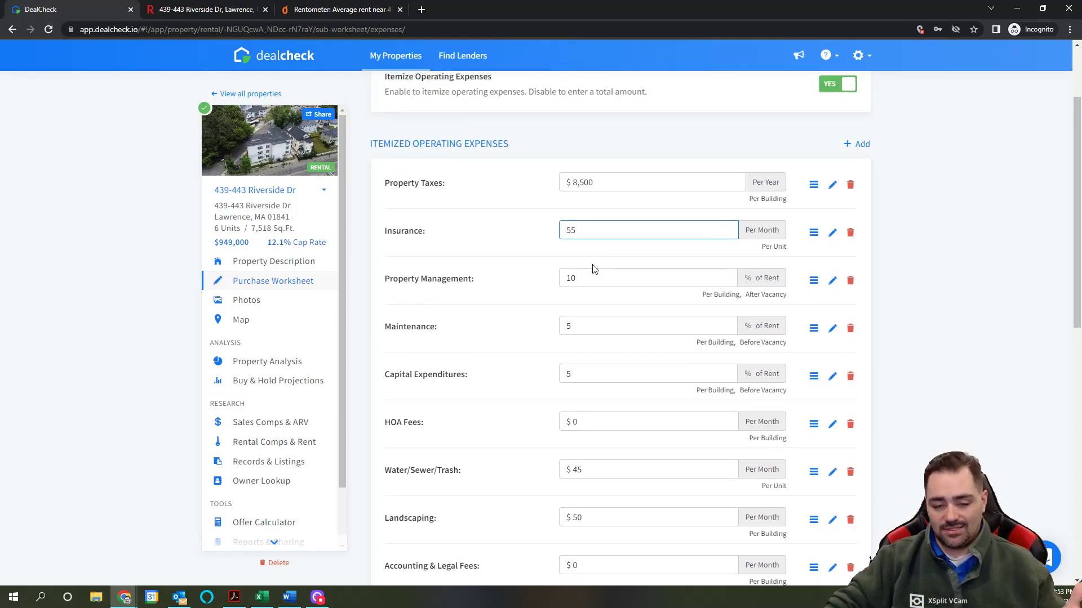
pyautogui.doubleClick(580, 234)
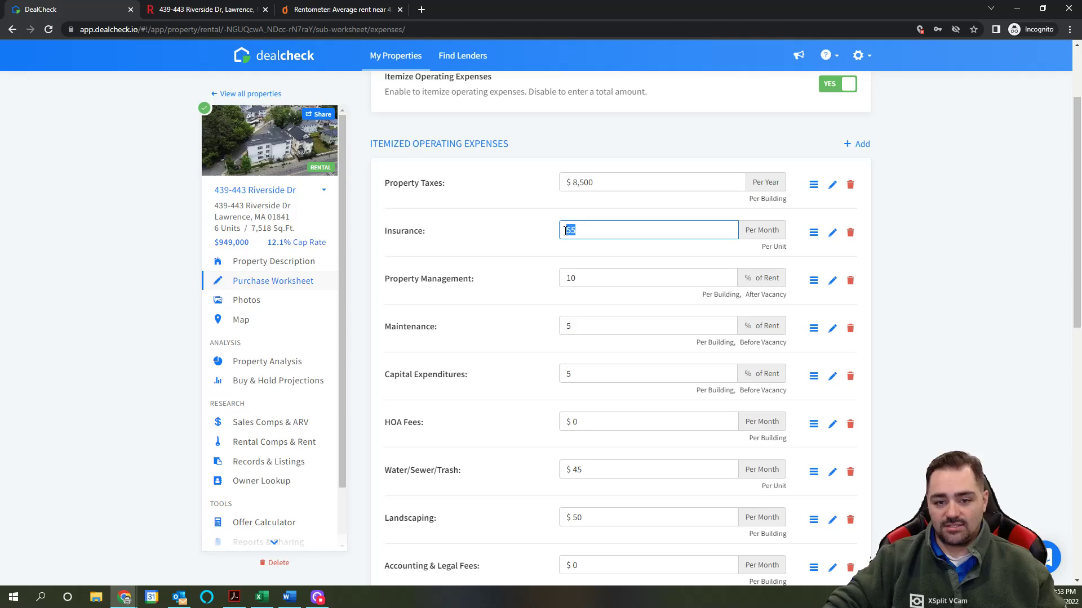
pyautogui.write('45')
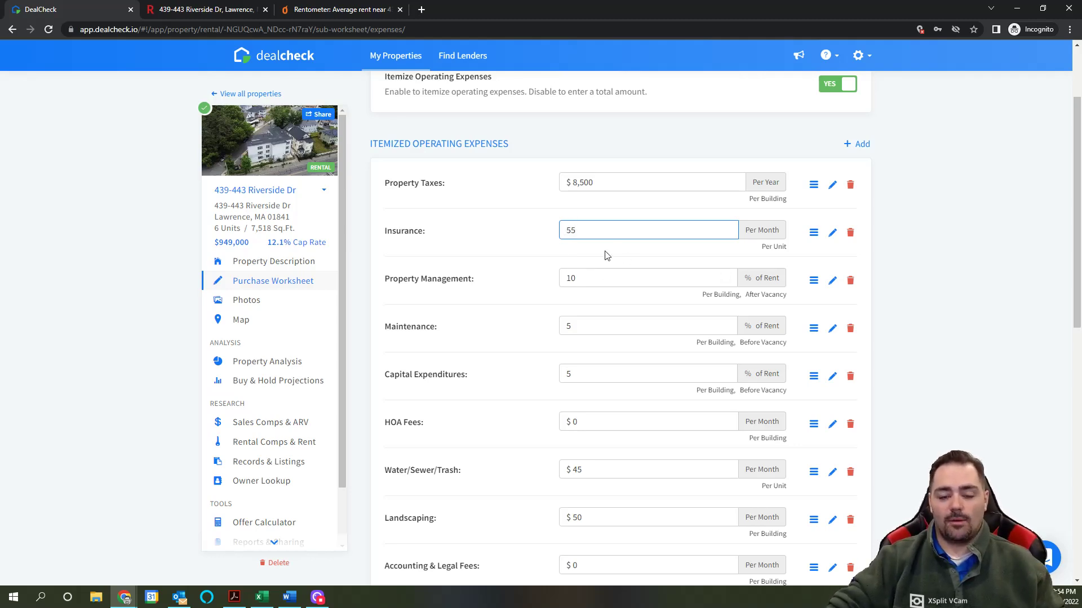
pyautogui.scroll(-1, 606, 256)
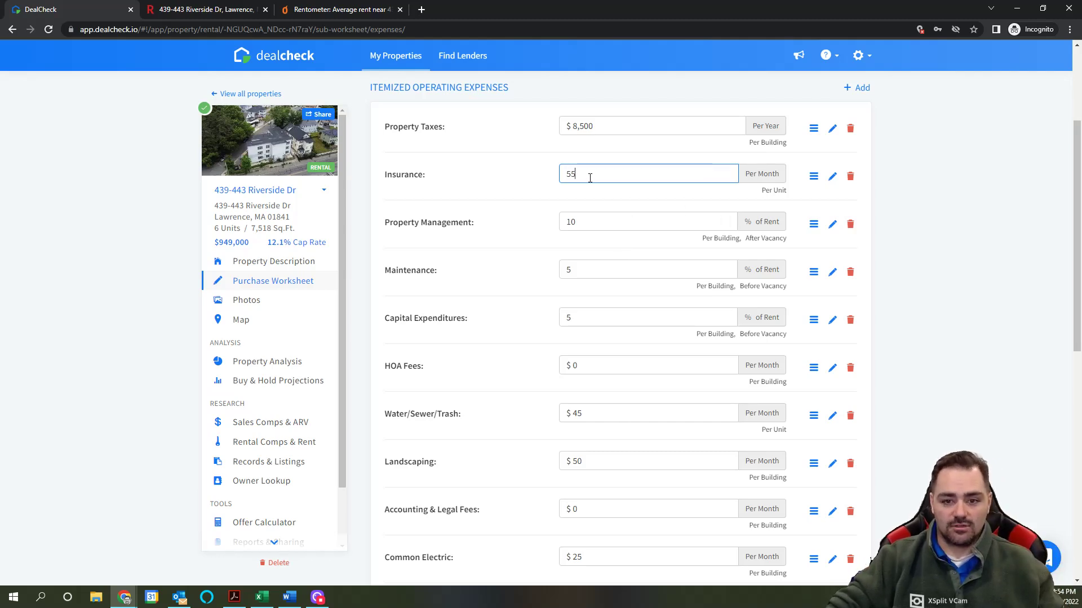
pyautogui.scroll(-1, 602, 207)
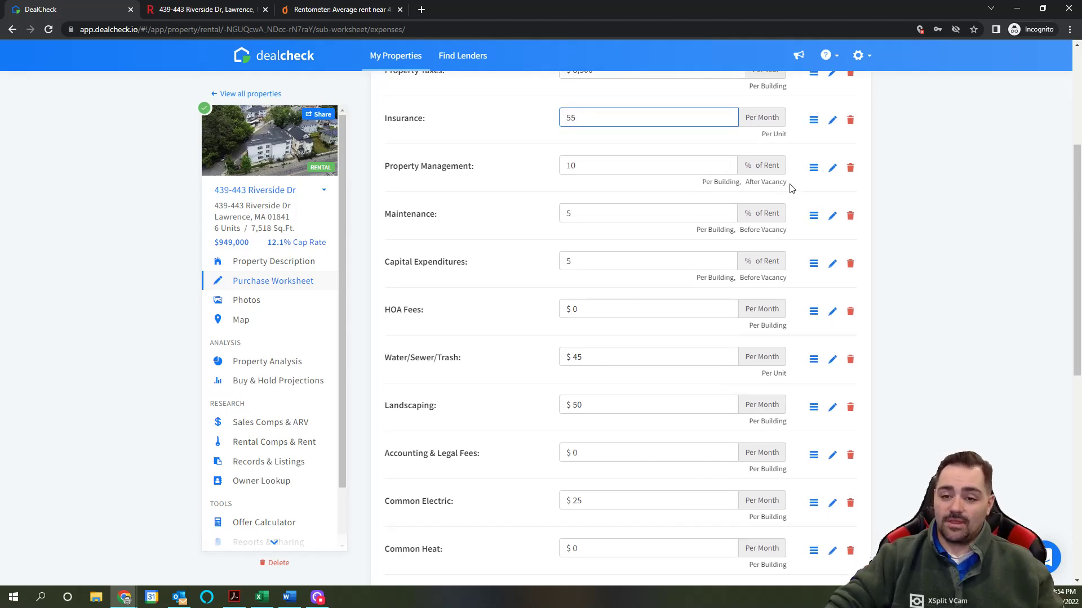
pyautogui.moveTo(787, 183); pyautogui.dragTo(746, 182)
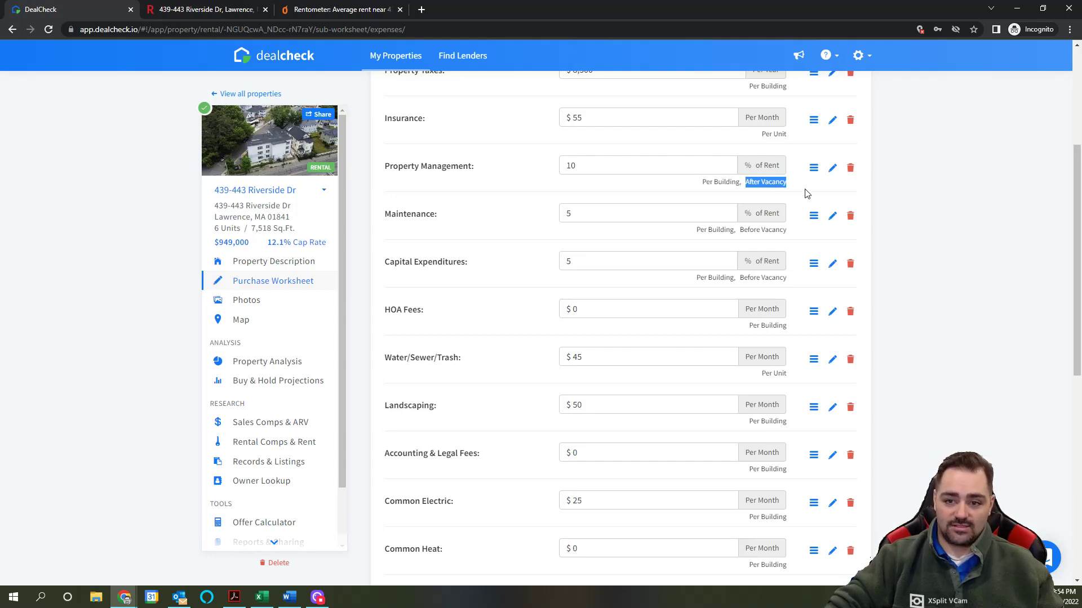
# Step: Set Property Management's 10% fee to be calculated before vacancy and save it
pyautogui.click(832, 168)
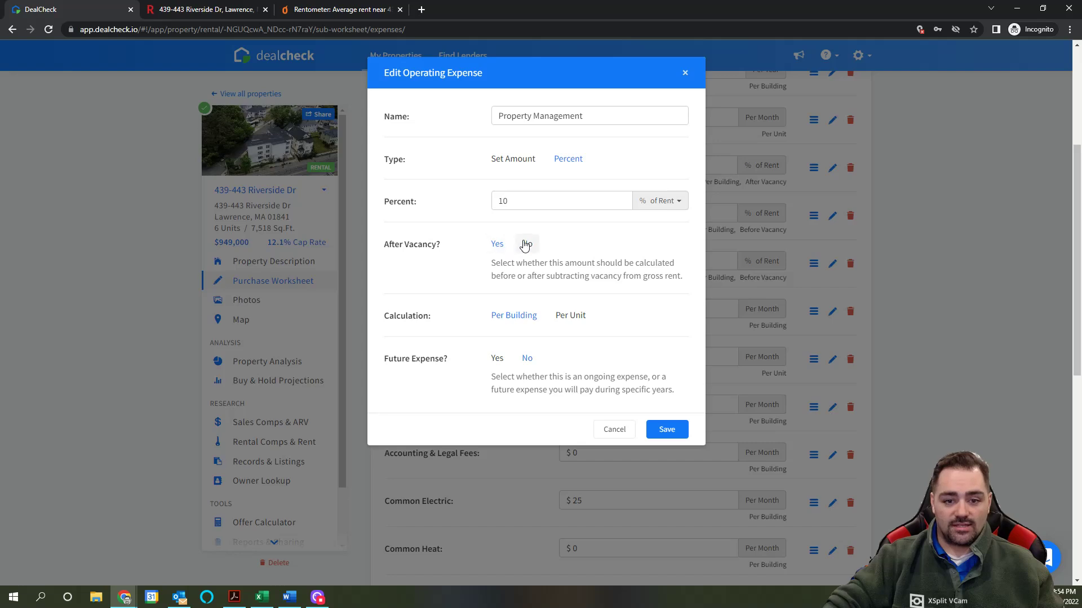
pyautogui.click(672, 431)
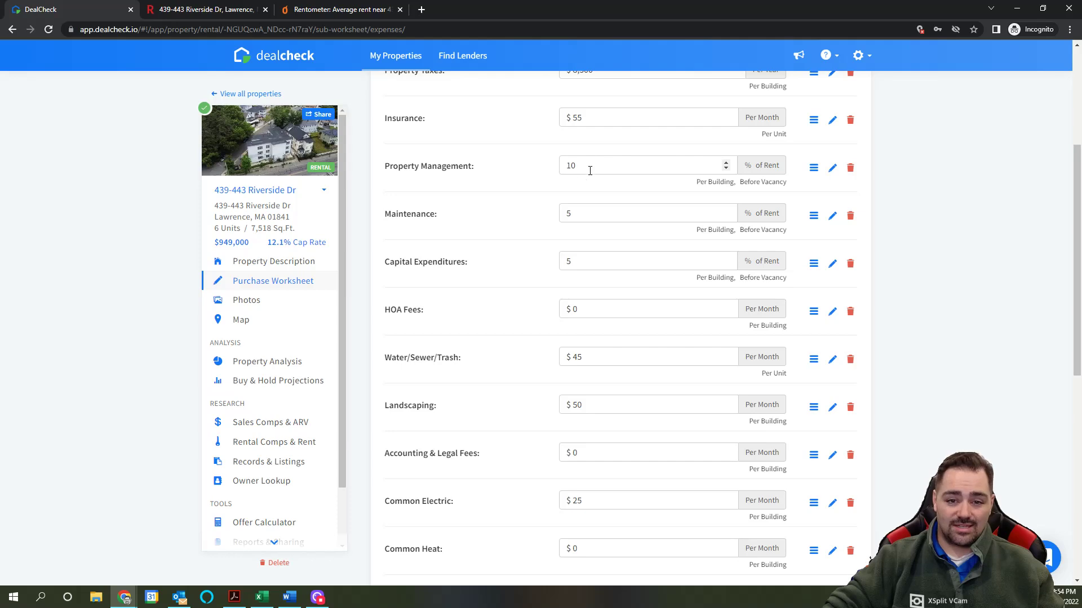
pyautogui.scroll(4, 600, 209)
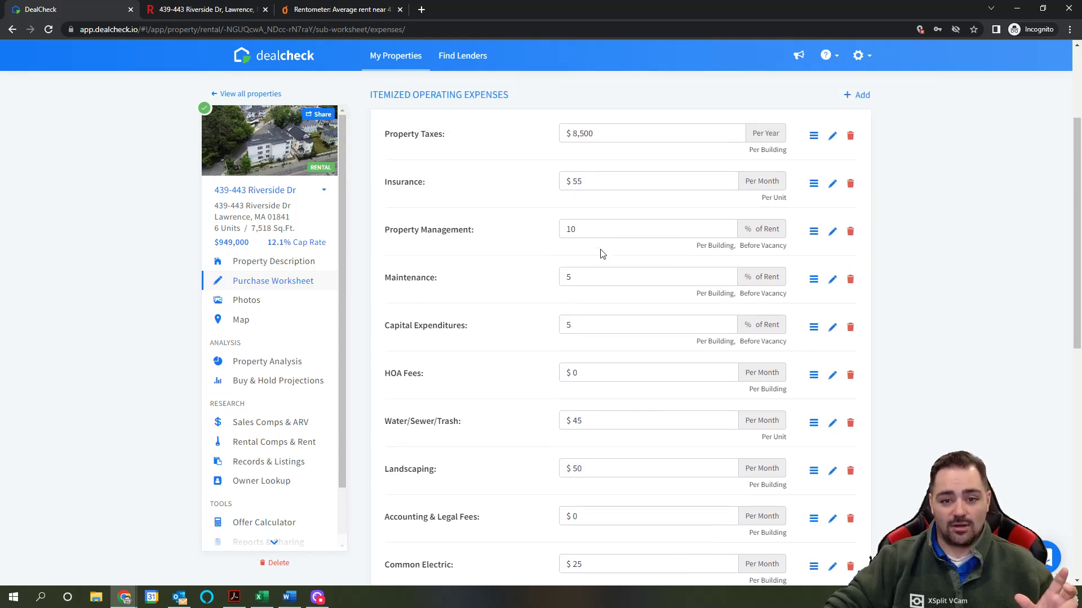
pyautogui.scroll(-4, 617, 274)
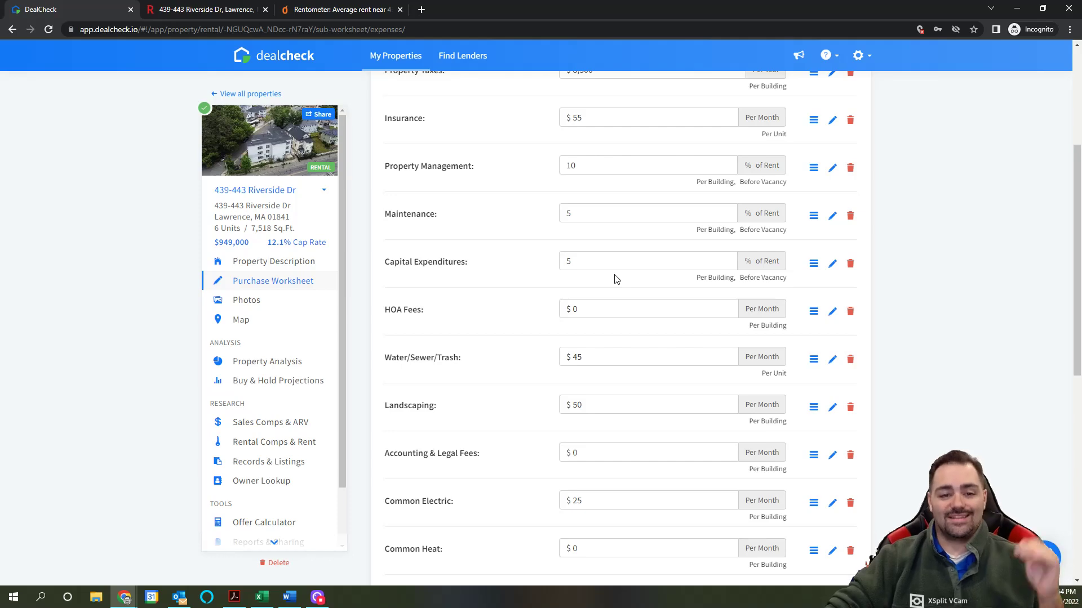
pyautogui.scroll(-1, 617, 276)
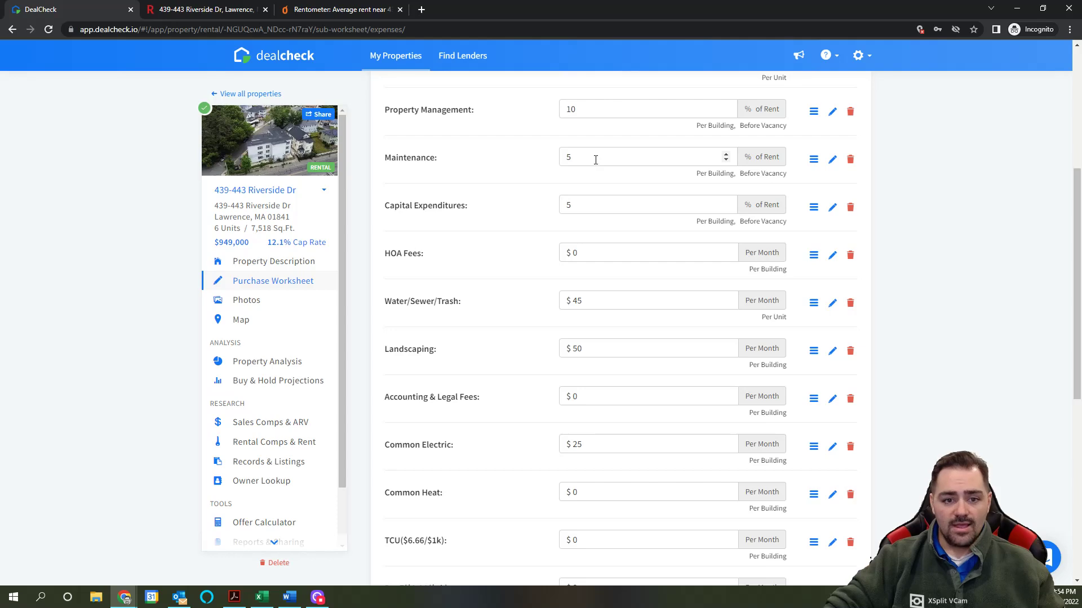
pyautogui.scroll(1, 598, 226)
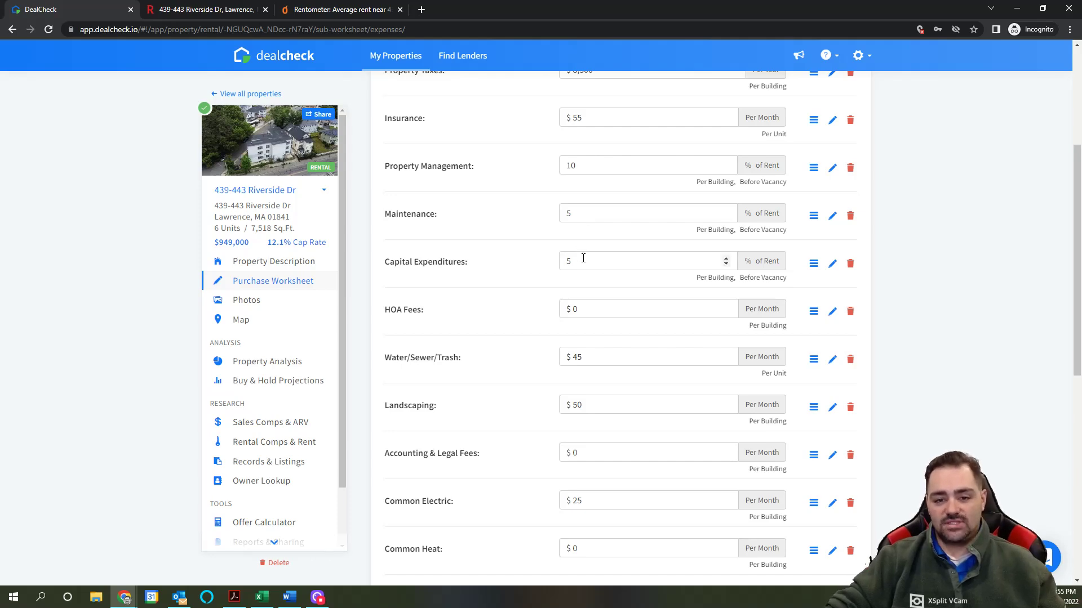
pyautogui.scroll(1, 583, 258)
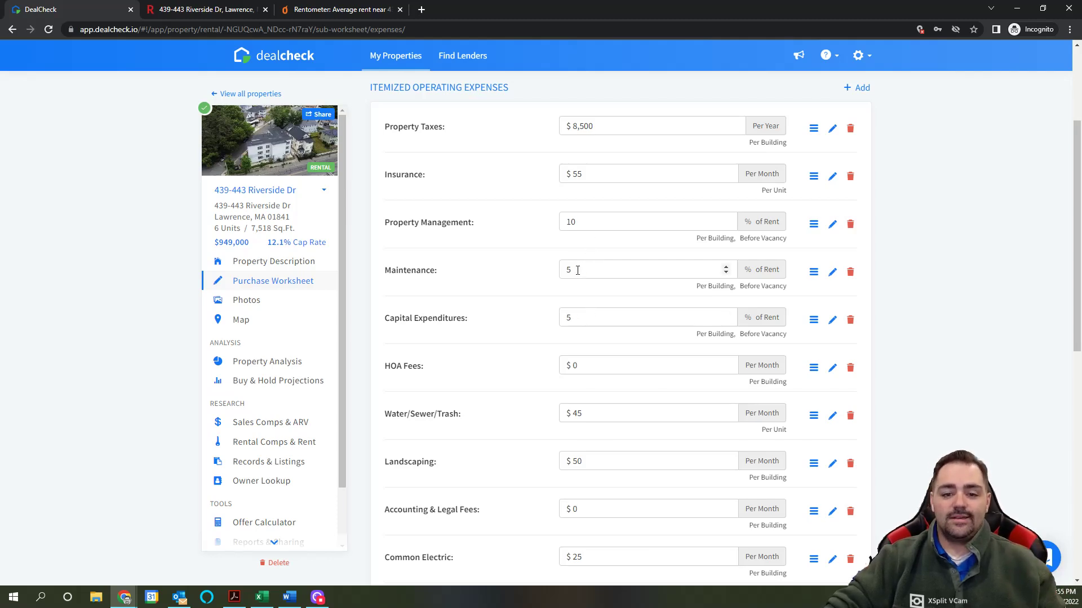
pyautogui.click(227, 9)
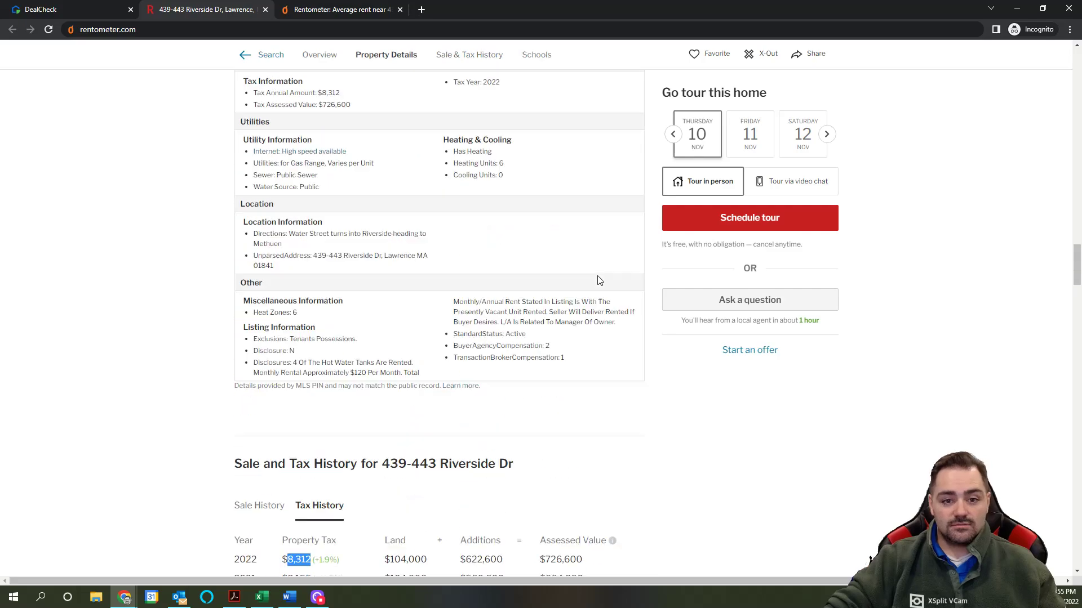
pyautogui.scroll(20, 599, 280)
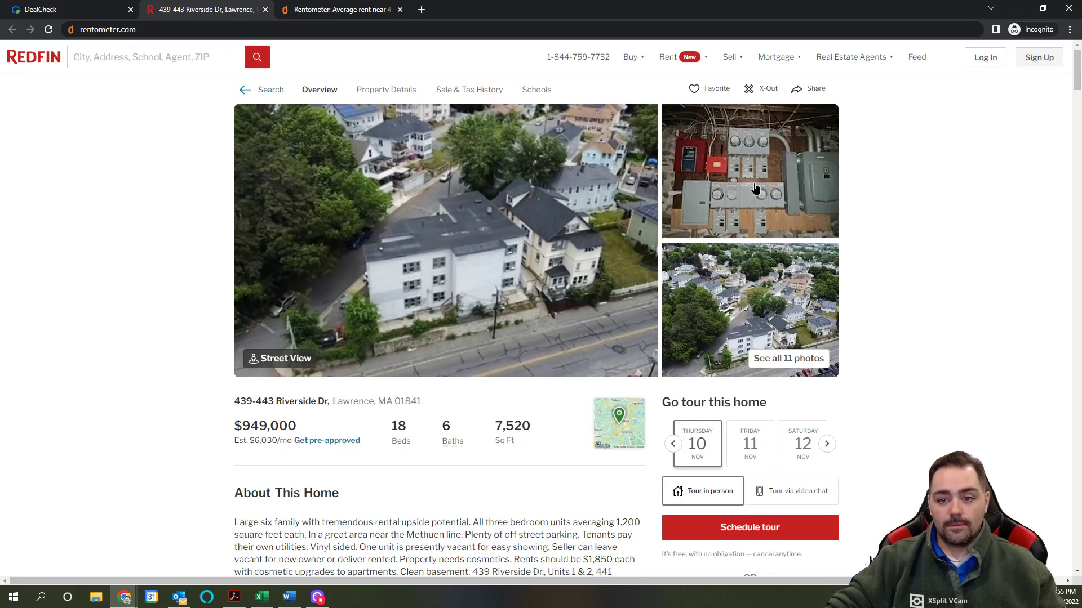
pyautogui.click(755, 188)
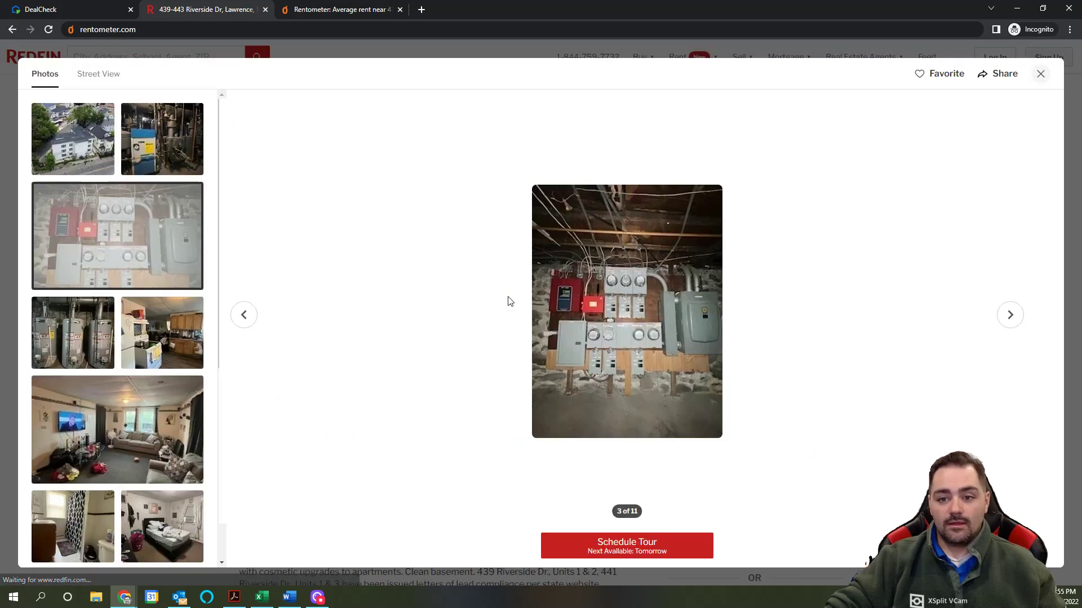
pyautogui.click(1010, 318)
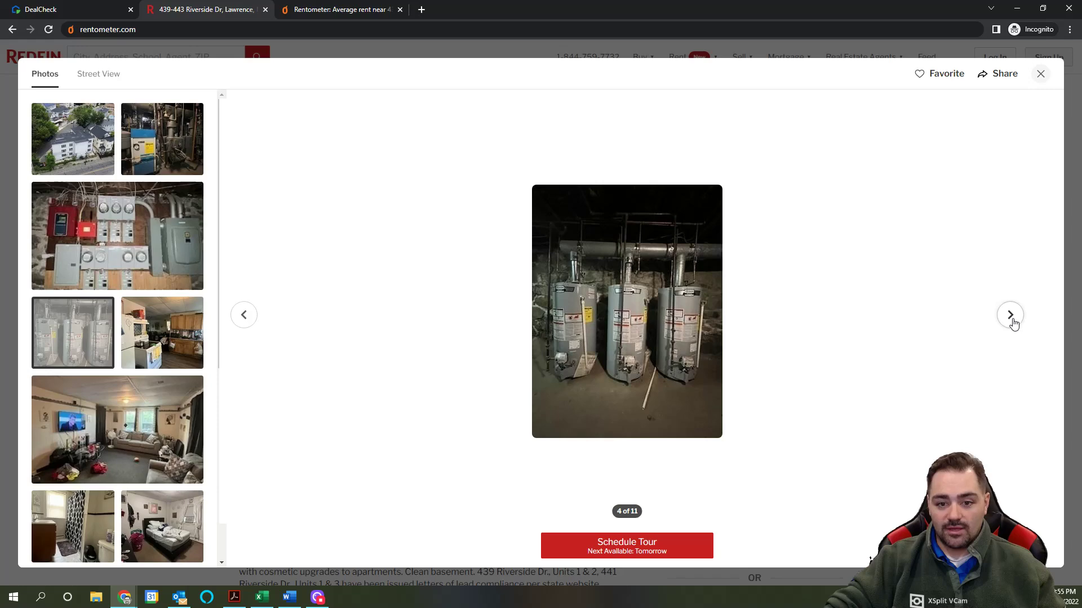
pyautogui.click(1010, 315)
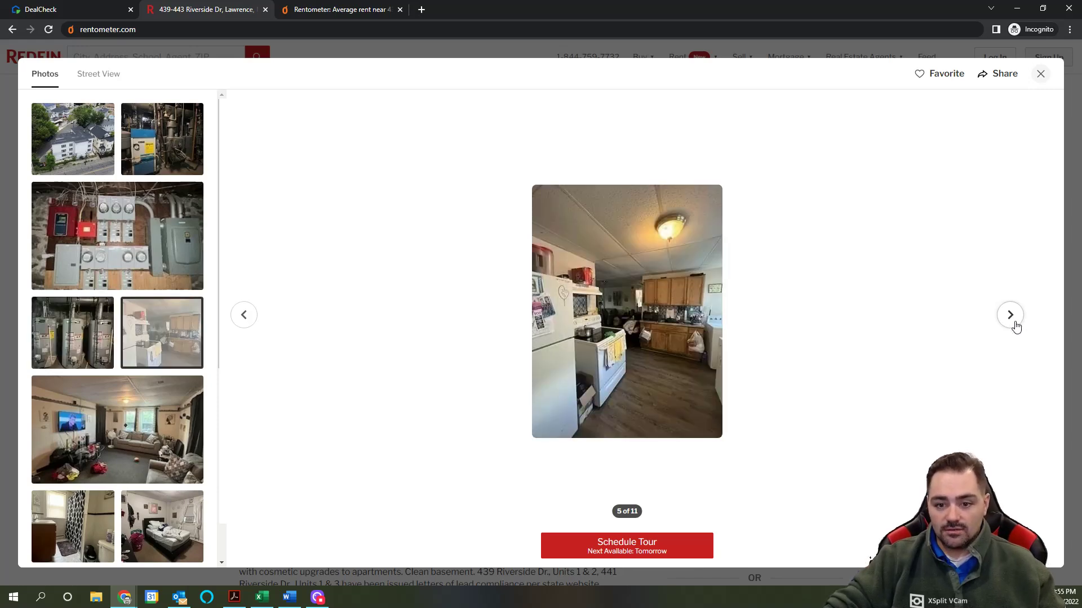
pyautogui.click(1012, 317)
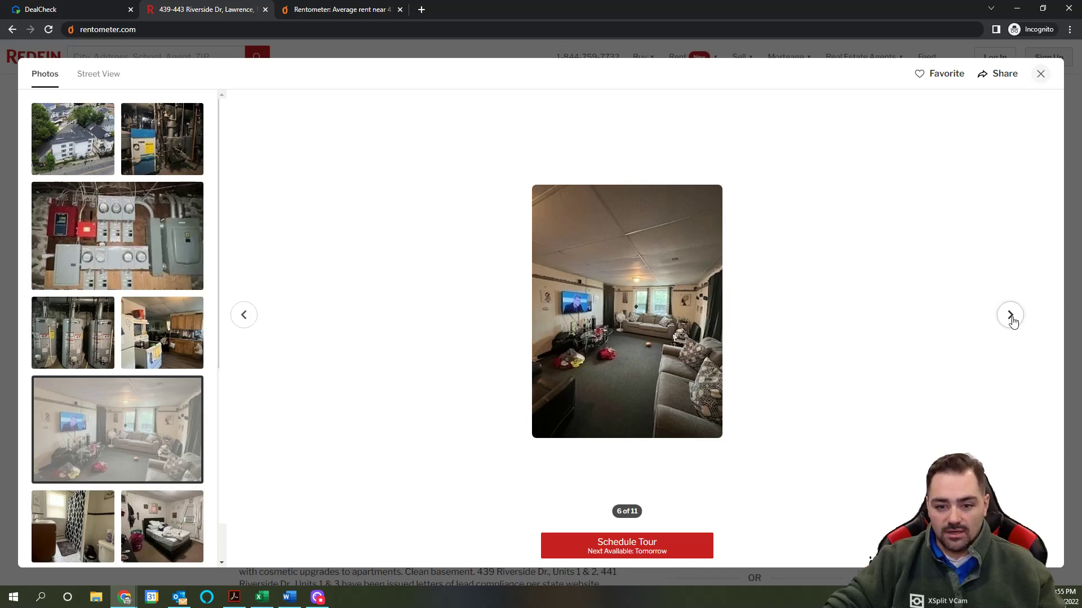
pyautogui.click(1010, 316)
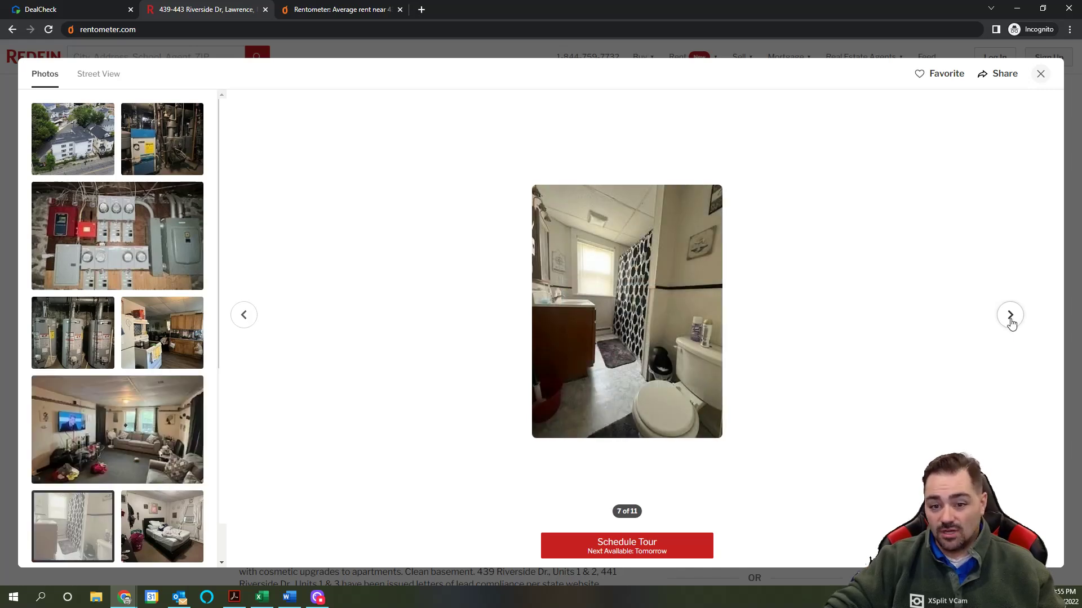
pyautogui.click(1012, 319)
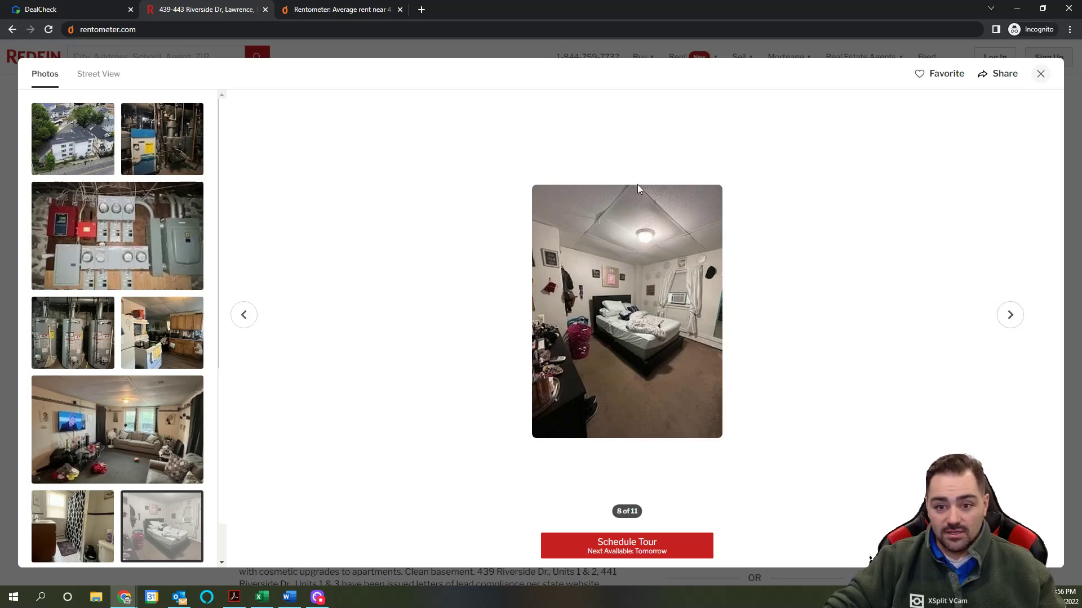
pyautogui.click(1011, 316)
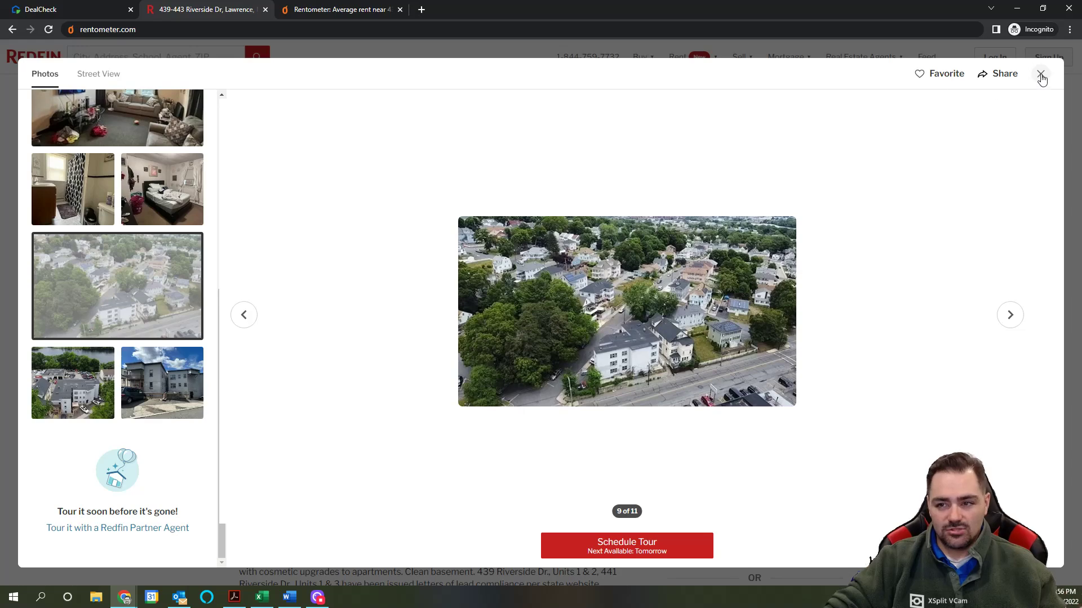
pyautogui.click(1041, 74)
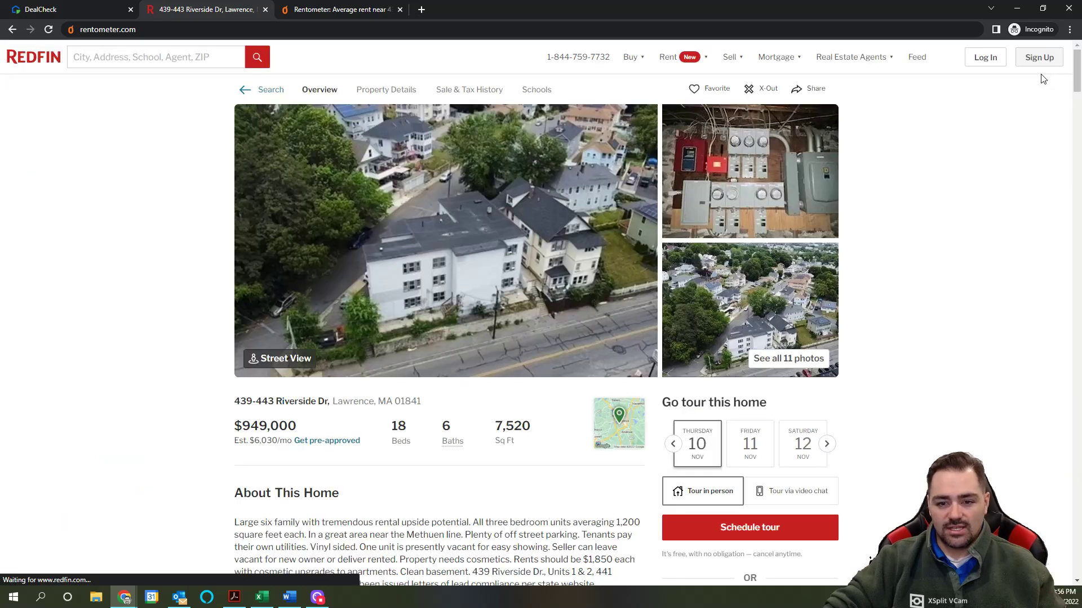
pyautogui.click(111, 15)
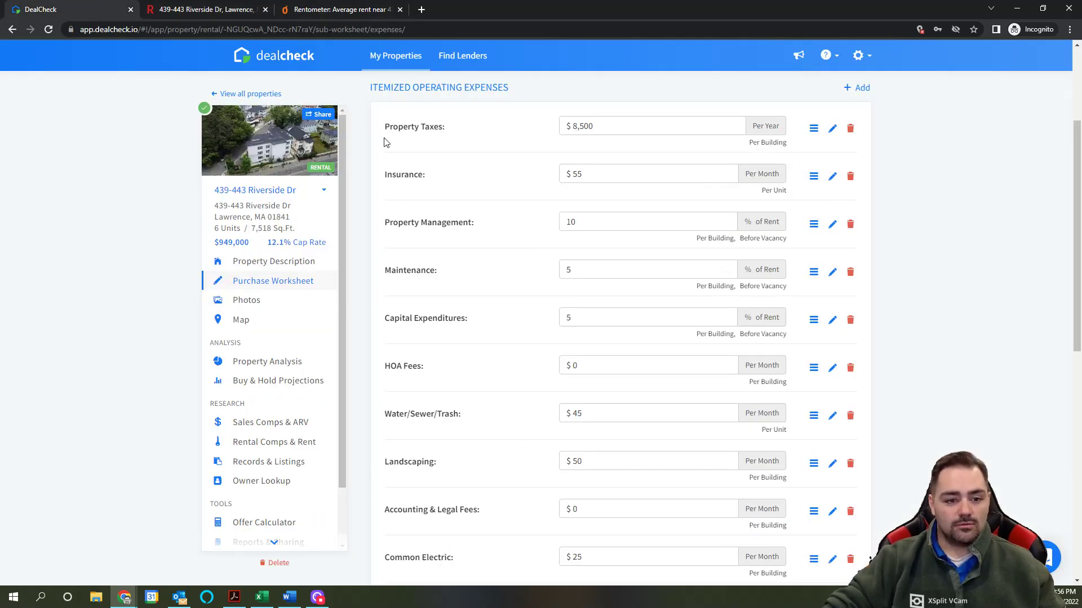
pyautogui.click(220, 9)
pyautogui.scroll(-5, 523, 462)
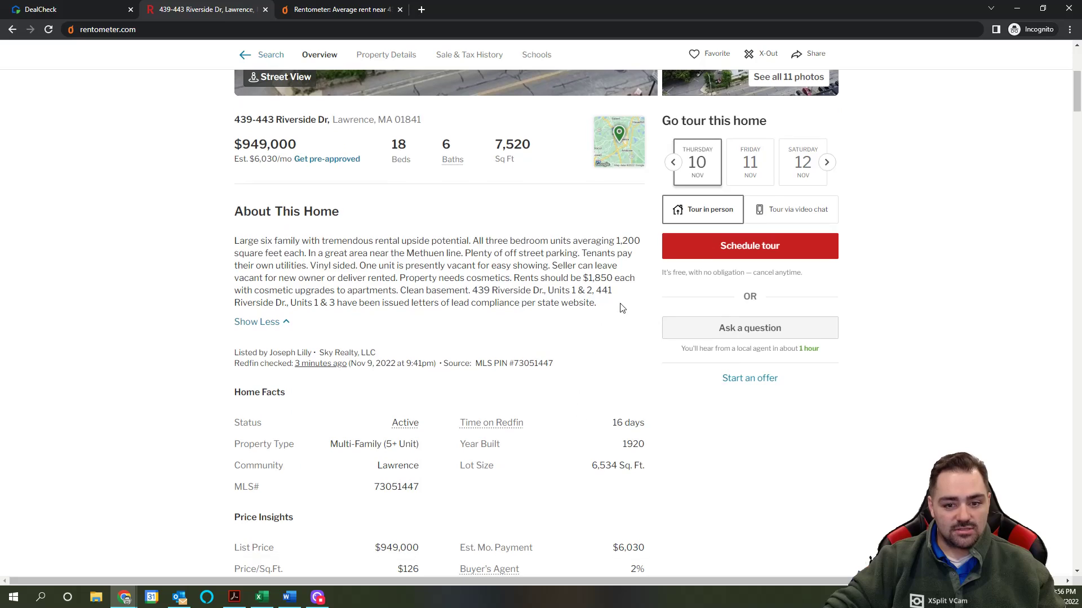
pyautogui.scroll(-2, 621, 308)
pyautogui.moveTo(649, 333); pyautogui.dragTo(619, 334)
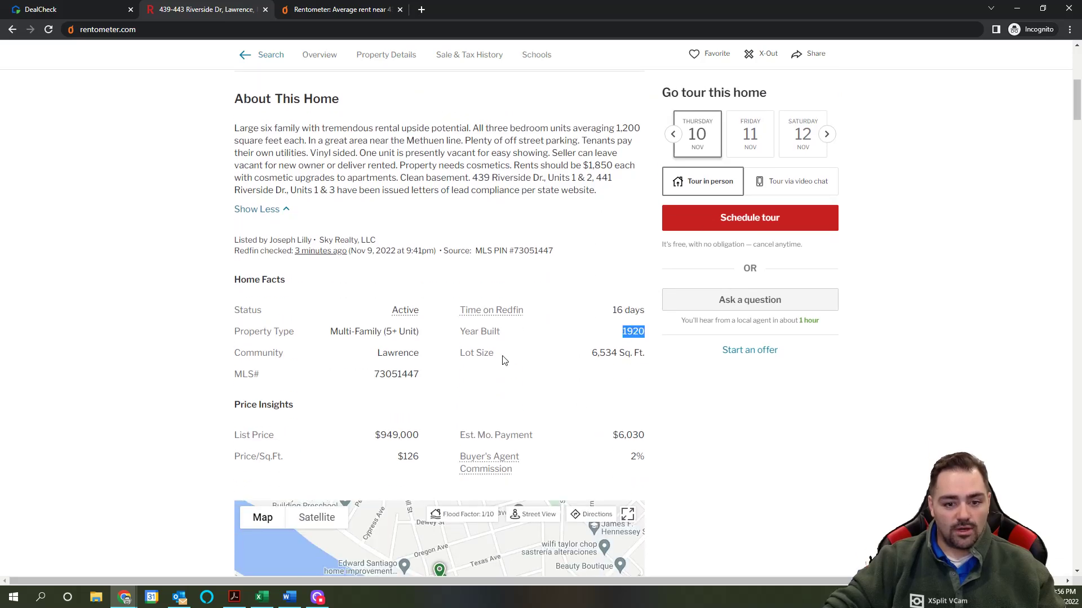
pyautogui.moveTo(405, 167); pyautogui.dragTo(489, 166)
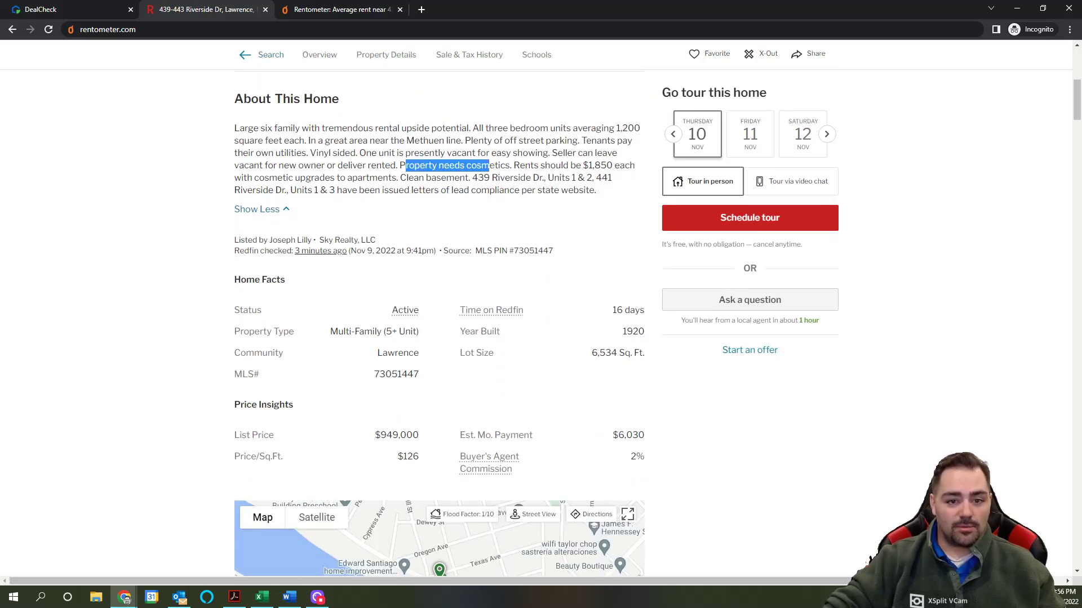
pyautogui.click(79, 10)
pyautogui.moveTo(575, 271); pyautogui.dragTo(557, 271)
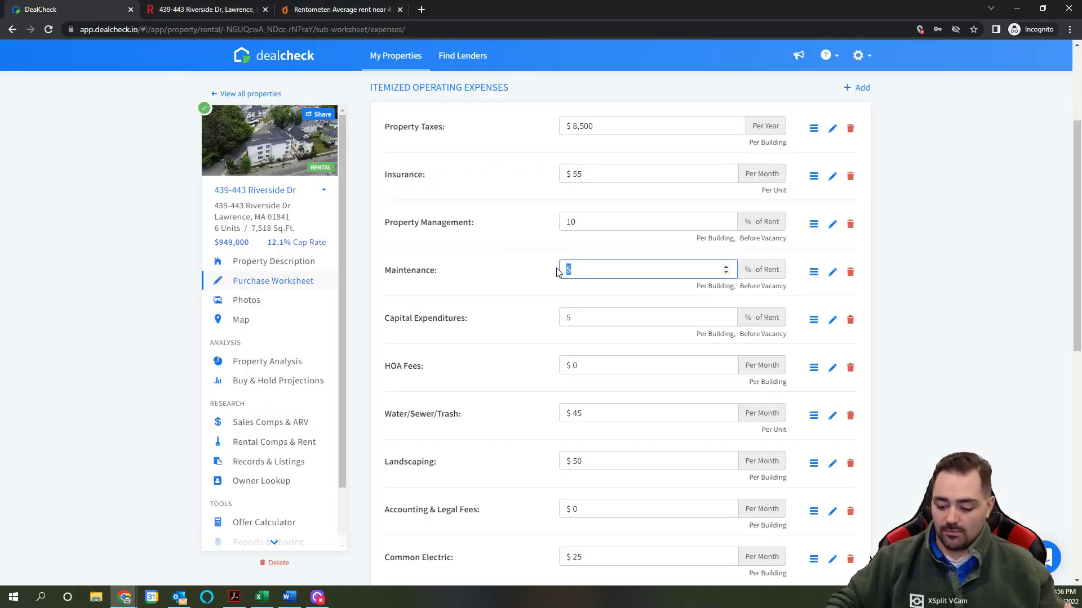
# Step: Set Maintenance to 7% and delete the HOA Fees expense
pyautogui.write('7')
pyautogui.click(570, 296)
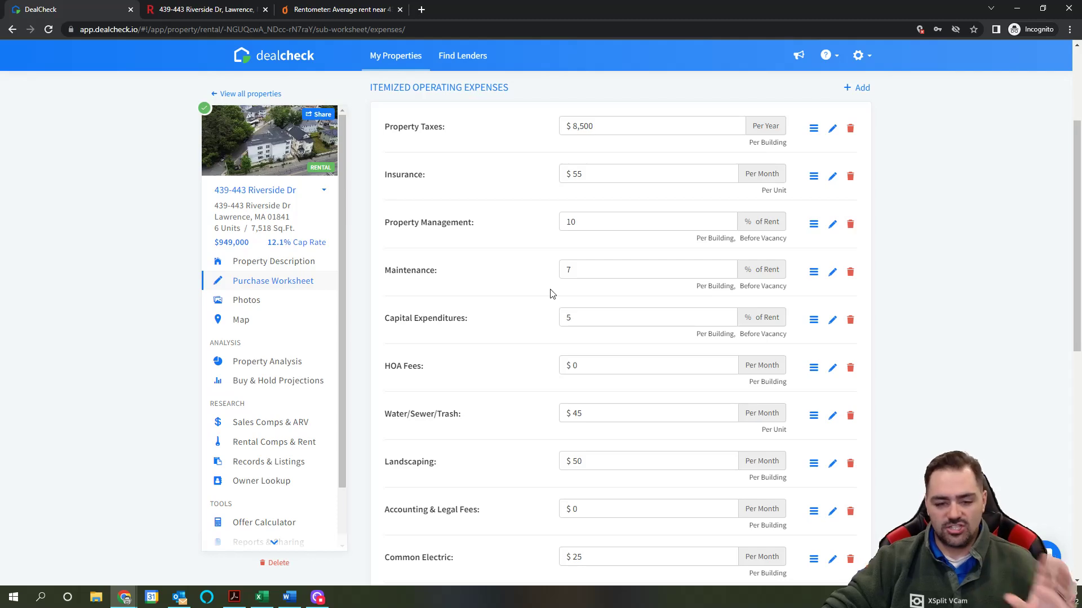
pyautogui.scroll(-1, 539, 308)
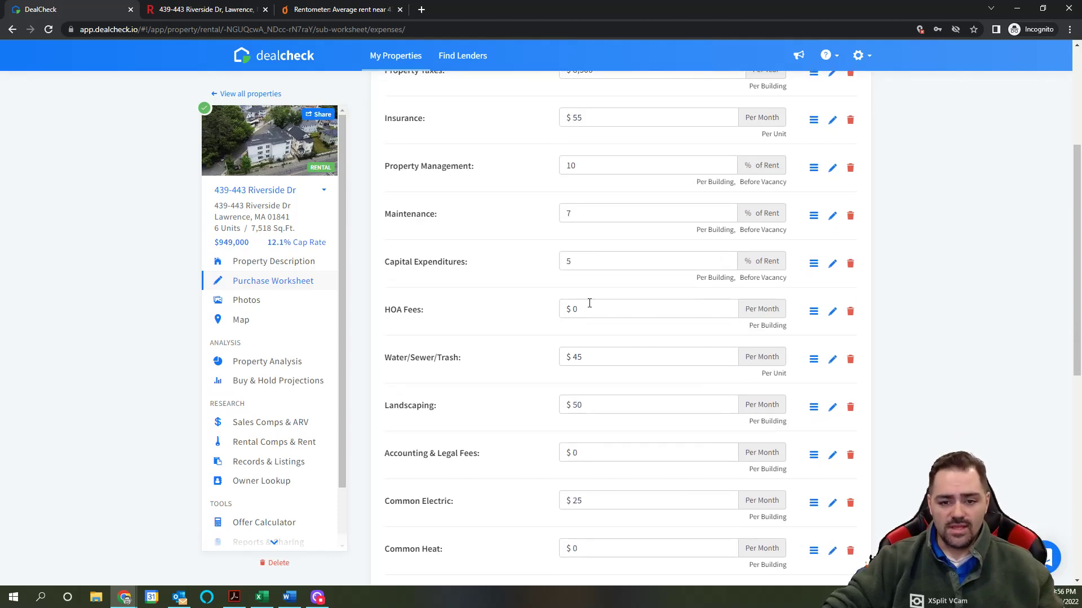
pyautogui.scroll(-1, 589, 303)
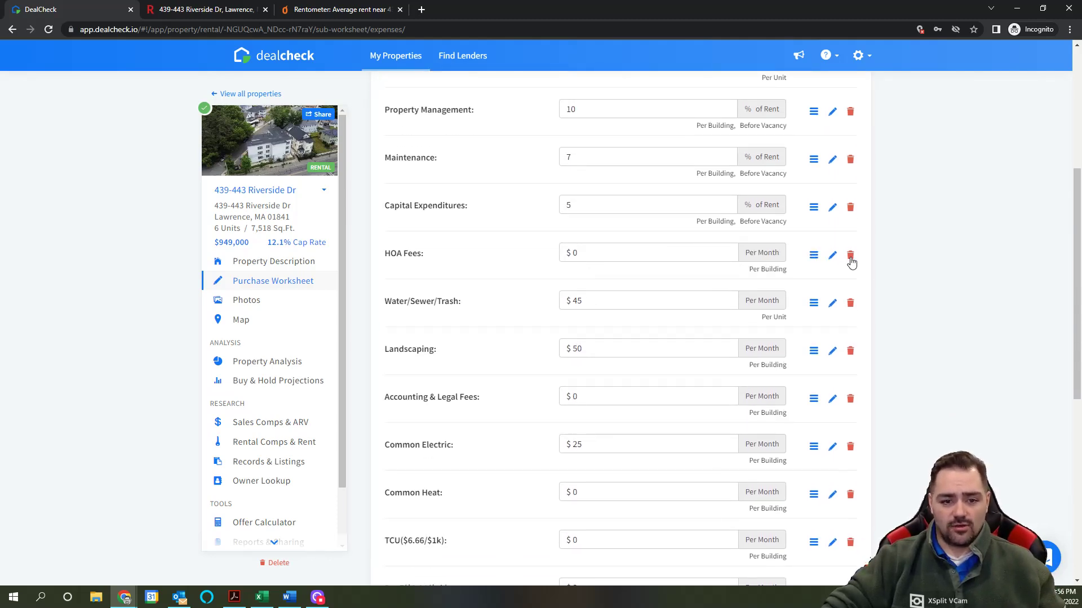
pyautogui.click(850, 257)
# Step: Raise Water/Sewer/Trash to $55 per unit per month
pyautogui.click(587, 254)
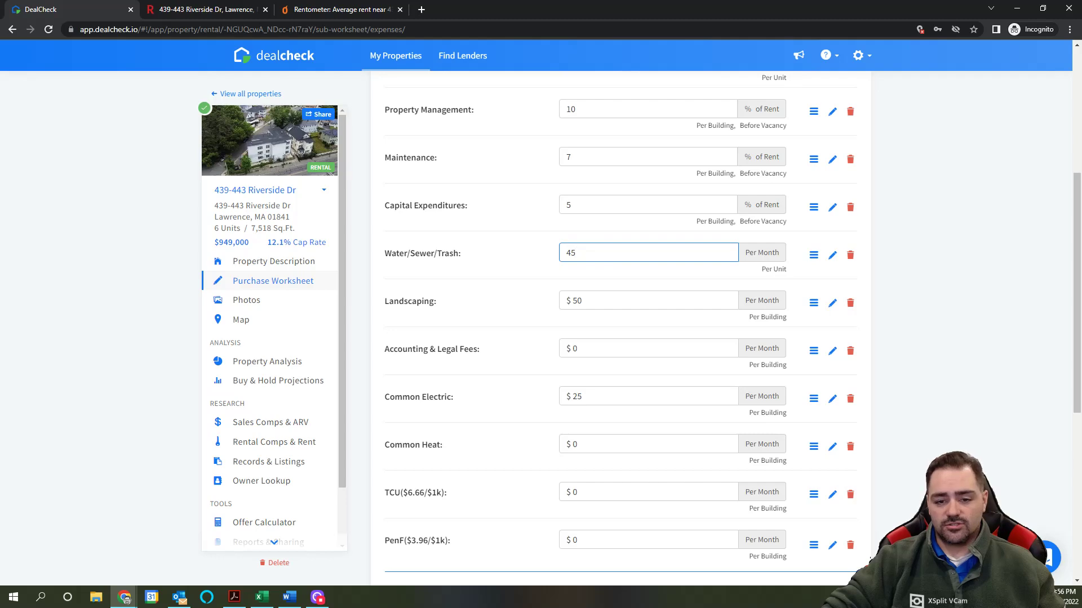
pyautogui.hotkey('ctrl', 'a')
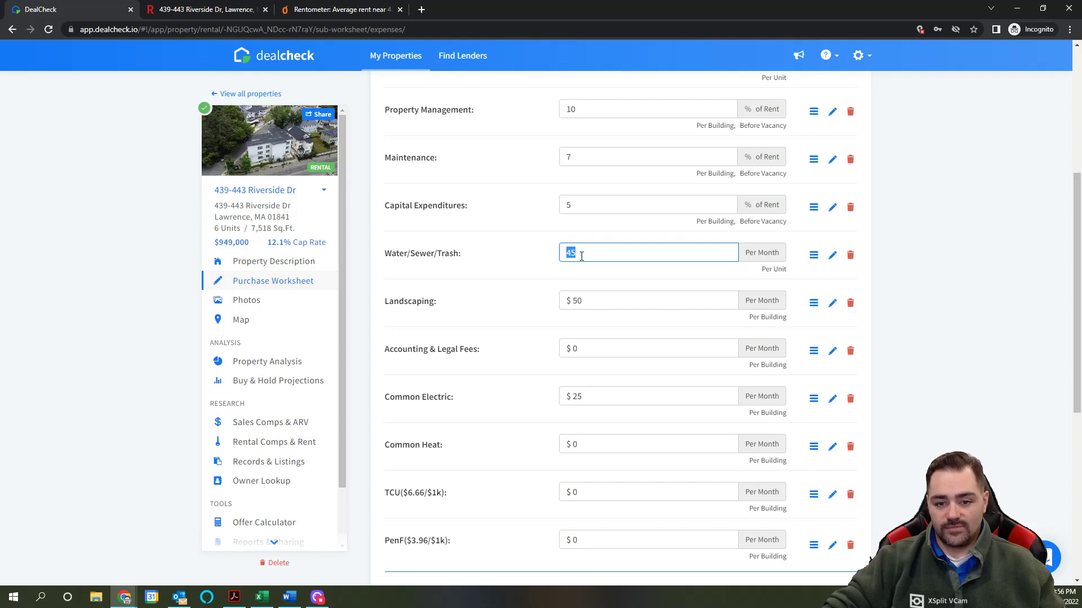
pyautogui.write('55')
pyautogui.scroll(1, 592, 265)
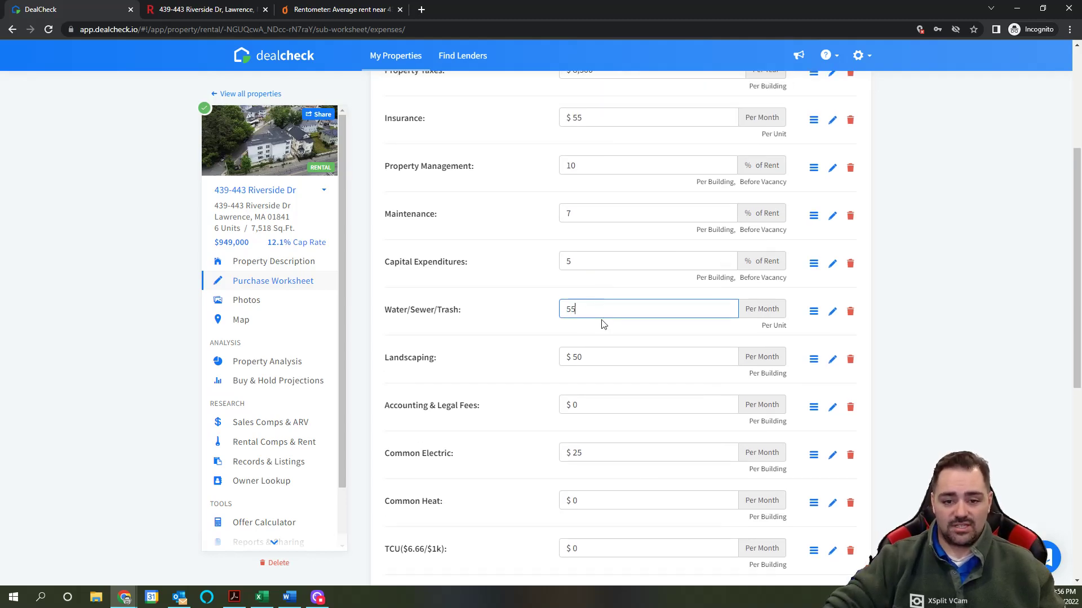
pyautogui.click(535, 334)
pyautogui.scroll(-1, 540, 335)
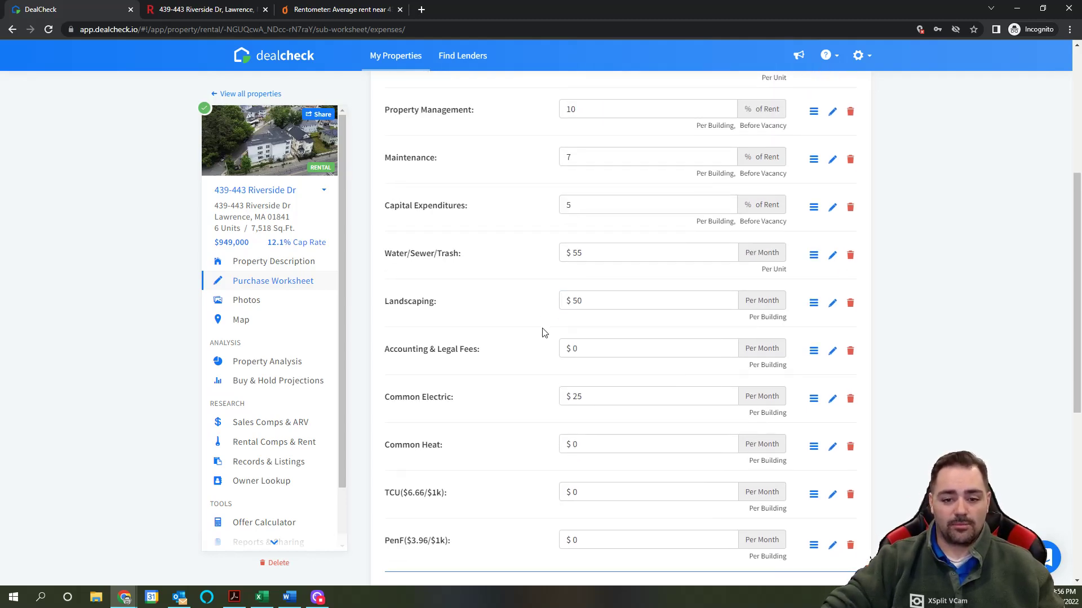
pyautogui.click(603, 300)
pyautogui.click(222, 12)
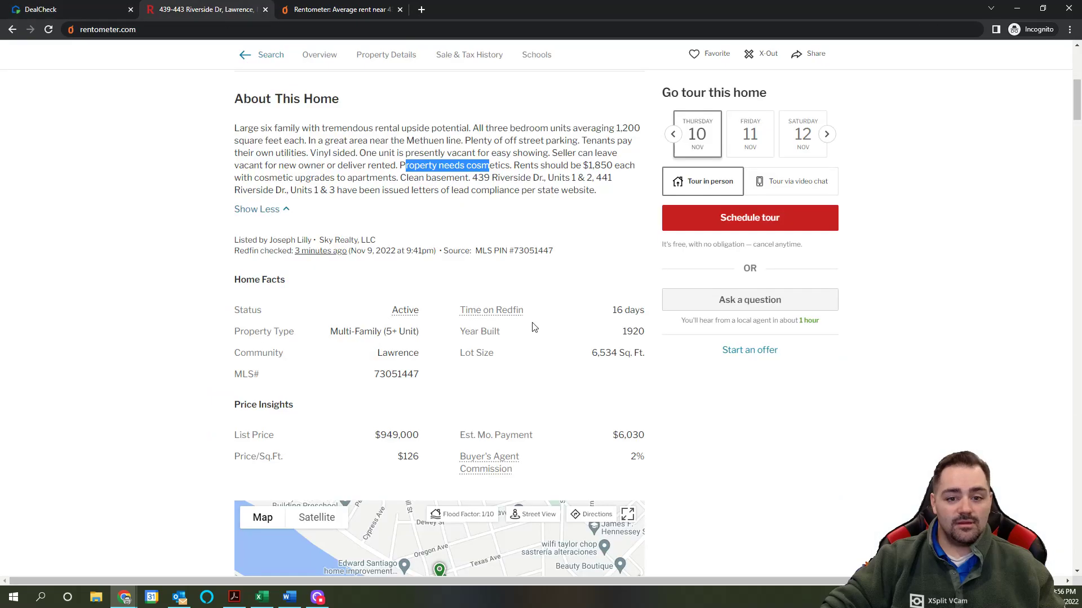
pyautogui.scroll(-4, 513, 354)
pyautogui.scroll(5, 512, 353)
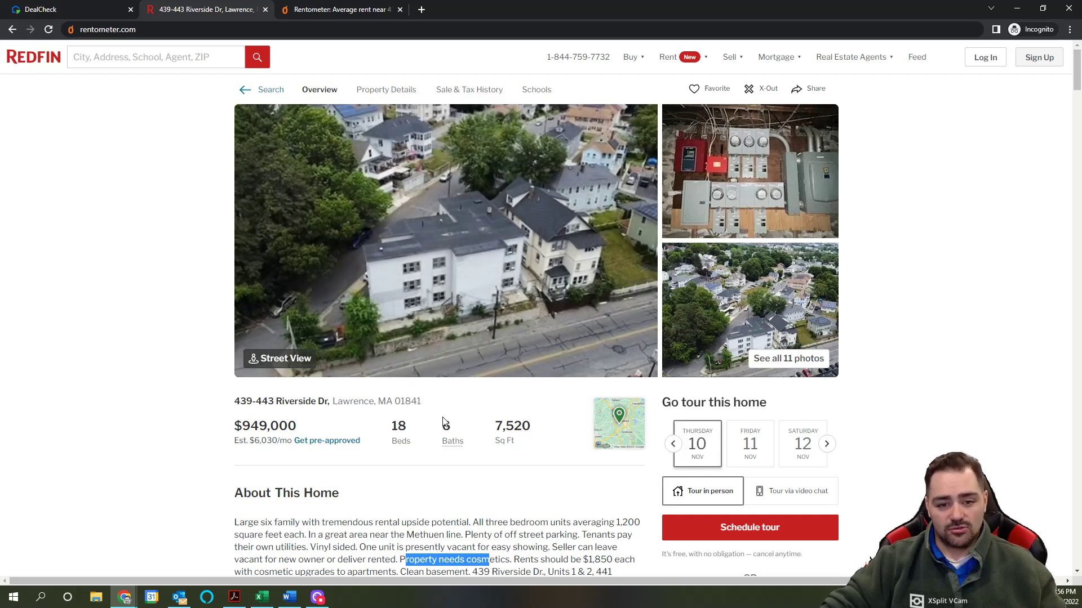
pyautogui.click(60, 10)
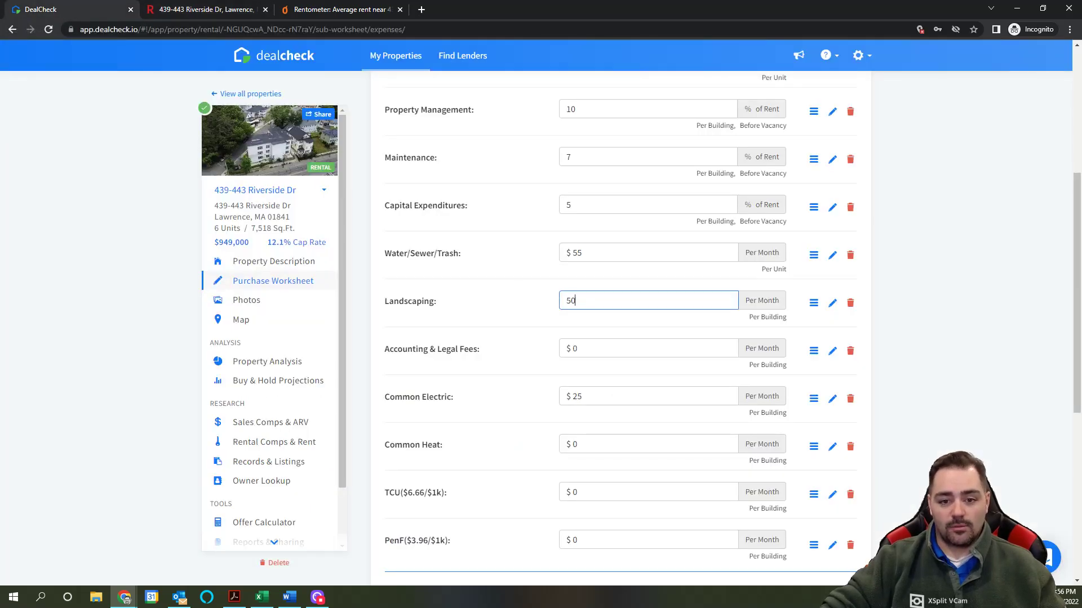
# Step: Raise Landscaping from $50 to $75 per month per building
pyautogui.click(556, 302)
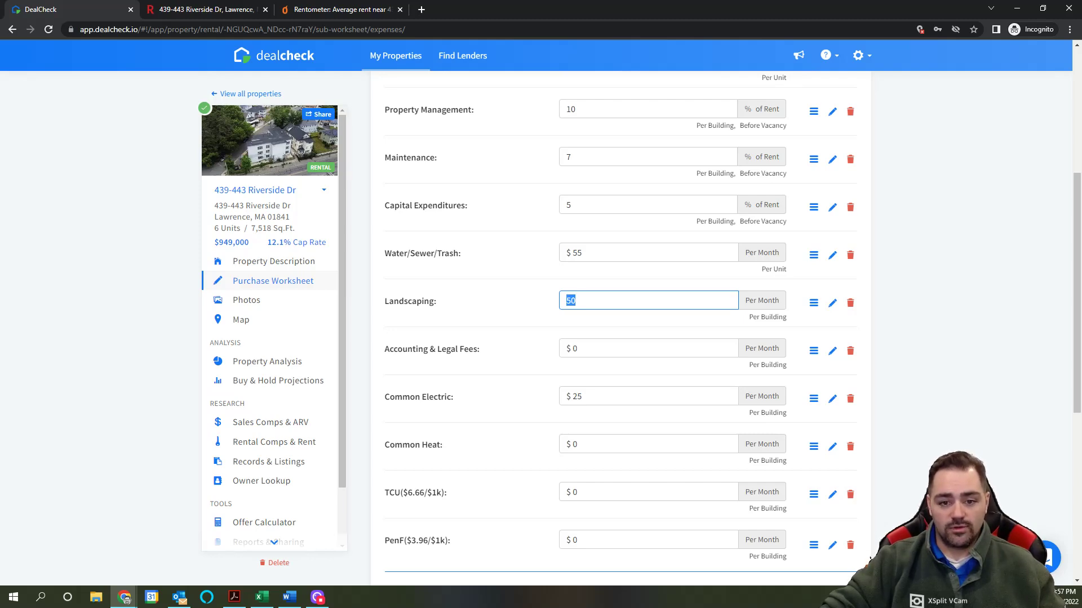
pyautogui.moveTo(587, 302); pyautogui.dragTo(555, 302)
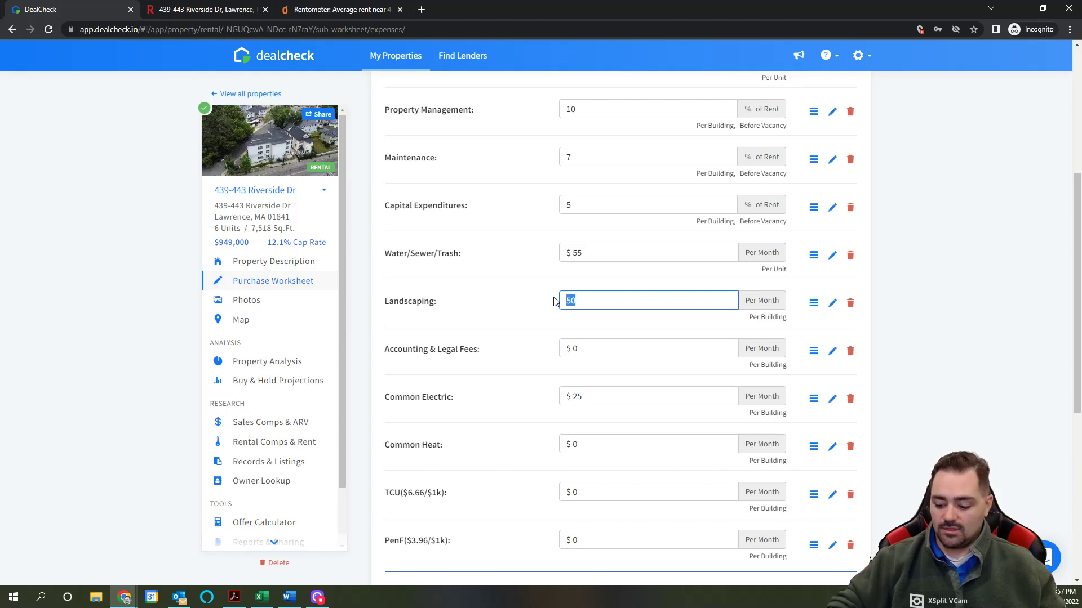
pyautogui.write('75')
pyautogui.click(612, 331)
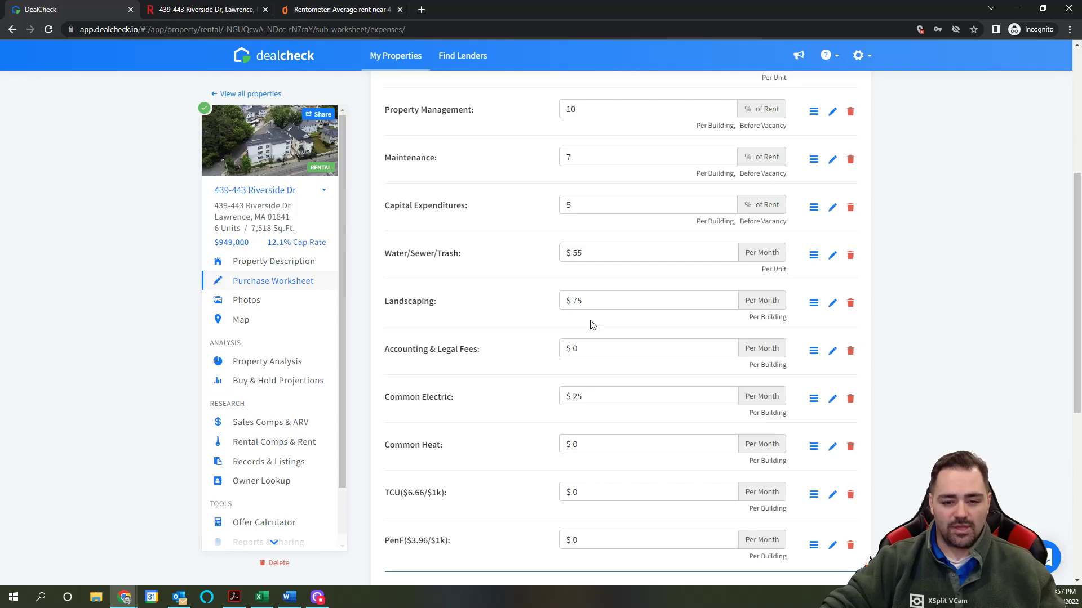
pyautogui.scroll(-1, 570, 323)
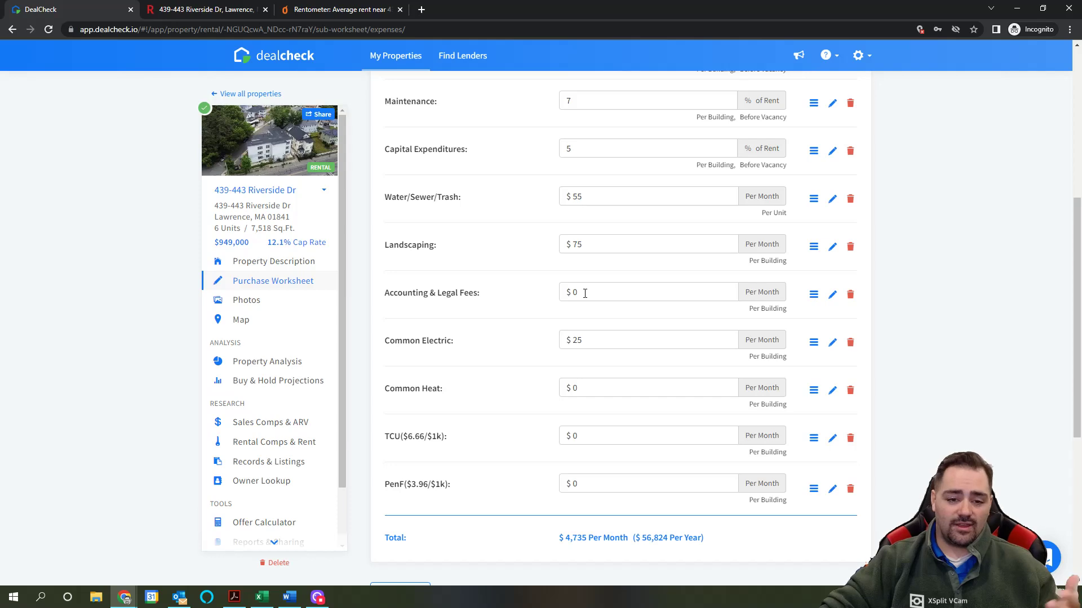
# Step: Leave Accounting & Legal Fees at $0, check Common Electric, then bring up the Redfin listing
pyautogui.click(585, 294)
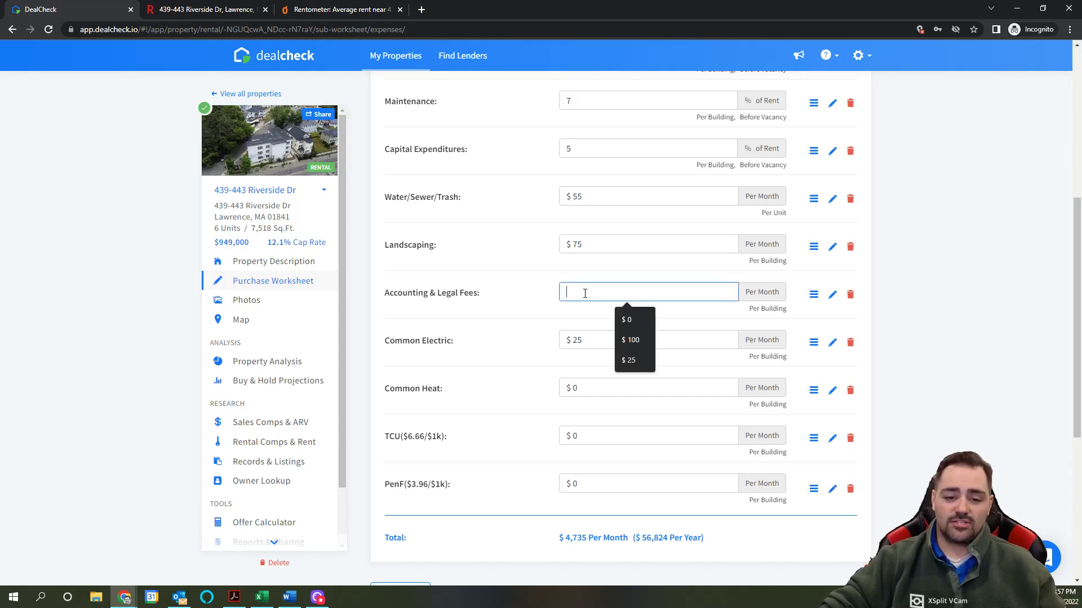
pyautogui.click(567, 317)
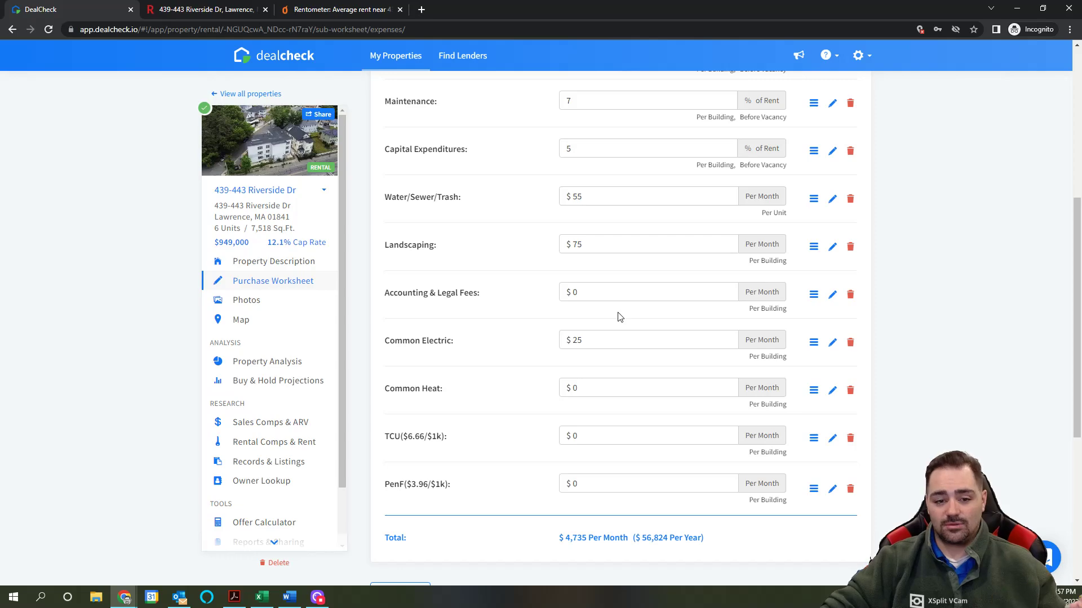
pyautogui.scroll(-2, 620, 317)
pyautogui.click(597, 337)
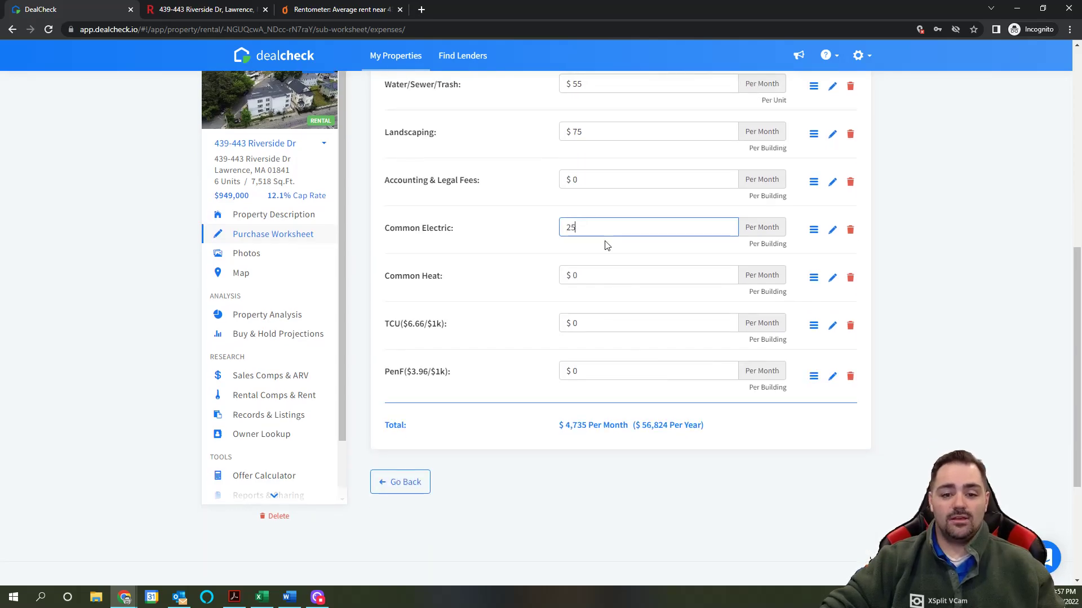
pyautogui.scroll(2, 600, 259)
pyautogui.click(204, 15)
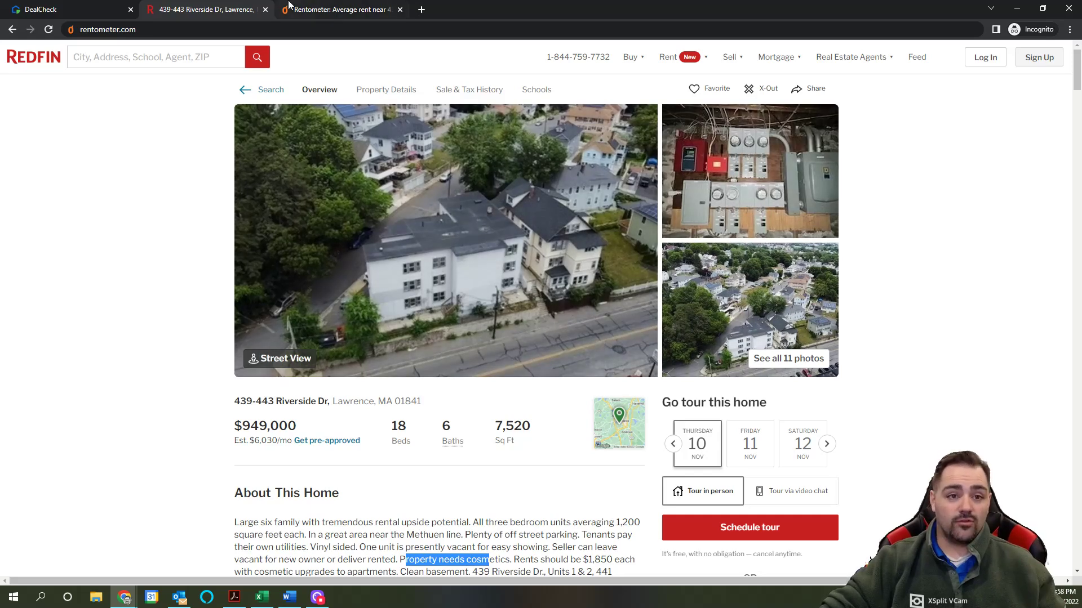
pyautogui.click(76, 12)
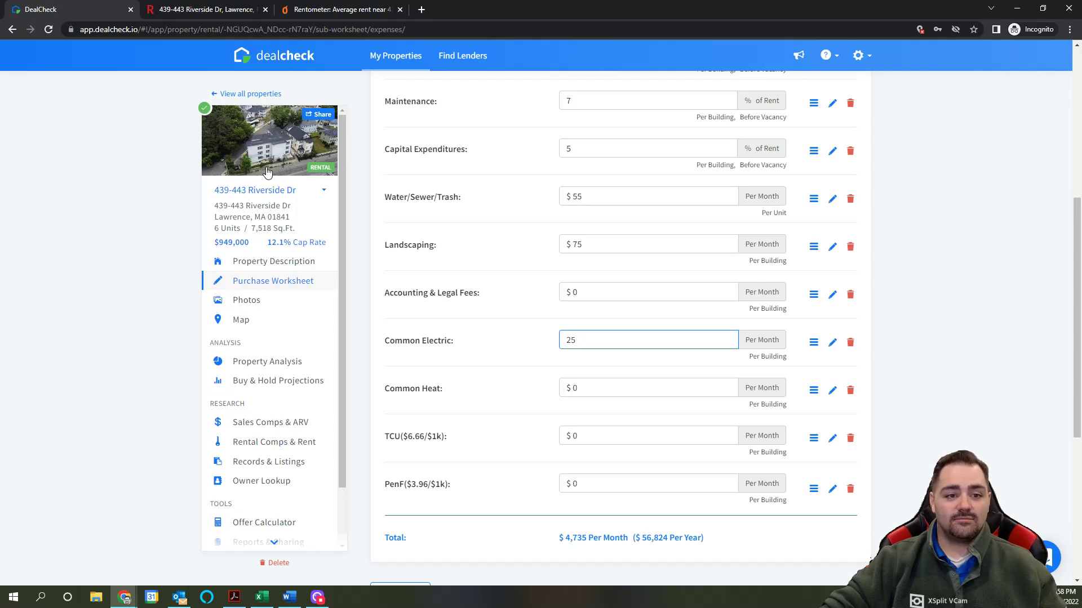
pyautogui.click(219, 10)
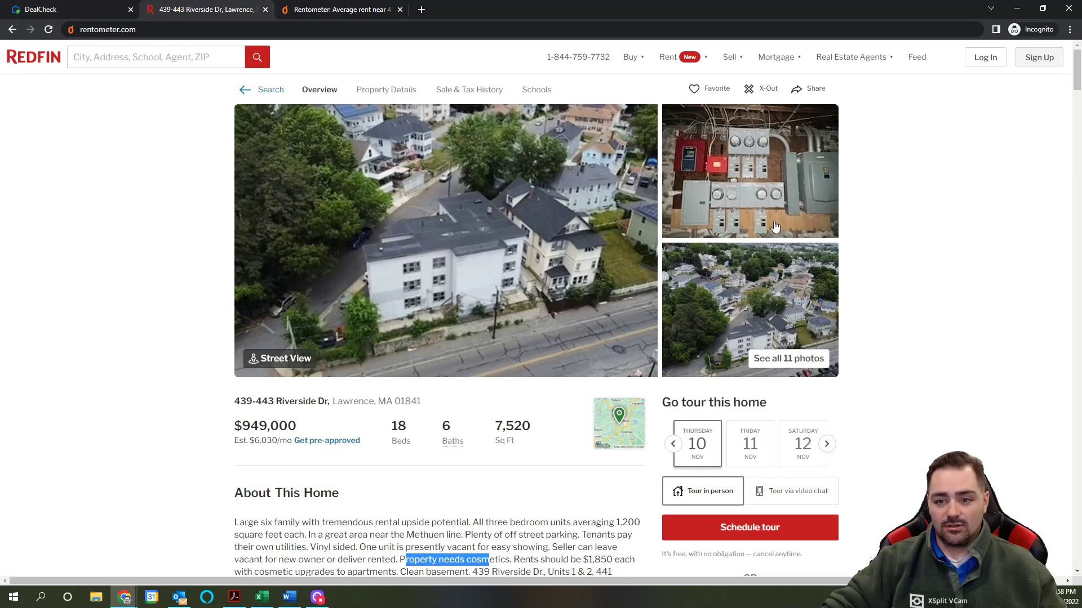
pyautogui.click(779, 291)
pyautogui.scroll(-5, 64, 320)
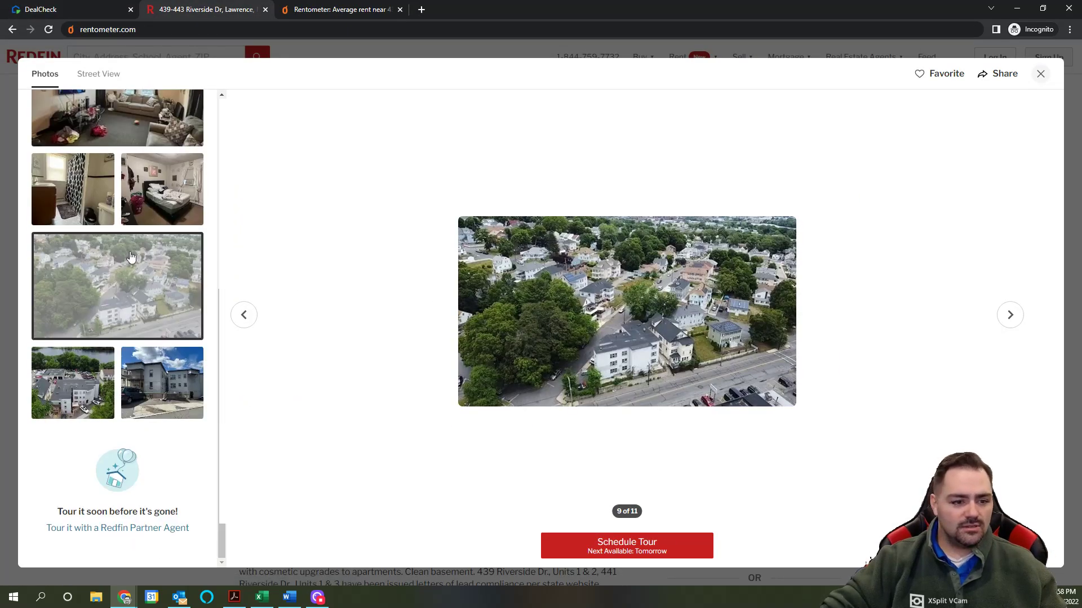
pyautogui.scroll(3, 136, 258)
pyautogui.scroll(3, 149, 257)
pyautogui.click(59, 360)
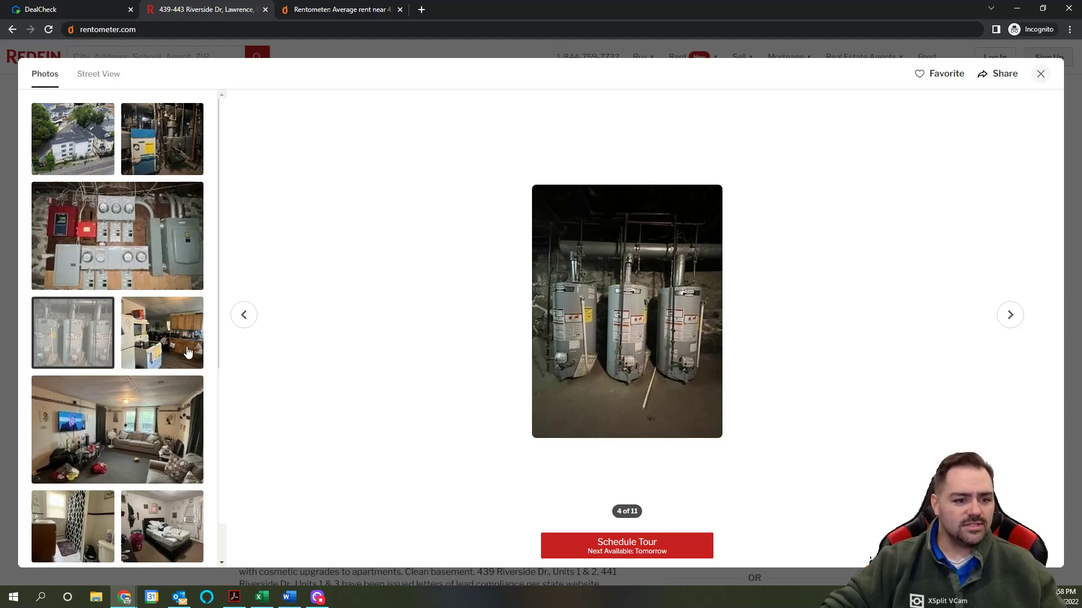
pyautogui.click(178, 141)
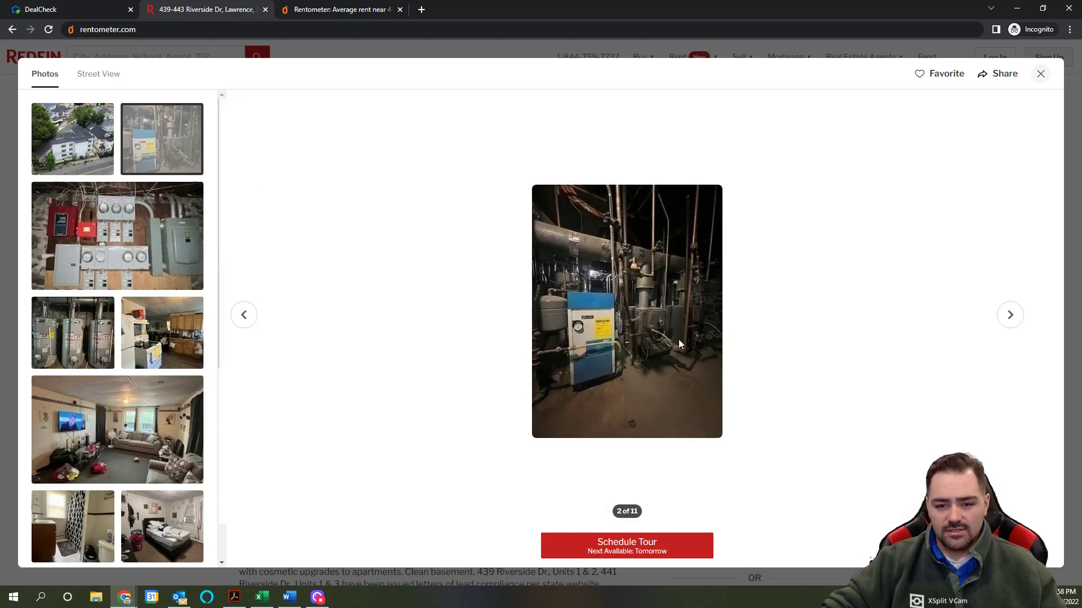
# Step: Close the photo gallery, read Redfin's utility and heating details, then return to DealCheck
pyautogui.click(1040, 74)
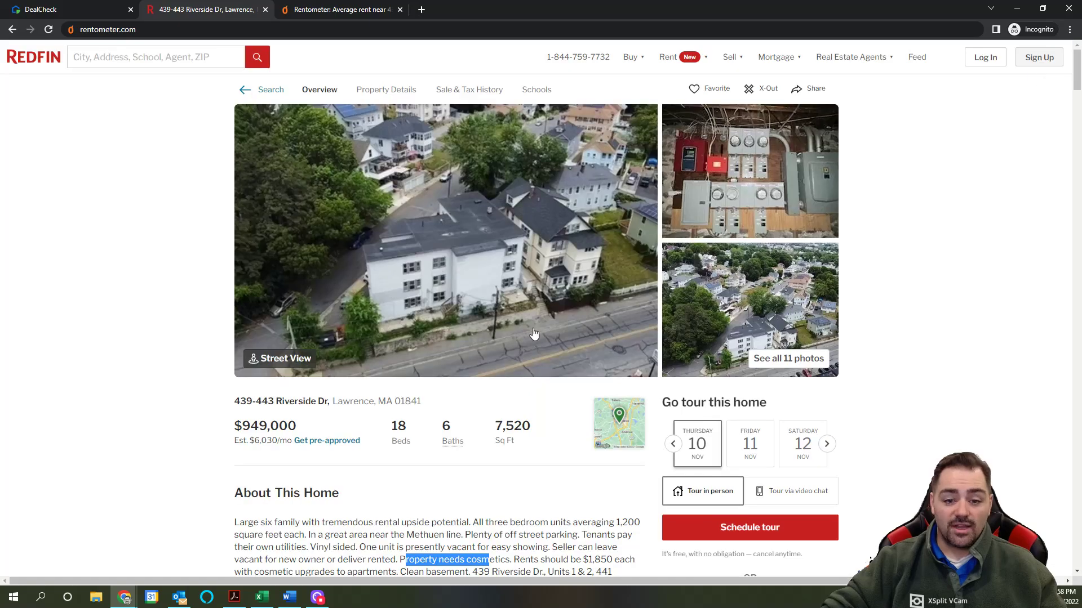
pyautogui.scroll(-5, 487, 383)
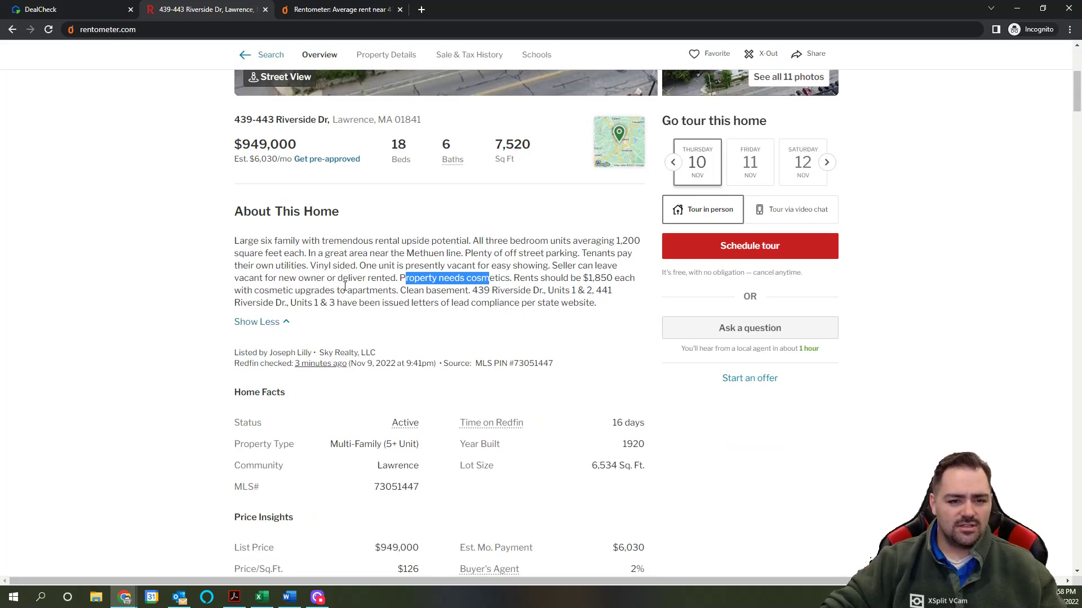
pyautogui.scroll(-2, 378, 292)
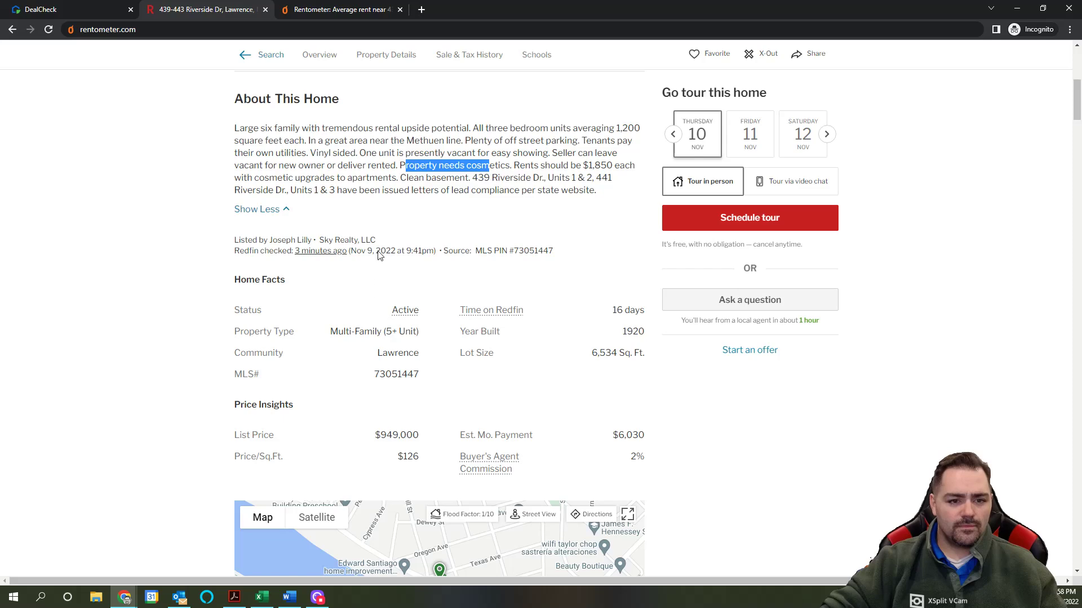
pyautogui.scroll(-15, 561, 195)
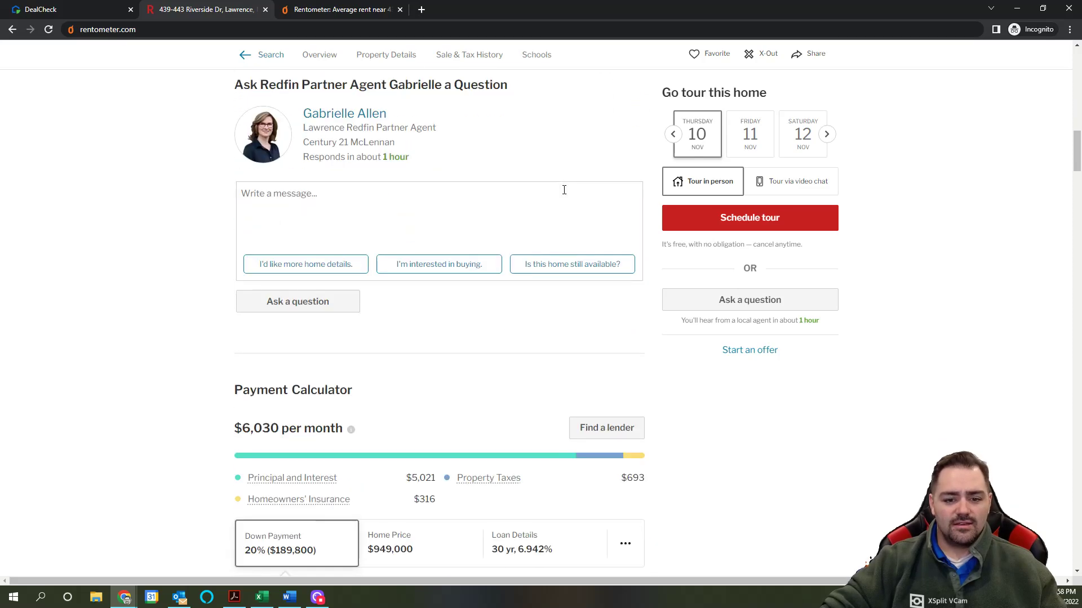
pyautogui.scroll(-3, 415, 169)
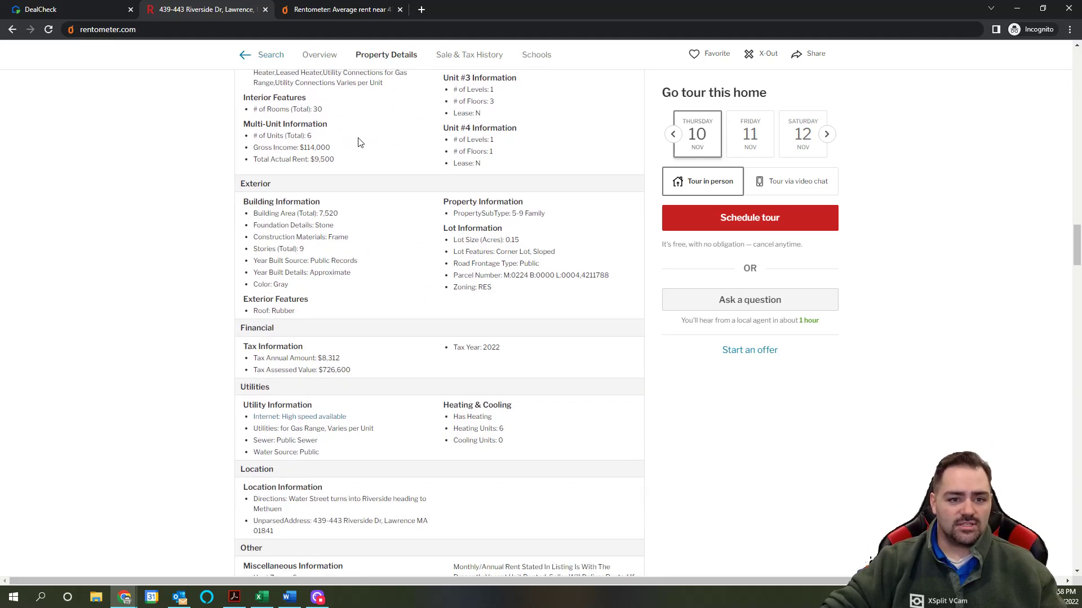
pyautogui.scroll(3, 382, 270)
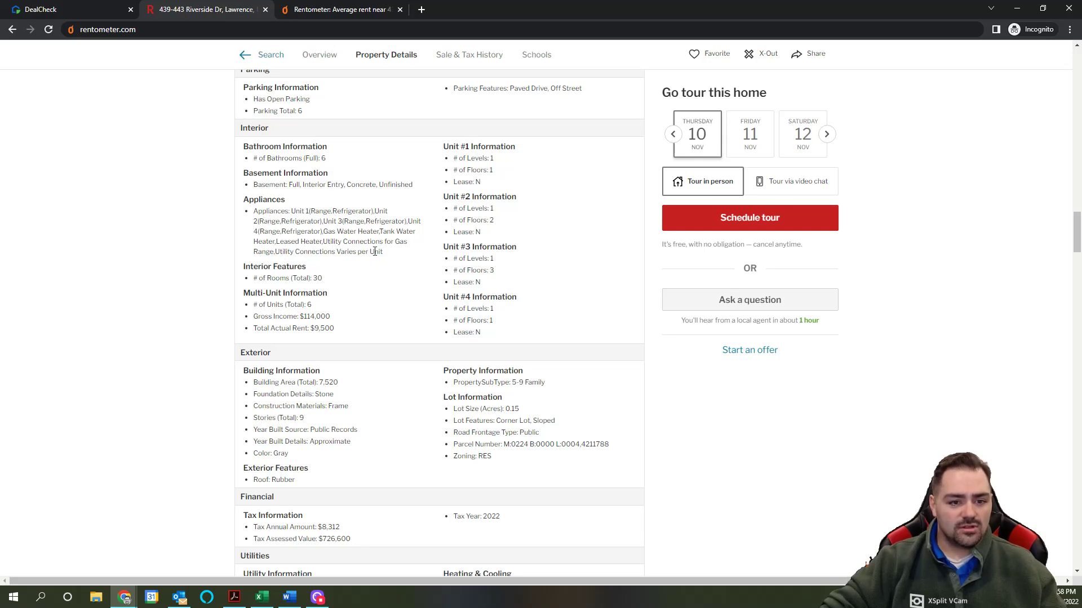
pyautogui.scroll(-3, 398, 269)
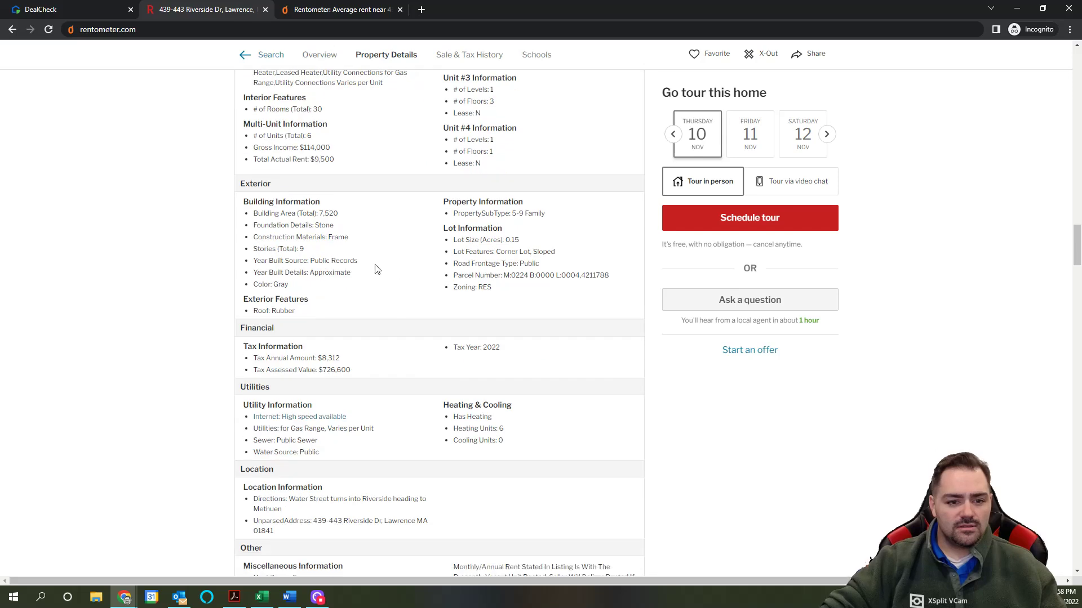
pyautogui.scroll(-3, 401, 285)
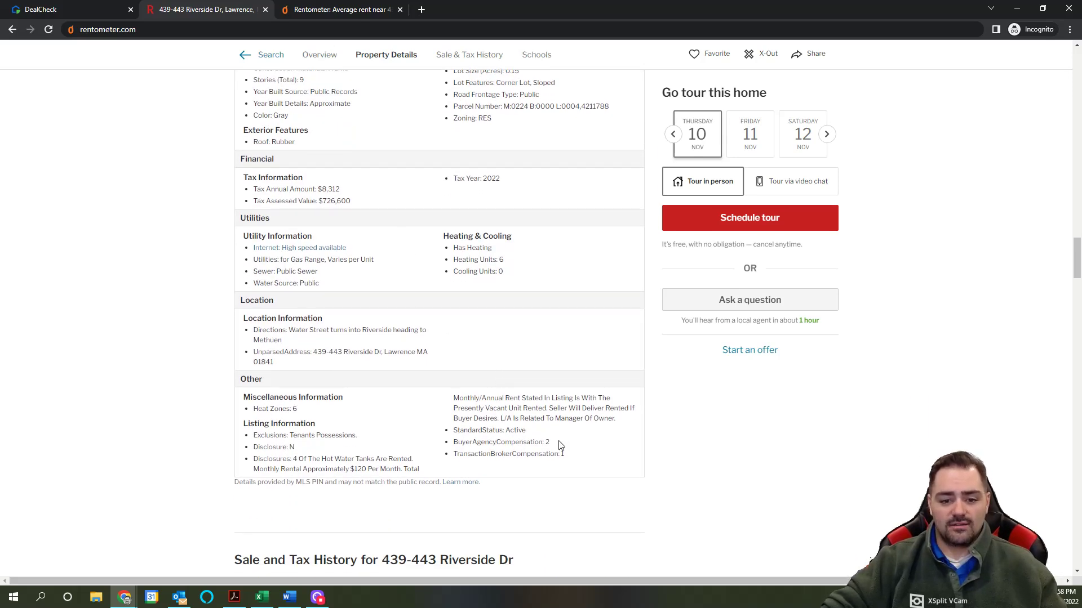
pyautogui.scroll(2, 441, 416)
pyautogui.scroll(2, 441, 415)
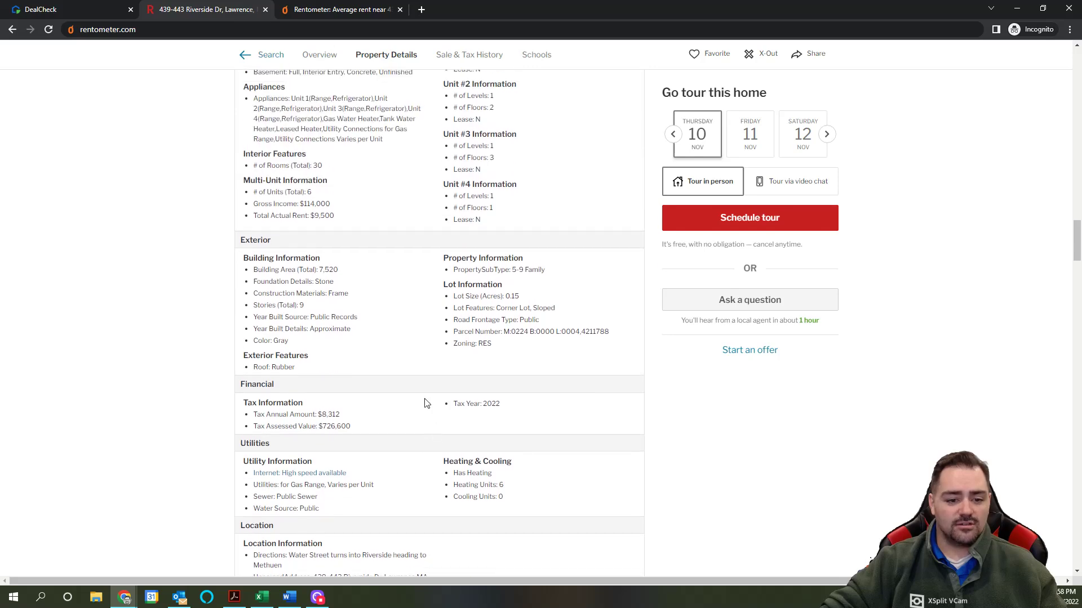
pyautogui.click(62, 9)
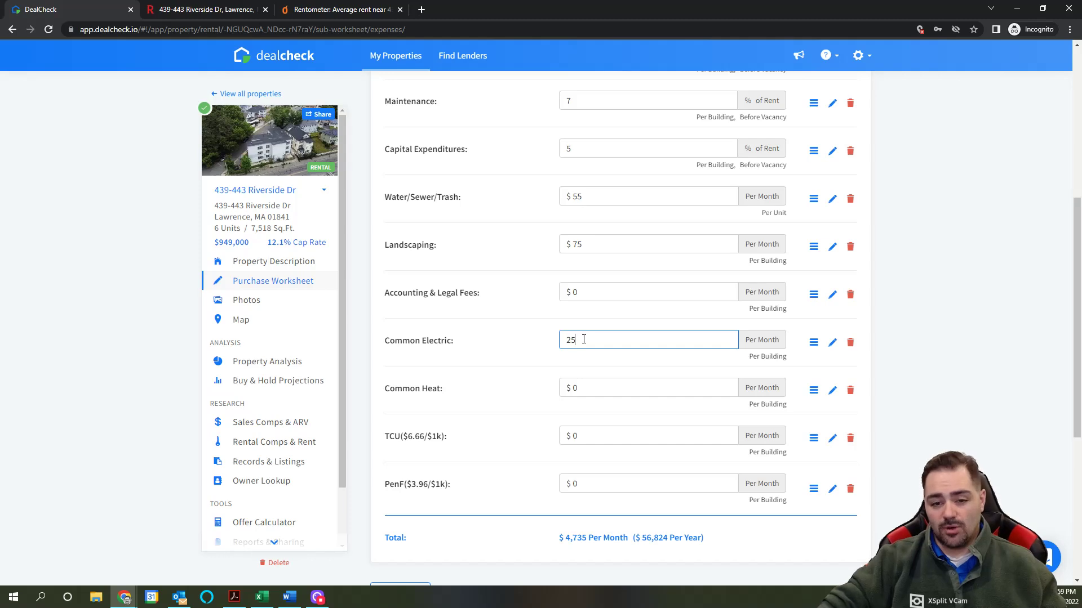
# Step: Delete the TCU and PenF expense lines, keeping Common Heat at $0 and a $4,735 monthly total
pyautogui.click(589, 387)
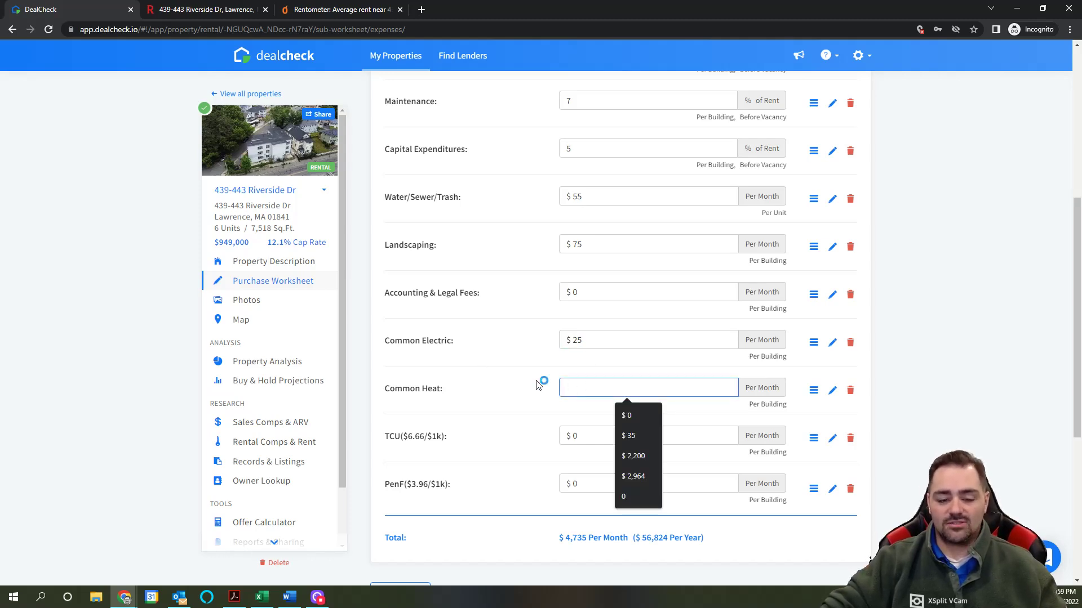
pyautogui.scroll(-1, 552, 391)
pyautogui.click(851, 382)
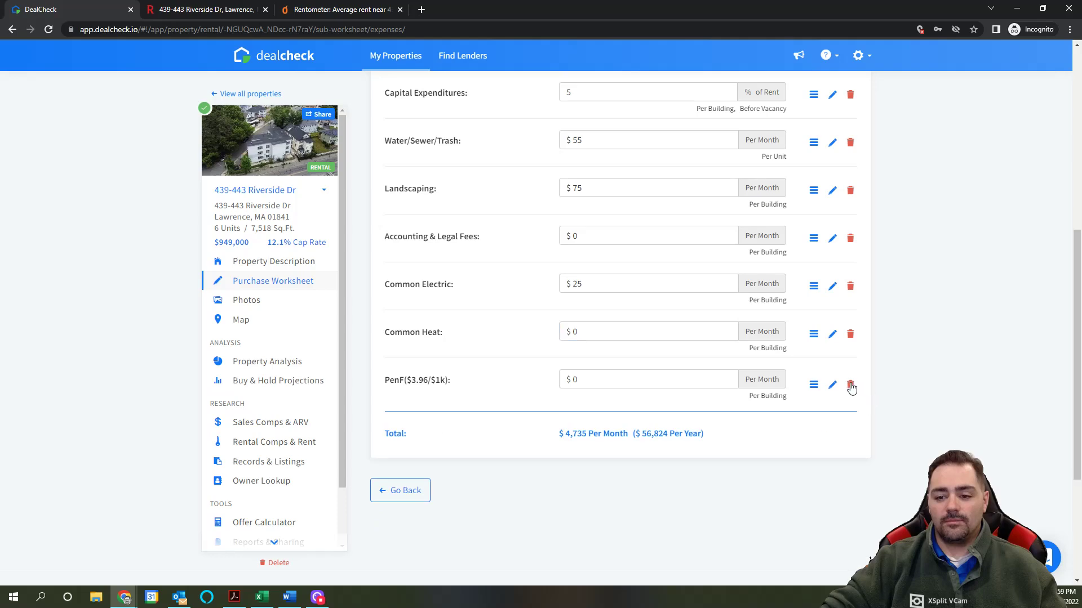
pyautogui.click(851, 387)
pyautogui.scroll(2, 507, 468)
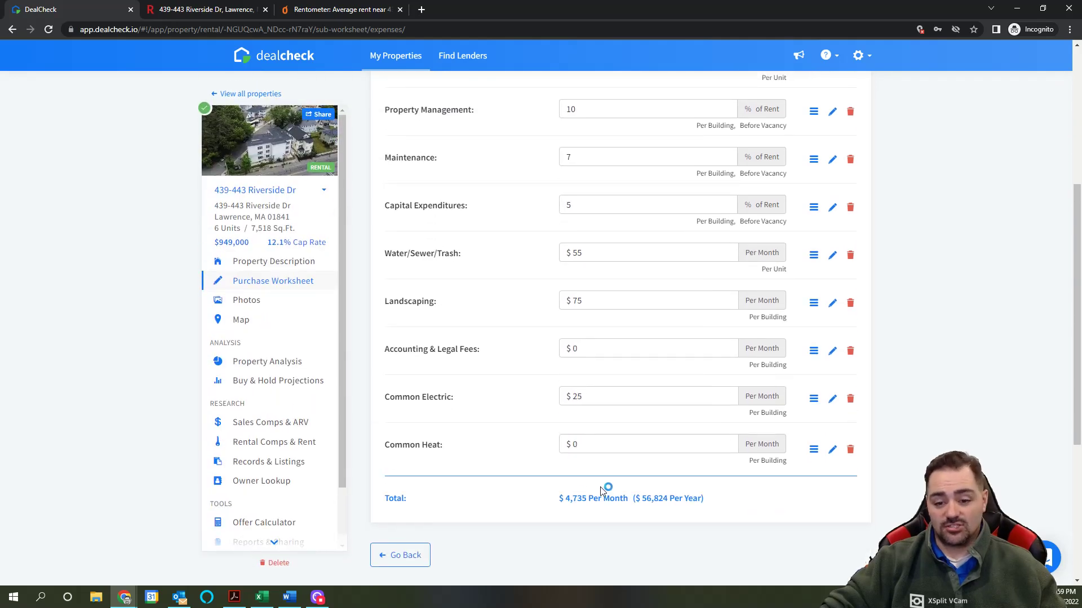
pyautogui.moveTo(563, 499); pyautogui.dragTo(601, 499)
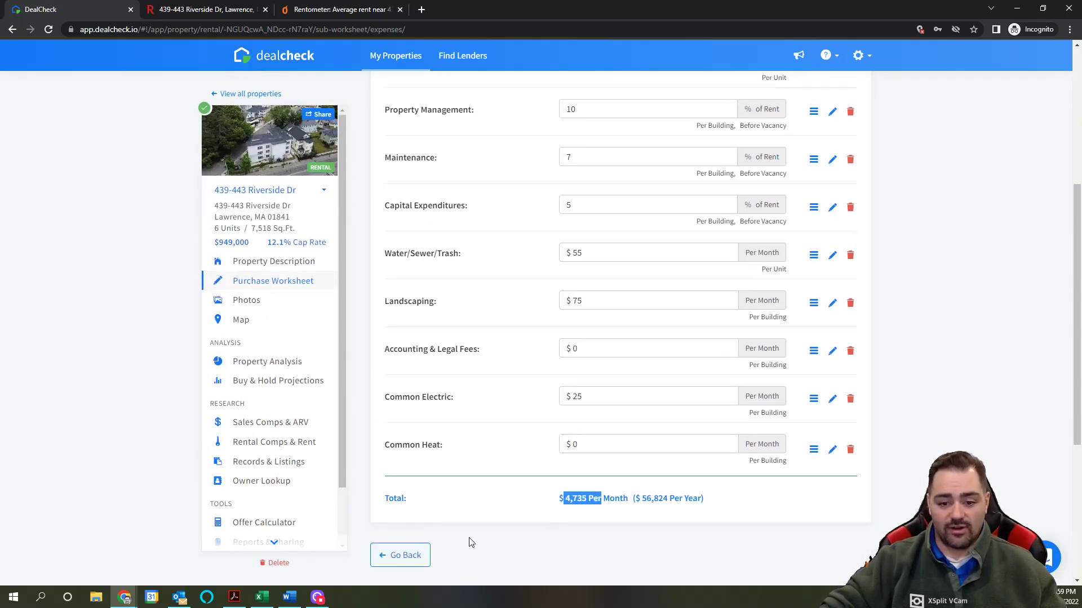
# Step: Return to the purchase worksheet and review the income increase, expense increase and selling cost rates
pyautogui.click(405, 556)
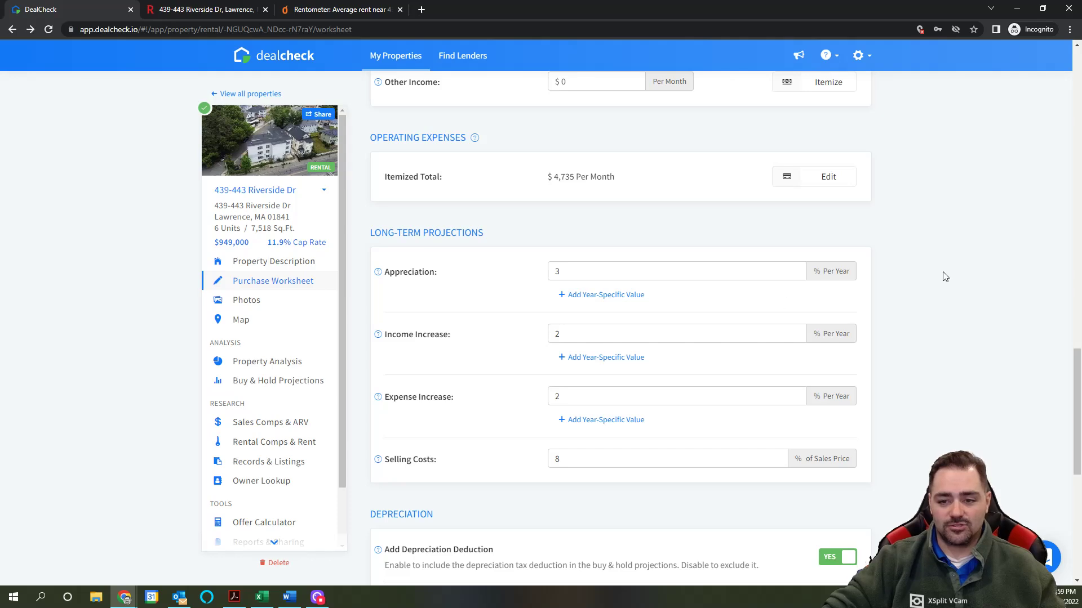
pyautogui.scroll(-1, 934, 278)
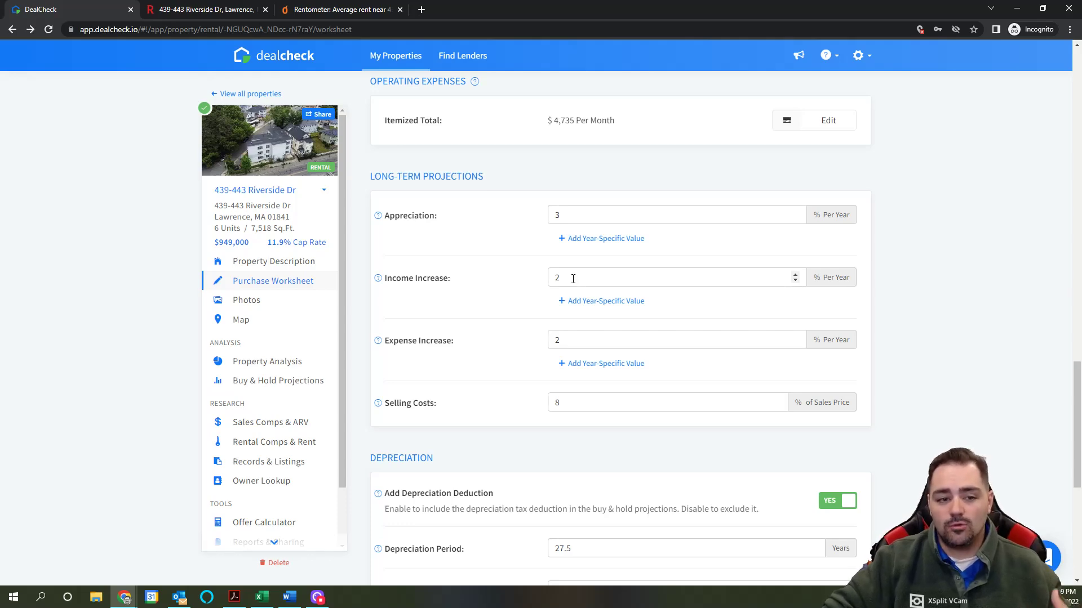
pyautogui.click(573, 278)
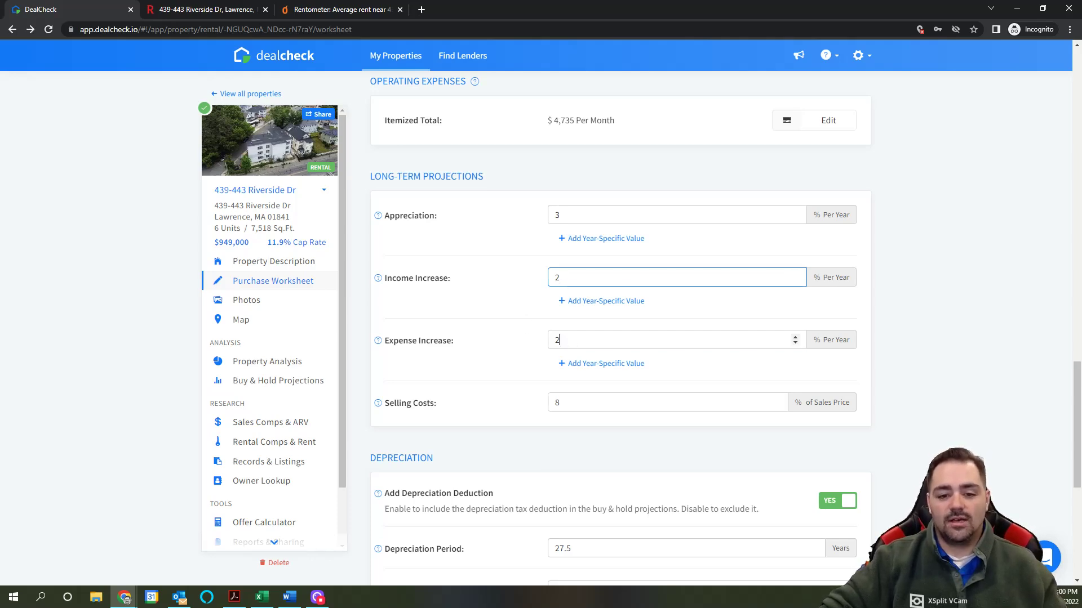
pyautogui.click(566, 339)
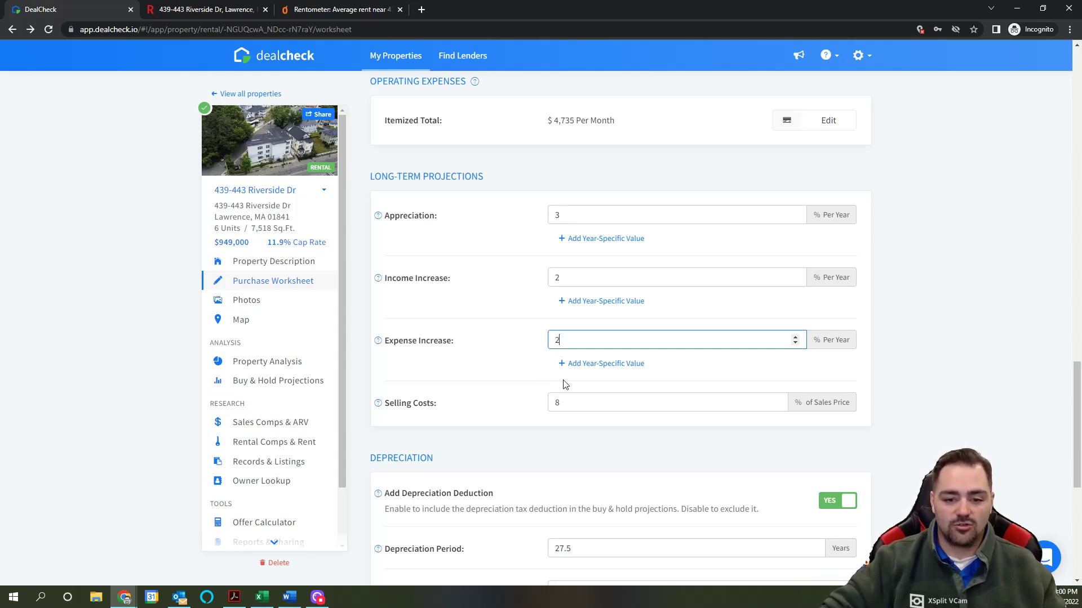
pyautogui.scroll(-1, 569, 384)
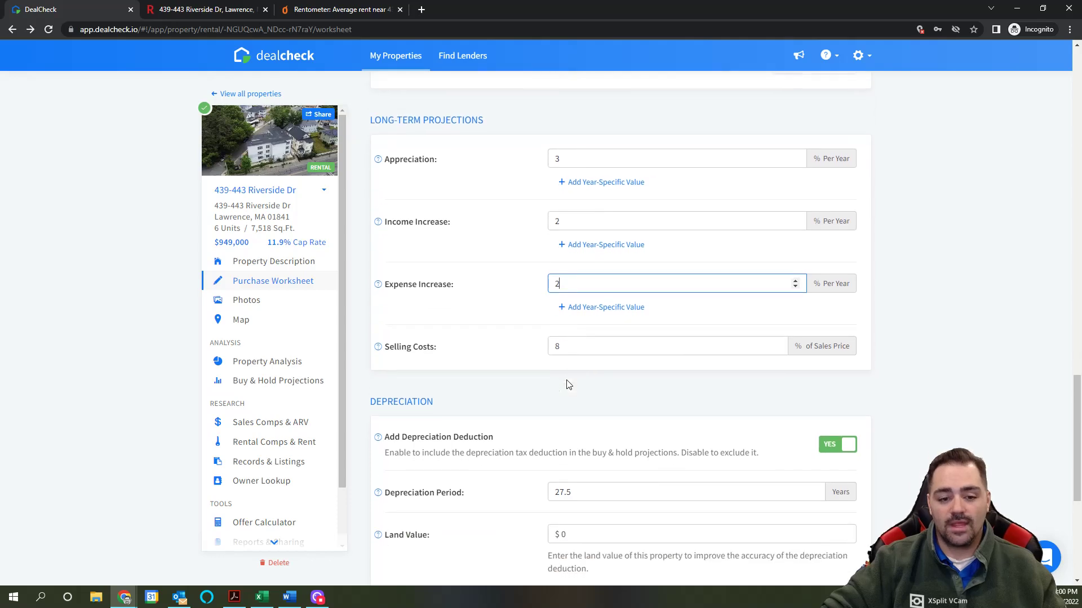
pyautogui.click(582, 346)
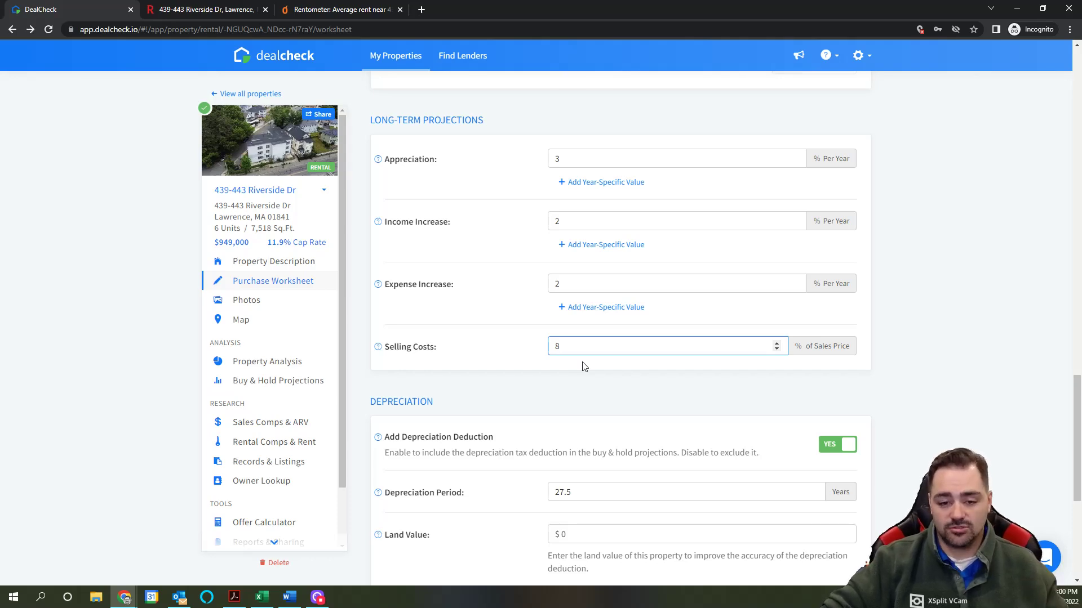
# Step: Start editing Land Value and bring up the property listing for reference
pyautogui.scroll(-1, 583, 367)
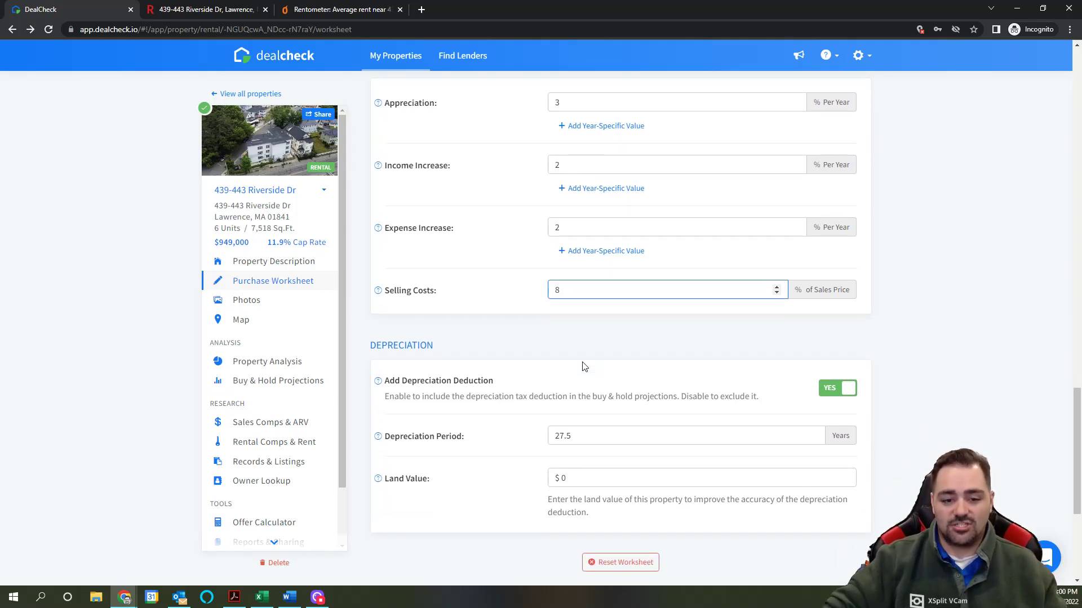
pyautogui.scroll(-1, 582, 367)
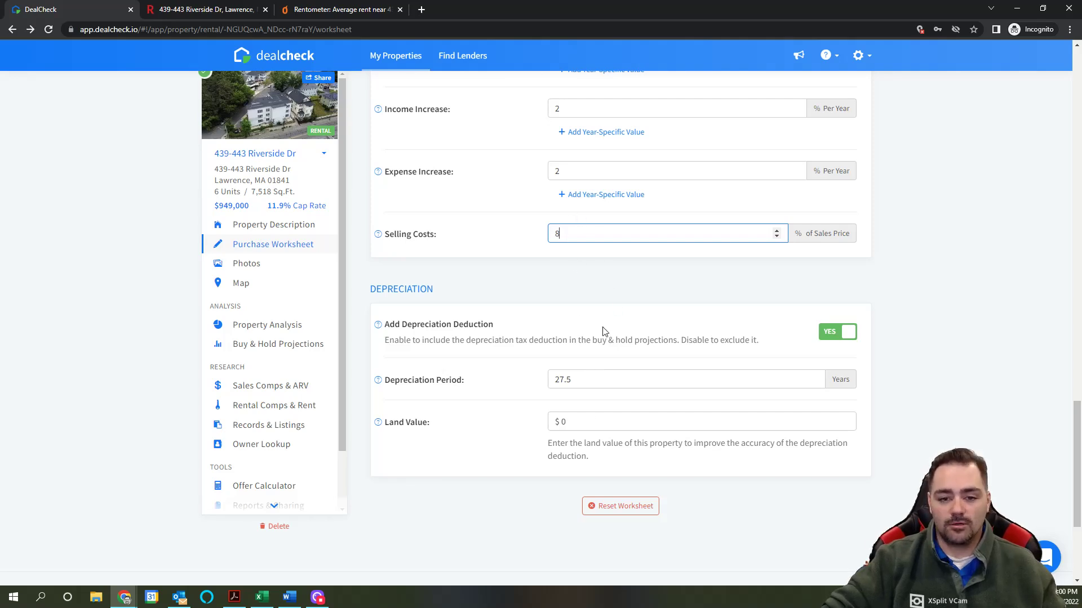
pyautogui.click(593, 425)
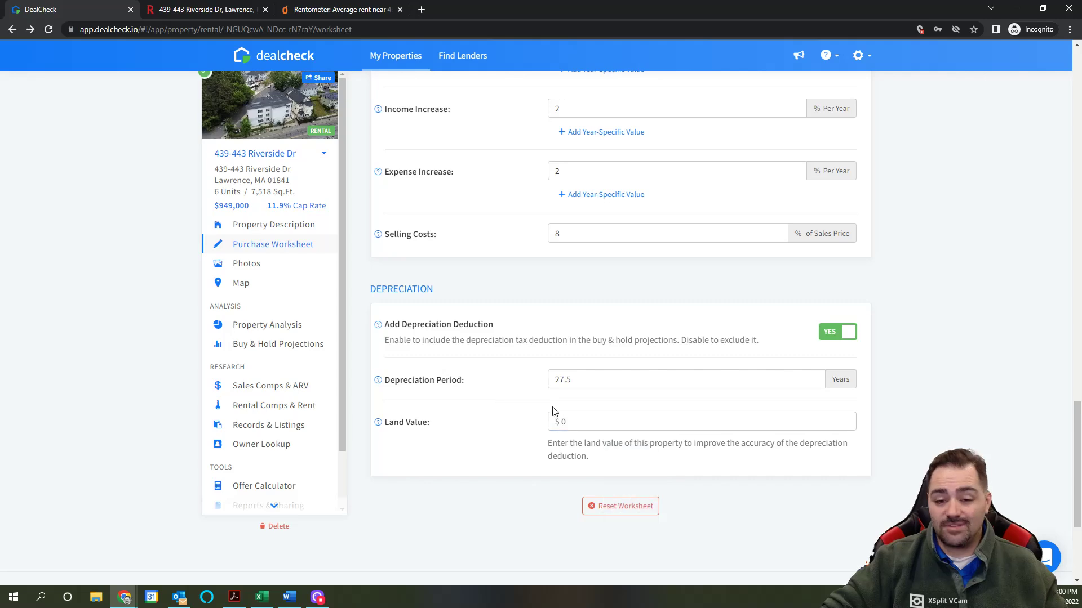
pyautogui.click(201, 9)
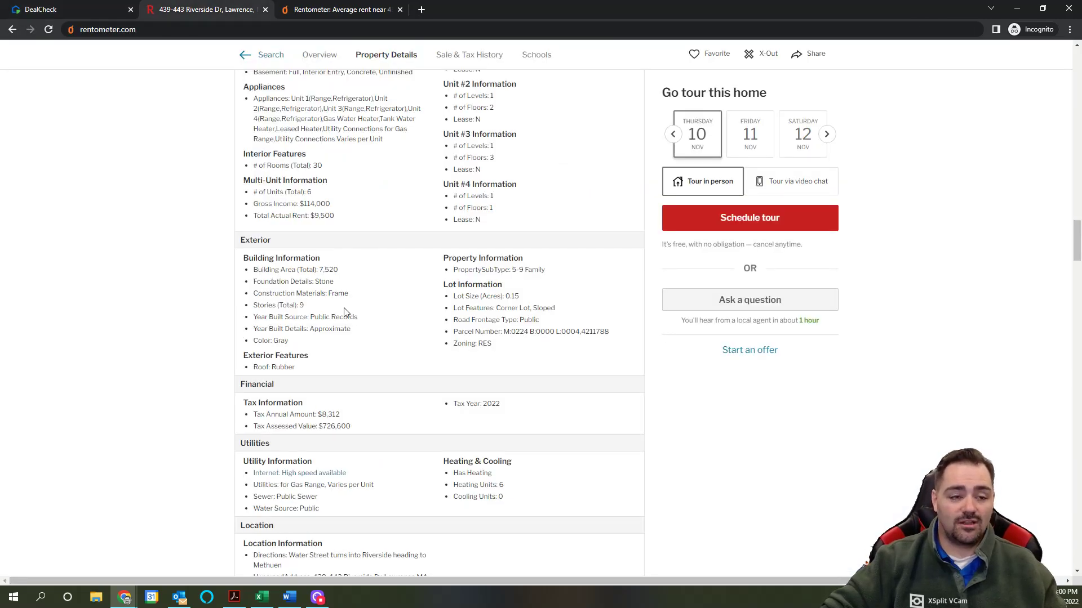
# Step: Find the 2022 assessed land value of $104,000 in the tax history, then return to DealCheck
pyautogui.scroll(-15, 347, 313)
pyautogui.scroll(8, 347, 313)
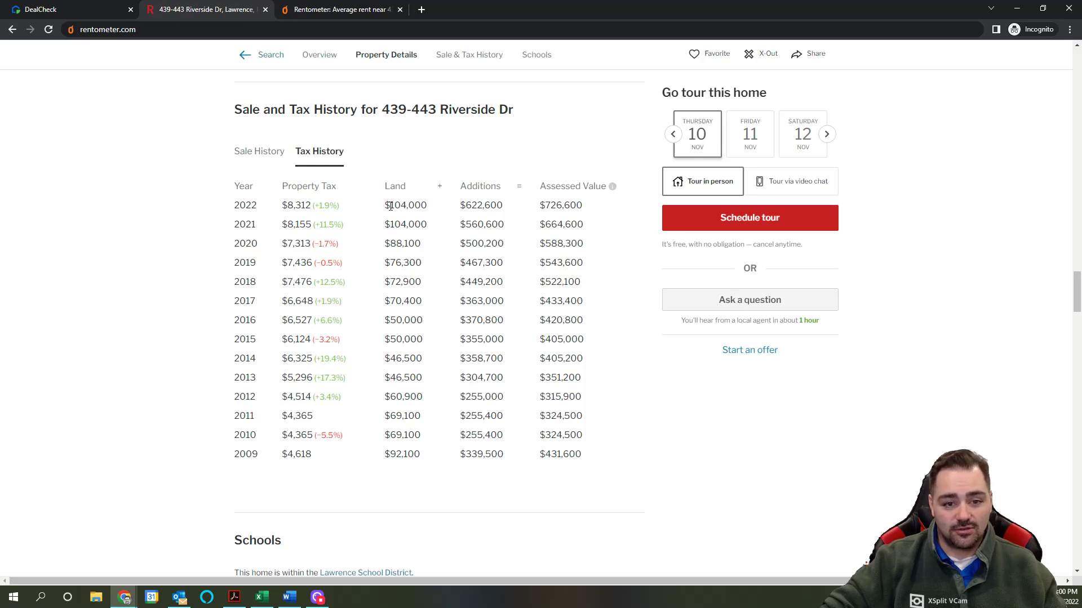
pyautogui.doubleClick(407, 206)
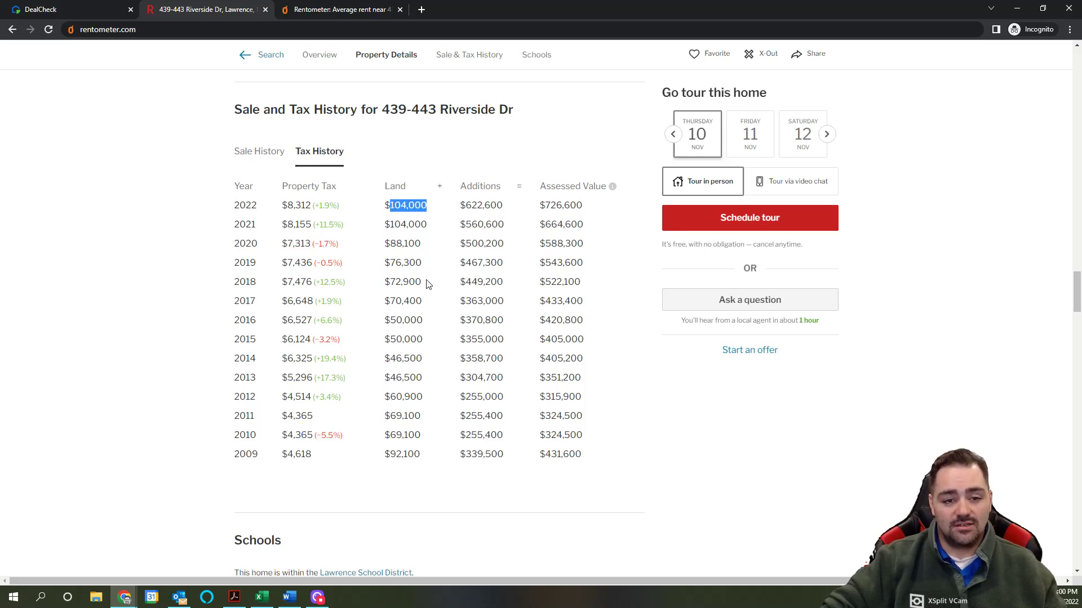
pyautogui.click(107, 10)
# Step: Enter a land value of $104,000
pyautogui.click(583, 420)
pyautogui.write('10')
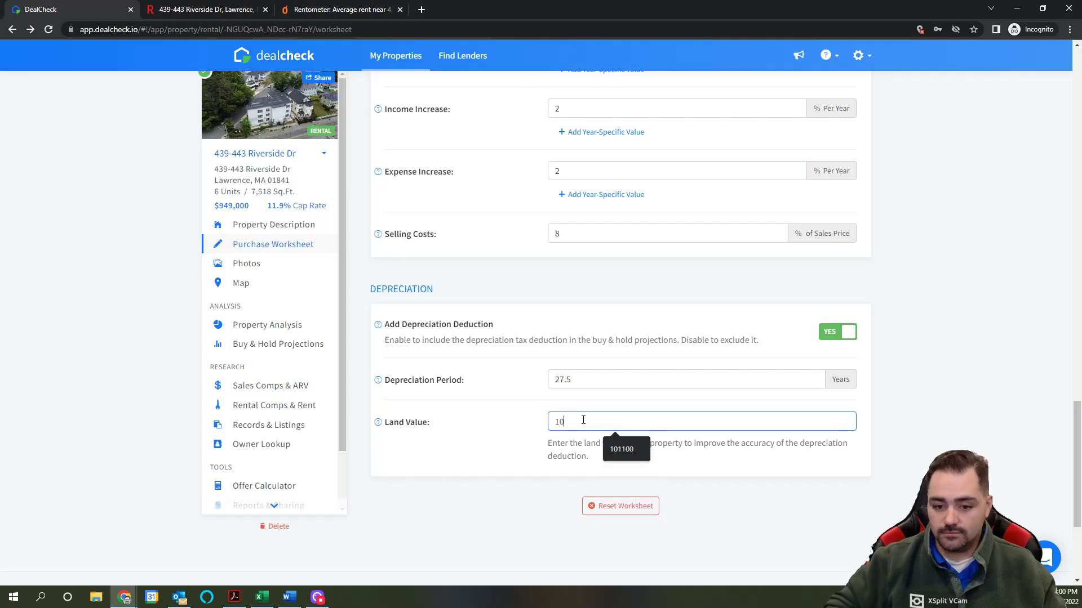
pyautogui.write('4000')
pyautogui.click(711, 500)
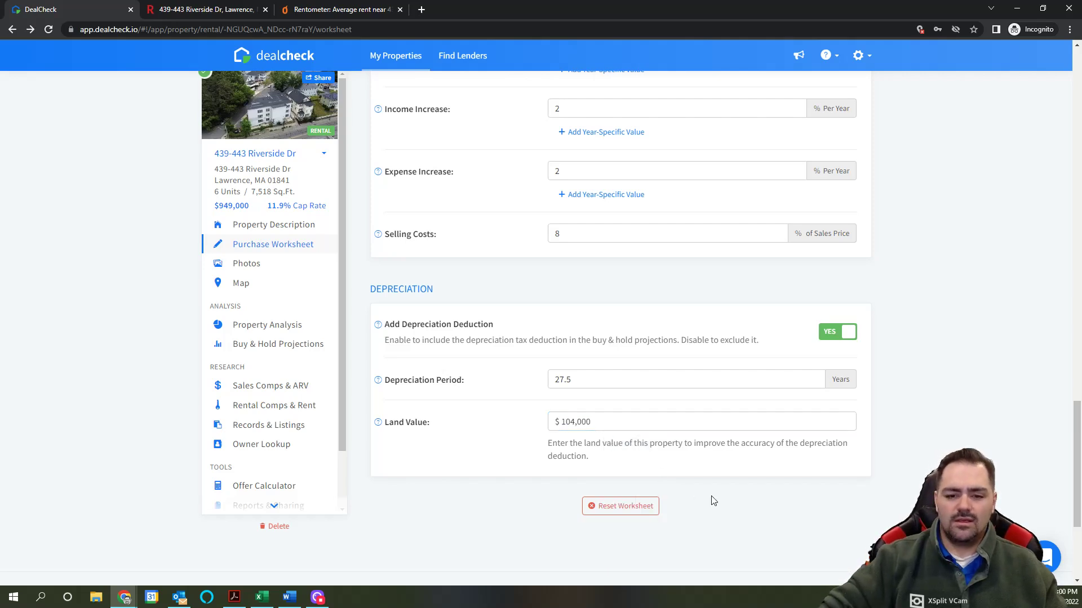
pyautogui.scroll(10, 712, 500)
pyautogui.scroll(10, 713, 501)
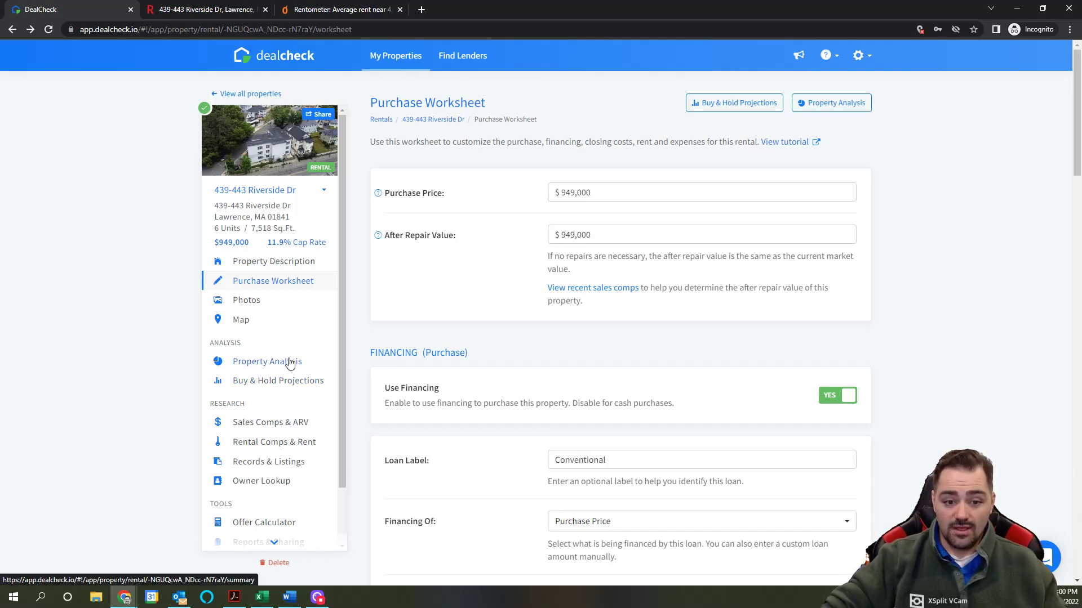
# Step: Change the After Repair Value to $1,150,000, then go to the Property Description page
pyautogui.click(596, 234)
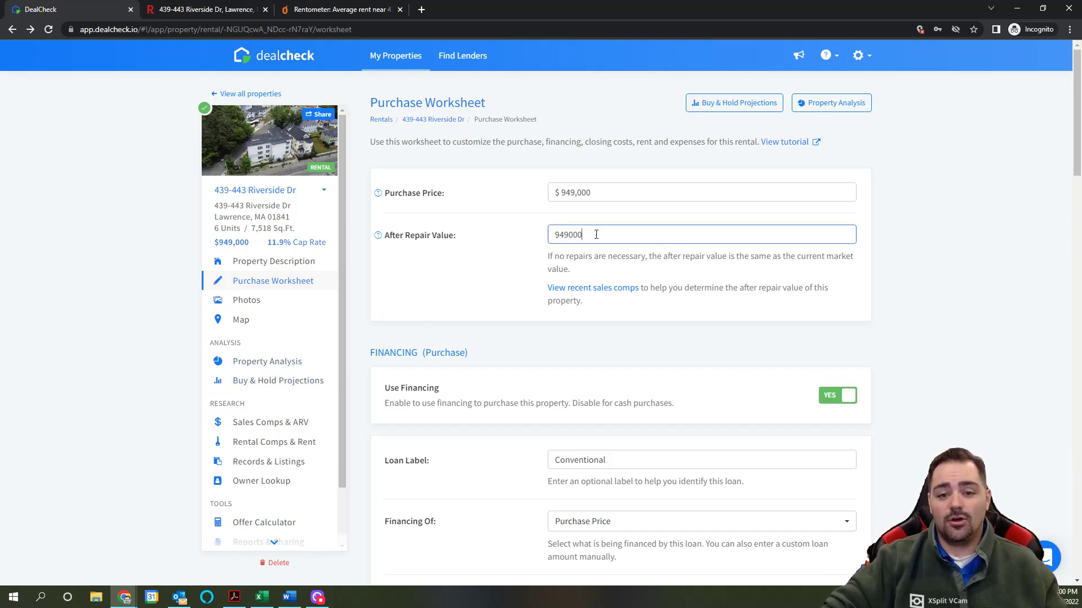
pyautogui.moveTo(596, 234); pyautogui.dragTo(535, 232)
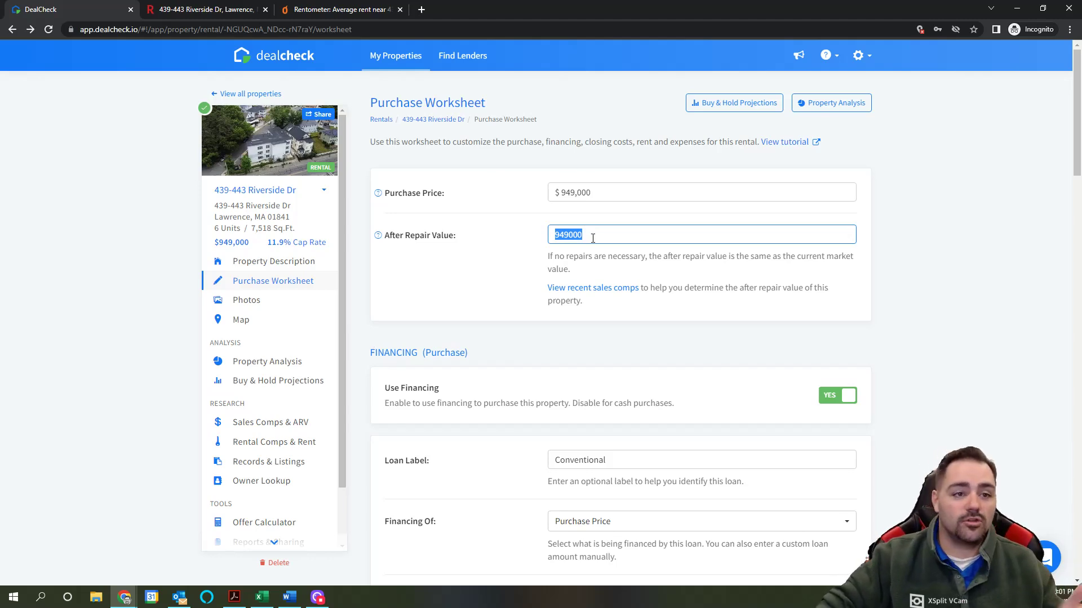
pyautogui.click(217, 11)
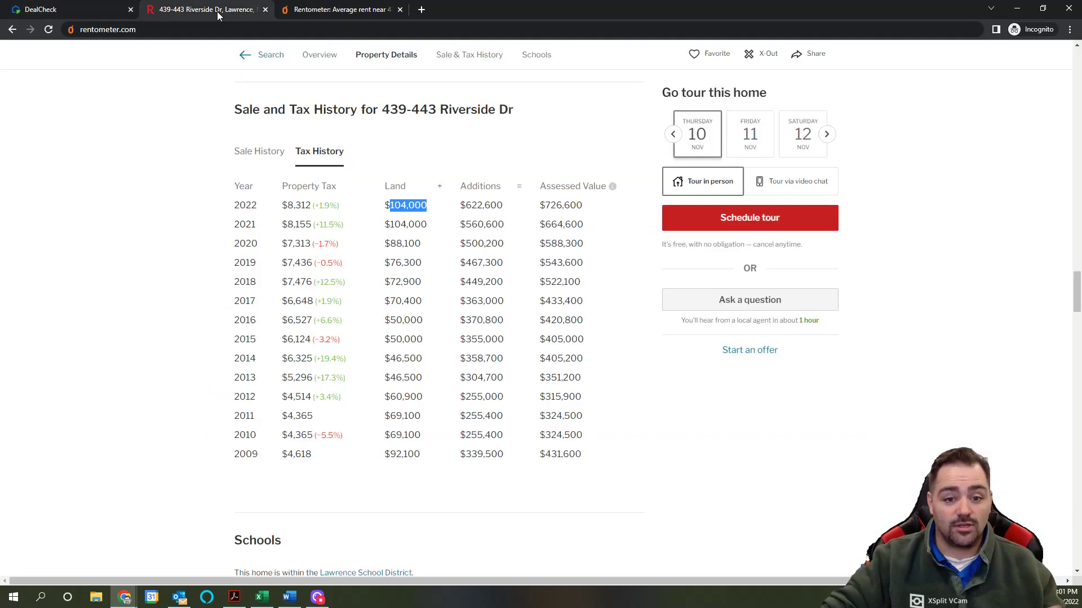
pyautogui.click(90, 12)
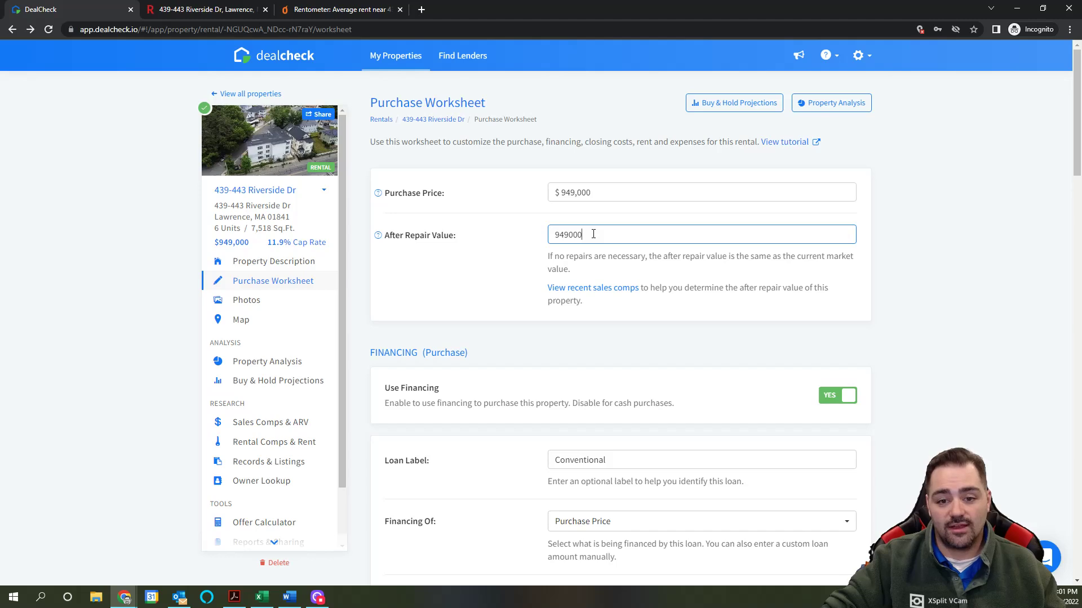
pyautogui.moveTo(583, 235); pyautogui.dragTo(524, 229)
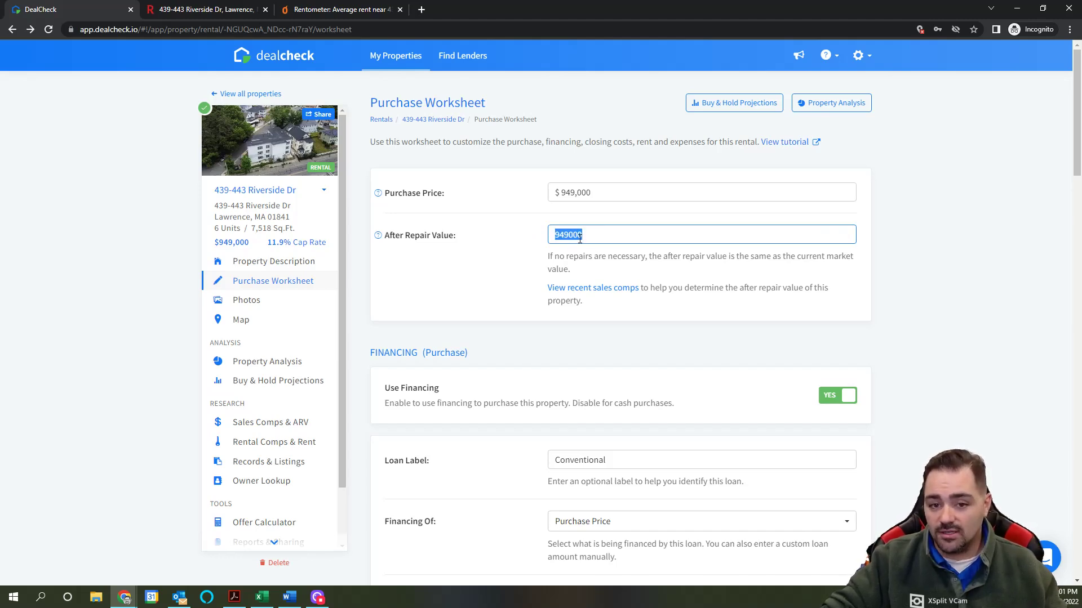
pyautogui.write('1150')
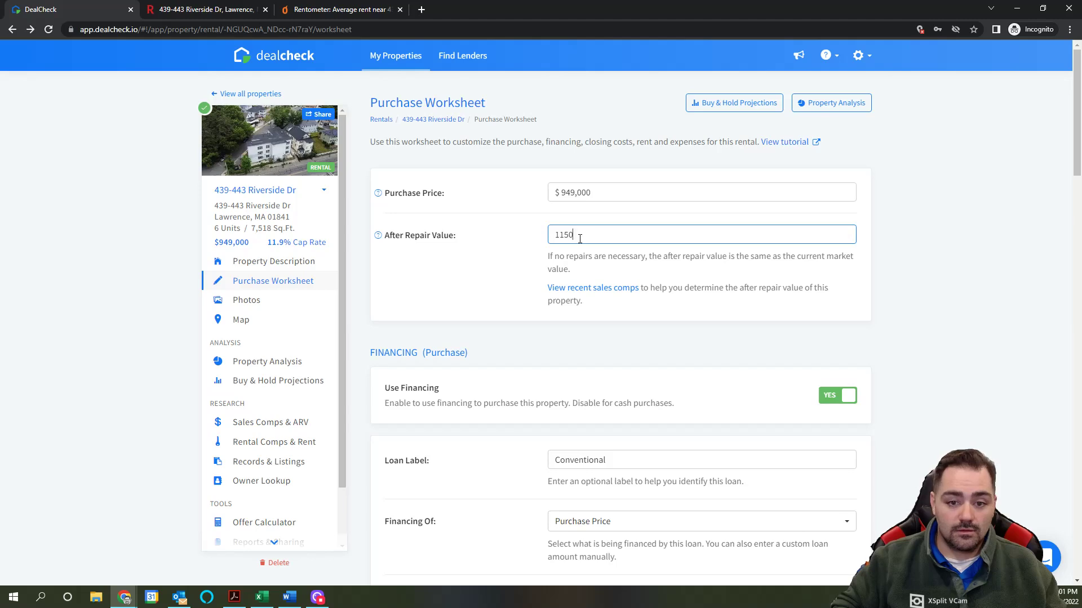
pyautogui.write('00')
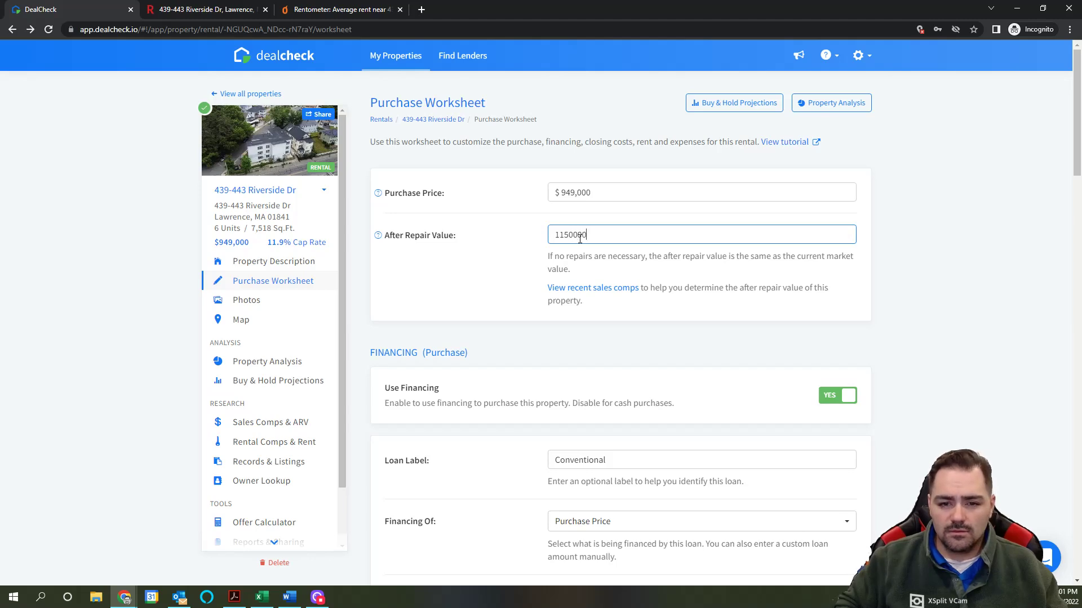
pyautogui.hotkey('shift', 'Tab')
pyautogui.press('Tab')
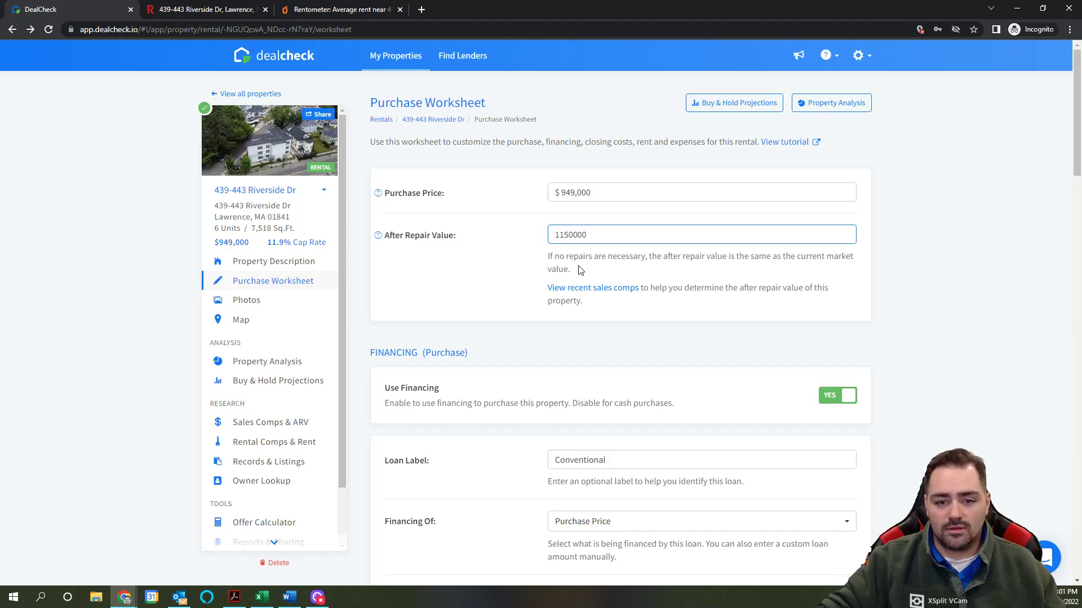
pyautogui.click(603, 270)
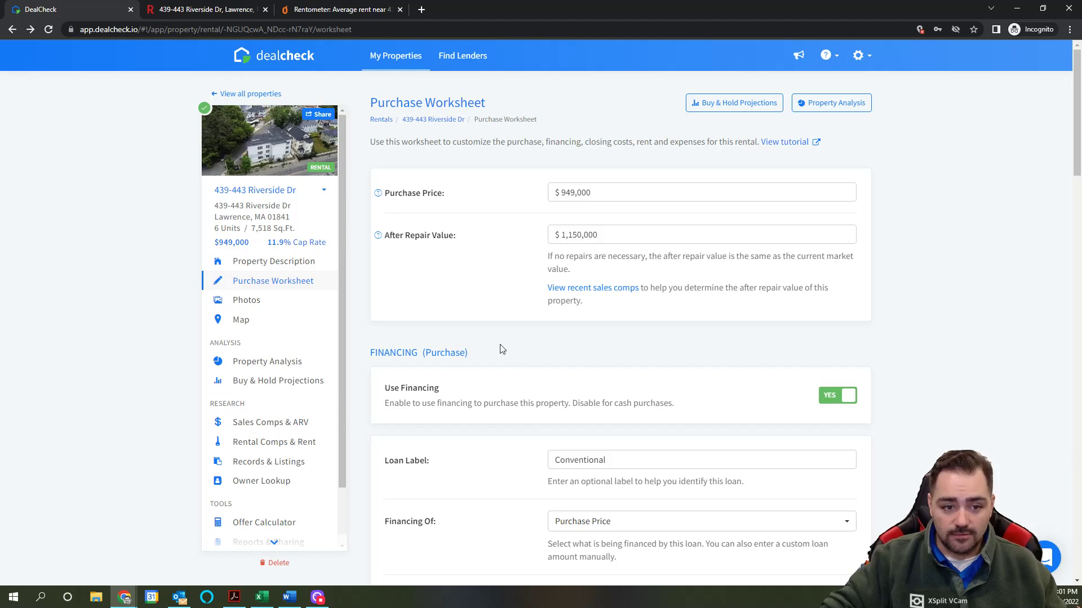
pyautogui.click(302, 262)
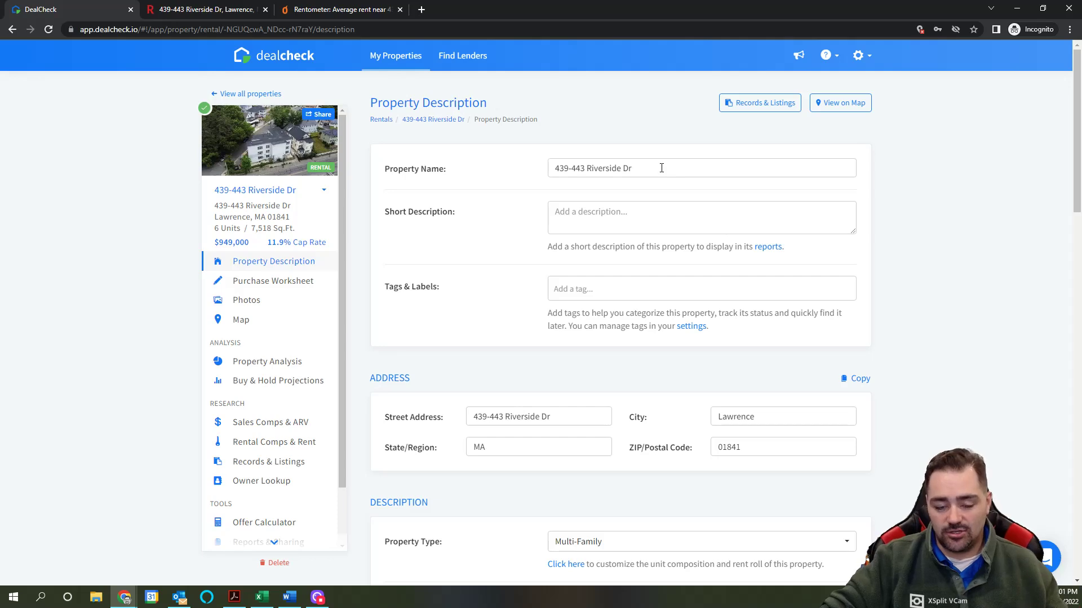
# Step: Replace the existing property name with 'Fancy 6plex' and commit the edit
pyautogui.click(632, 168)
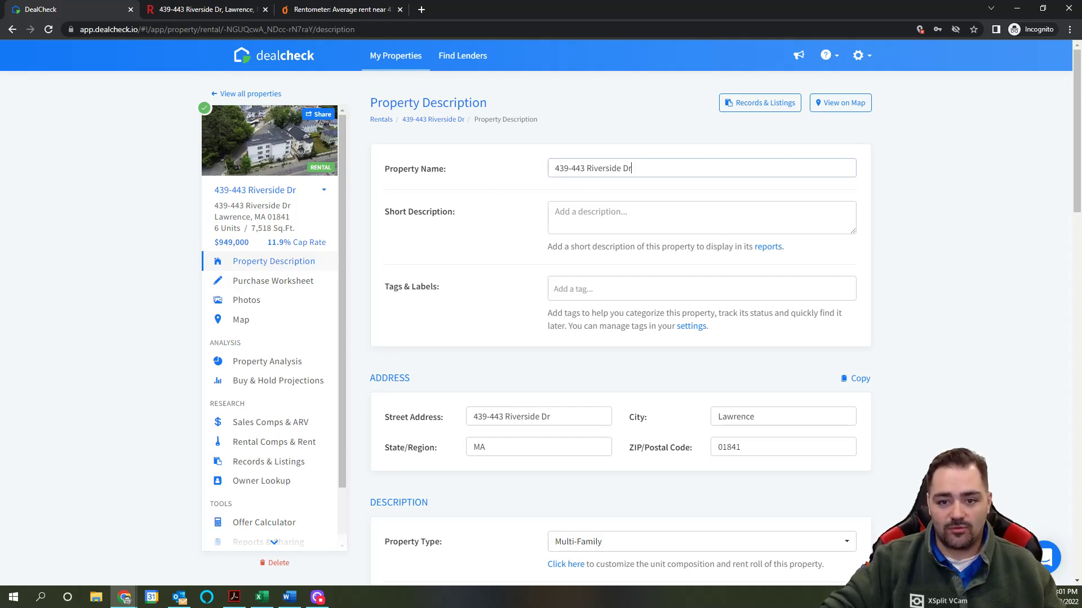
pyautogui.moveTo(632, 169); pyautogui.dragTo(482, 175)
pyautogui.write('Fanc')
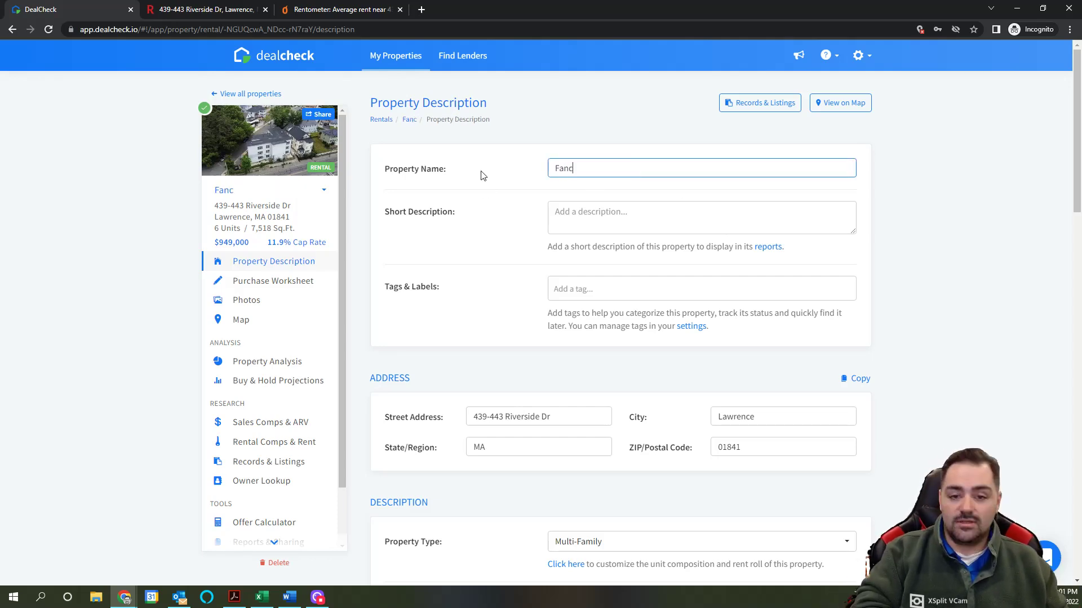
pyautogui.write('y 6plex')
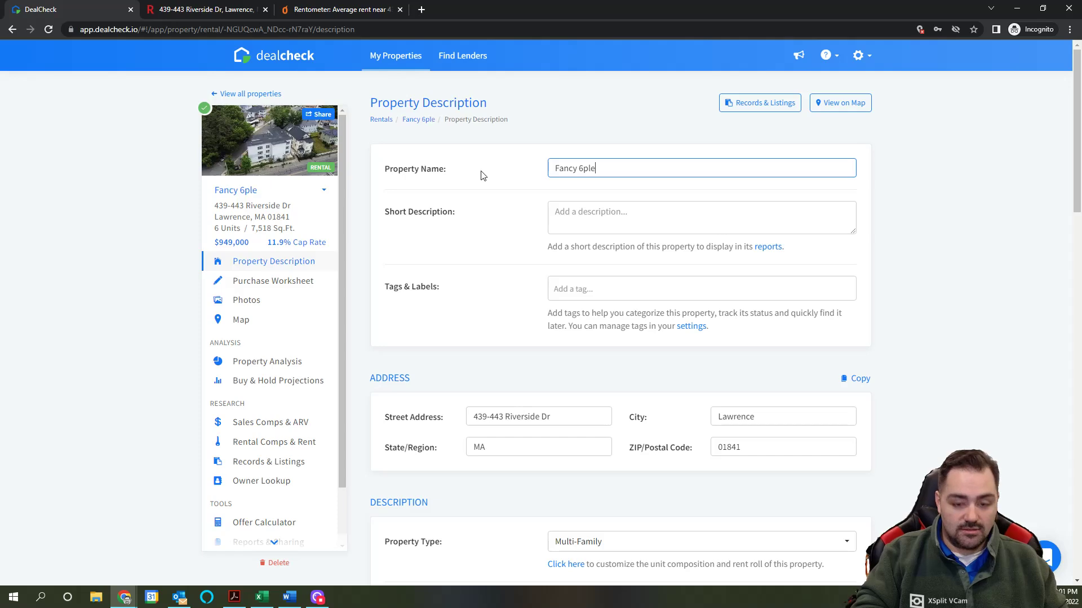
pyautogui.click(586, 214)
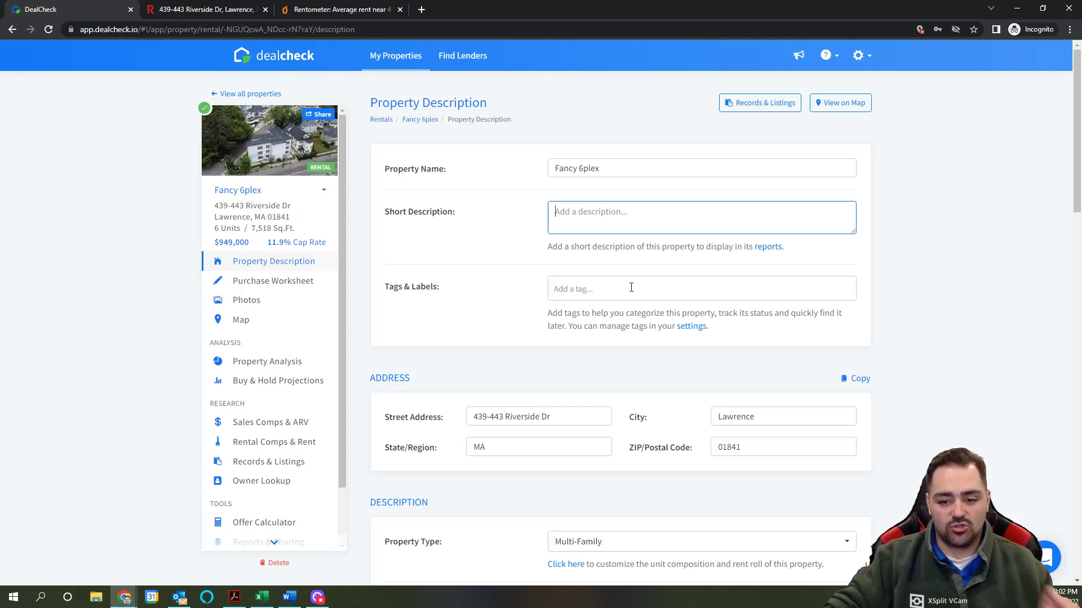
pyautogui.scroll(-5, 631, 288)
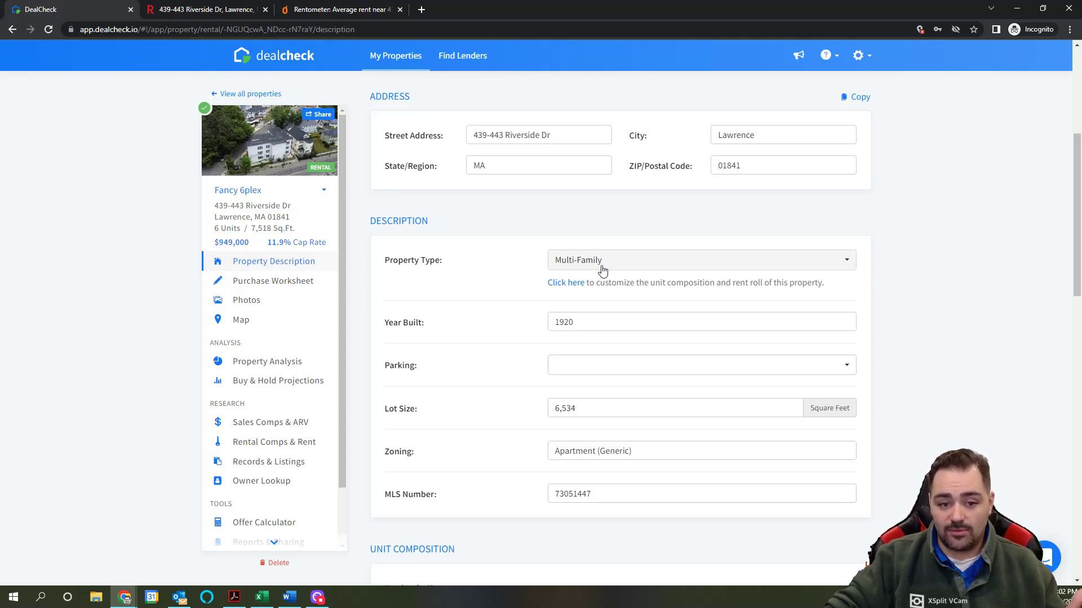
pyautogui.click(615, 267)
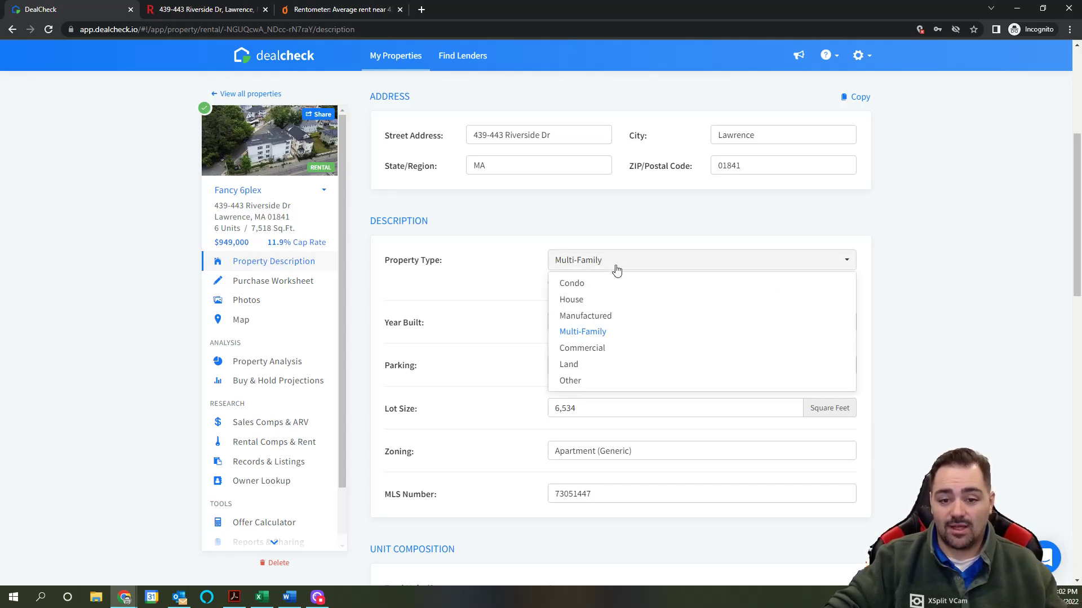
pyautogui.click(599, 234)
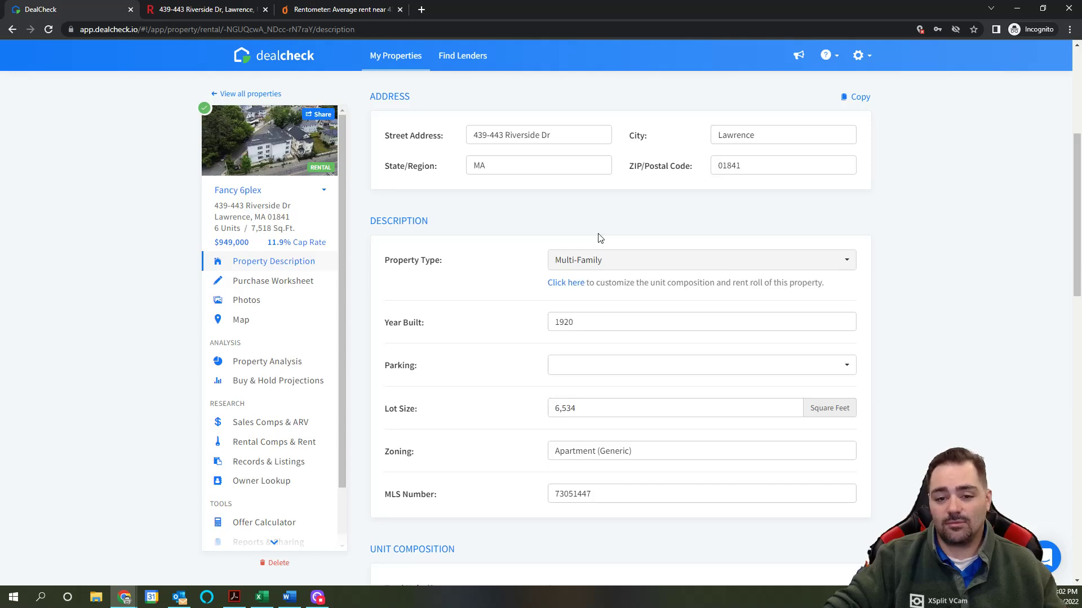
pyautogui.scroll(-1, 598, 234)
pyautogui.scroll(-1, 550, 338)
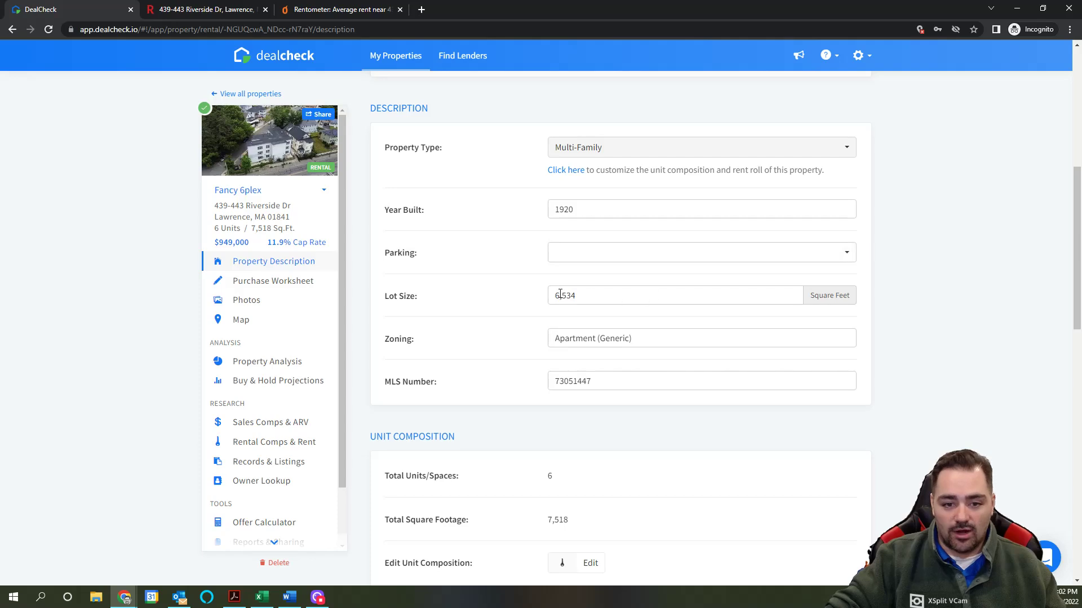
pyautogui.scroll(-4, 688, 360)
pyautogui.scroll(-1, 684, 358)
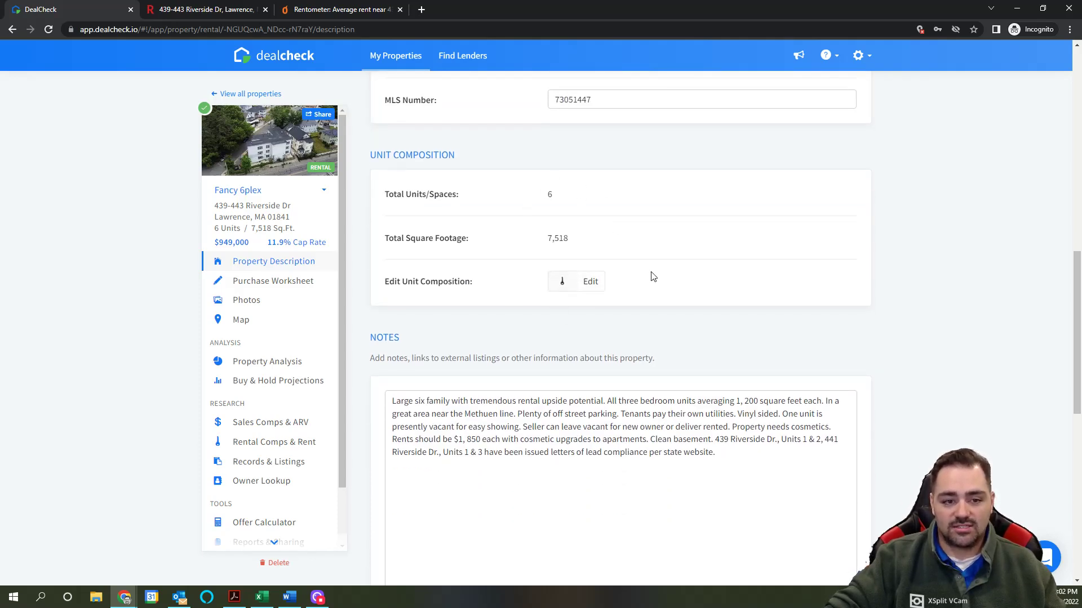
pyautogui.scroll(-5, 772, 330)
pyautogui.scroll(3, 773, 328)
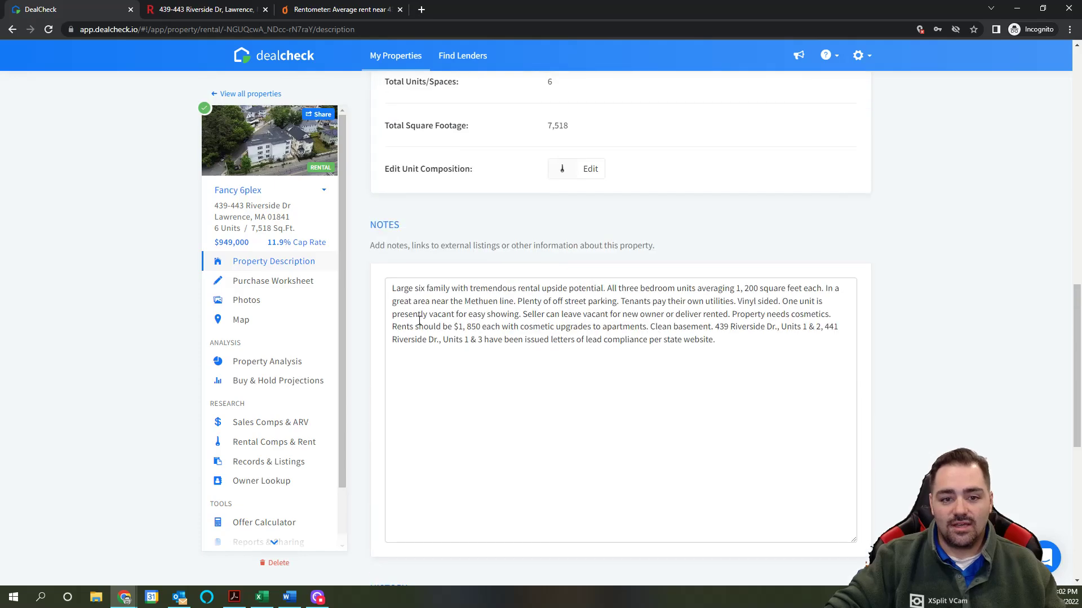
pyautogui.moveTo(394, 298); pyautogui.dragTo(716, 341)
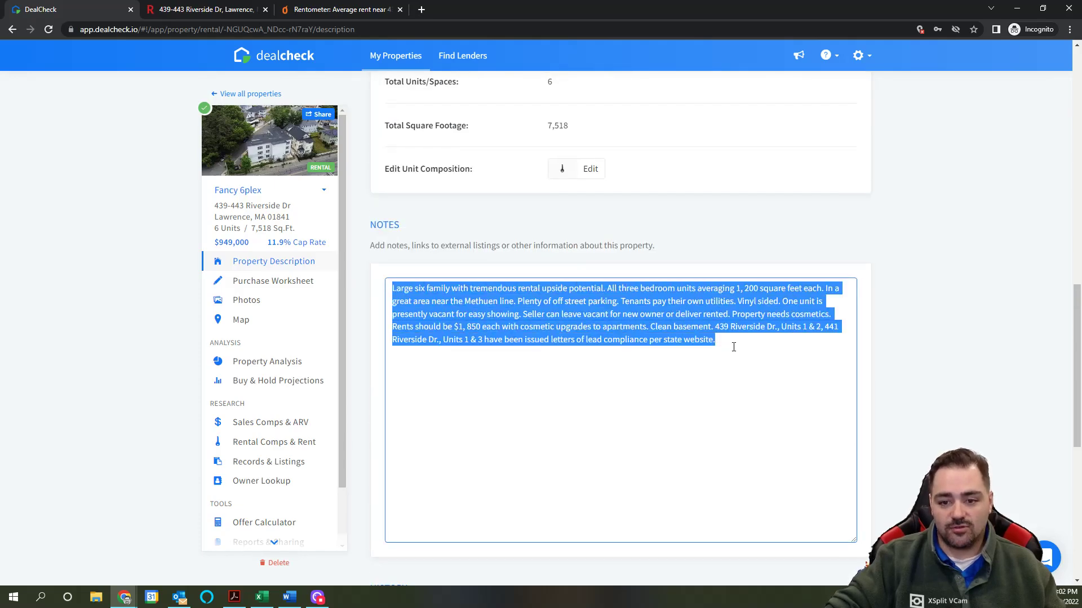
pyautogui.scroll(-2, 733, 347)
pyautogui.scroll(-3, 733, 347)
pyautogui.scroll(8, 733, 351)
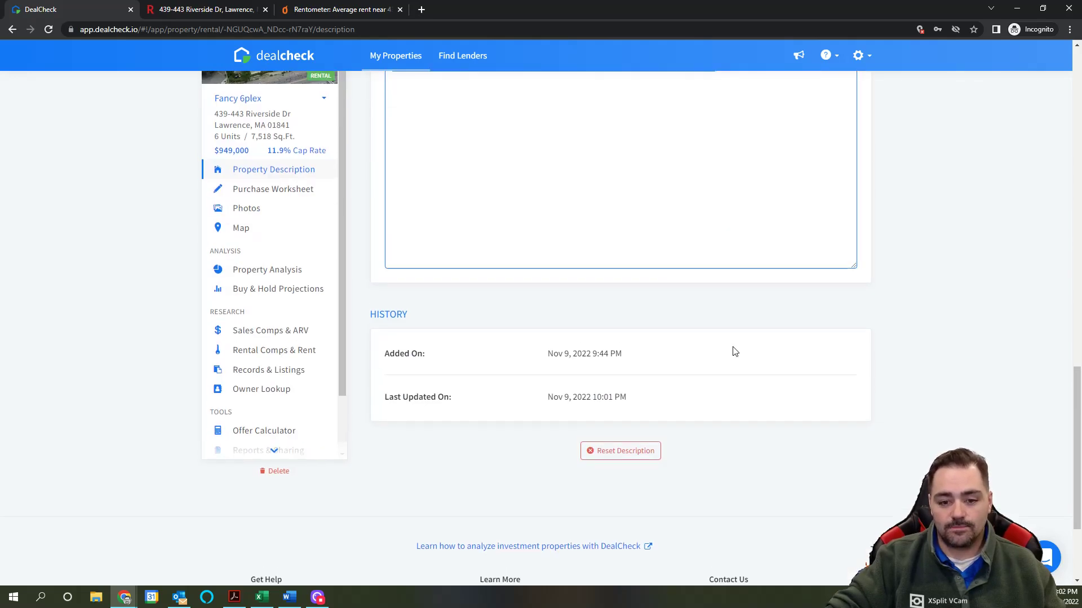
pyautogui.scroll(-3, 688, 357)
pyautogui.scroll(-5, 585, 444)
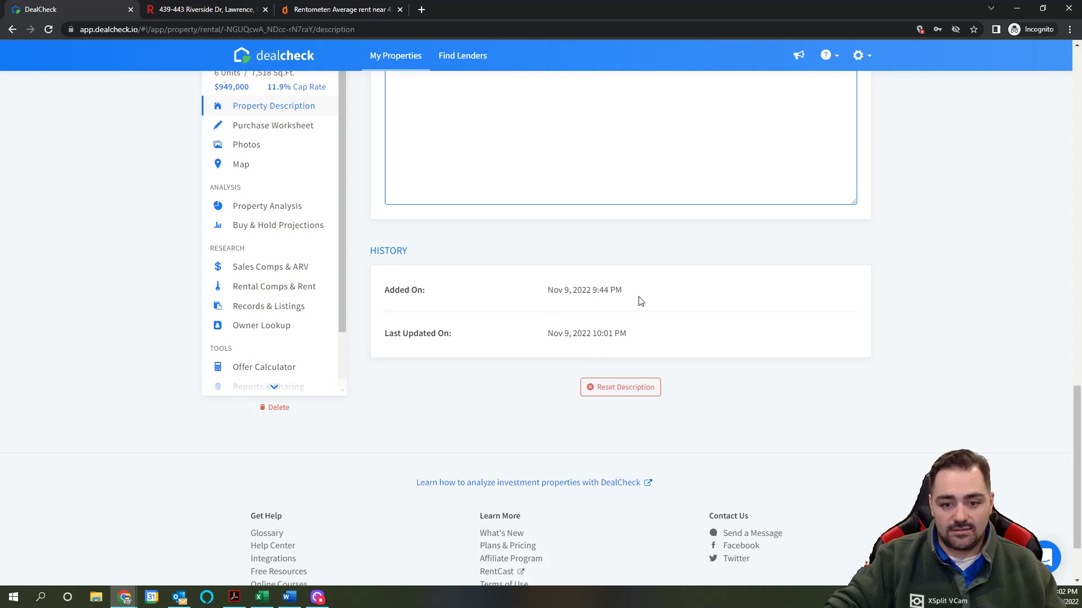
pyautogui.scroll(6, 699, 324)
pyautogui.scroll(2, 692, 321)
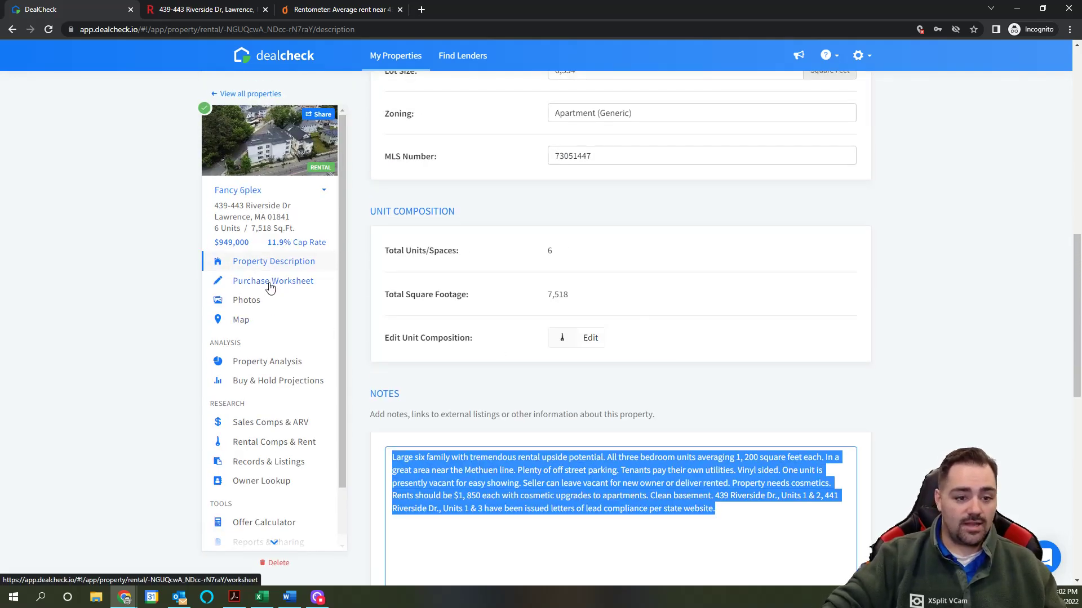
# Step: Open Property Analysis and review Valuation, Cash Flow, Investment Returns and Financial Ratios
pyautogui.click(269, 363)
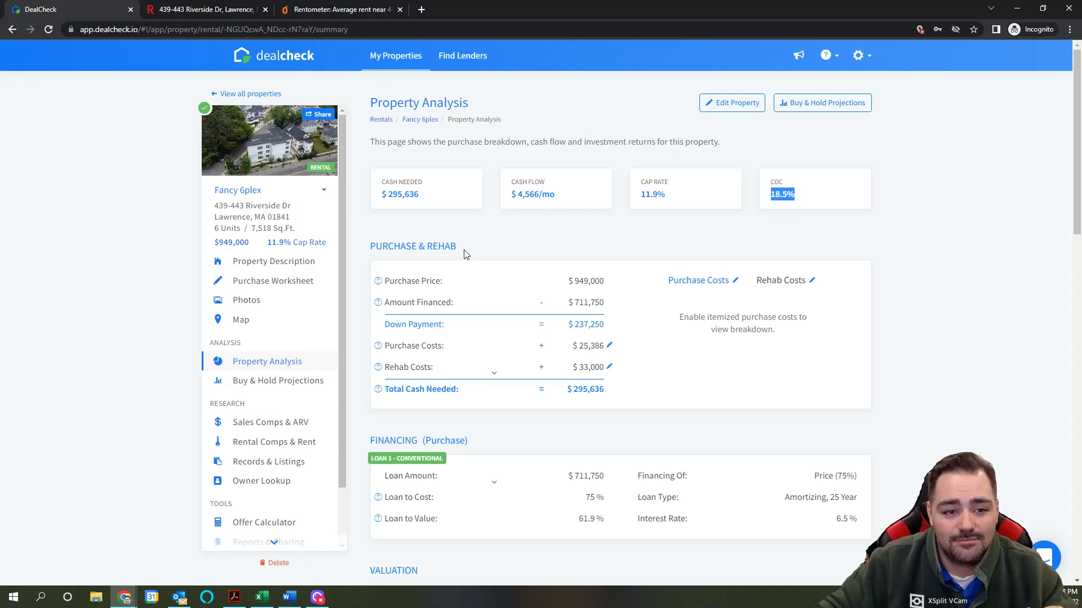
pyautogui.scroll(-2, 881, 310)
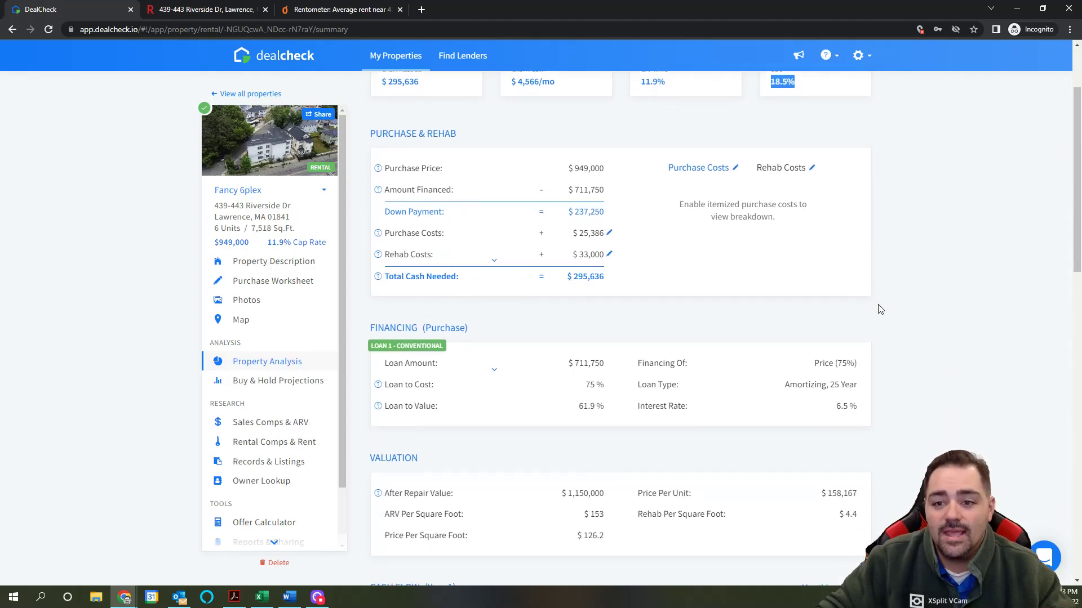
pyautogui.scroll(1, 880, 309)
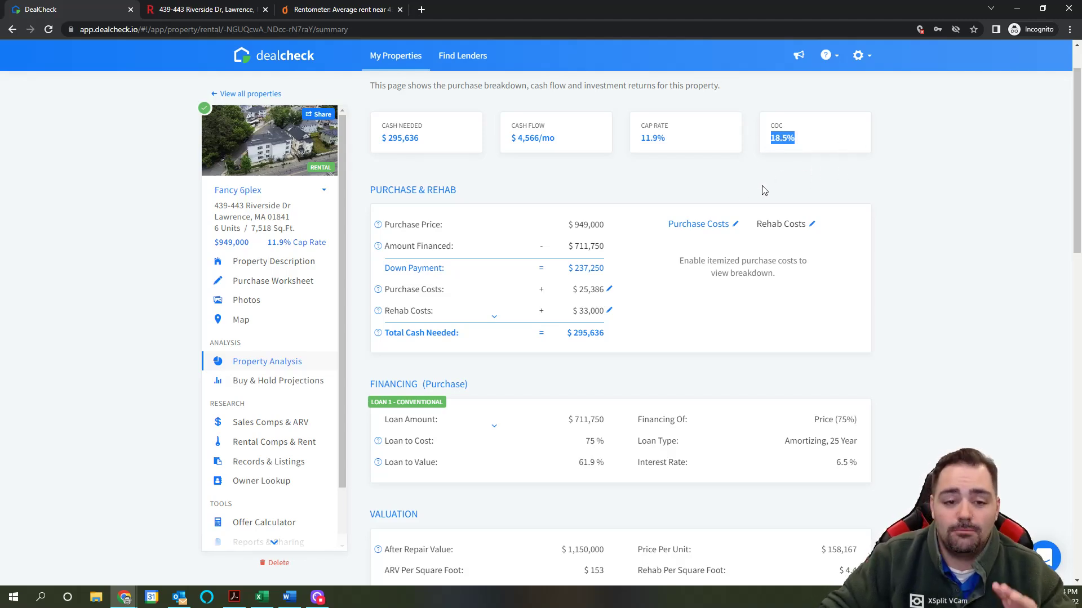
pyautogui.scroll(-2, 762, 194)
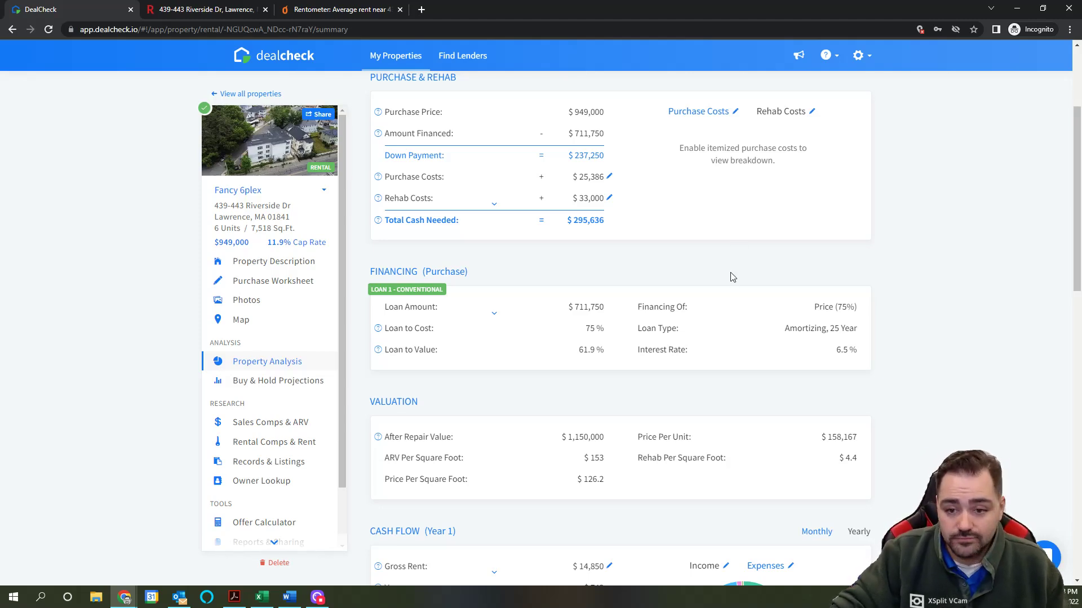
pyautogui.scroll(-4, 732, 277)
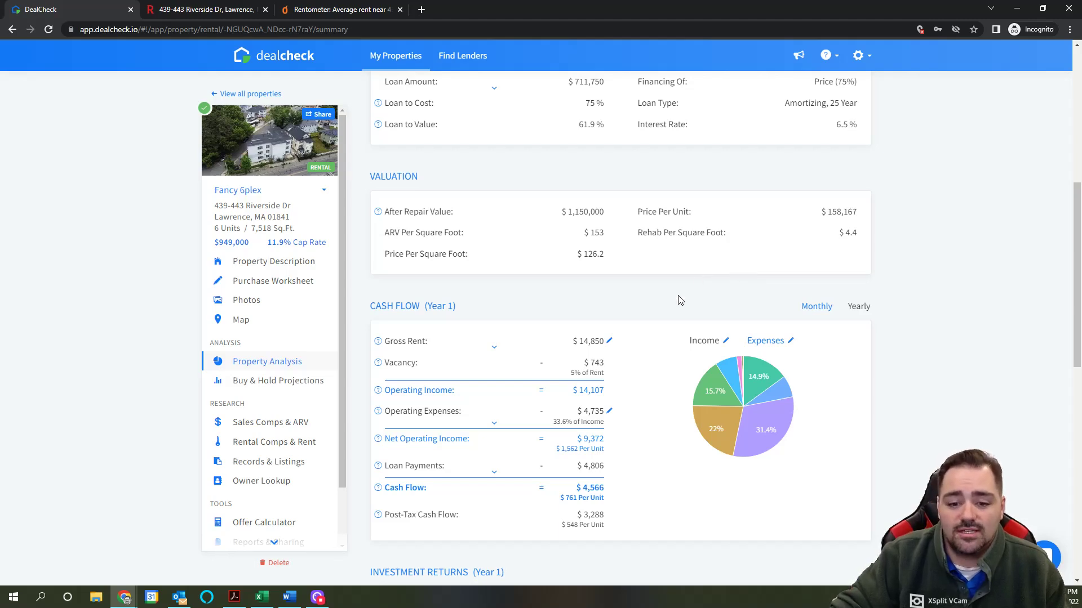
pyautogui.scroll(-1, 678, 296)
pyautogui.scroll(-1, 659, 290)
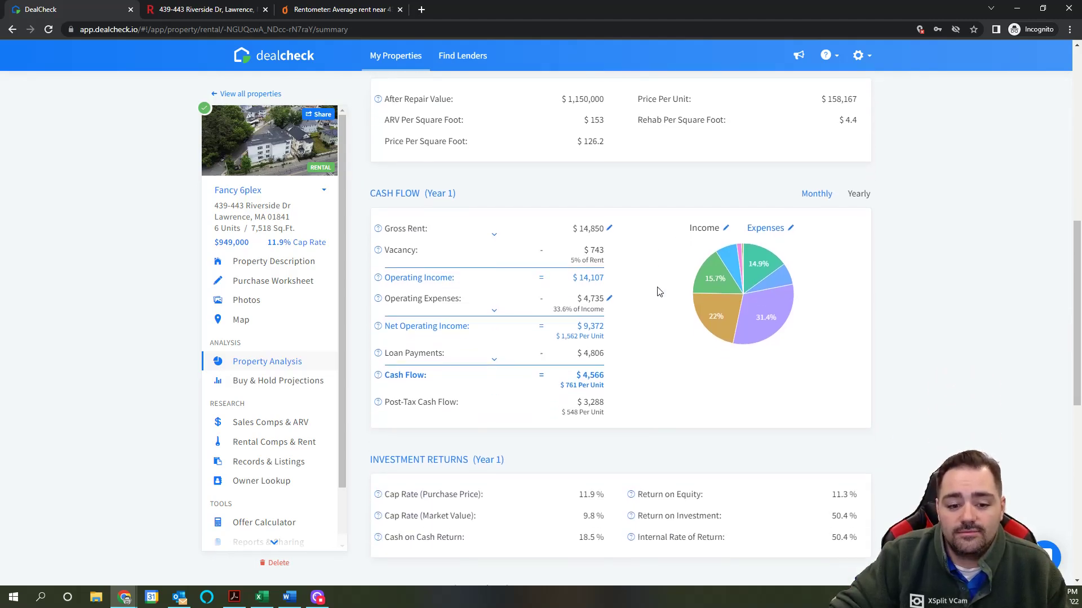
pyautogui.scroll(2, 659, 285)
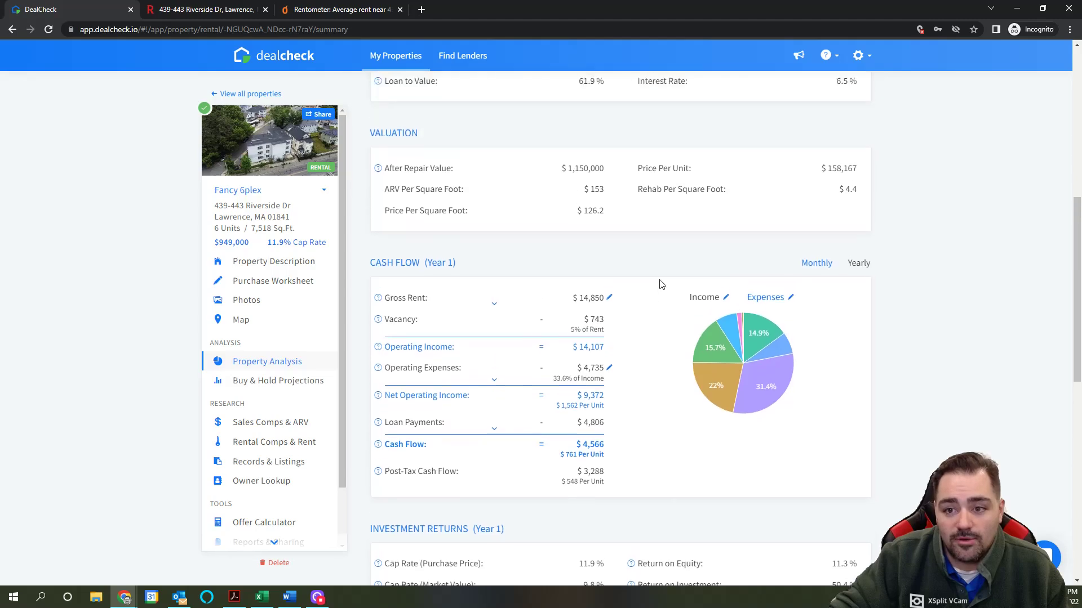
pyautogui.scroll(-6, 659, 285)
pyautogui.scroll(-2, 670, 301)
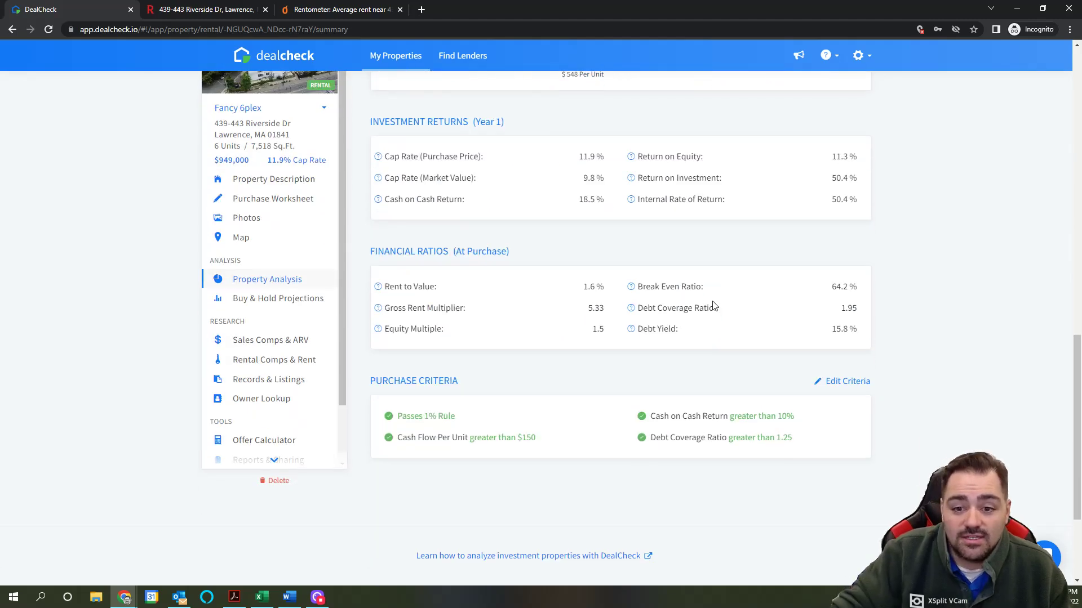
# Step: Highlight the 1.95 Debt Coverage Ratio value among the financial ratios
pyautogui.moveTo(842, 308); pyautogui.dragTo(851, 307)
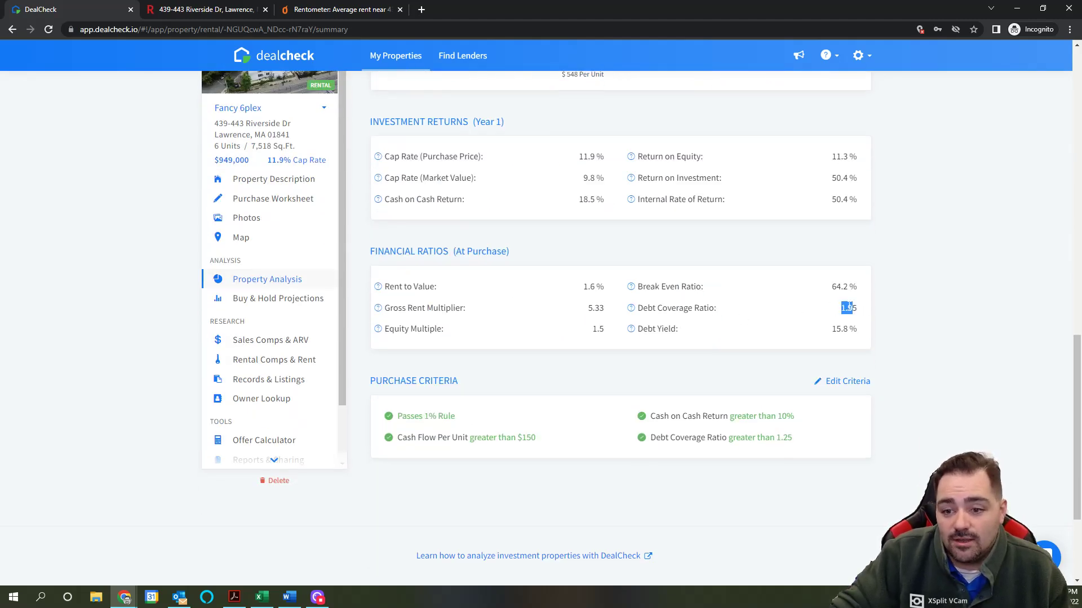
pyautogui.click(859, 308)
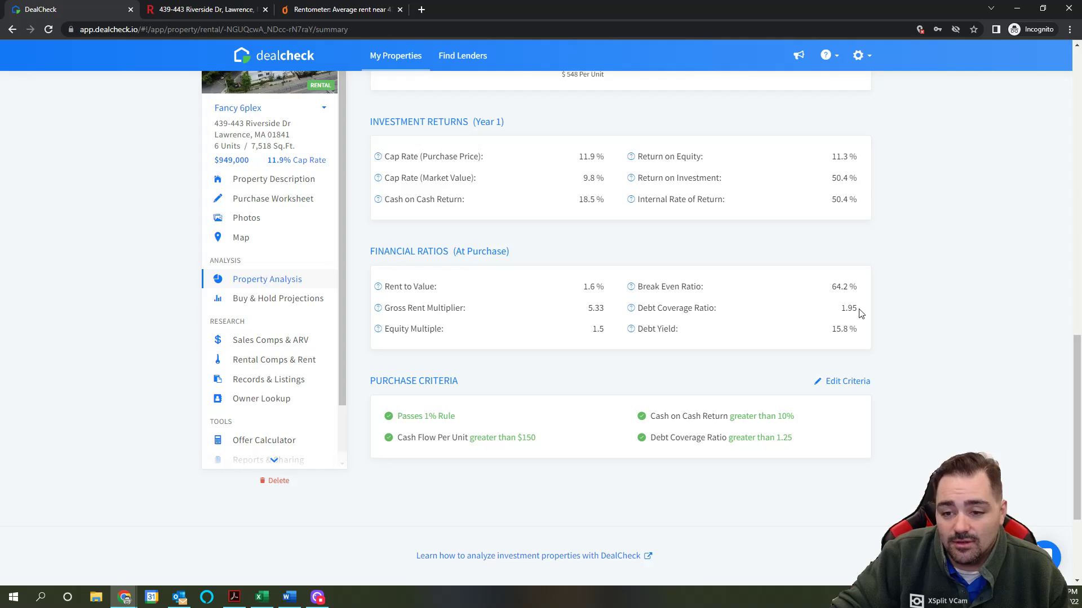
pyautogui.moveTo(842, 308); pyautogui.dragTo(857, 308)
pyautogui.click(857, 309)
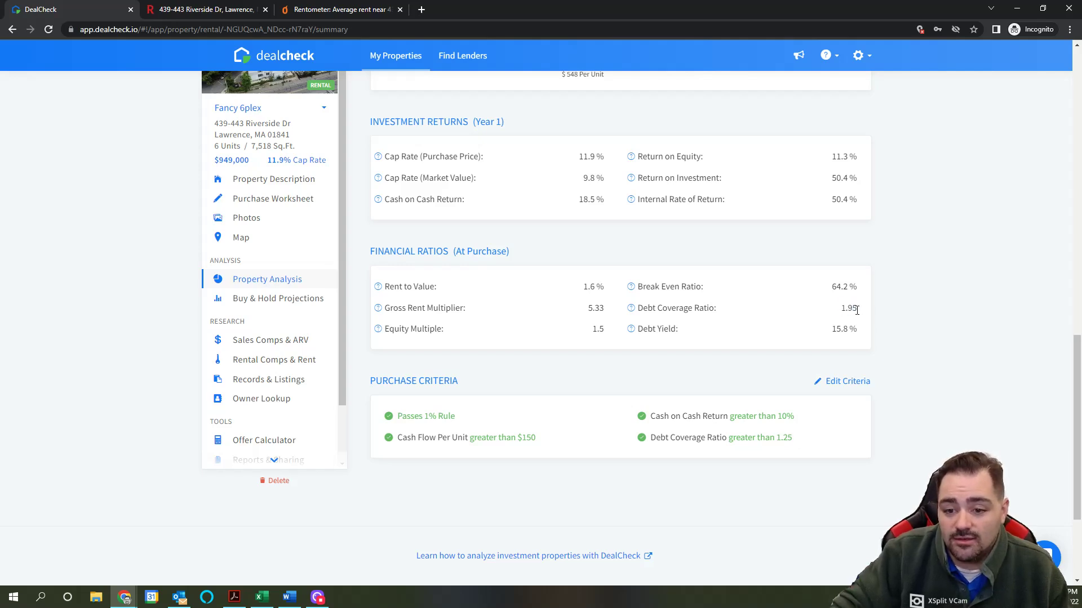
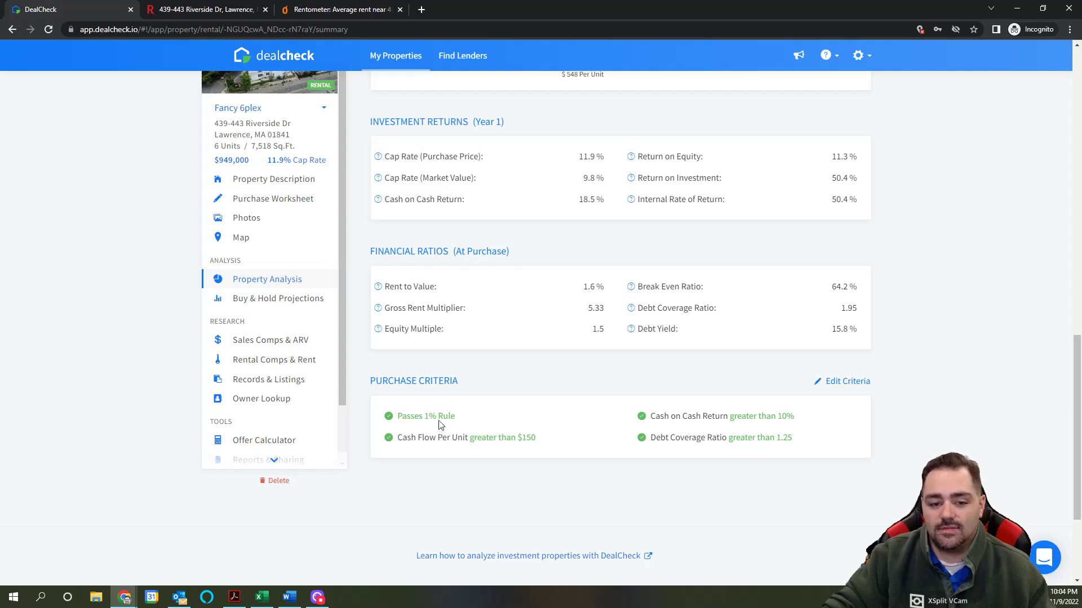
# Step: Show Sales Comps & ARV: $586,400 Zestimate, $1,150,000 ARV, and no comparable sales yet
pyautogui.scroll(9, 778, 455)
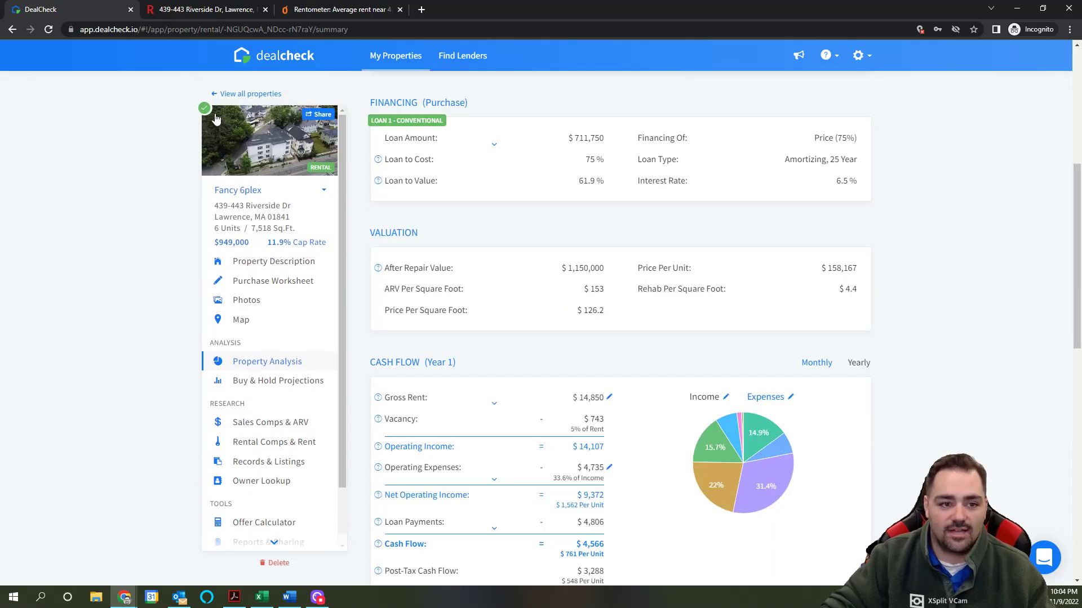
pyautogui.moveTo(206, 114)
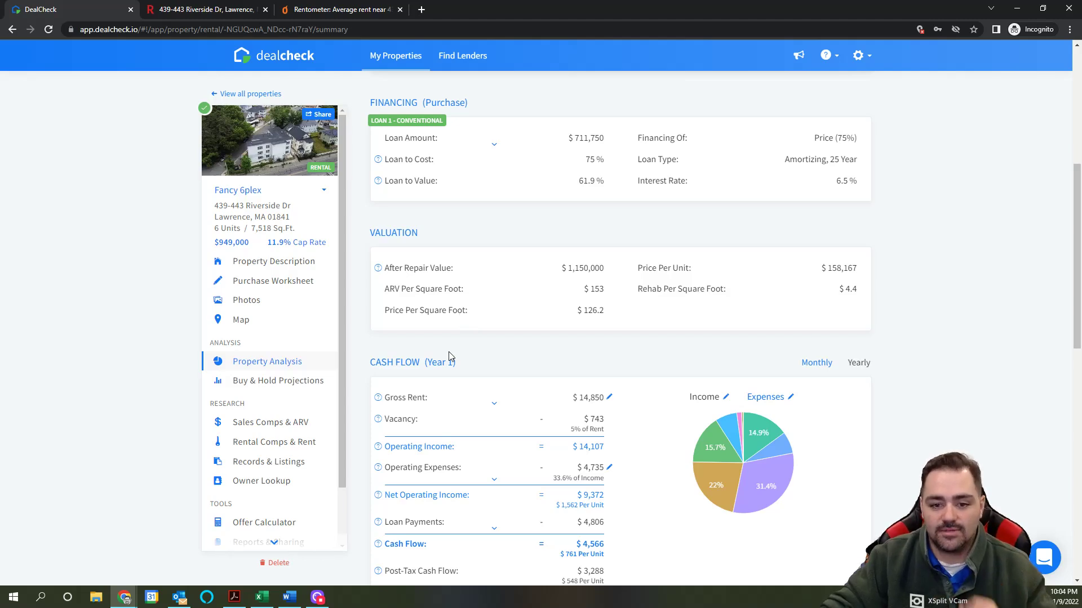
pyautogui.scroll(-2, 405, 340)
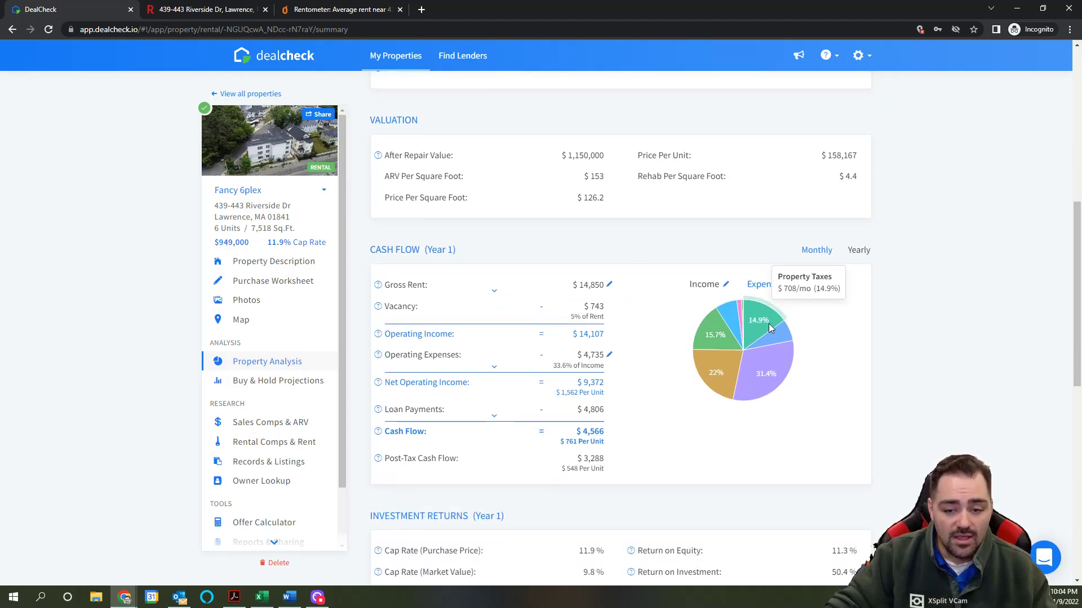
pyautogui.scroll(-2, 772, 332)
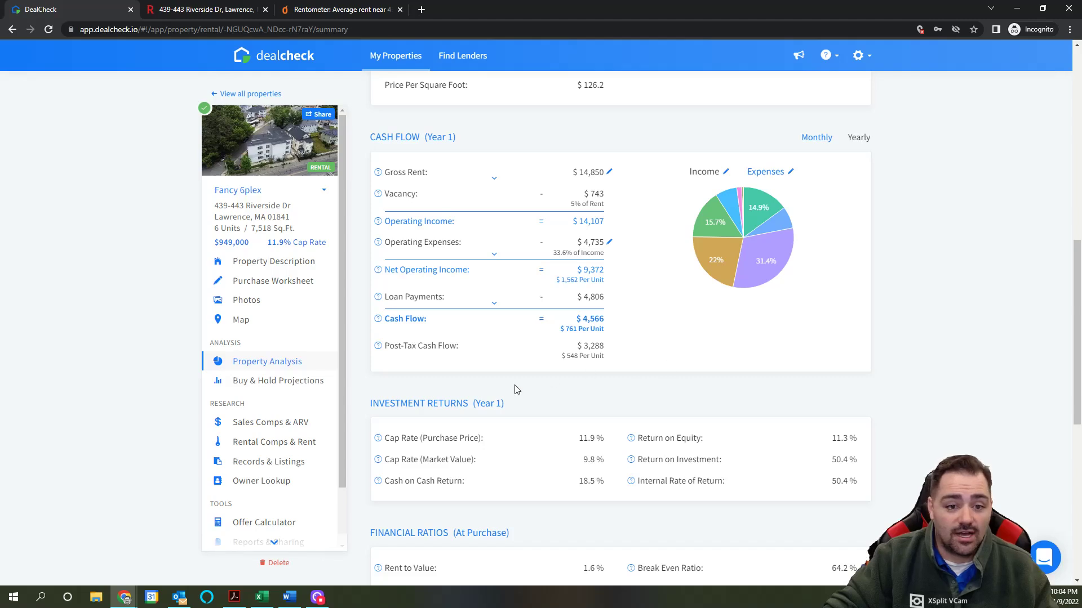
pyautogui.click(273, 425)
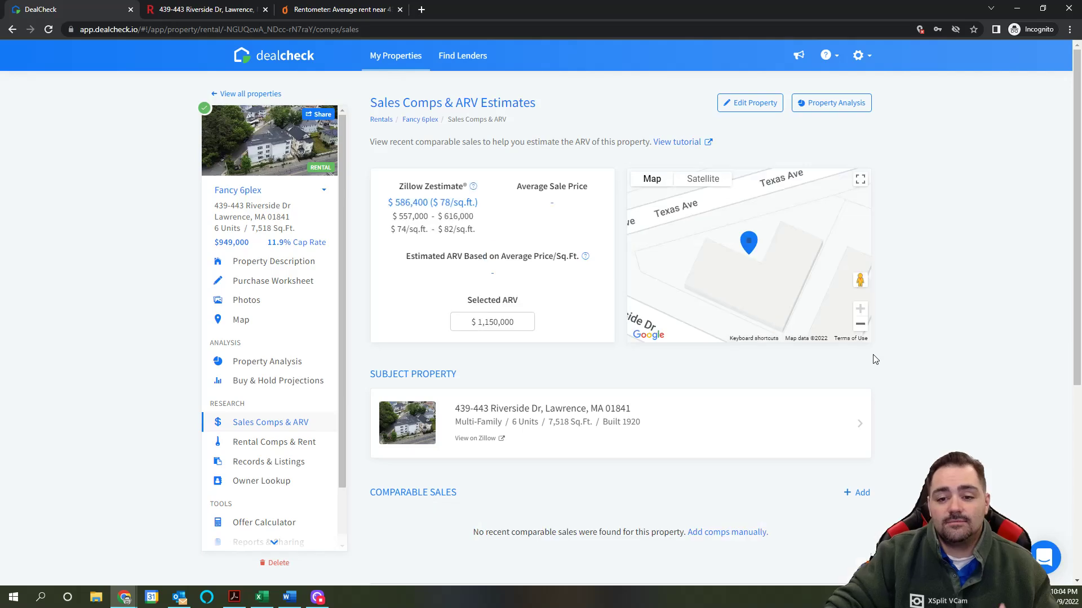
pyautogui.scroll(-2, 874, 354)
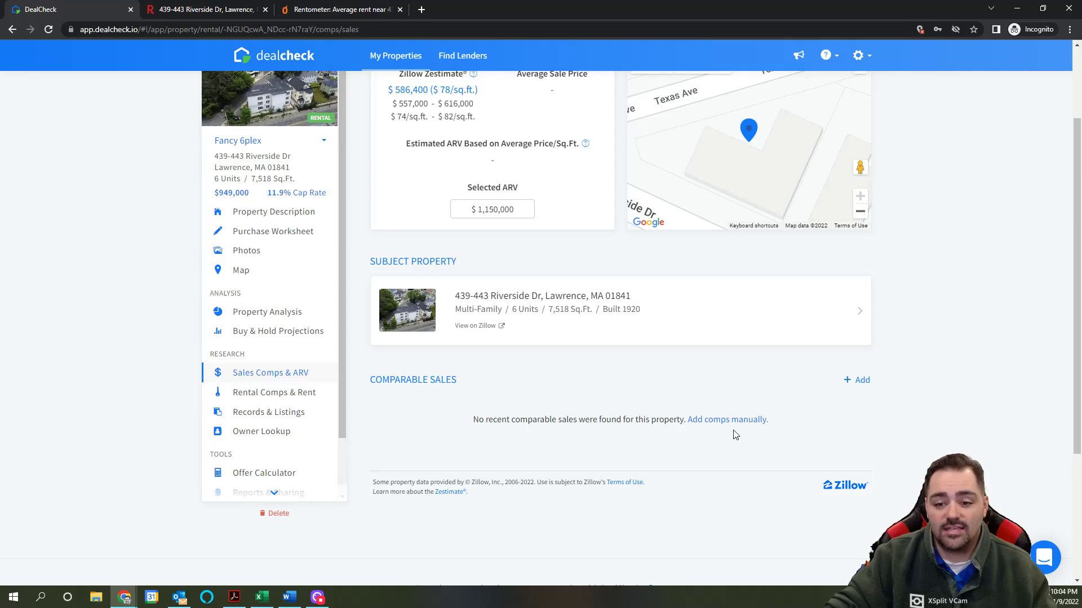
pyautogui.click(223, 9)
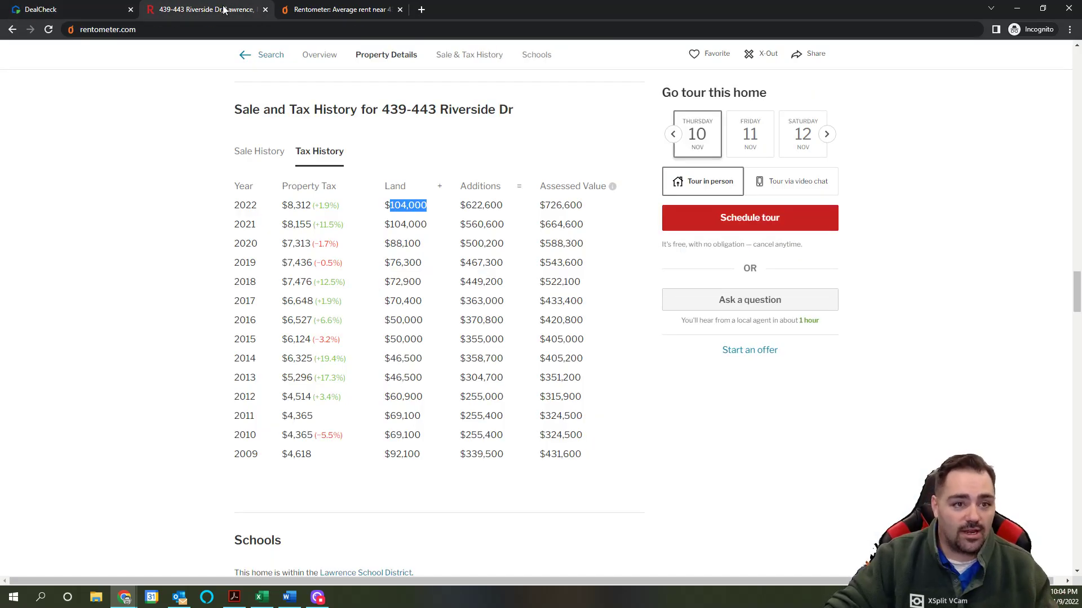
pyautogui.scroll(5, 394, 293)
pyautogui.scroll(-20, 395, 293)
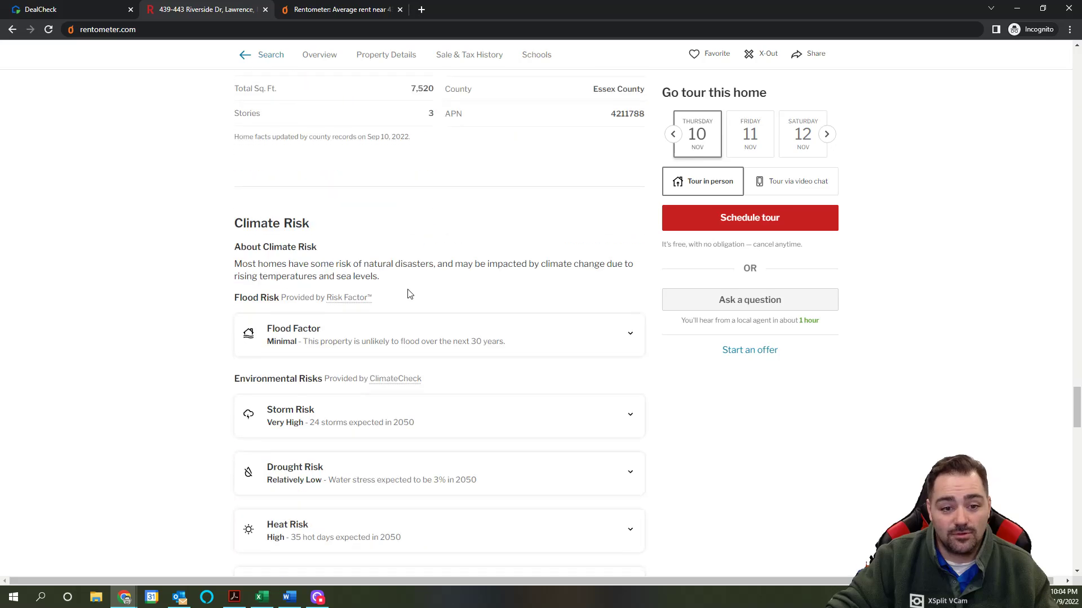
pyautogui.scroll(-15, 408, 292)
pyautogui.scroll(3, 410, 293)
pyautogui.scroll(-8, 363, 263)
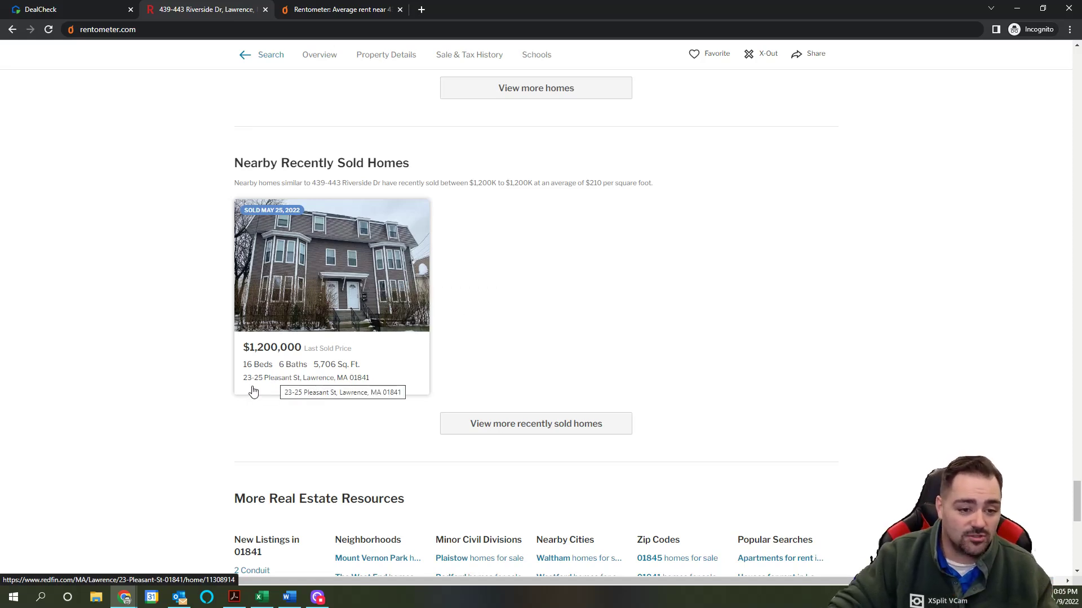
pyautogui.click(50, 10)
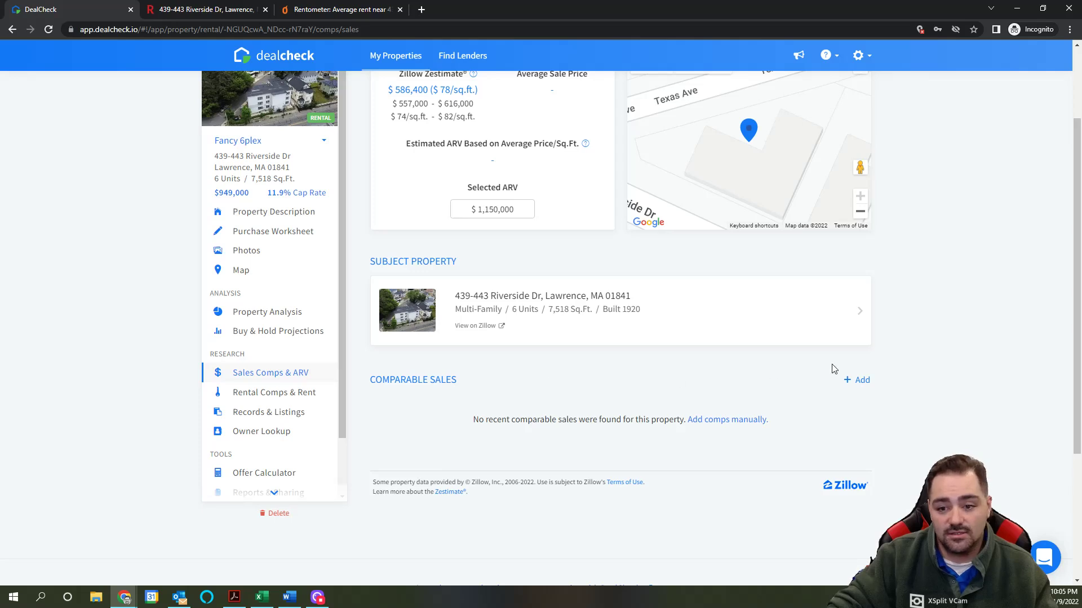
pyautogui.click(860, 380)
pyautogui.click(410, 131)
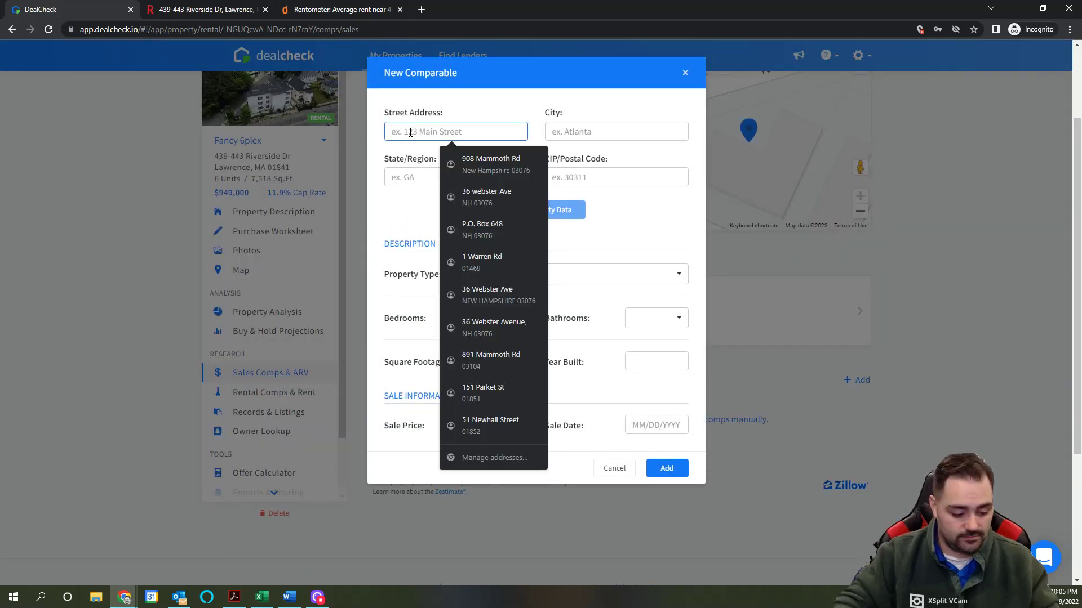
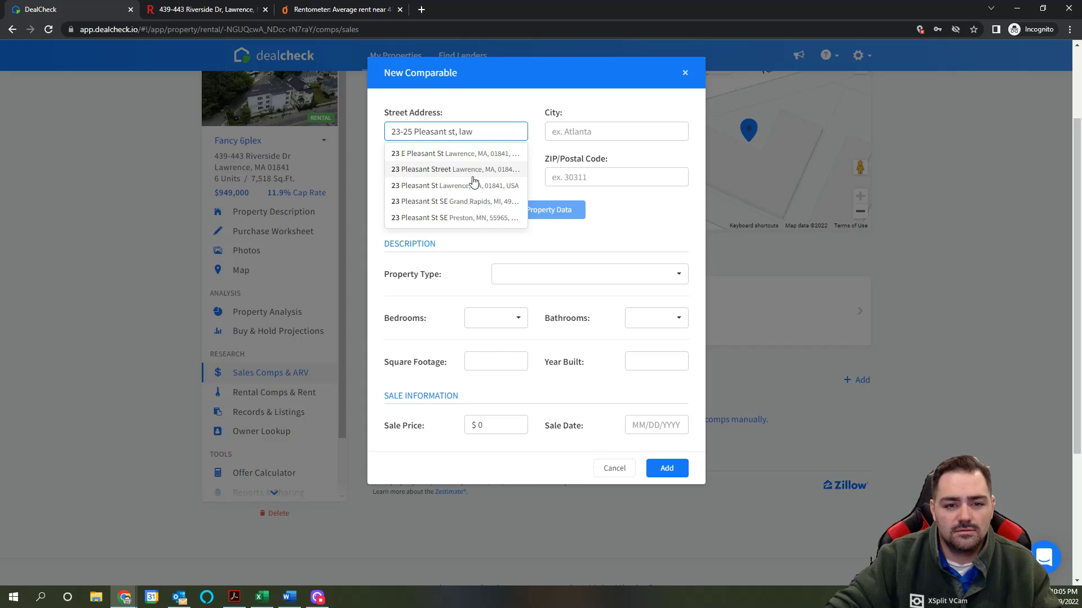
pyautogui.click(472, 171)
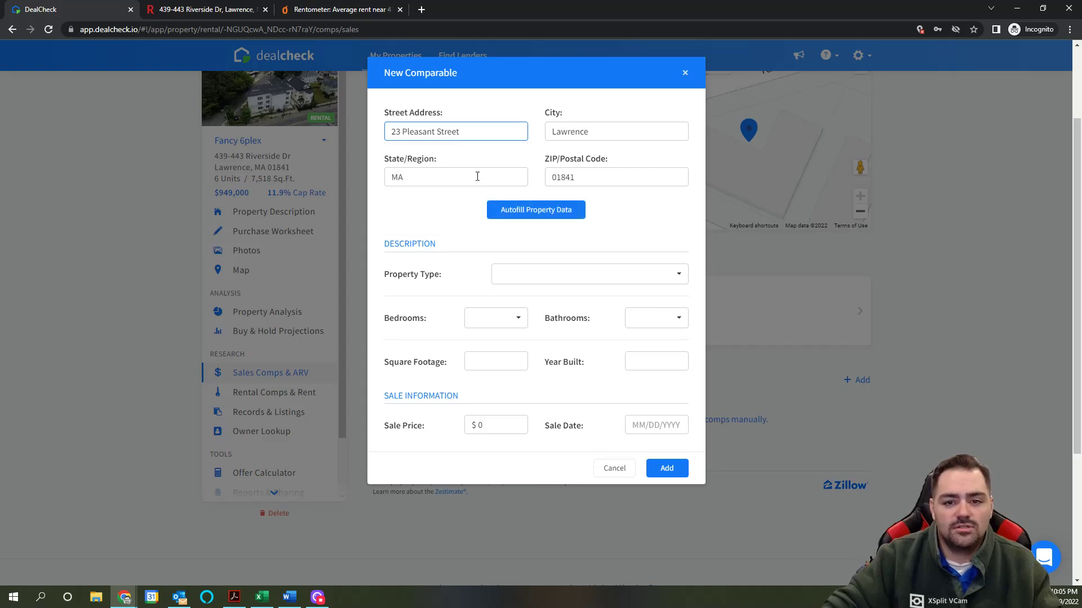
pyautogui.click(539, 211)
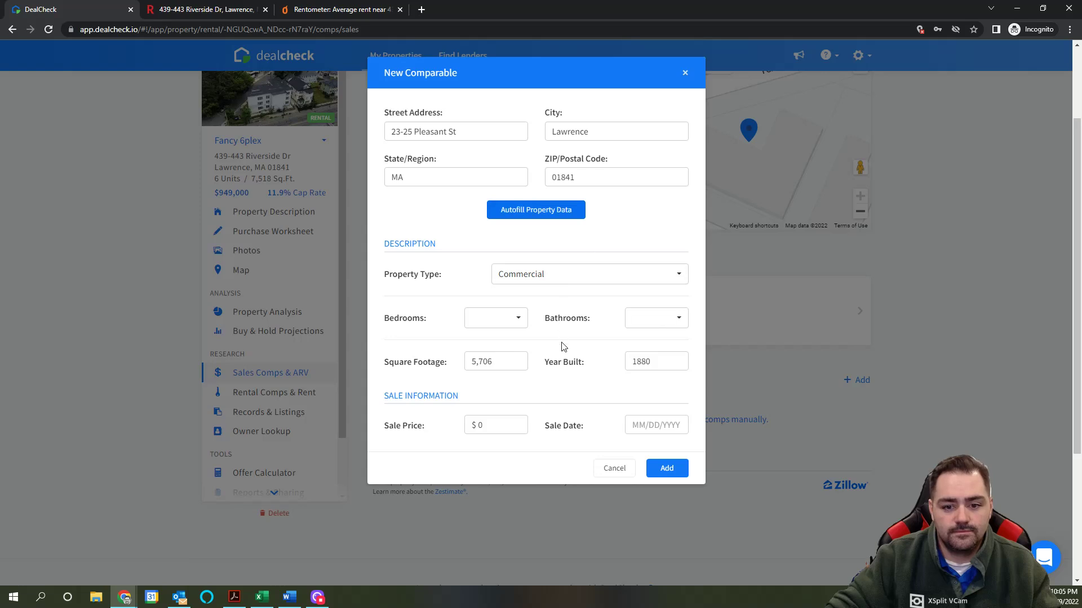
pyautogui.click(235, 12)
pyautogui.click(94, 7)
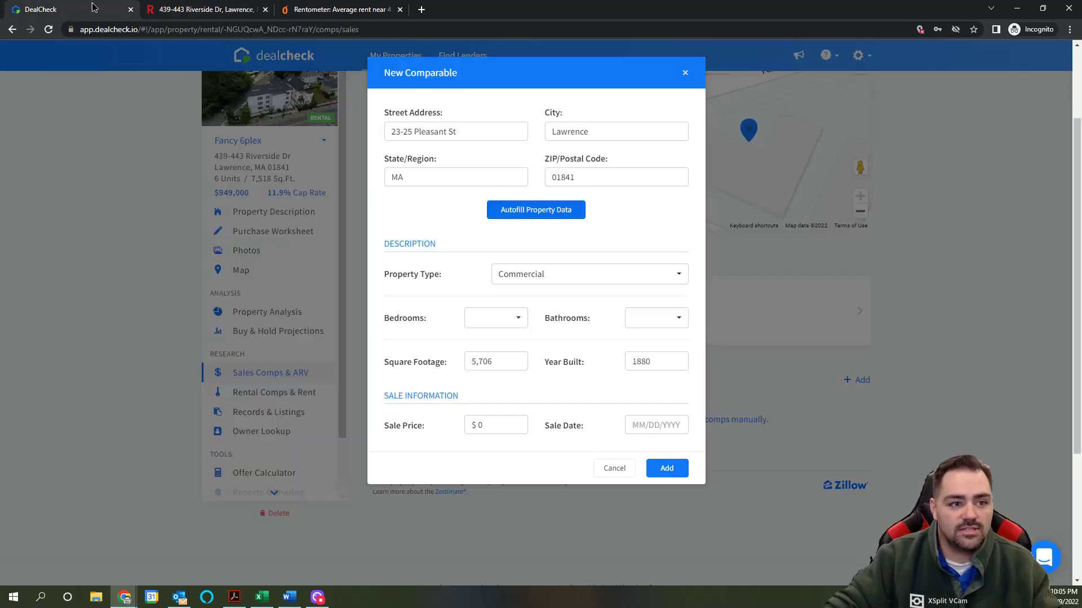
# Step: Set the comparable to Multi-Family with 16 bedrooms and 6 bathrooms
pyautogui.click(535, 281)
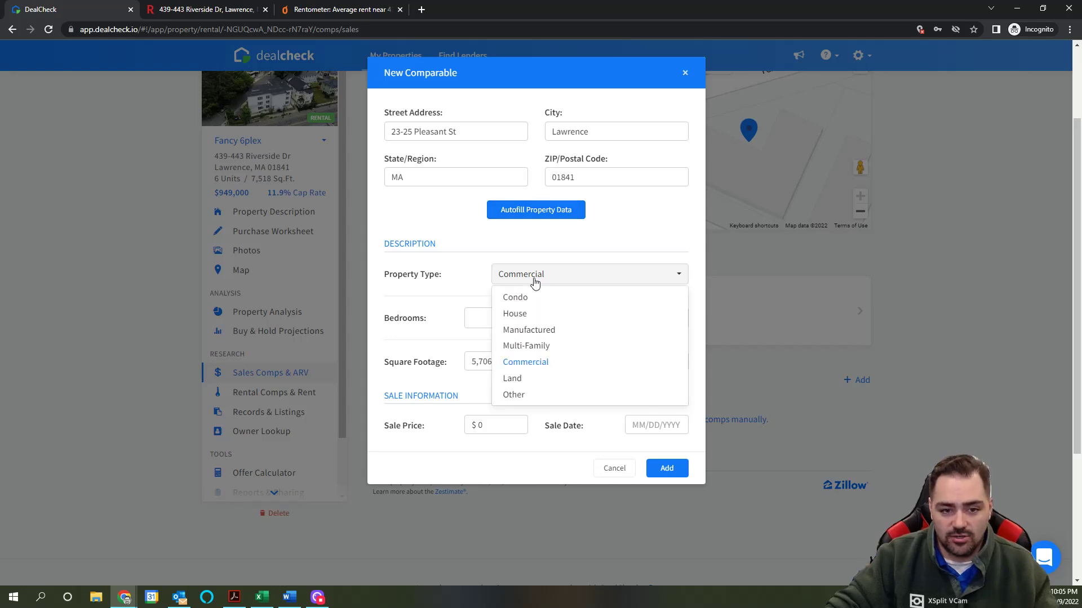
pyautogui.click(530, 352)
pyautogui.click(502, 322)
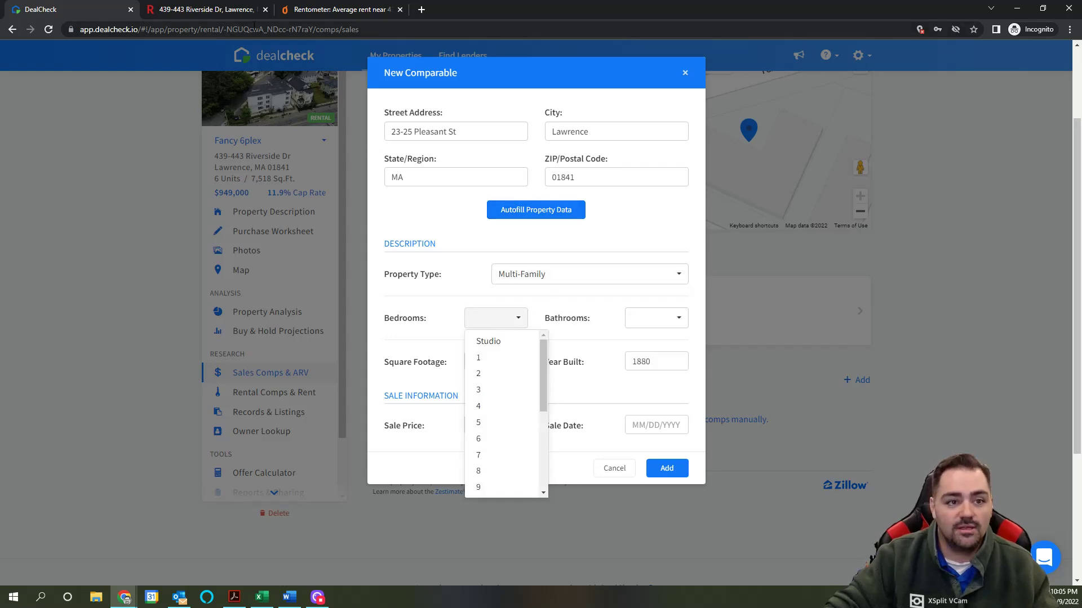
pyautogui.click(227, 13)
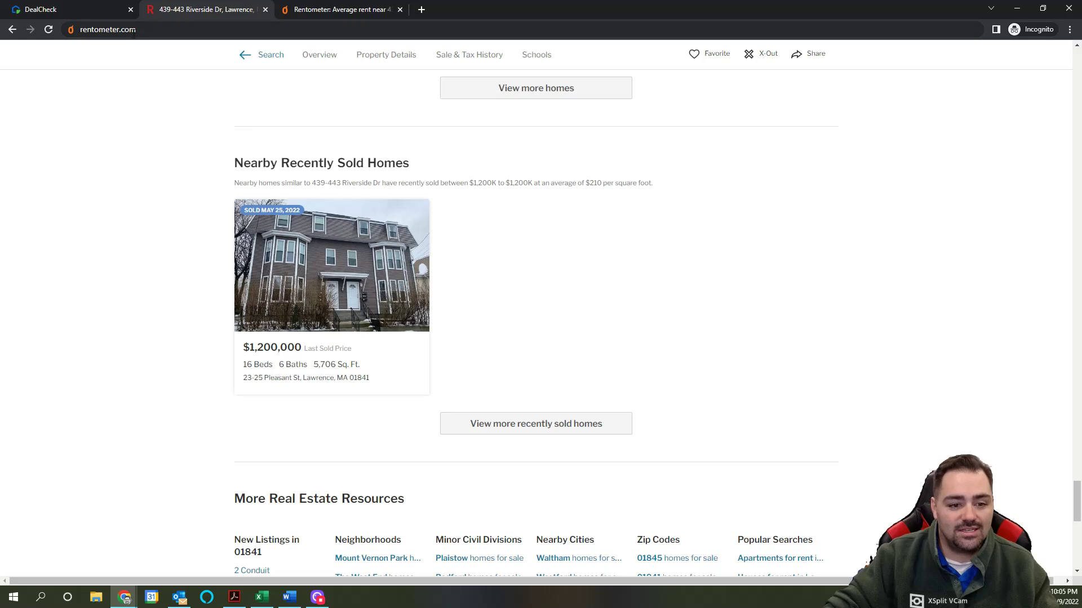
pyautogui.click(88, 17)
pyautogui.scroll(-3, 502, 451)
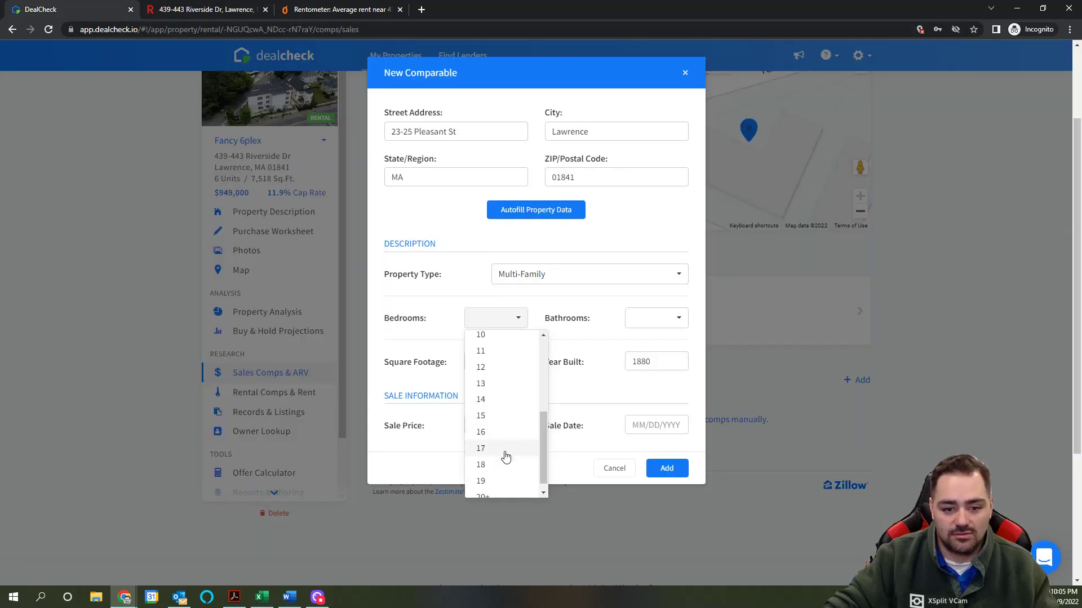
pyautogui.click(499, 432)
pyautogui.click(659, 324)
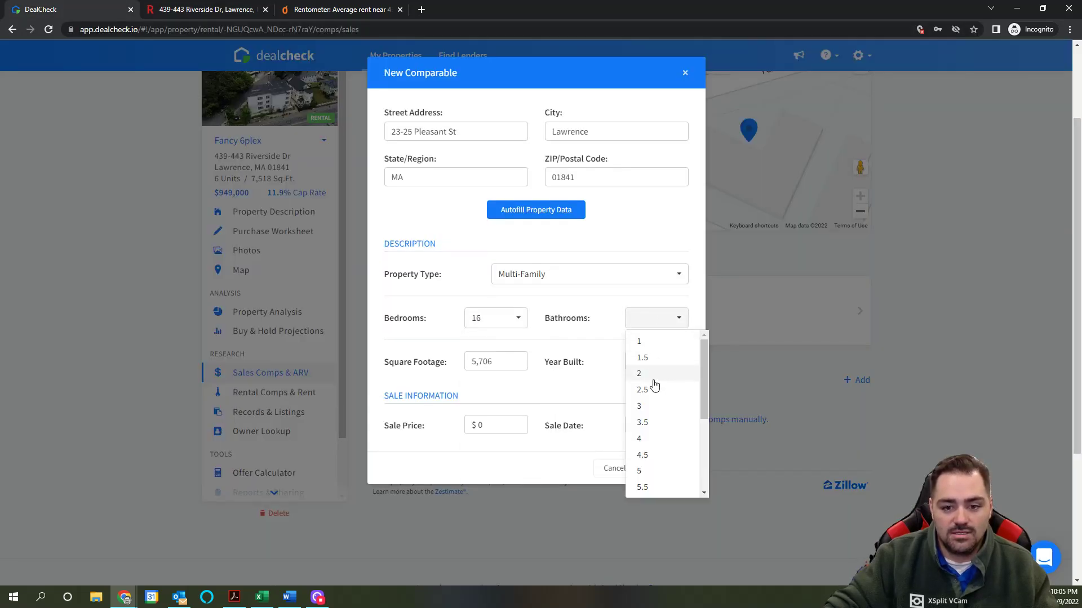
pyautogui.scroll(-1, 647, 448)
pyautogui.click(651, 444)
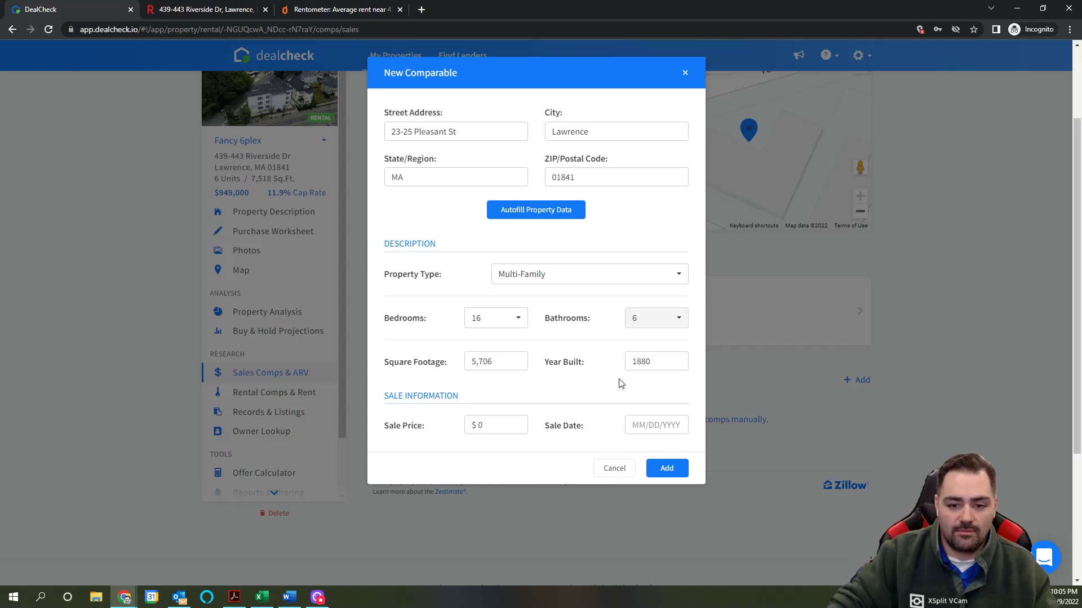
# Step: Enter the $1,200,000 sale price and 05/25/2022 sale date, then add the comparable
pyautogui.click(490, 424)
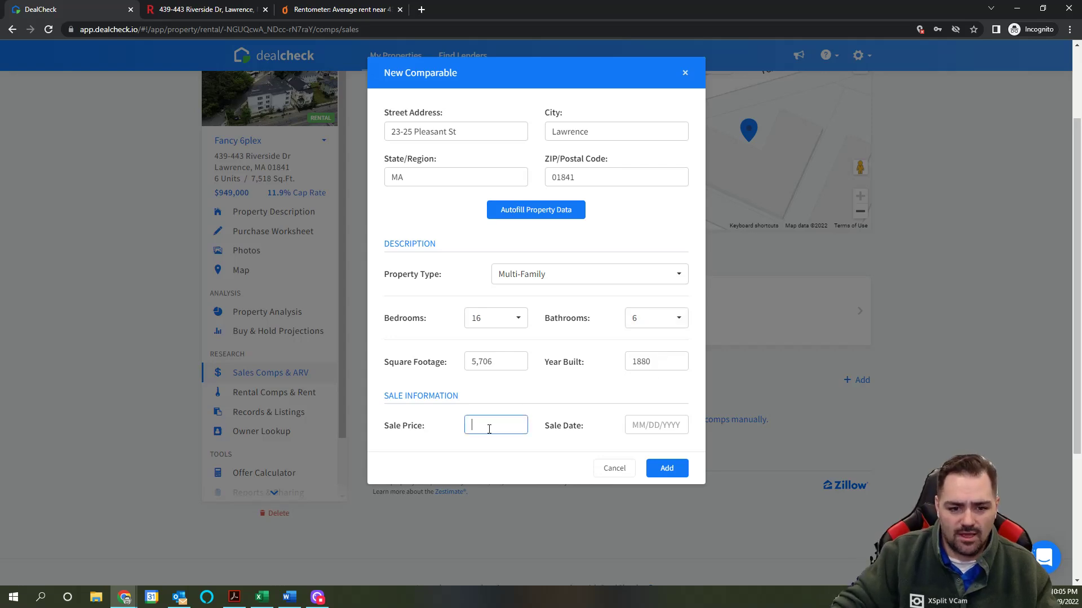
pyautogui.click(208, 10)
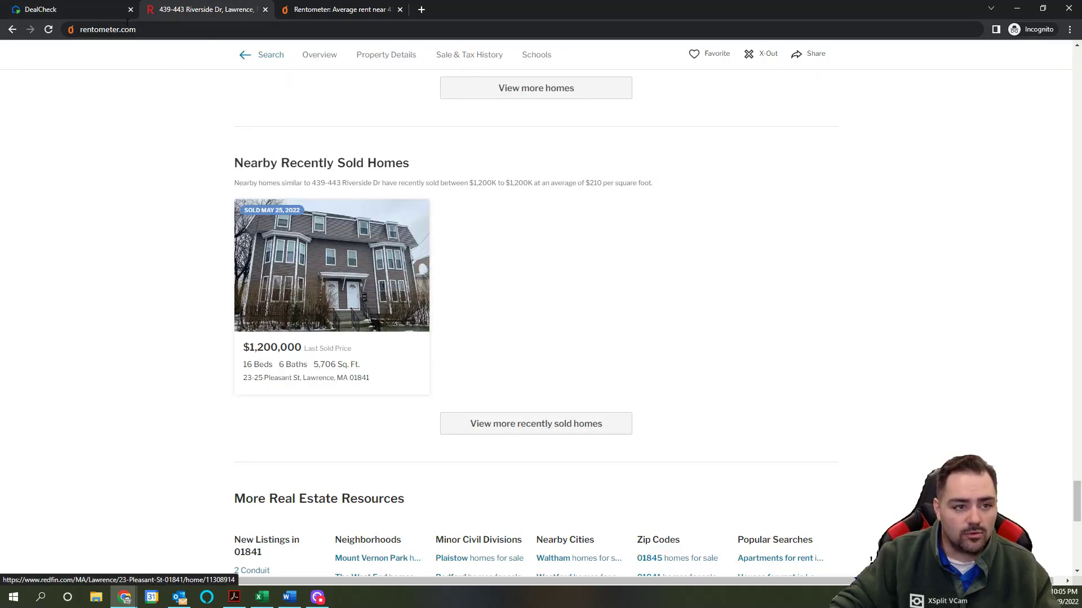
pyautogui.click(69, 15)
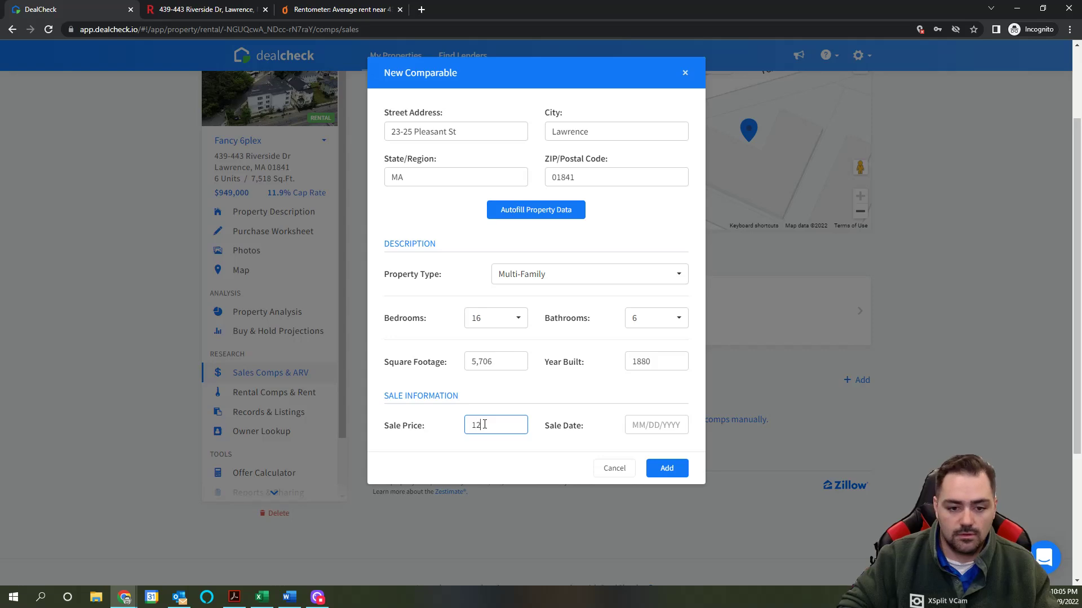
pyautogui.write('1,200,000')
pyautogui.press('Tab')
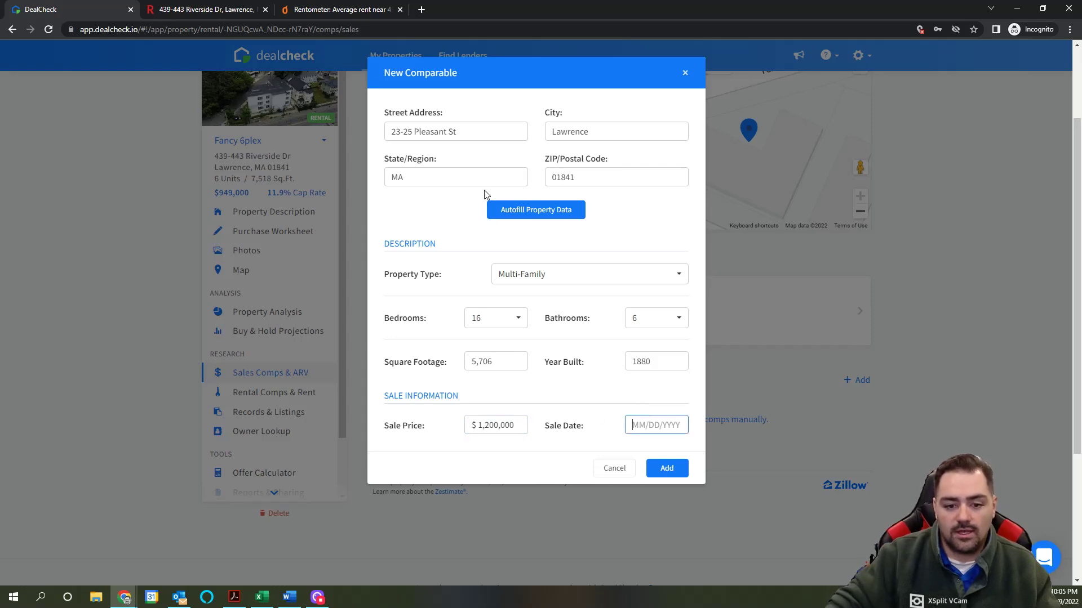
pyautogui.click(213, 11)
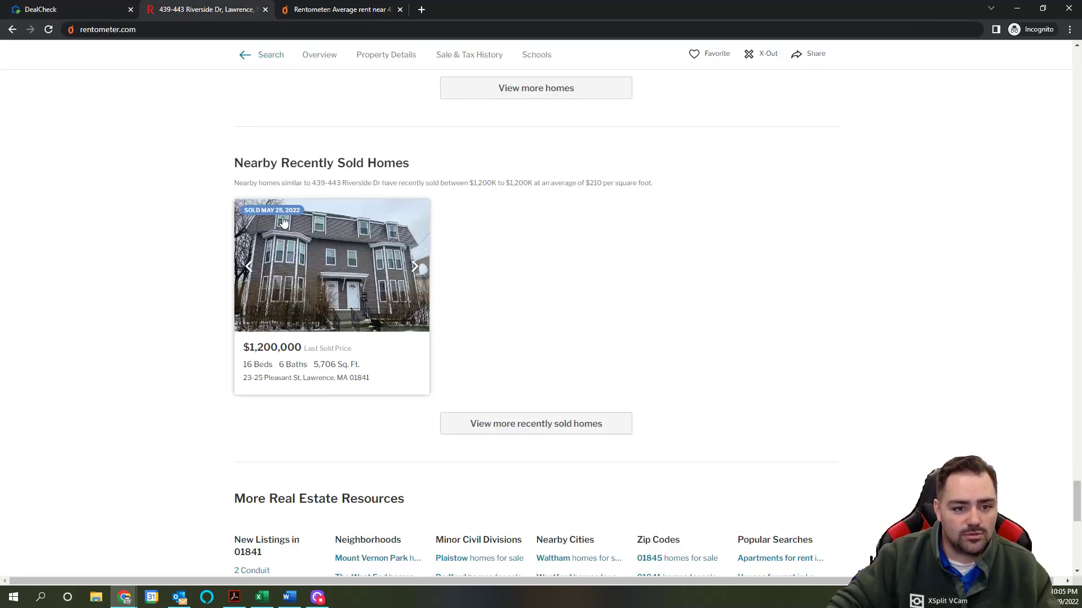
pyautogui.click(65, 10)
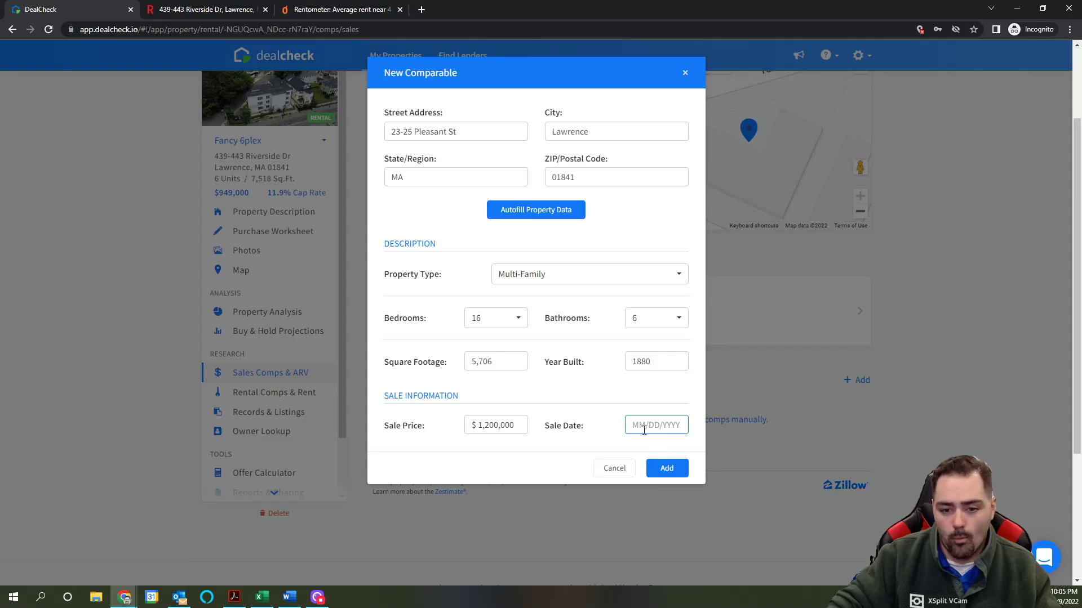
pyautogui.write('05/25/2022')
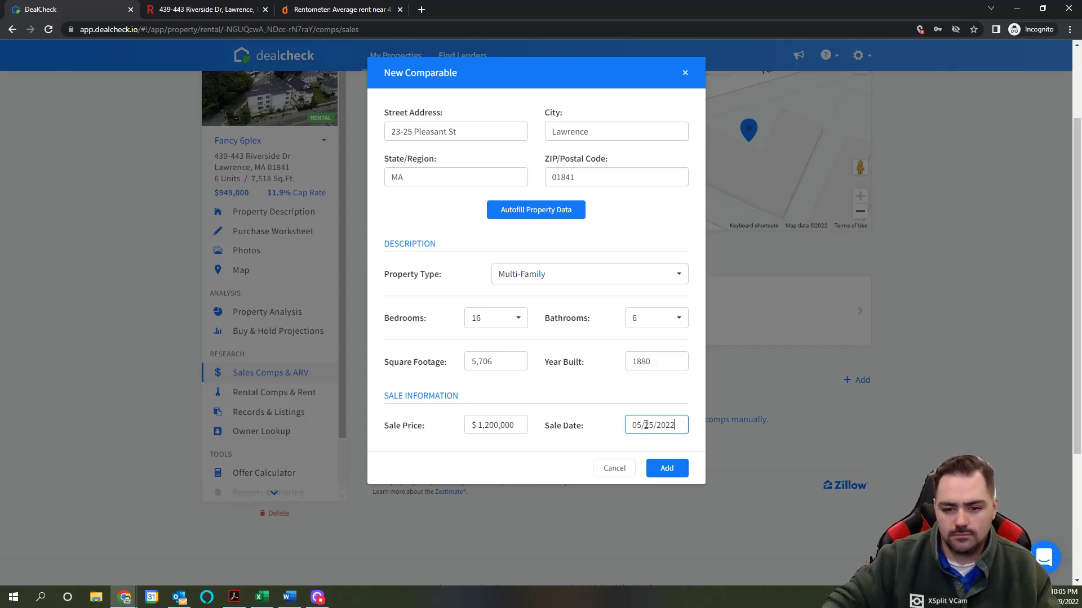
pyautogui.click(217, 11)
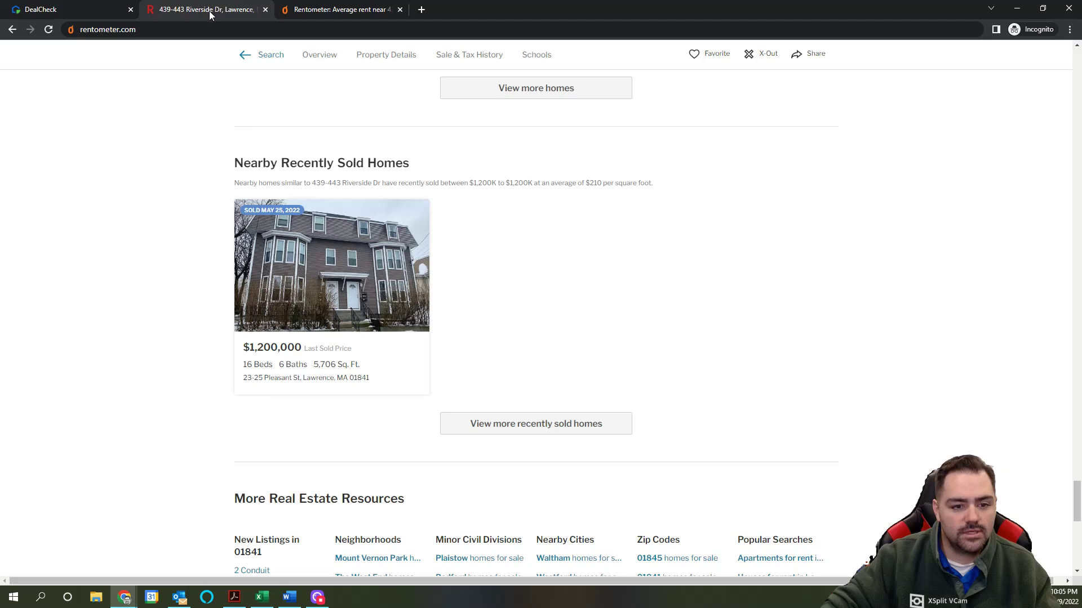
pyautogui.click(65, 11)
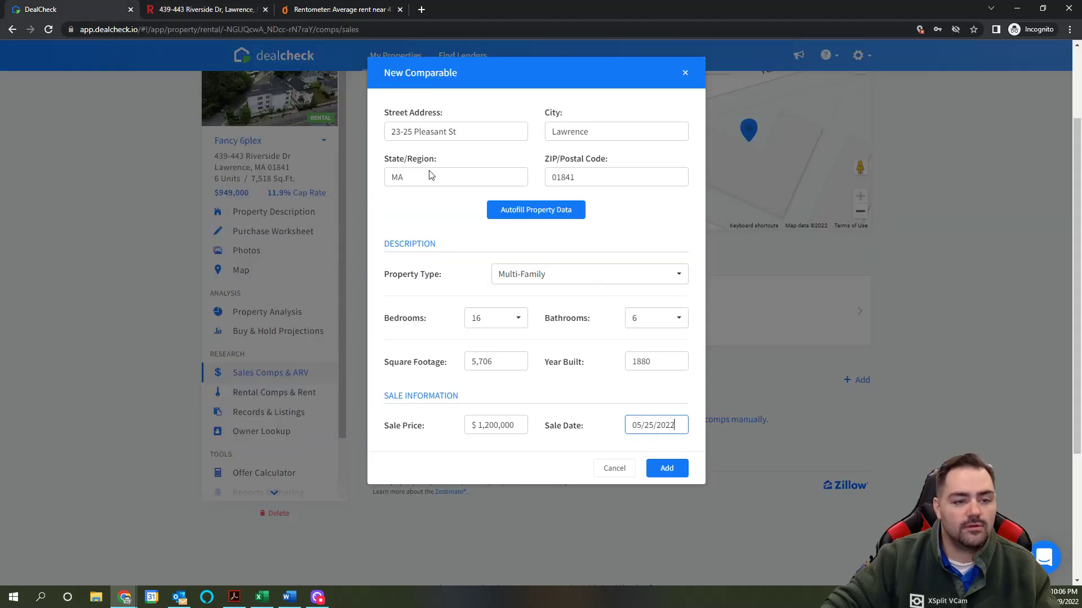
pyautogui.click(676, 466)
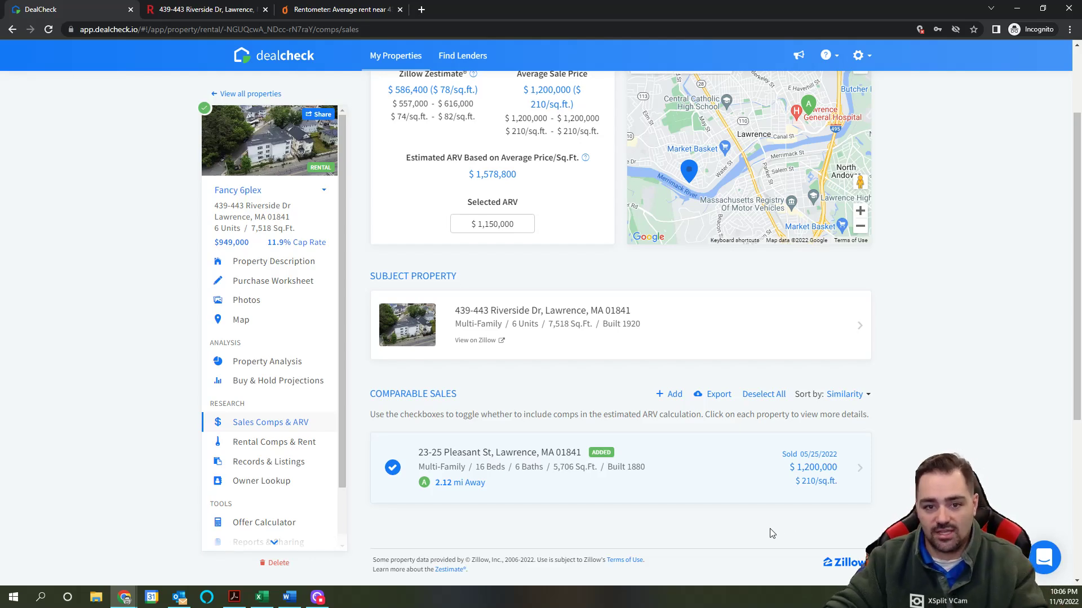
# Step: Check the added Pleasant St comp against Redfin's sold listing, then go to Rental Comps & Rent Estimates
pyautogui.scroll(1, 769, 533)
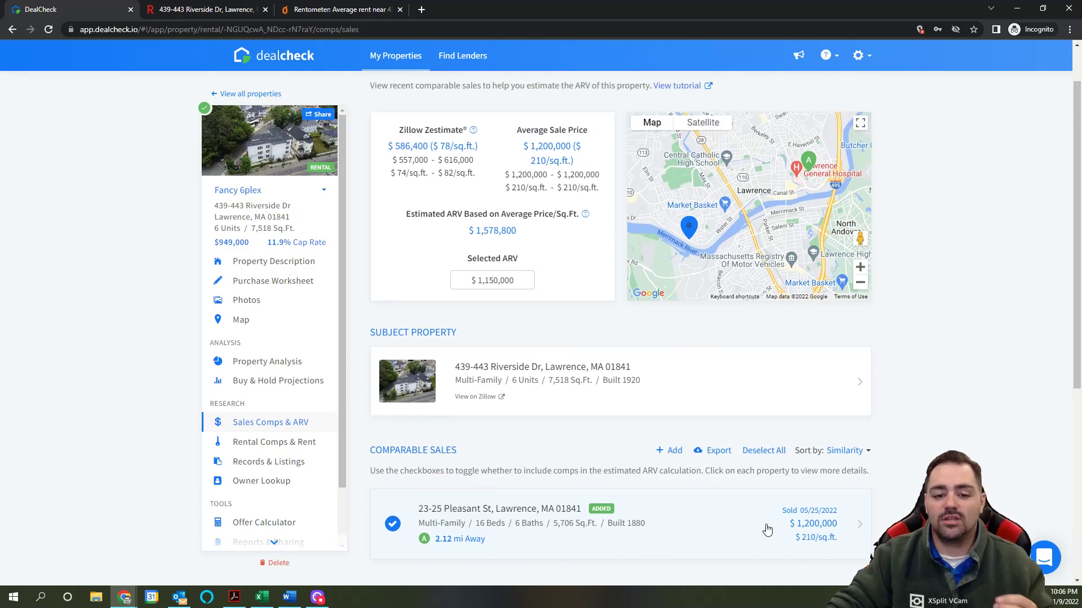
pyautogui.scroll(-1, 767, 530)
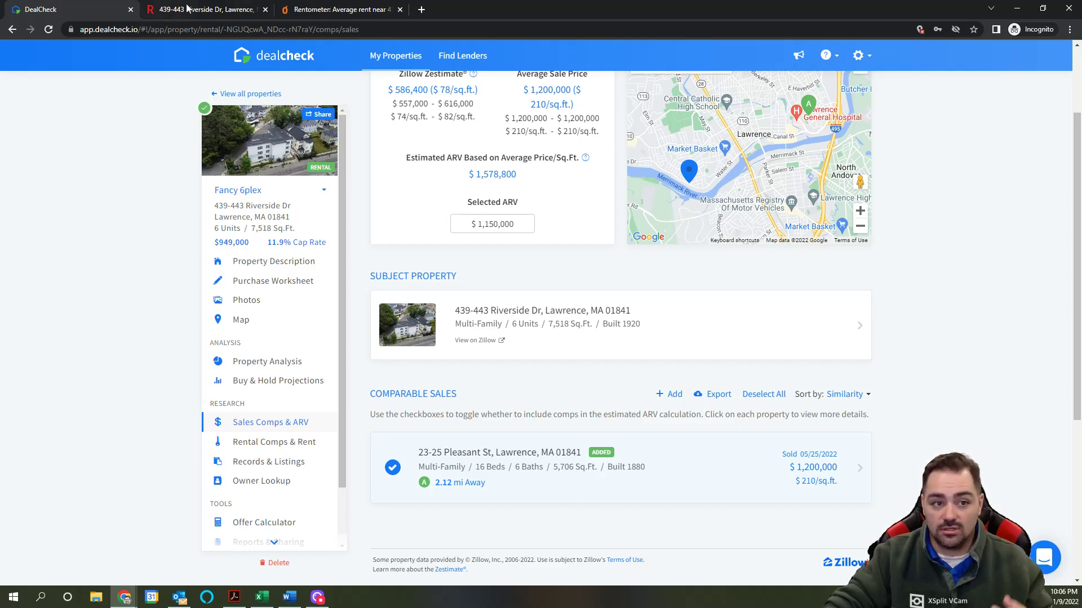
pyautogui.click(209, 10)
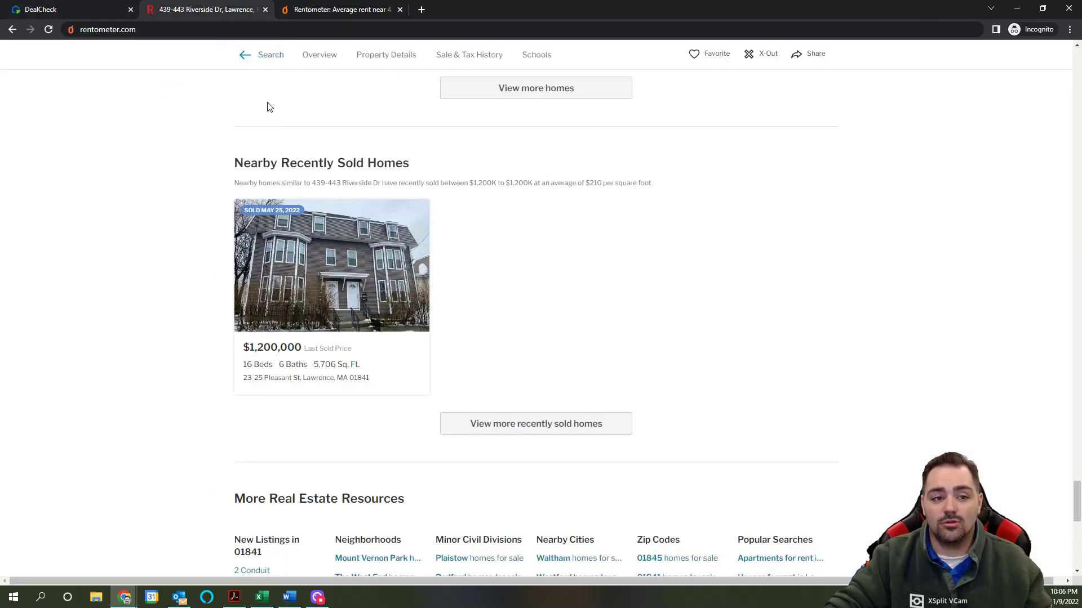
pyautogui.click(84, 11)
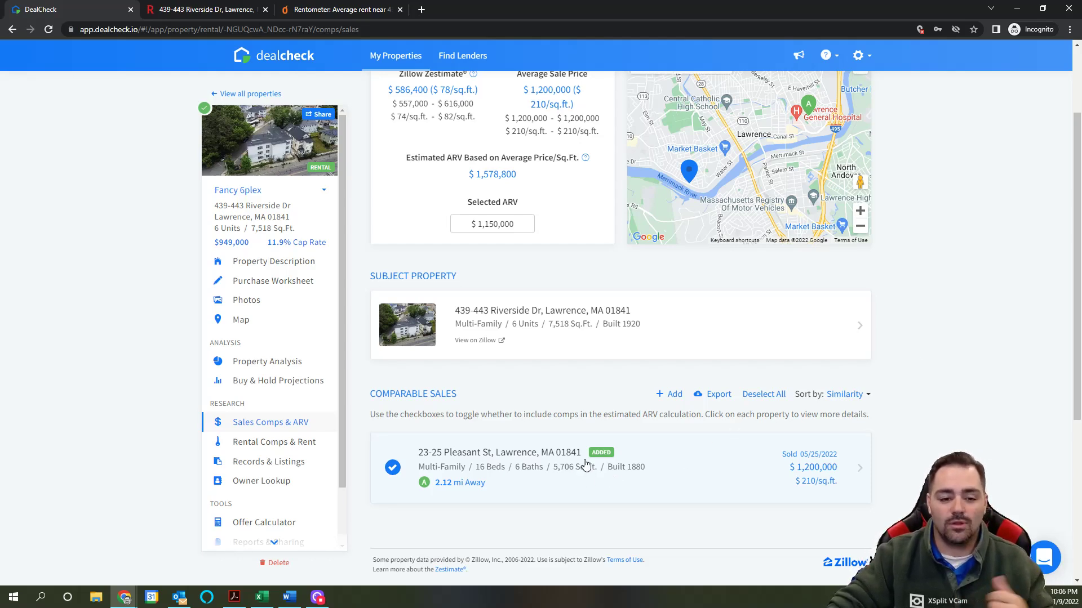
pyautogui.click(267, 448)
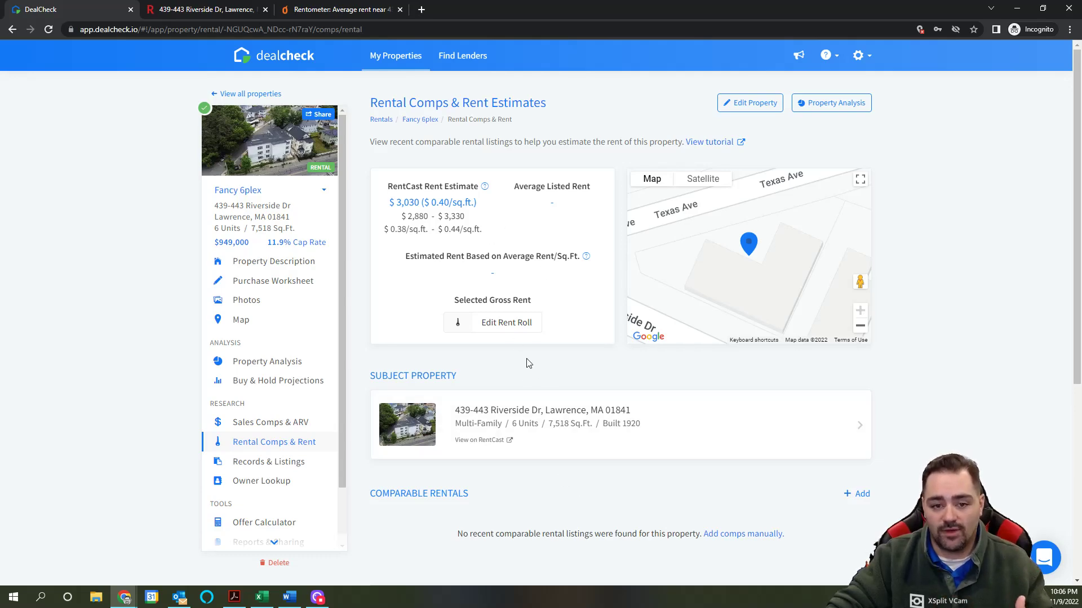
# Step: Scroll the rental comps page showing the $3,030 RentCast estimate and no comparable rentals
pyautogui.scroll(-5, 557, 428)
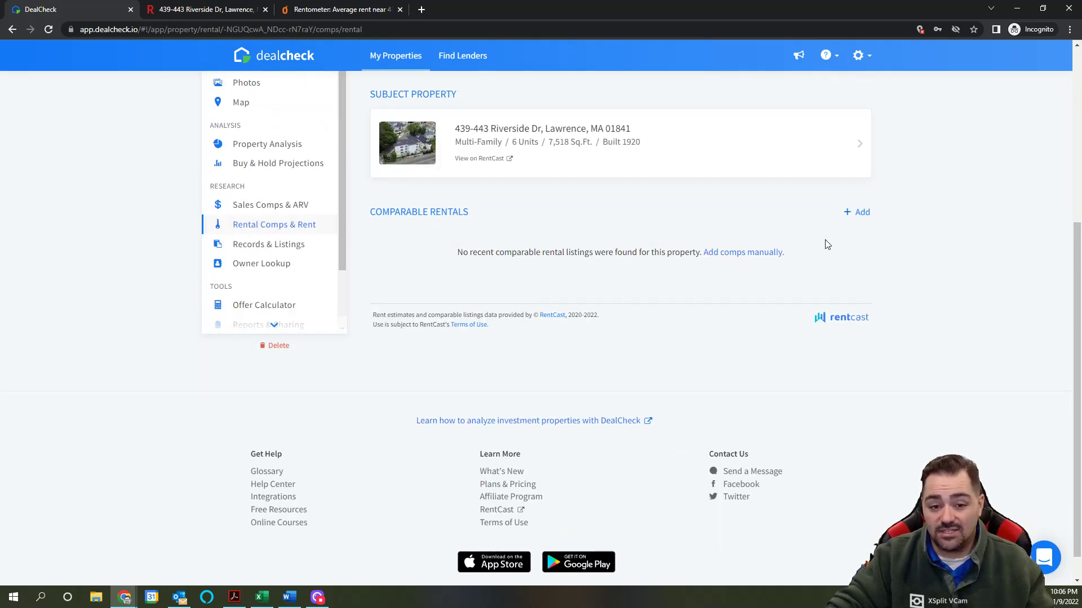
pyautogui.scroll(3, 819, 287)
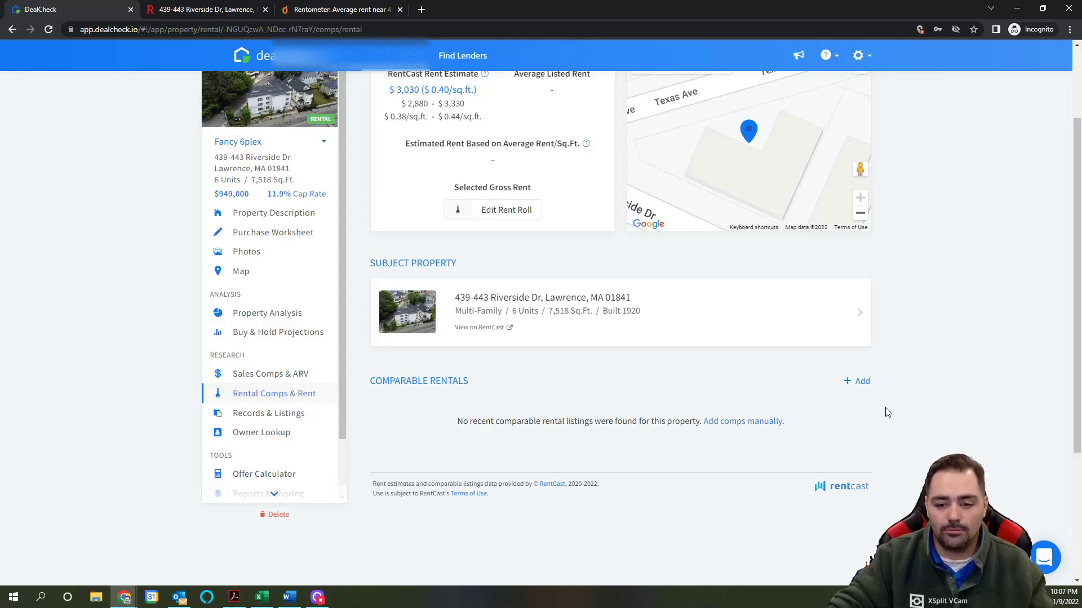
pyautogui.scroll(1, 901, 403)
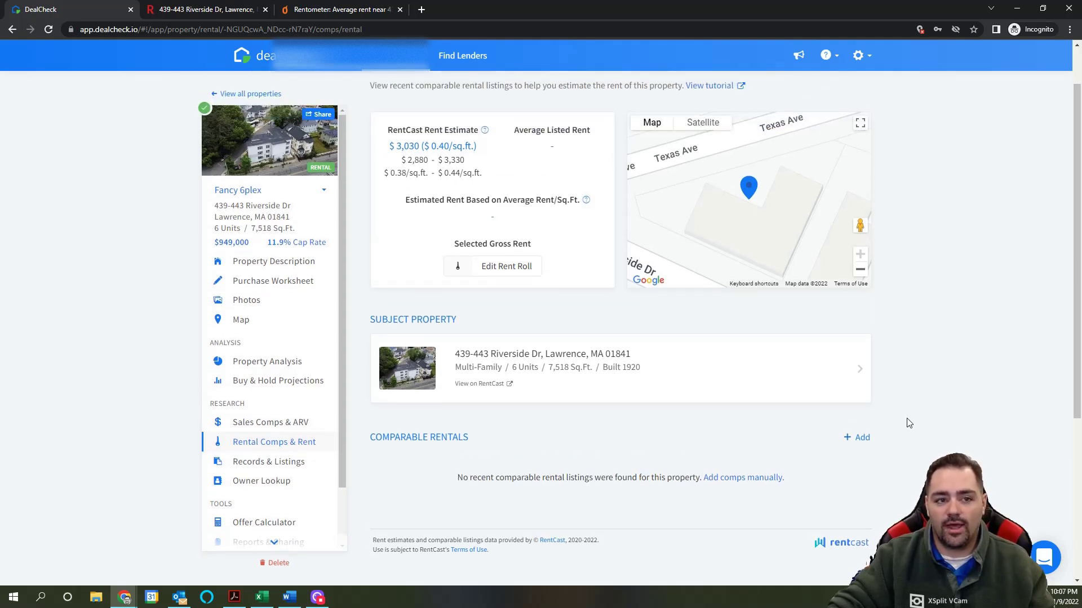
pyautogui.click(345, 10)
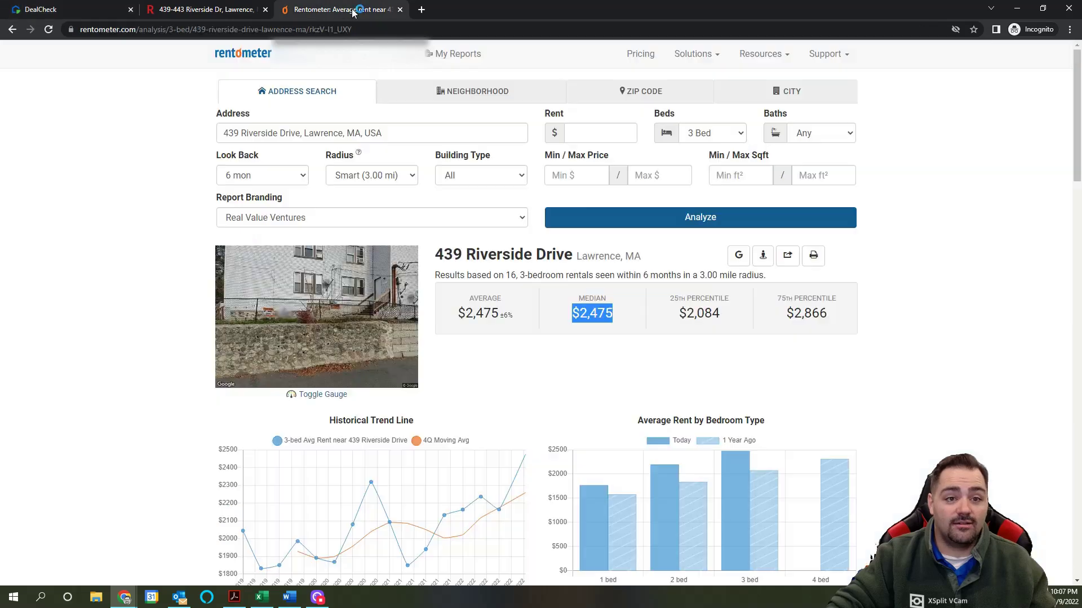
pyautogui.scroll(-10, 532, 309)
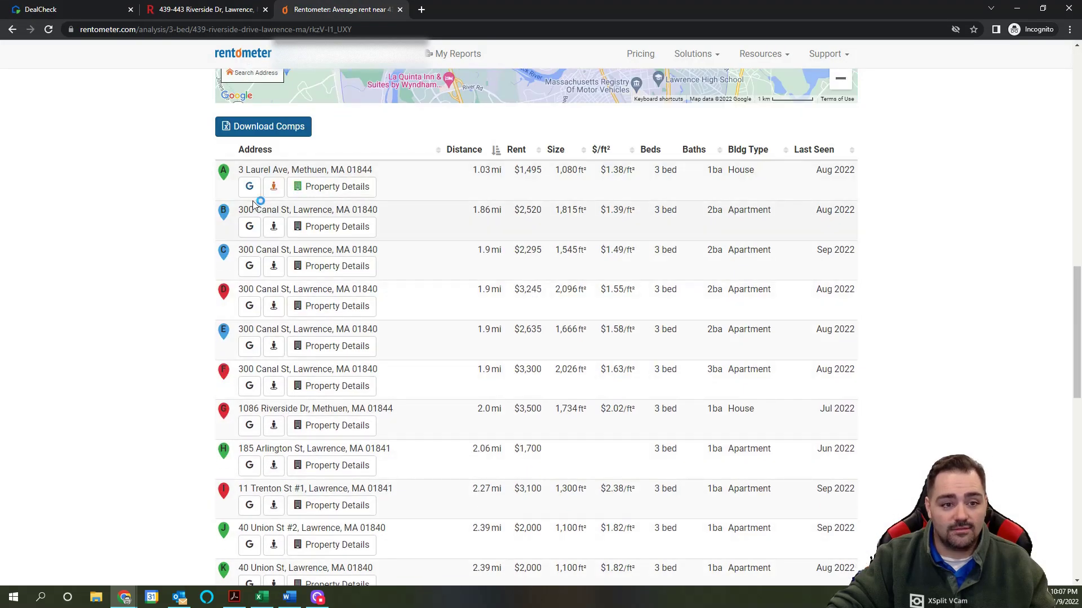
pyautogui.scroll(-2, 535, 217)
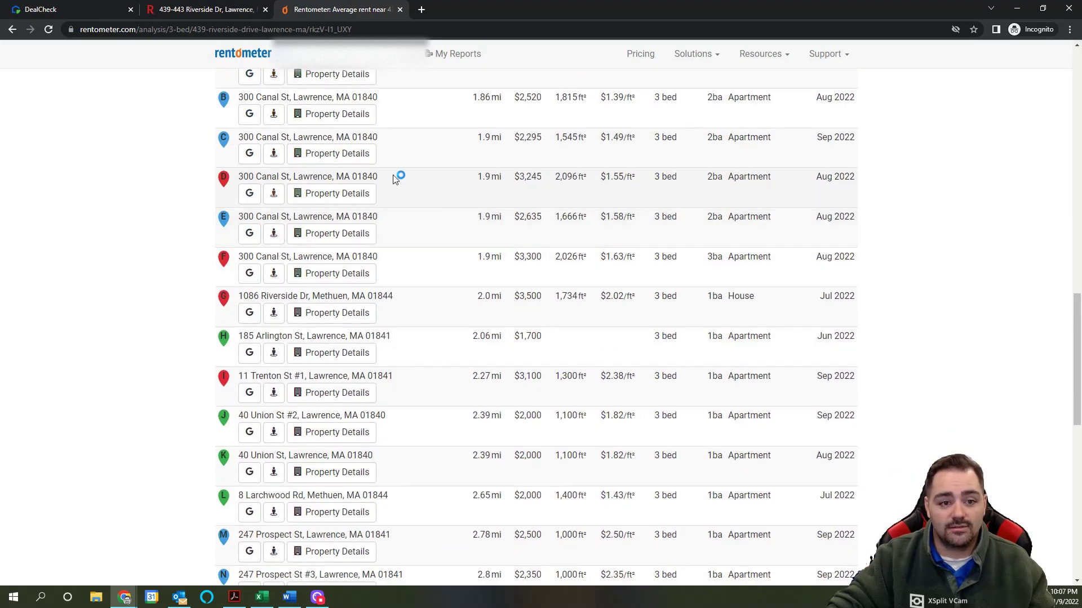
pyautogui.scroll(2, 307, 313)
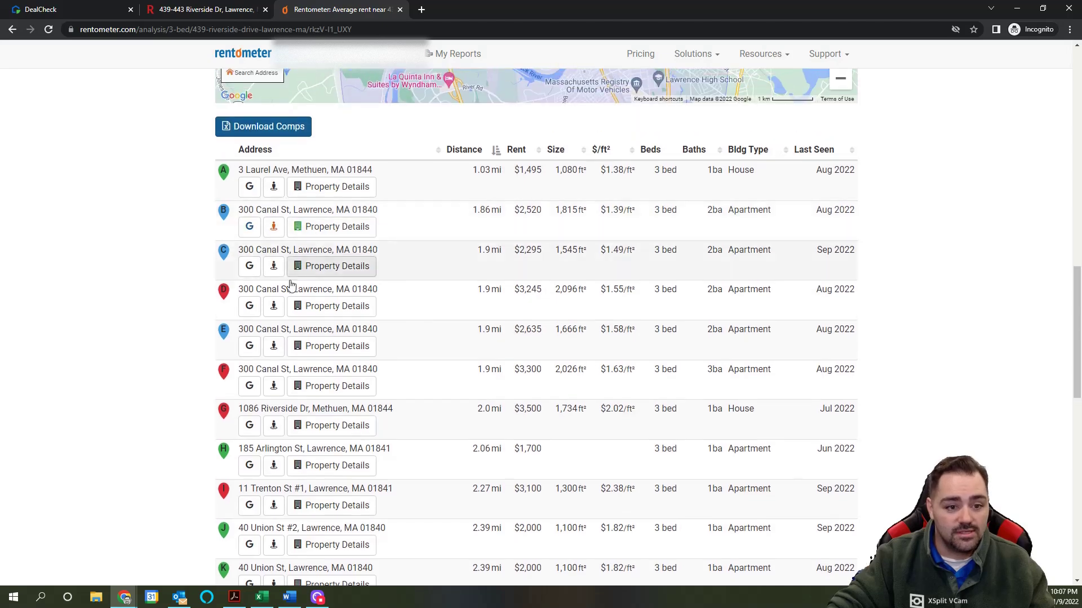
pyautogui.scroll(-2, 303, 321)
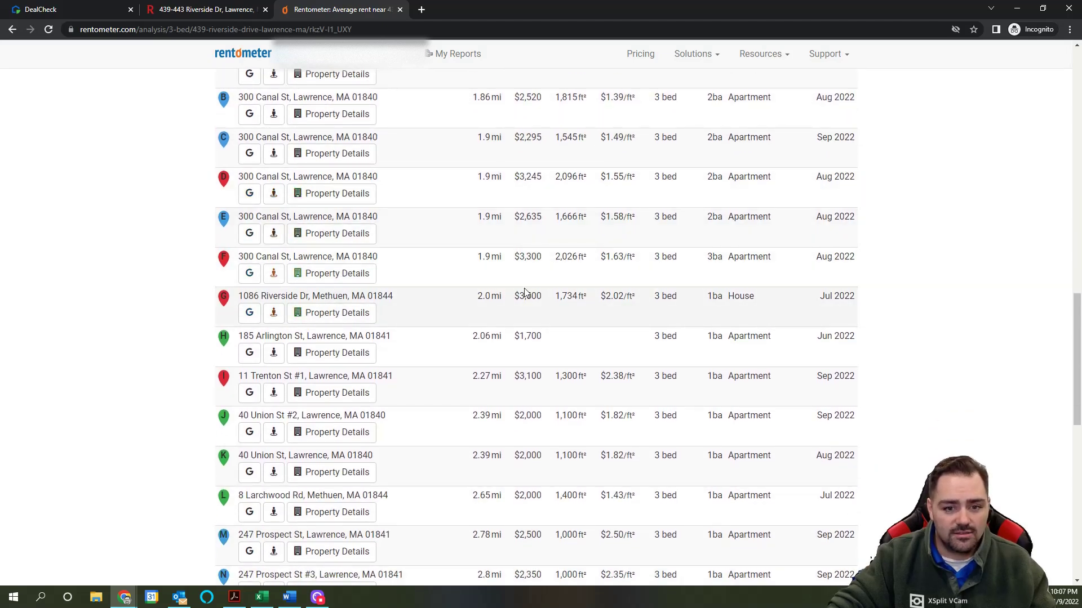
pyautogui.scroll(-3, 544, 313)
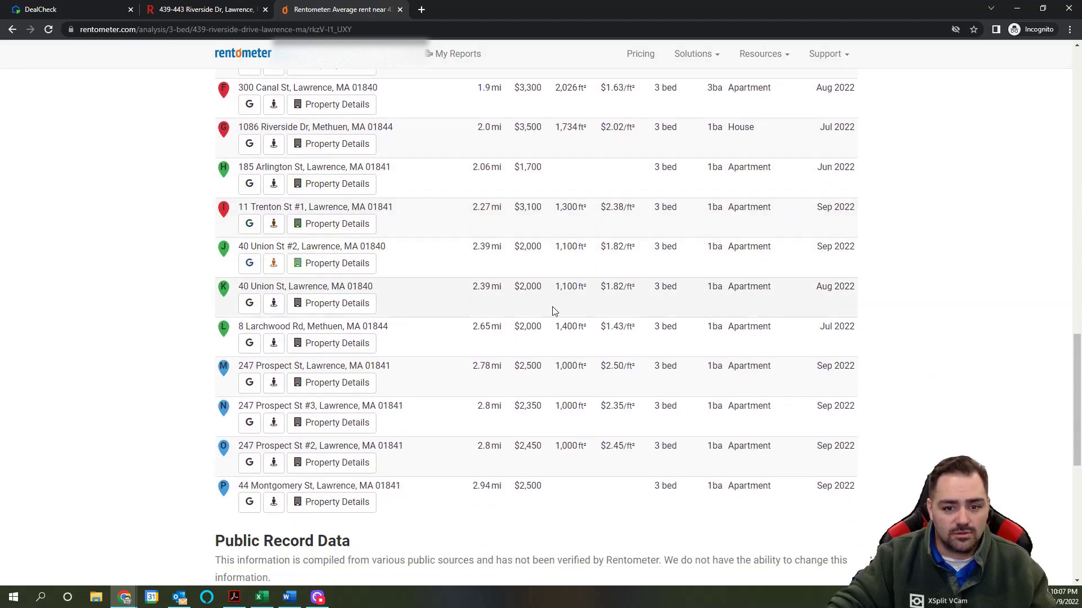
pyautogui.scroll(-2, 552, 307)
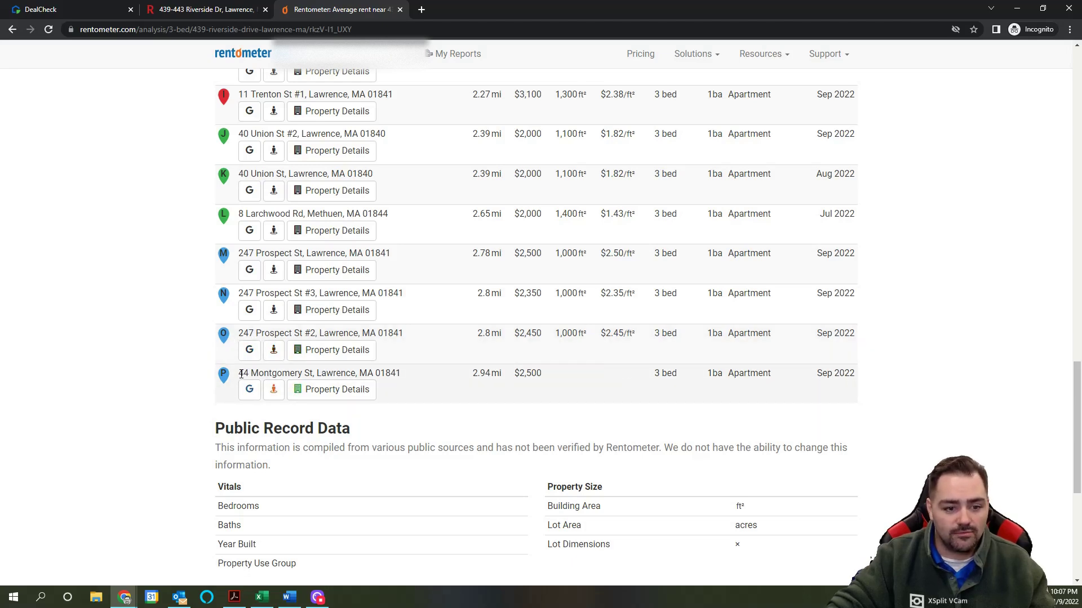
pyautogui.click(66, 13)
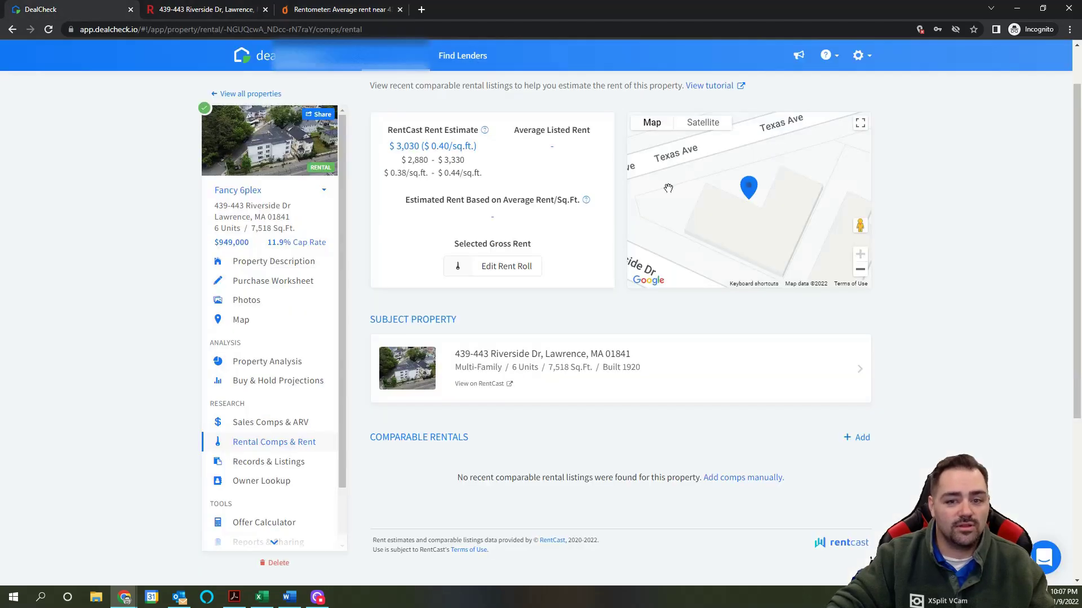
pyautogui.click(854, 439)
pyautogui.click(431, 132)
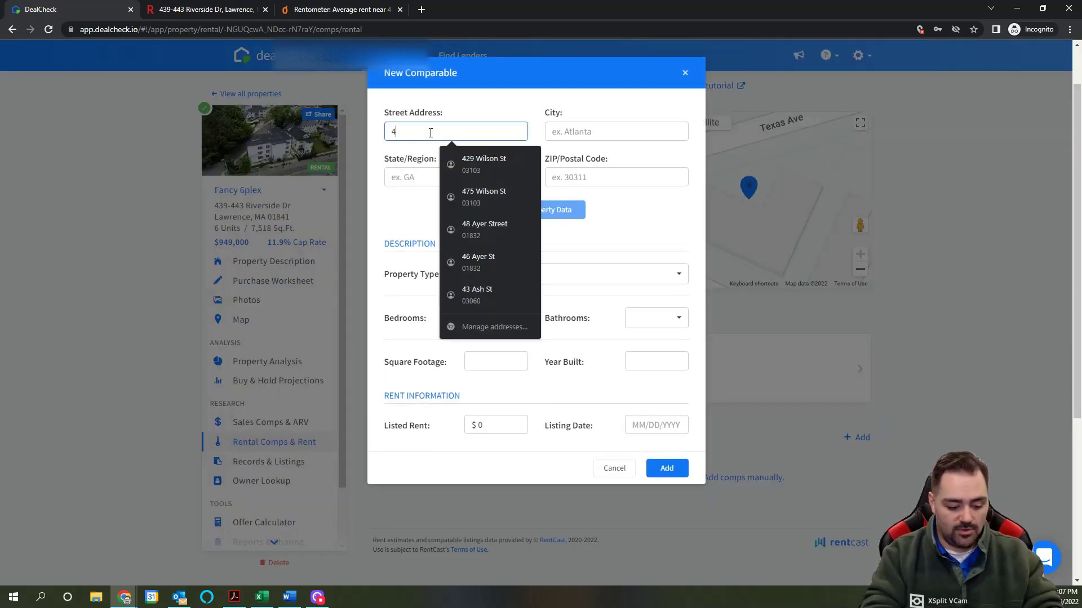
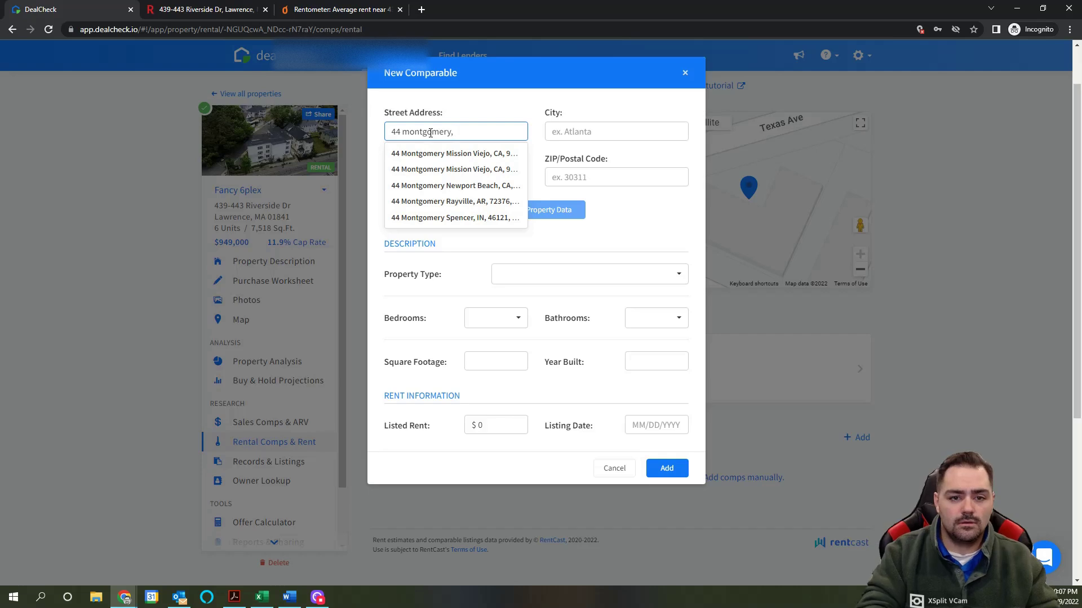
pyautogui.click(305, 6)
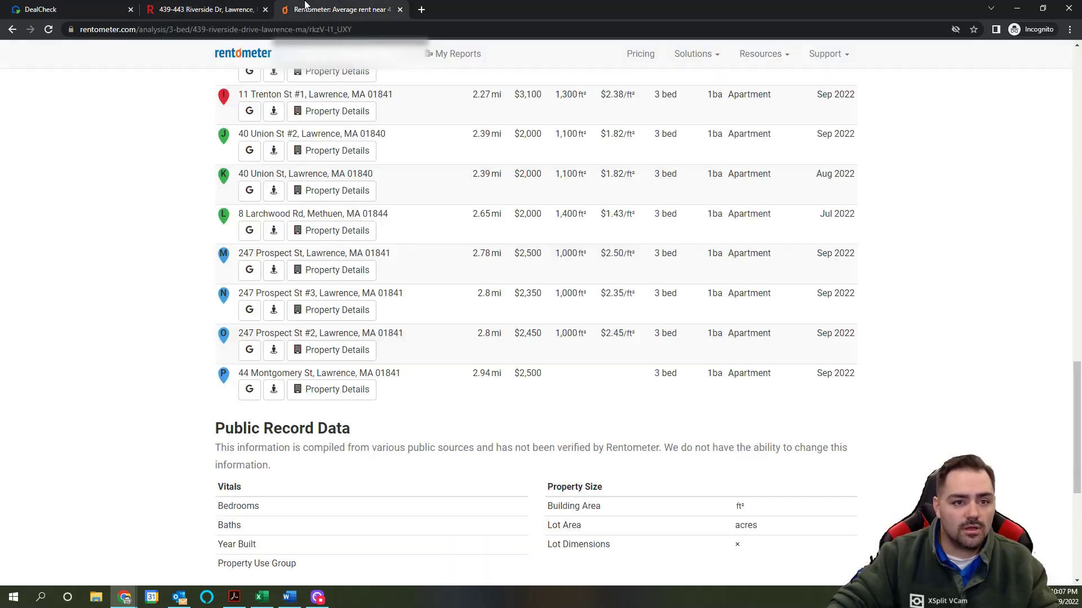
pyautogui.click(95, 12)
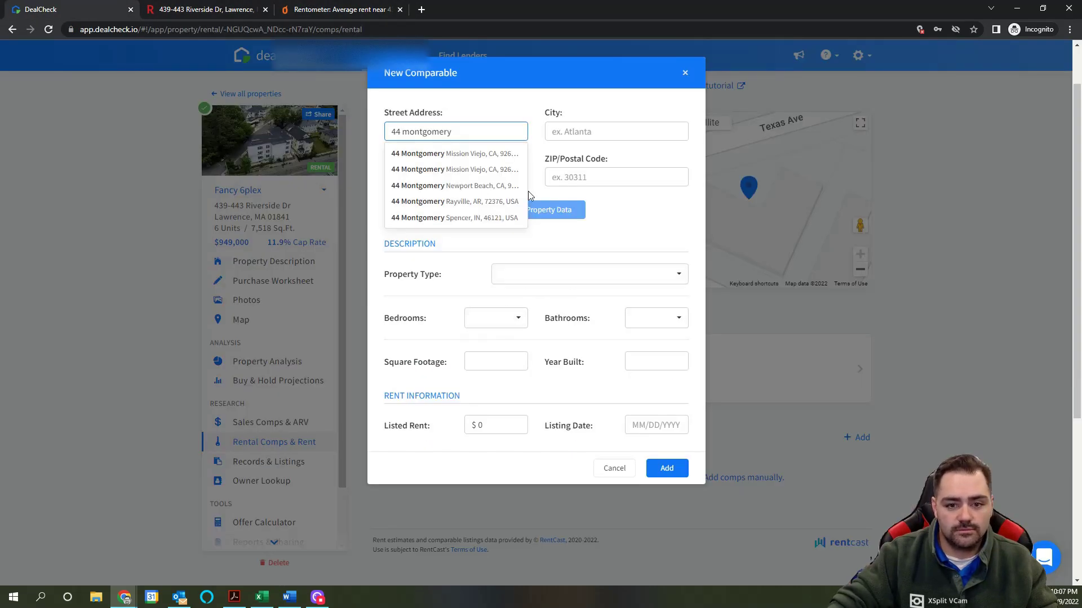
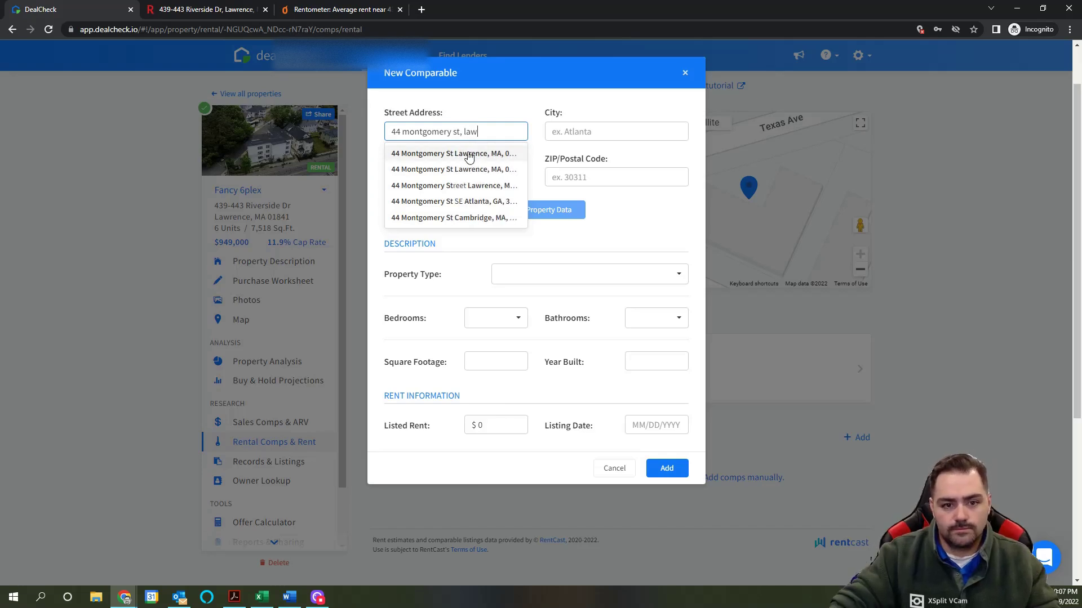
pyautogui.click(466, 153)
pyautogui.click(535, 211)
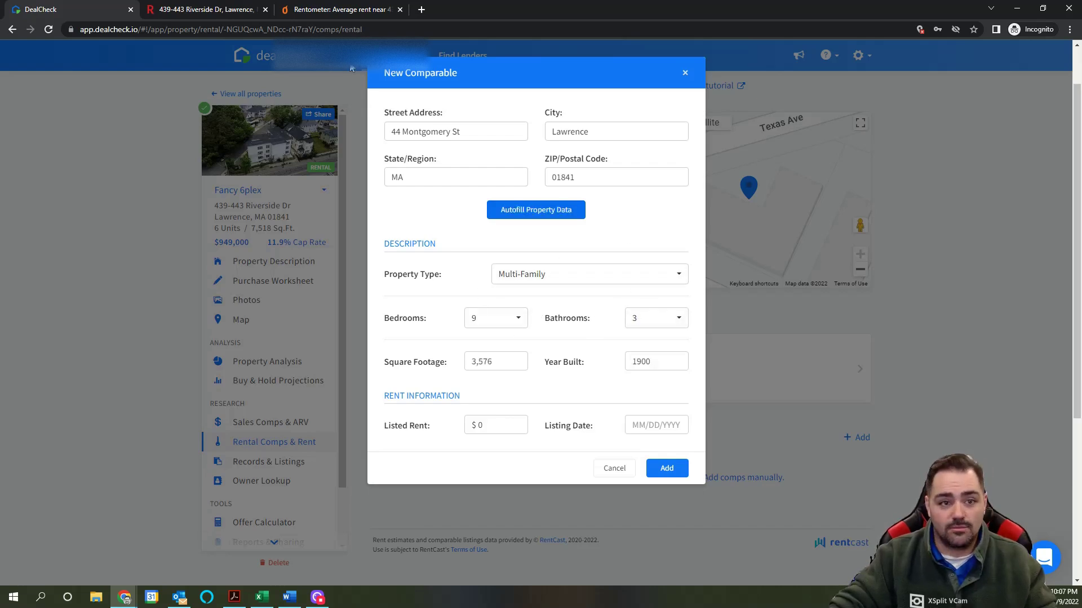
pyautogui.click(329, 12)
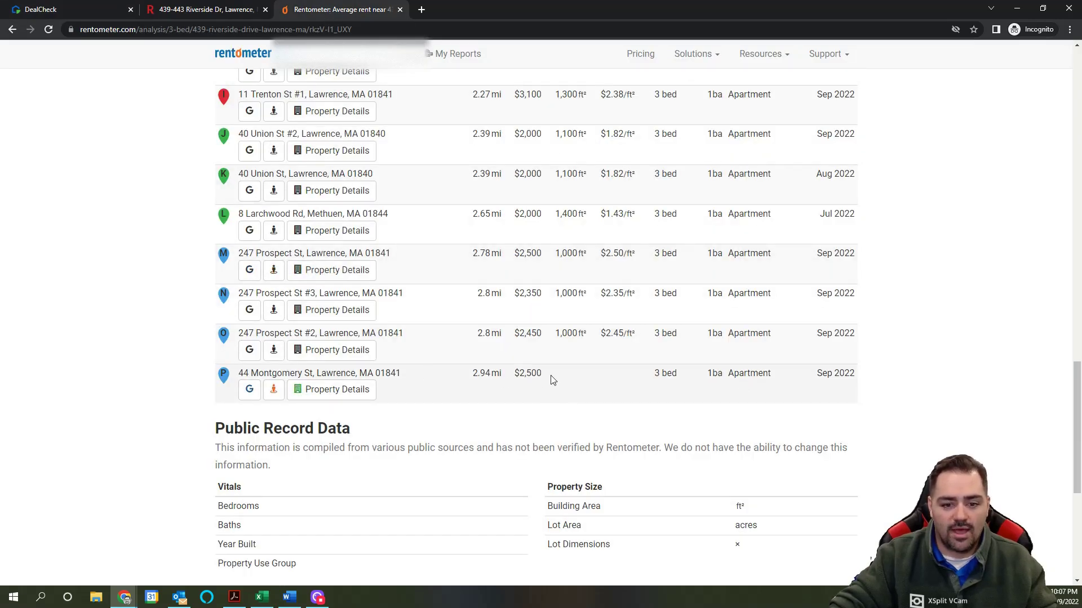
pyautogui.click(37, 10)
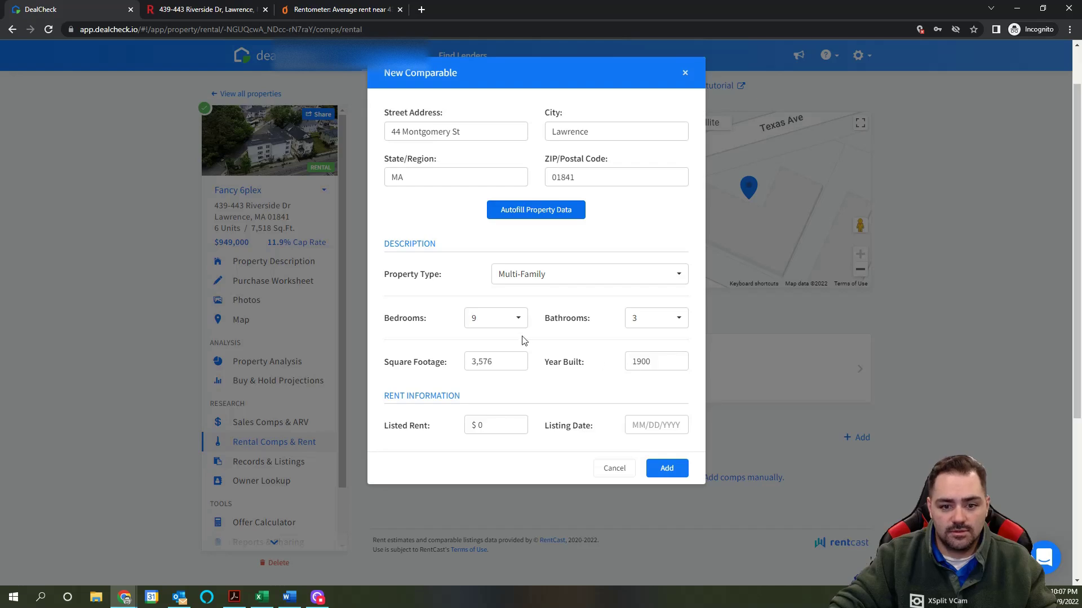
# Step: Set the comp to 3 bedrooms, 1 bathroom, $2,500 listed rent, and clear the square footage
pyautogui.click(479, 321)
pyautogui.click(489, 394)
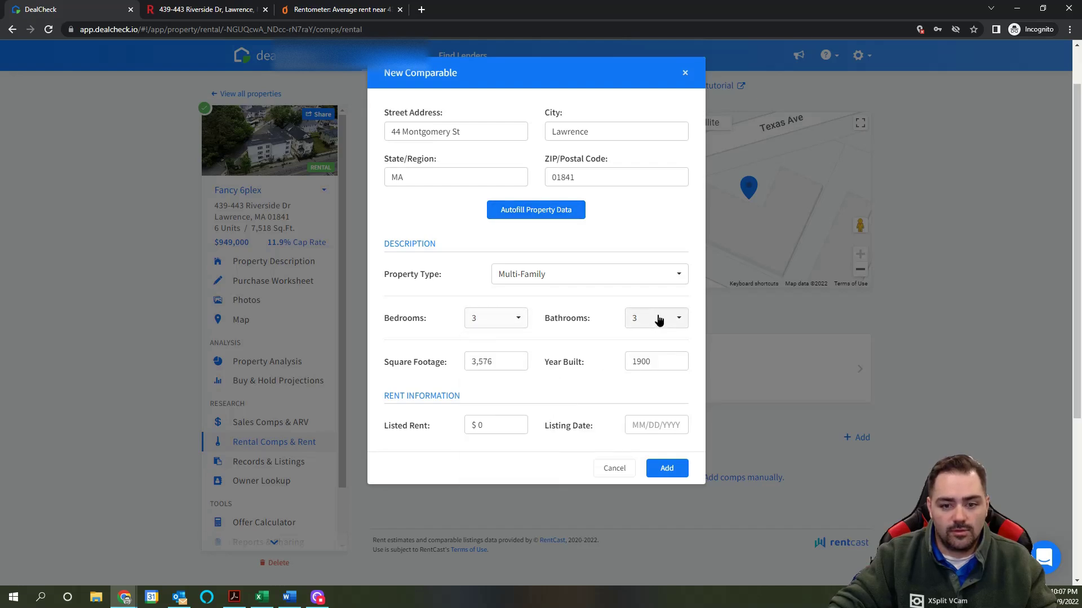
pyautogui.click(660, 320)
pyautogui.click(654, 342)
pyautogui.click(479, 361)
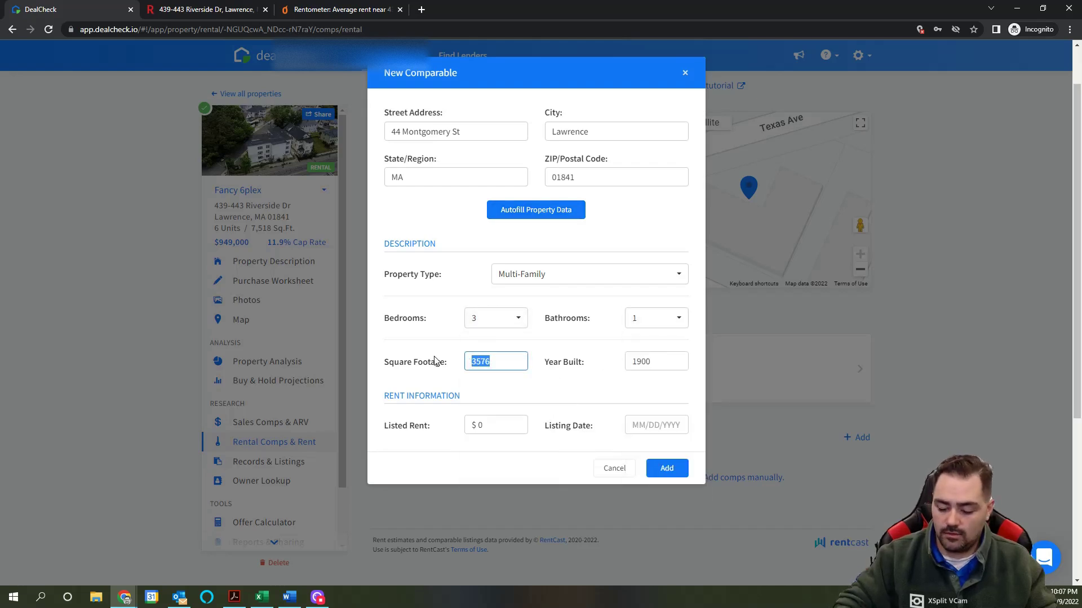
pyautogui.click(496, 427)
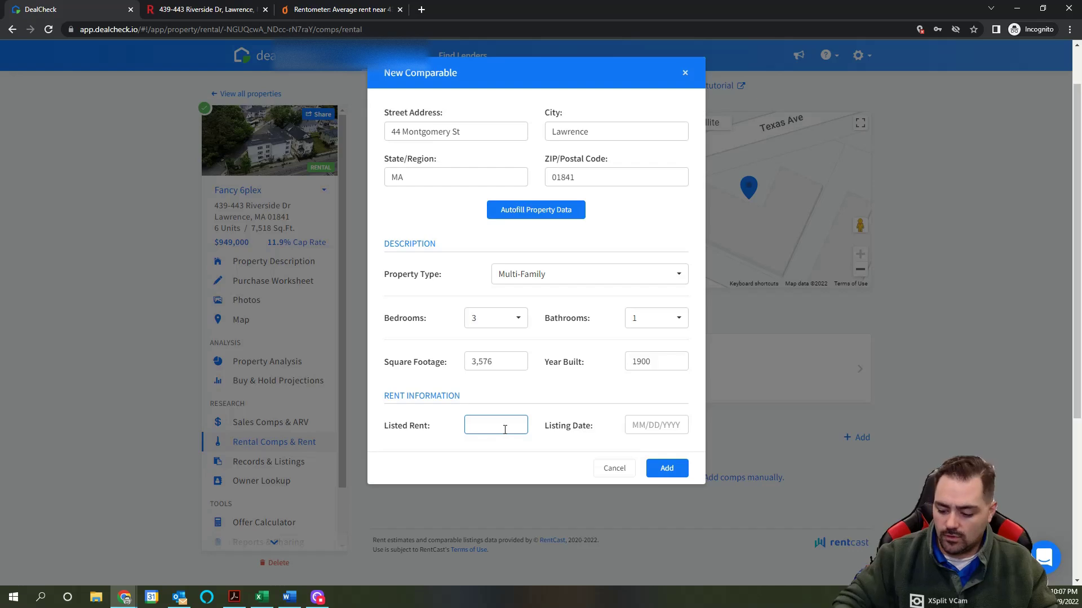
pyautogui.write('2500')
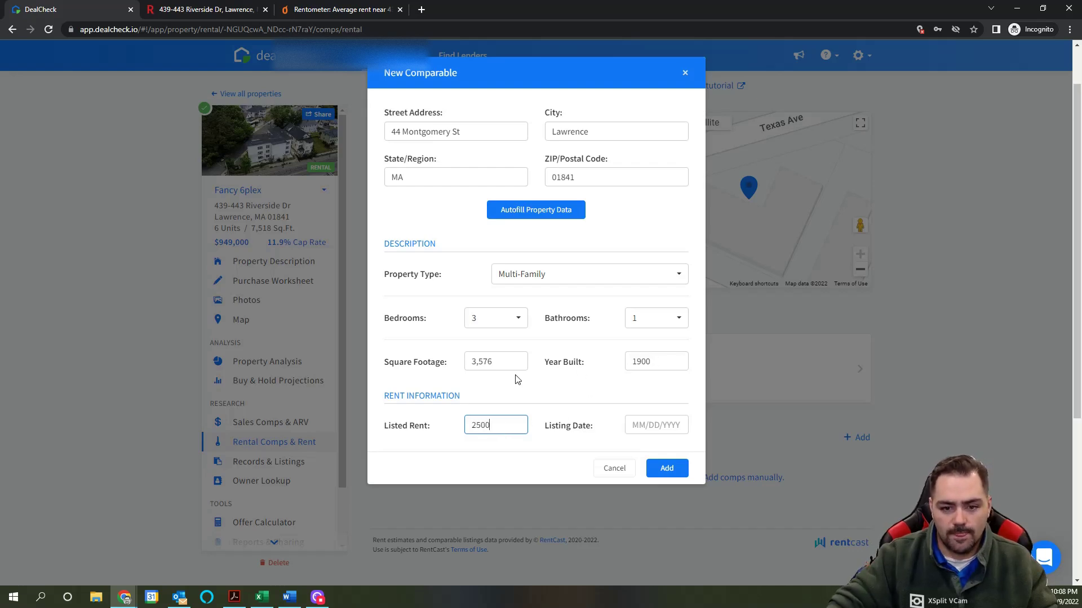
pyautogui.click(510, 361)
pyautogui.moveTo(510, 361); pyautogui.dragTo(439, 362)
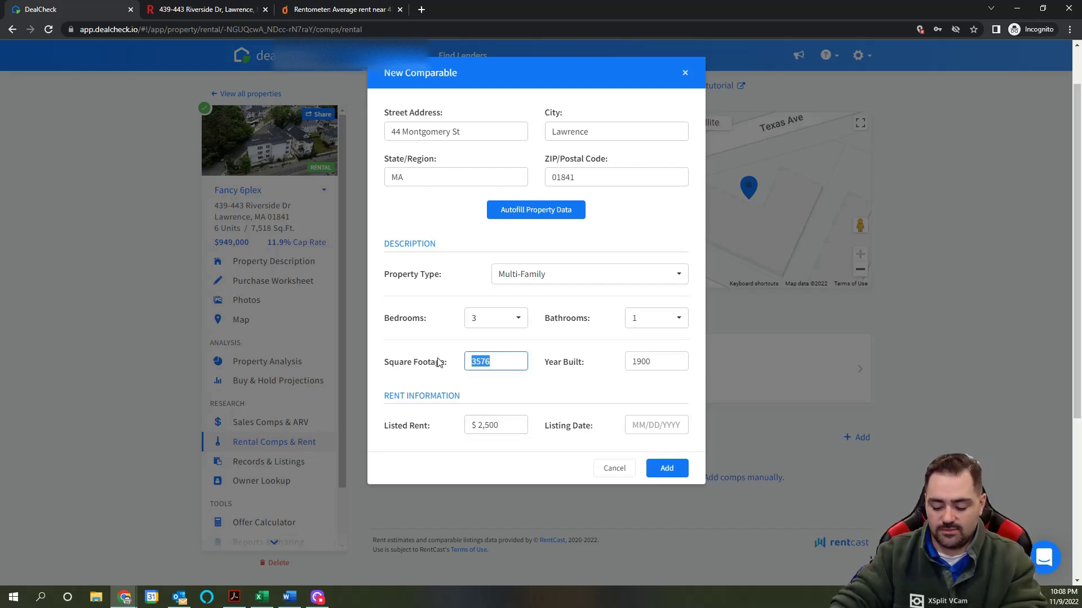
pyautogui.write('0')
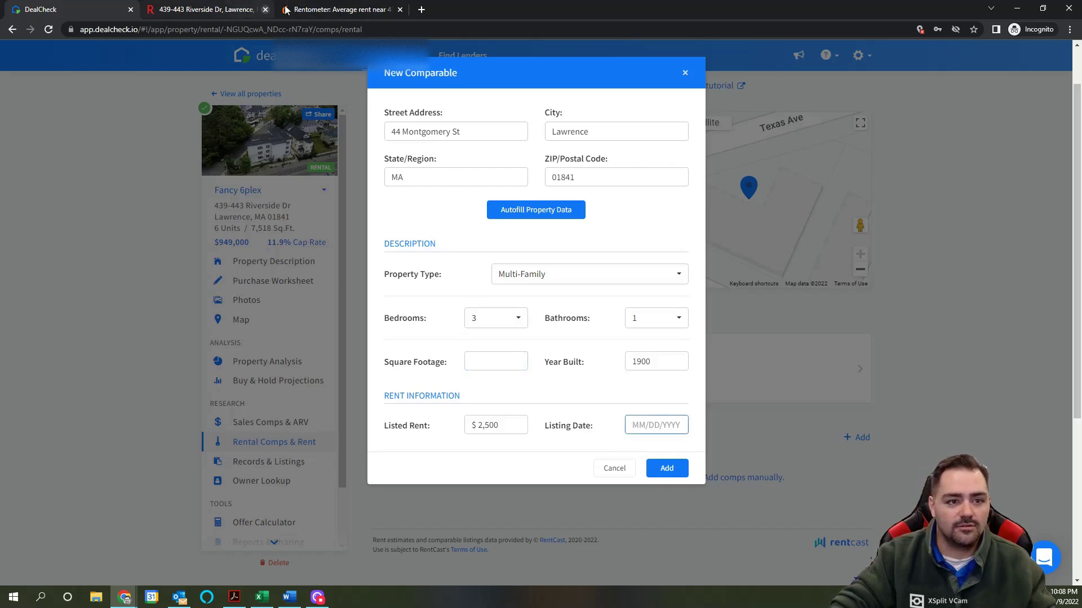
# Step: Enter listing date 09/01/2022 and add the comp to the rentals list
pyautogui.click(337, 9)
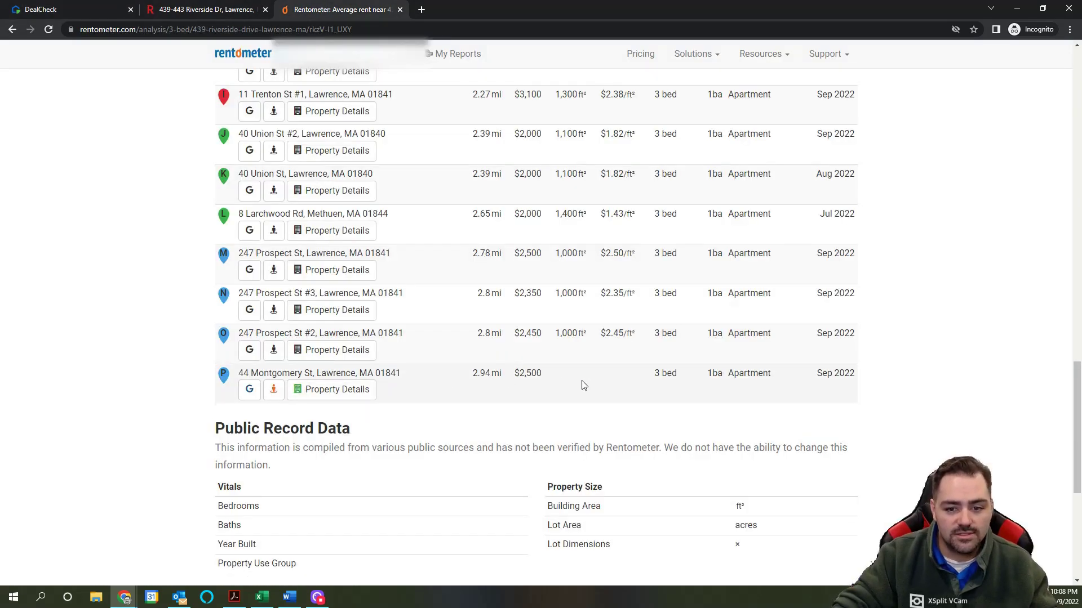
pyautogui.click(44, 12)
pyautogui.write('09')
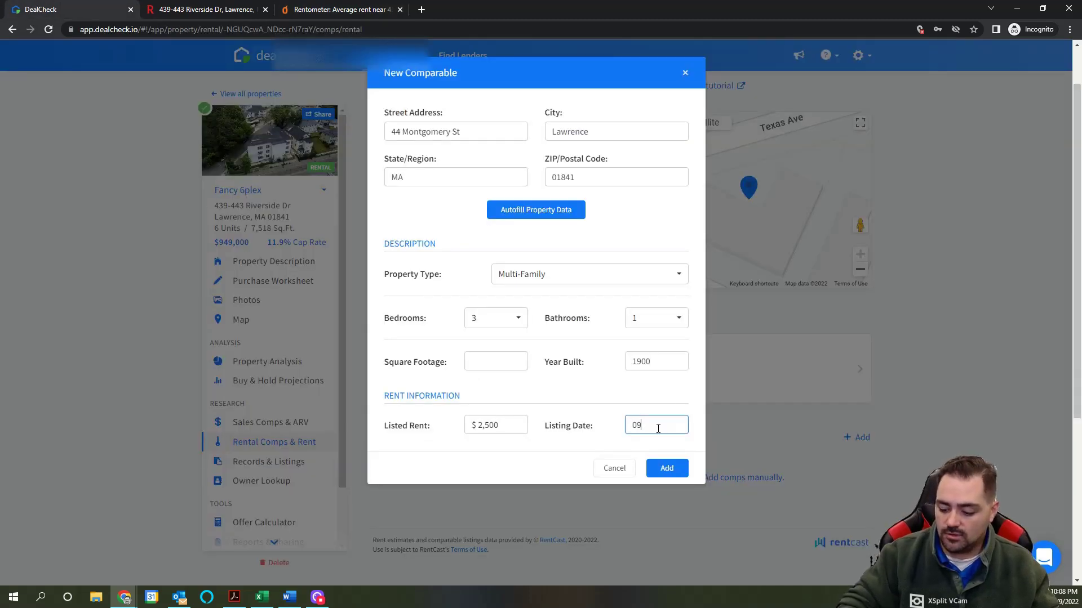
pyautogui.write('/01/2022')
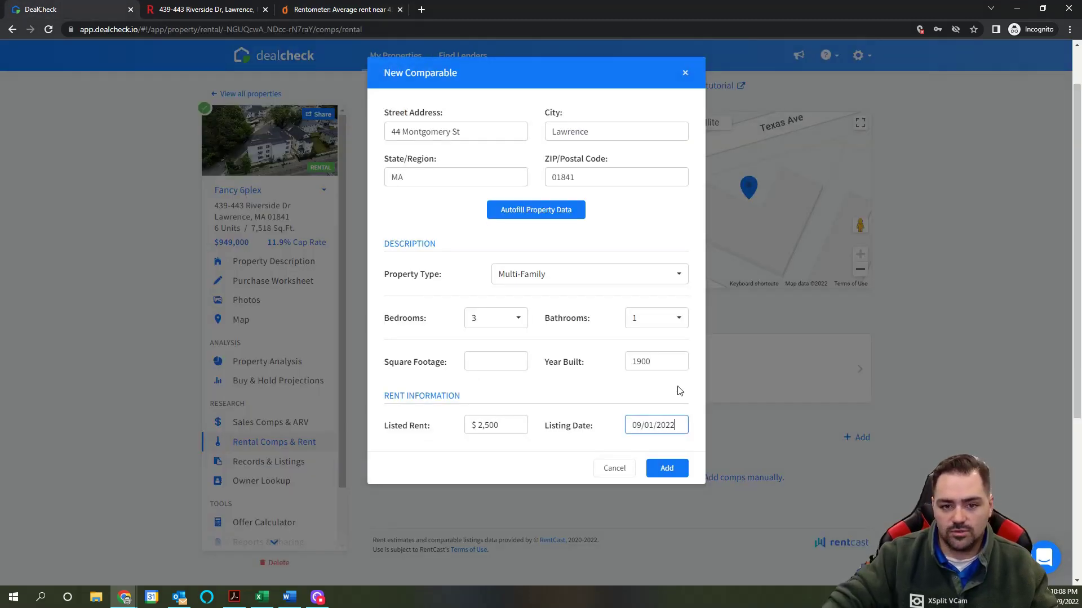
pyautogui.click(667, 468)
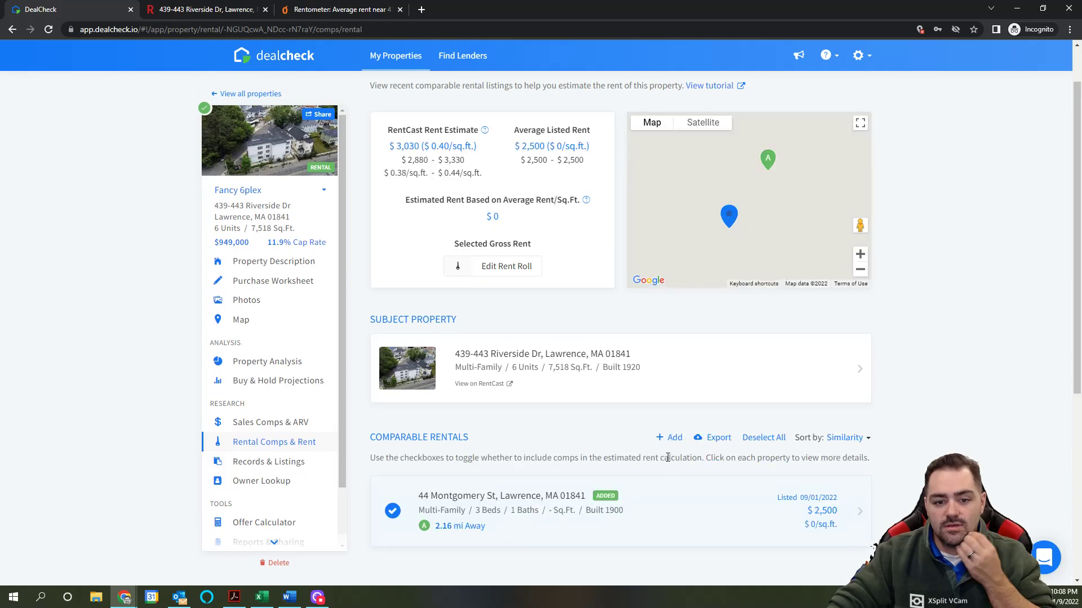
pyautogui.scroll(-2, 603, 470)
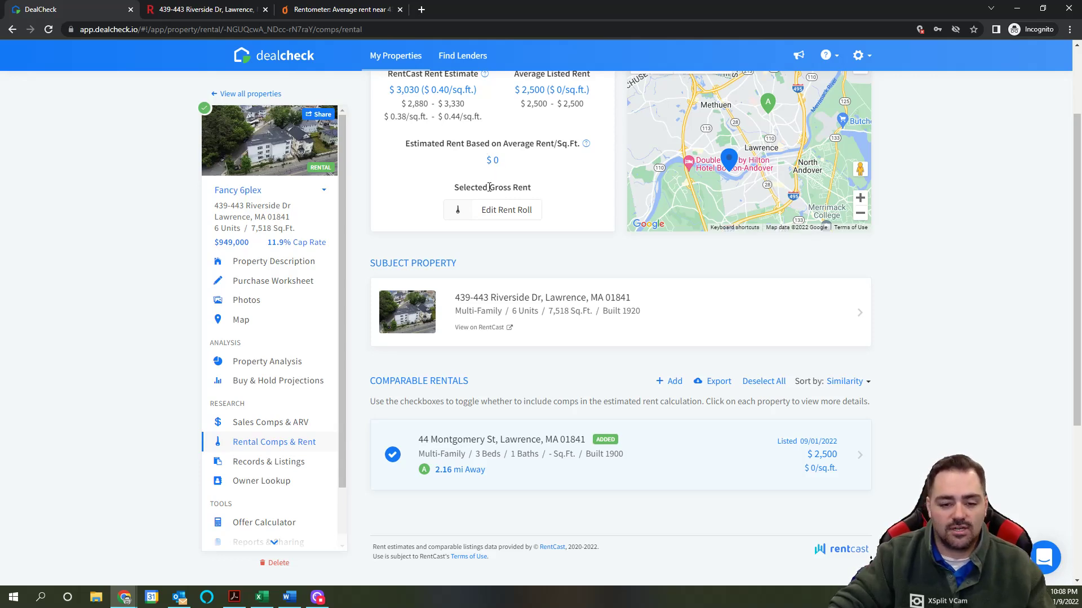
pyautogui.scroll(-4, 659, 348)
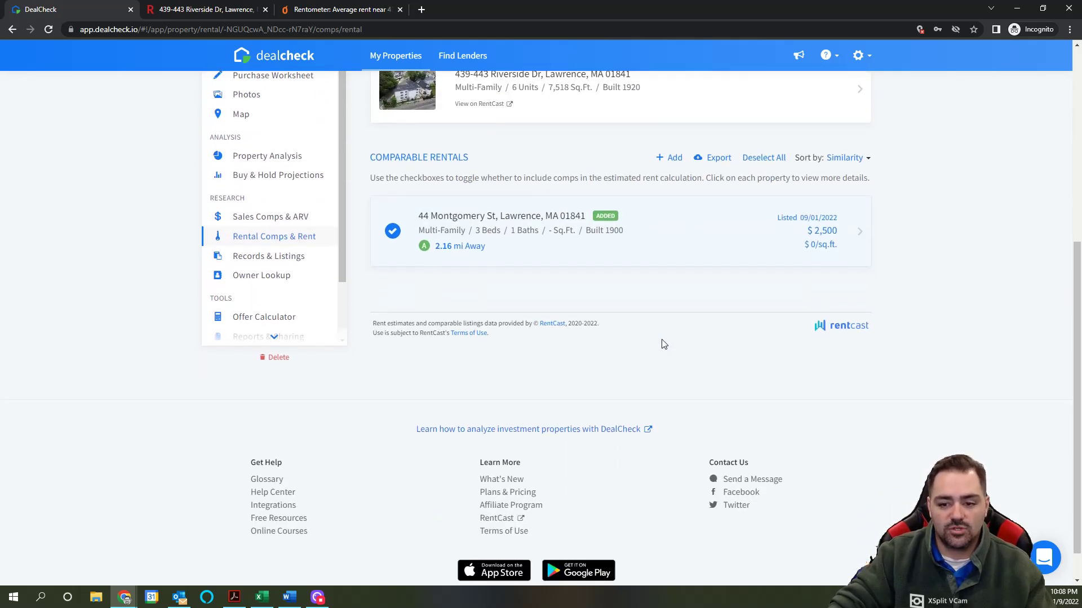
pyautogui.scroll(4, 663, 344)
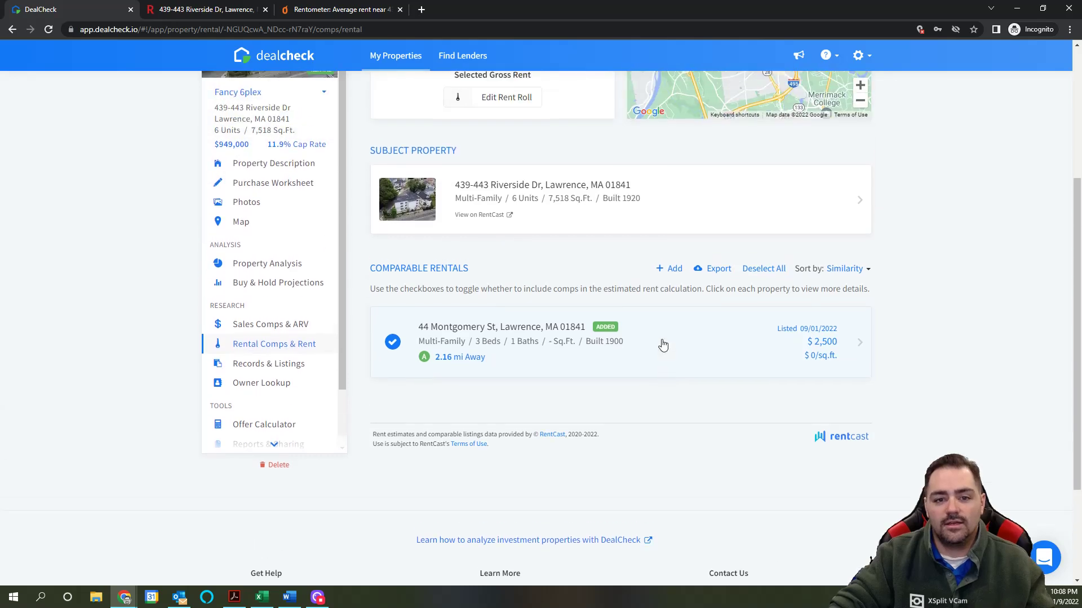
pyautogui.scroll(-1, 663, 344)
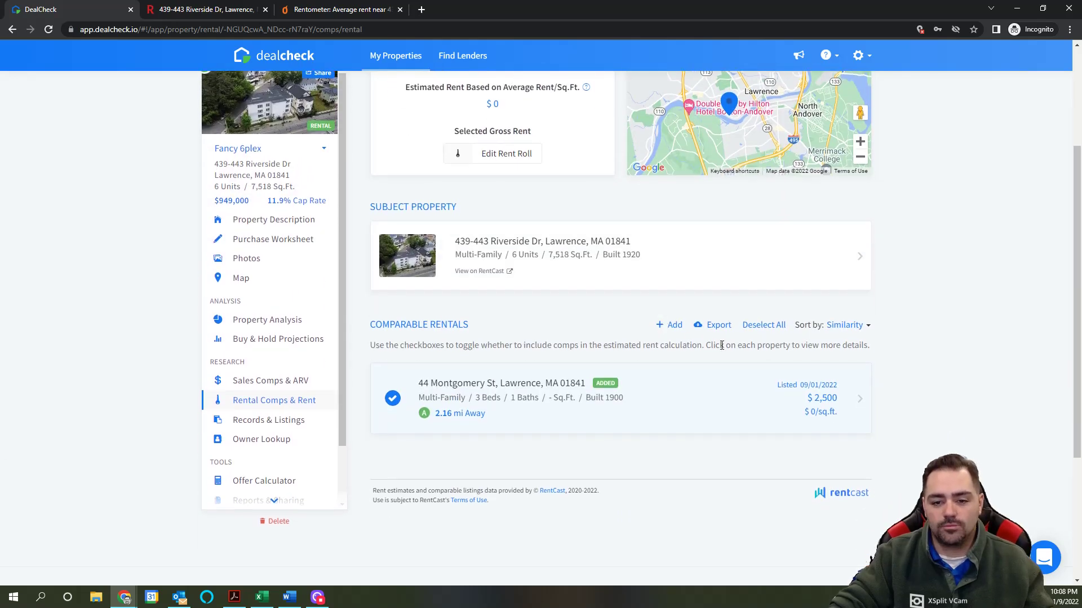
pyautogui.scroll(1, 648, 350)
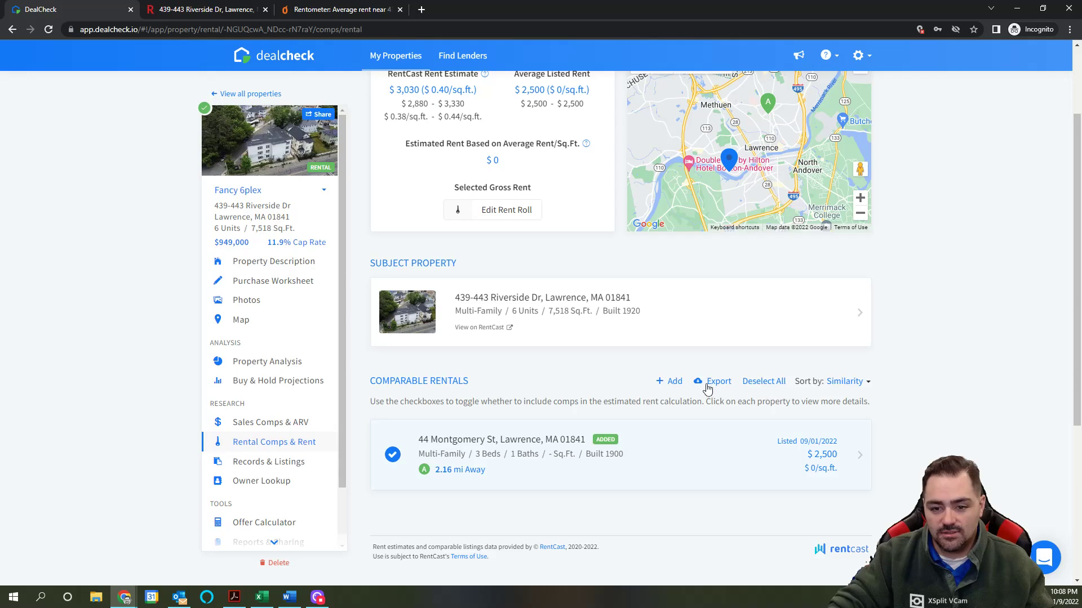
pyautogui.click(828, 463)
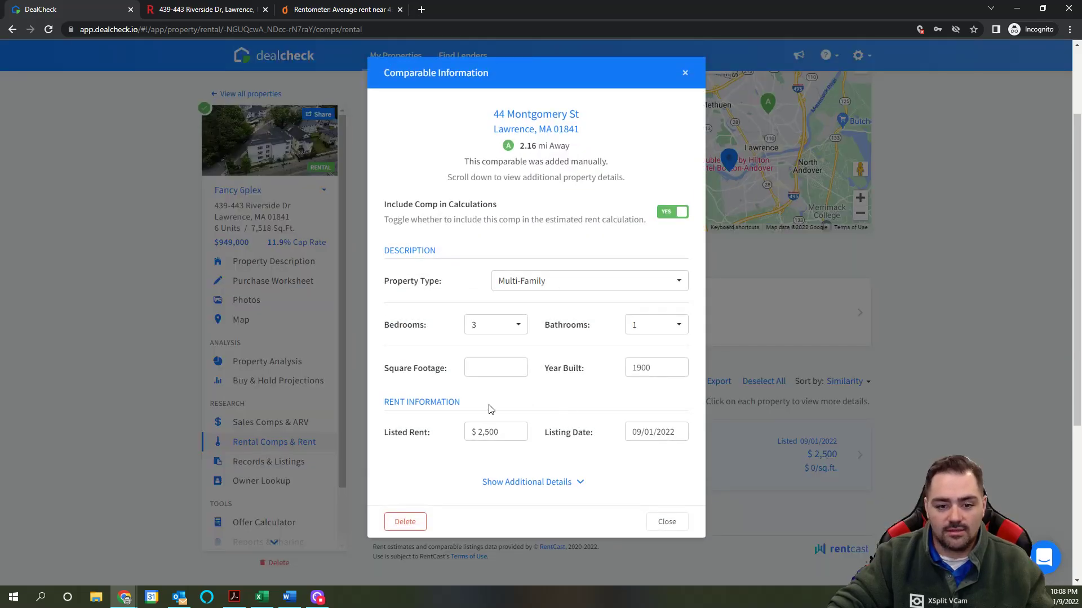
pyautogui.click(489, 366)
pyautogui.write('1100')
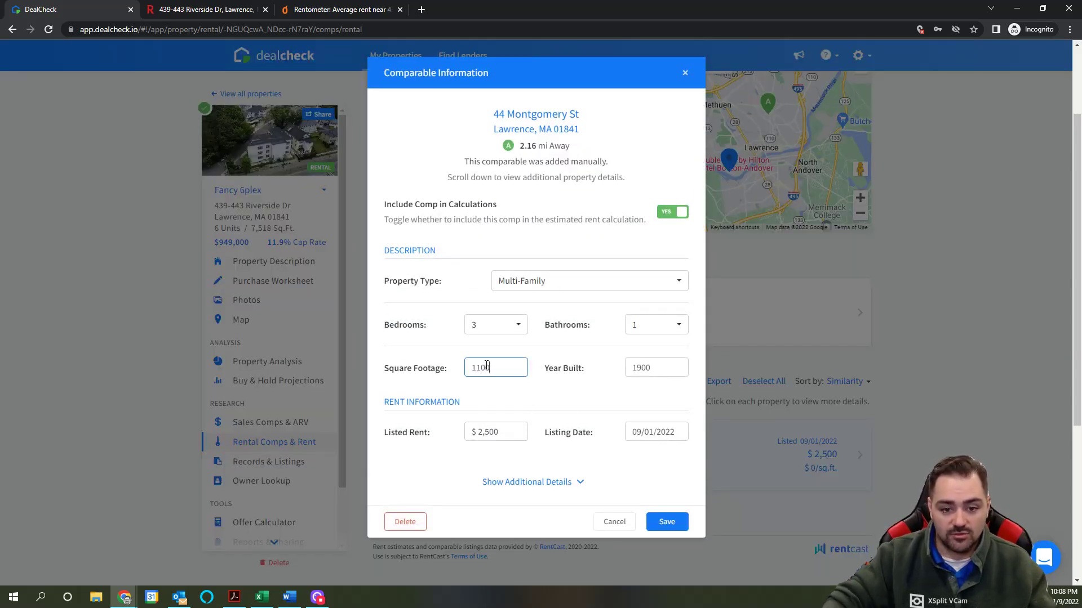
pyautogui.click(666, 521)
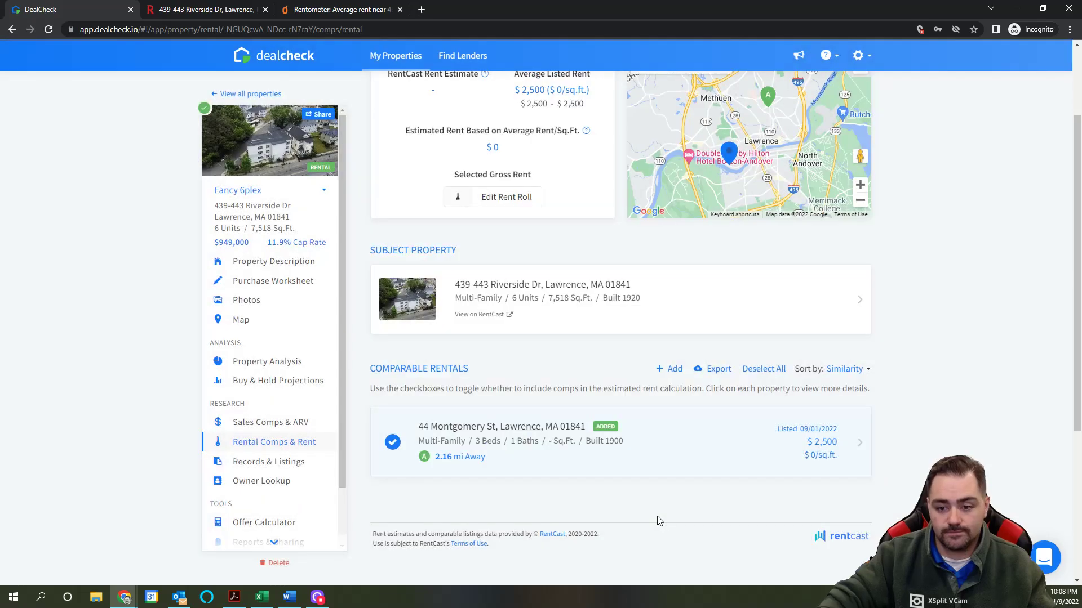
pyautogui.scroll(1, 561, 315)
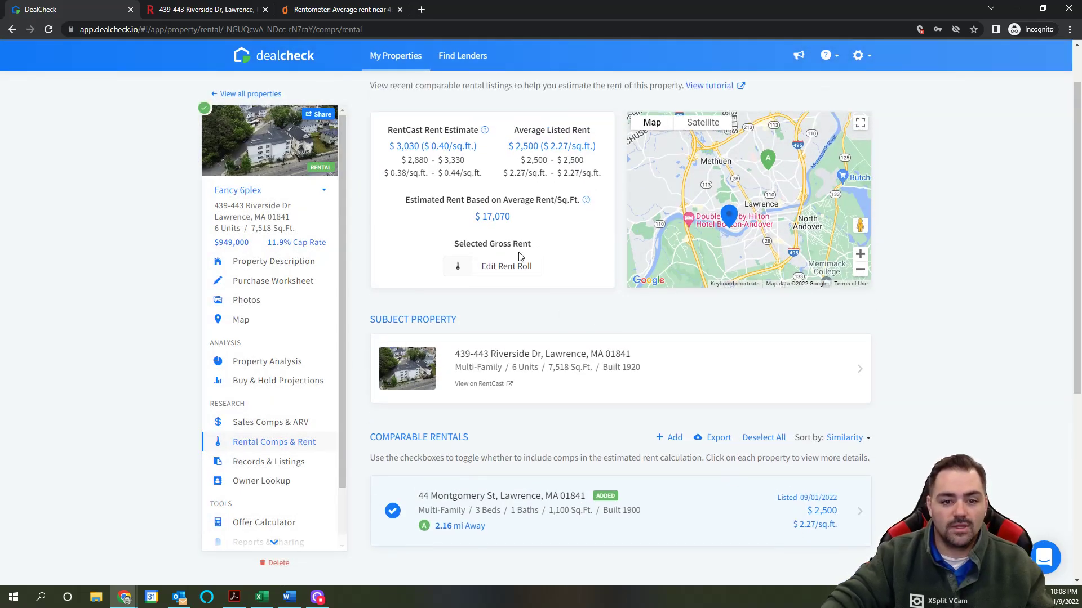
pyautogui.scroll(-5, 525, 223)
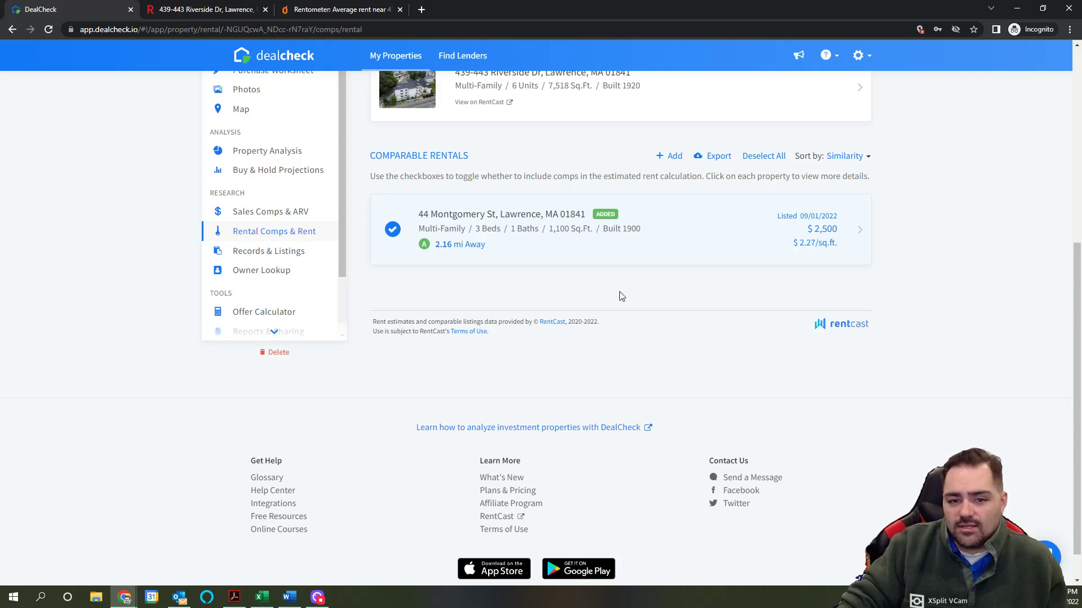
pyautogui.scroll(2, 466, 276)
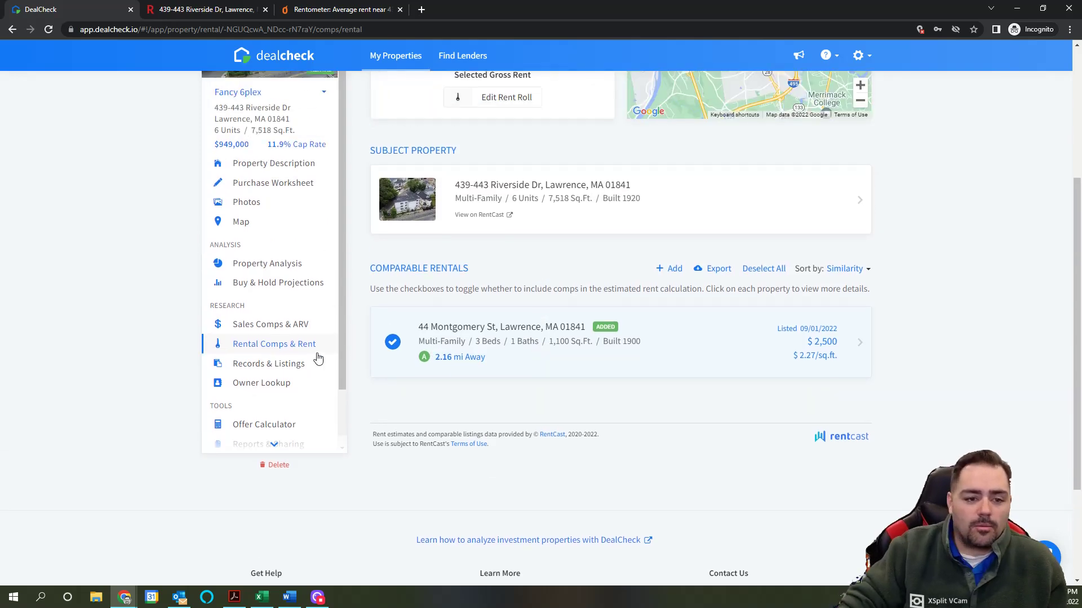
pyautogui.scroll(-2, 278, 363)
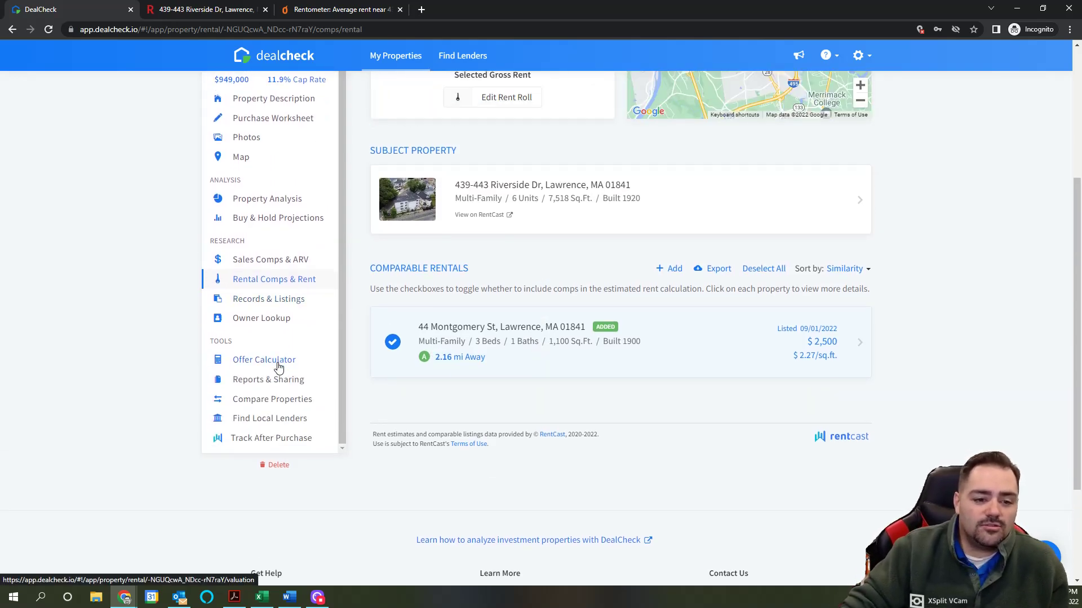
# Step: From Reports & Sharing, view the complete PDF report for Fancy 6plex
pyautogui.click(256, 380)
pyautogui.scroll(-2, 853, 303)
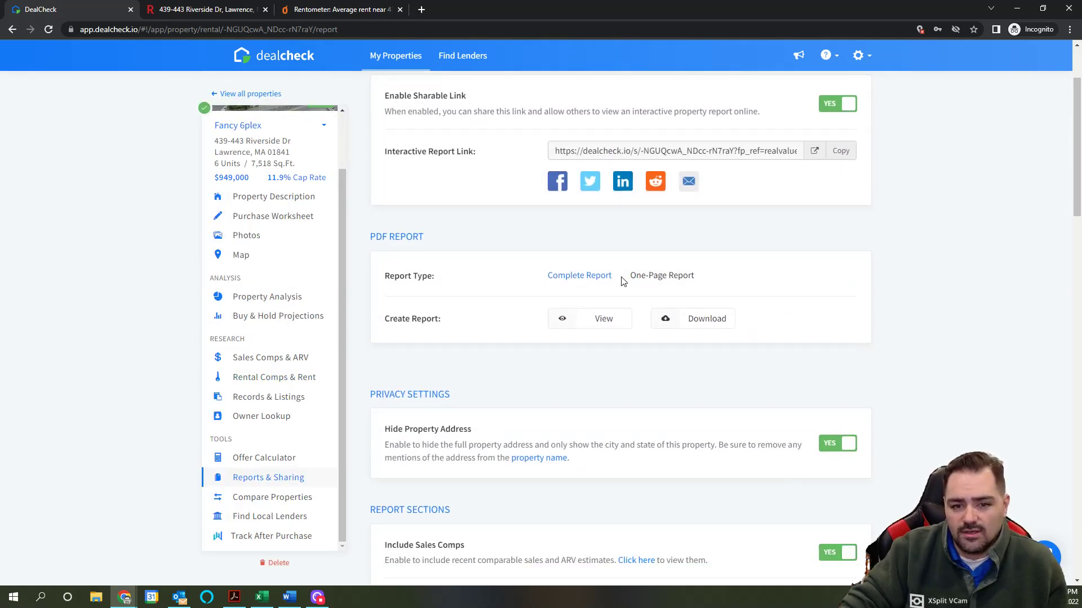
pyautogui.click(601, 315)
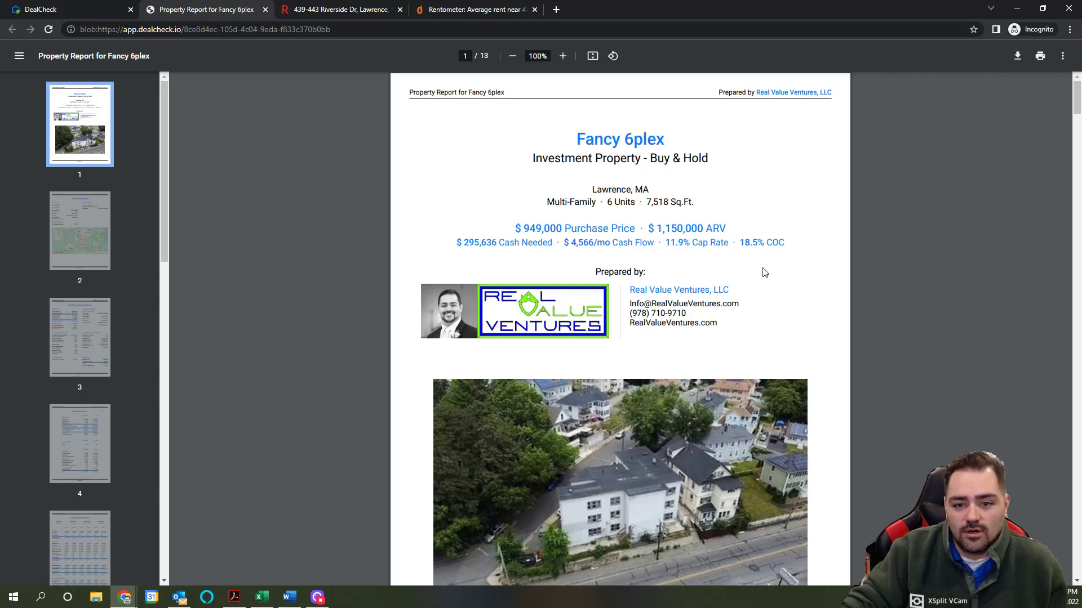
# Step: Scroll through the pages of the 13-page Fancy 6plex PDF report
pyautogui.scroll(-2, 817, 271)
pyautogui.scroll(2, 811, 265)
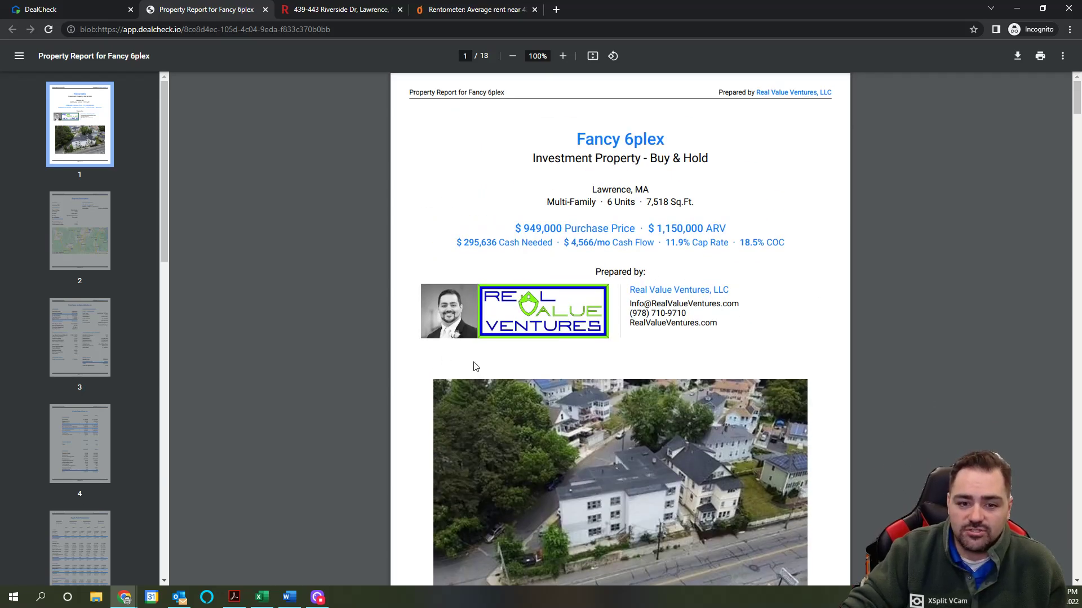
pyautogui.scroll(-3, 788, 303)
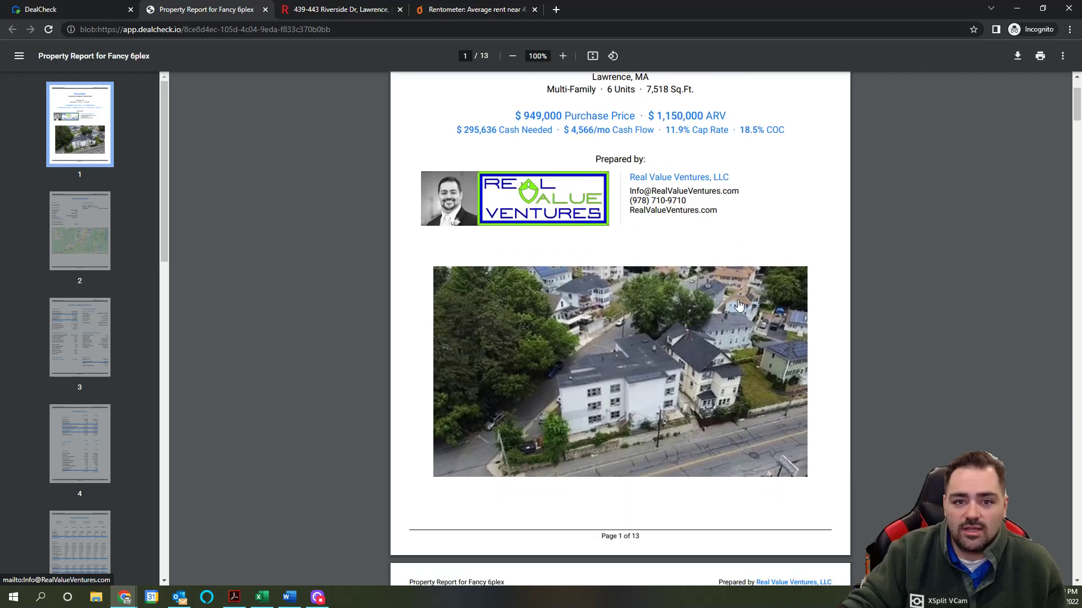
pyautogui.scroll(-2, 788, 303)
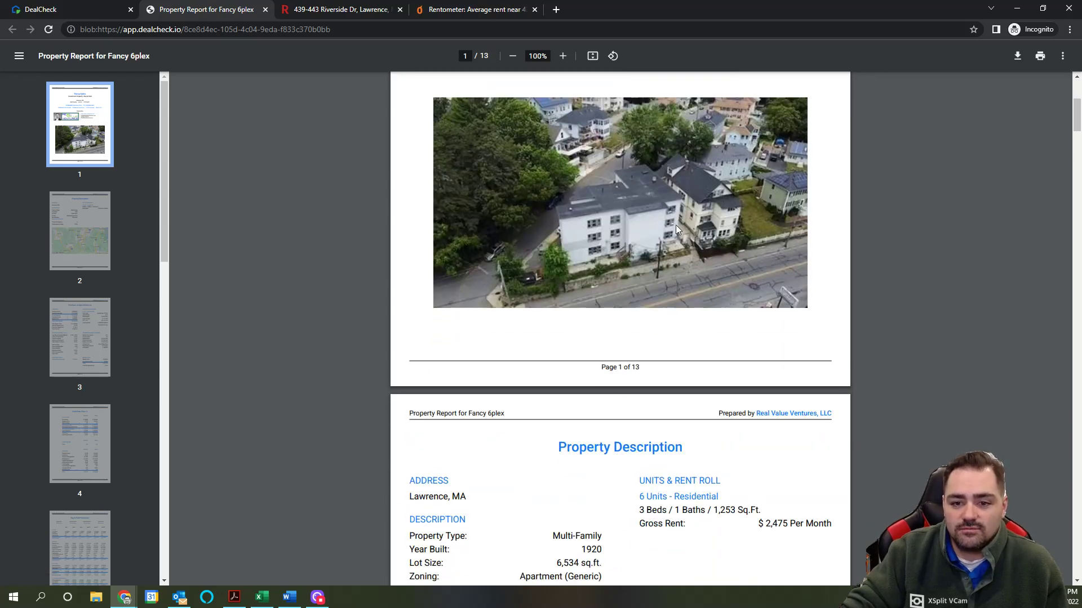
pyautogui.scroll(-5, 822, 309)
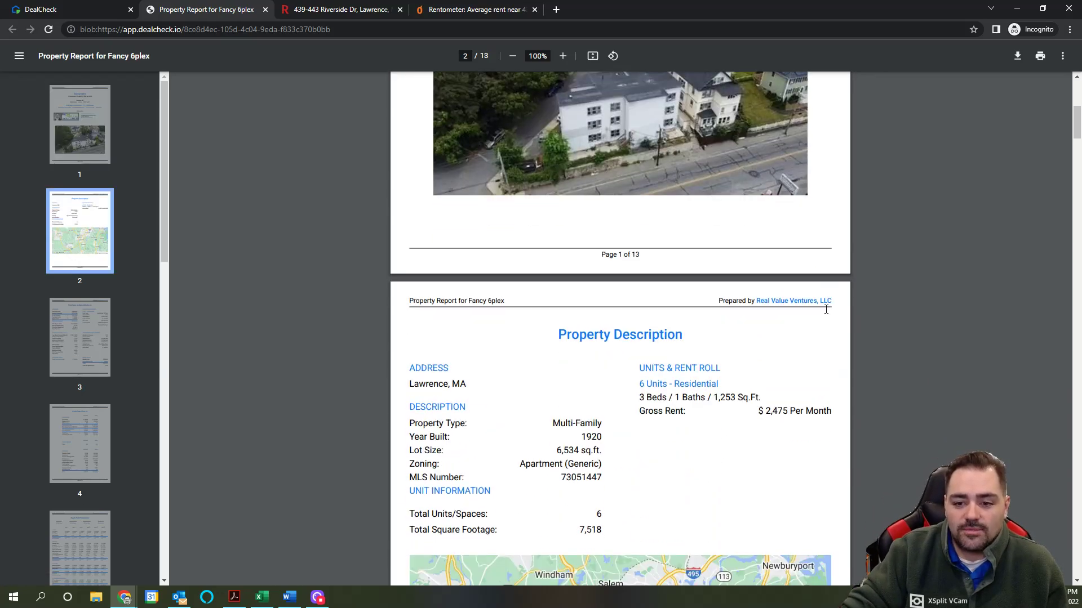
pyautogui.scroll(-3, 696, 302)
pyautogui.scroll(-10, 696, 302)
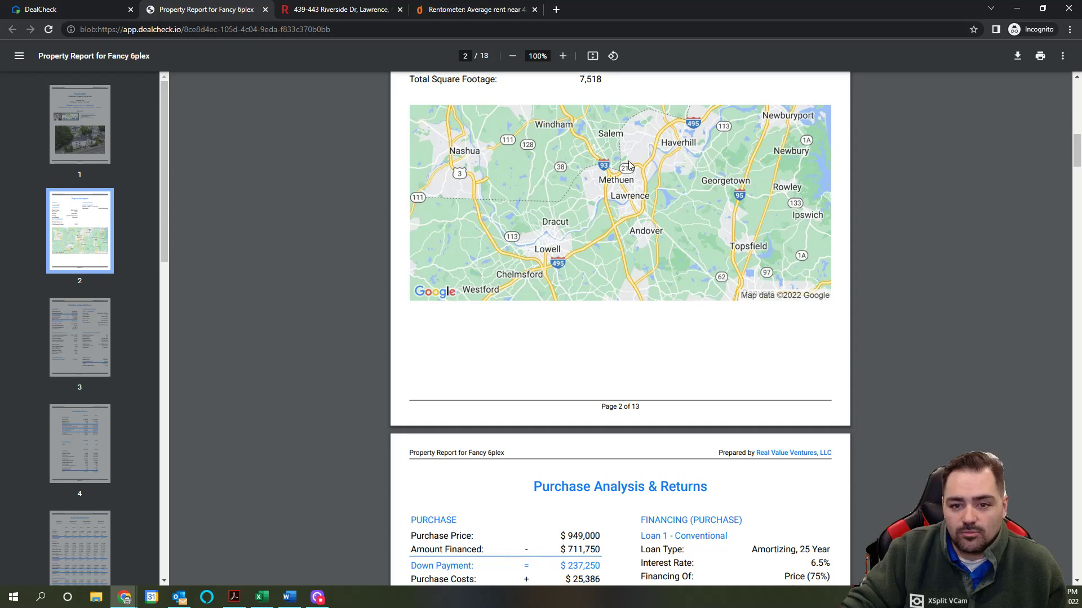
pyautogui.scroll(-10, 760, 359)
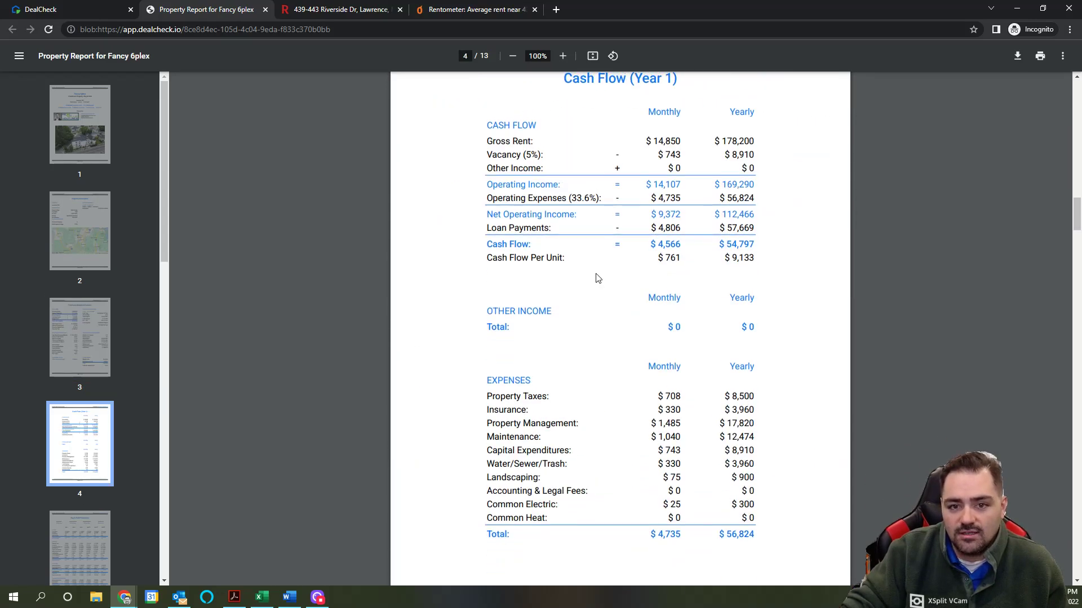
pyautogui.scroll(1, 550, 203)
pyautogui.scroll(-9, 791, 336)
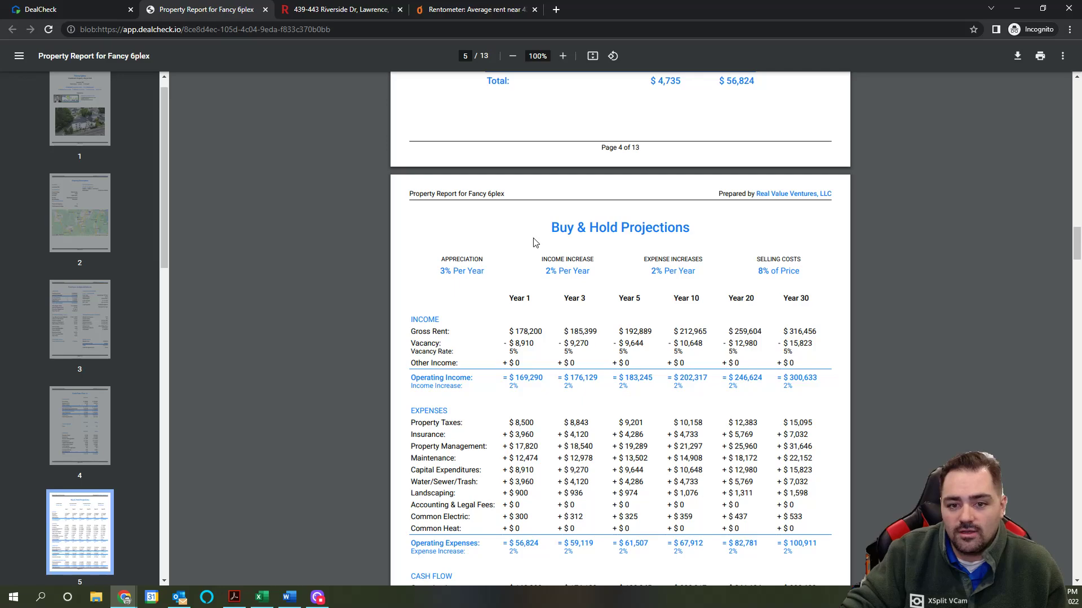
pyautogui.scroll(-16, 535, 242)
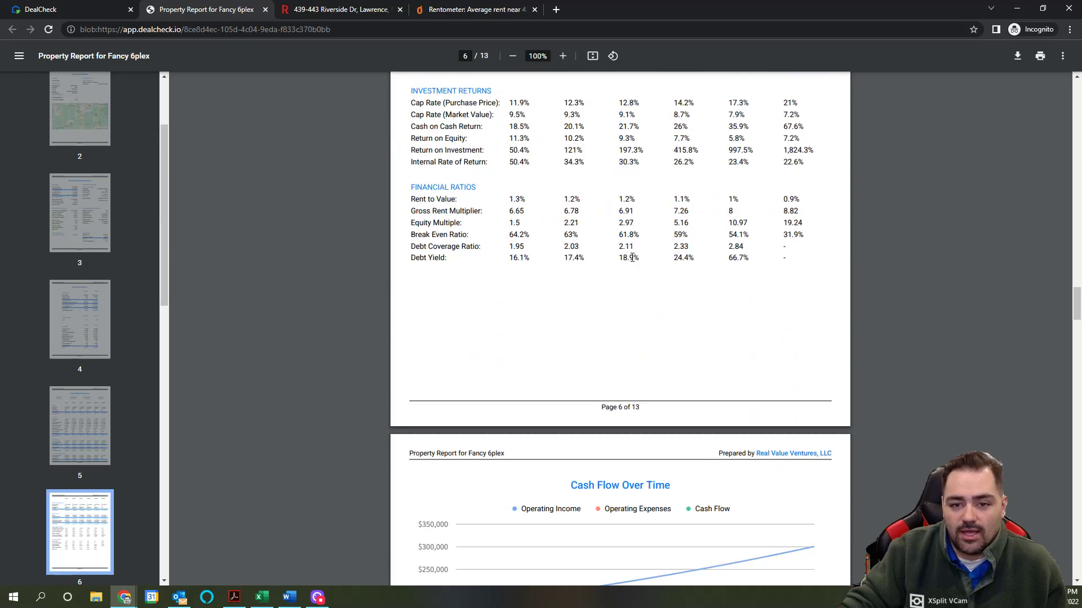
pyautogui.scroll(-16, 632, 257)
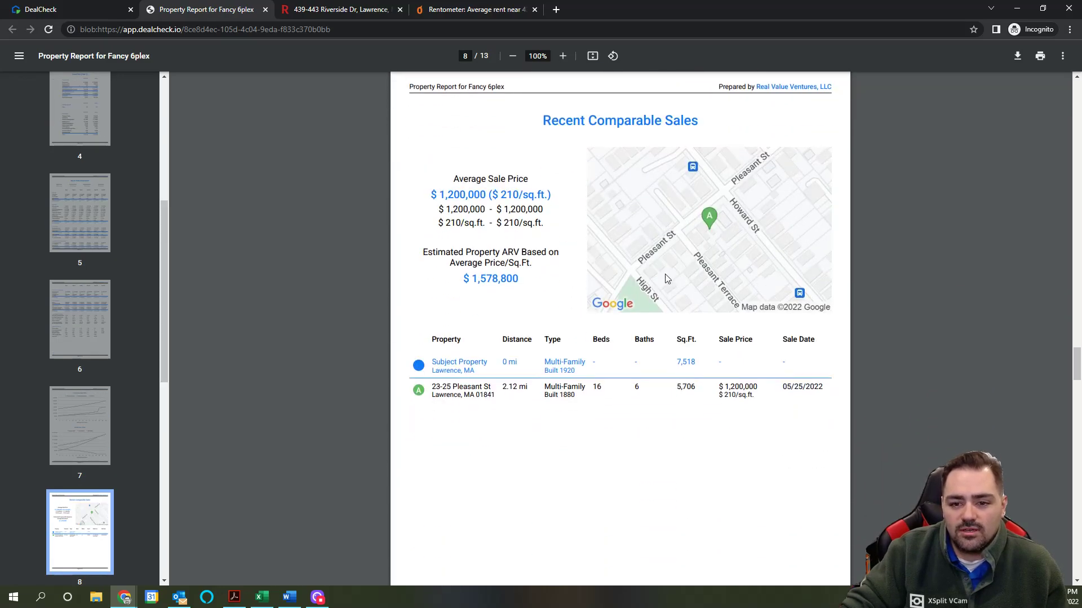
pyautogui.scroll(-2, 642, 402)
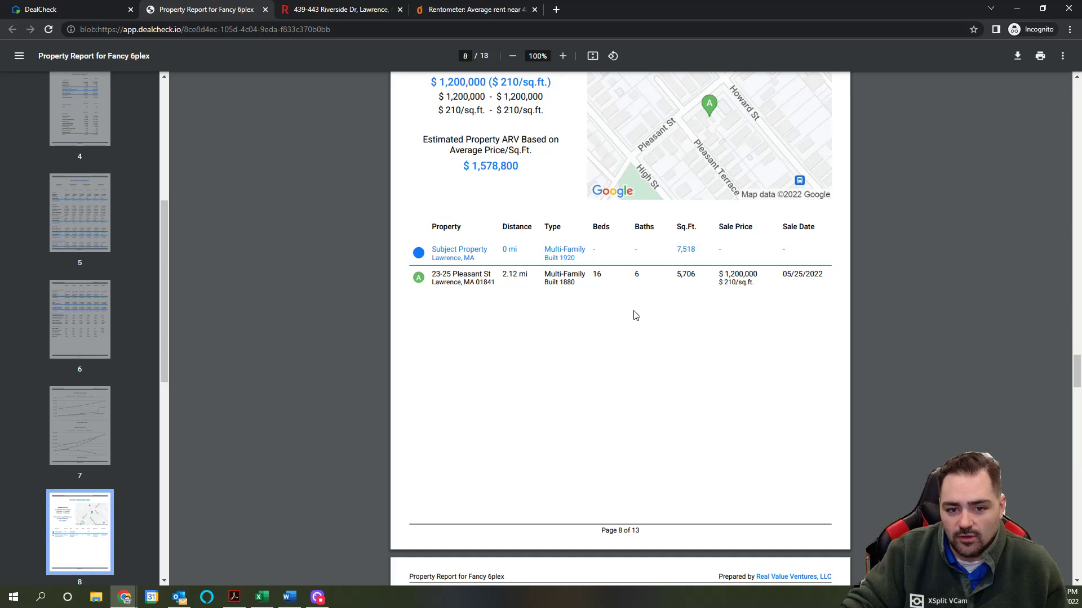
pyautogui.scroll(-9, 635, 315)
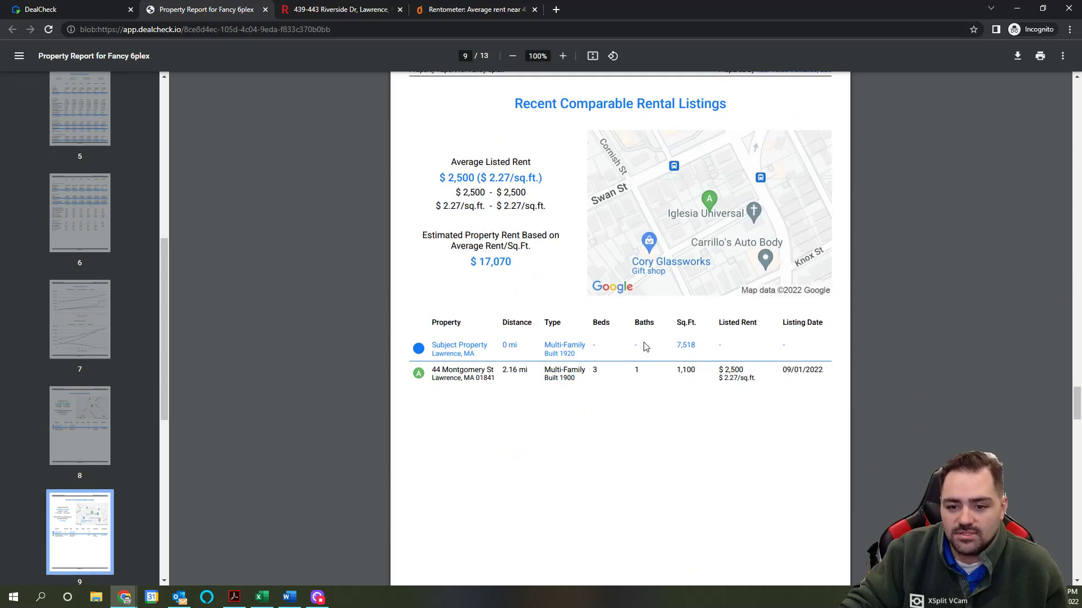
pyautogui.scroll(-19, 645, 346)
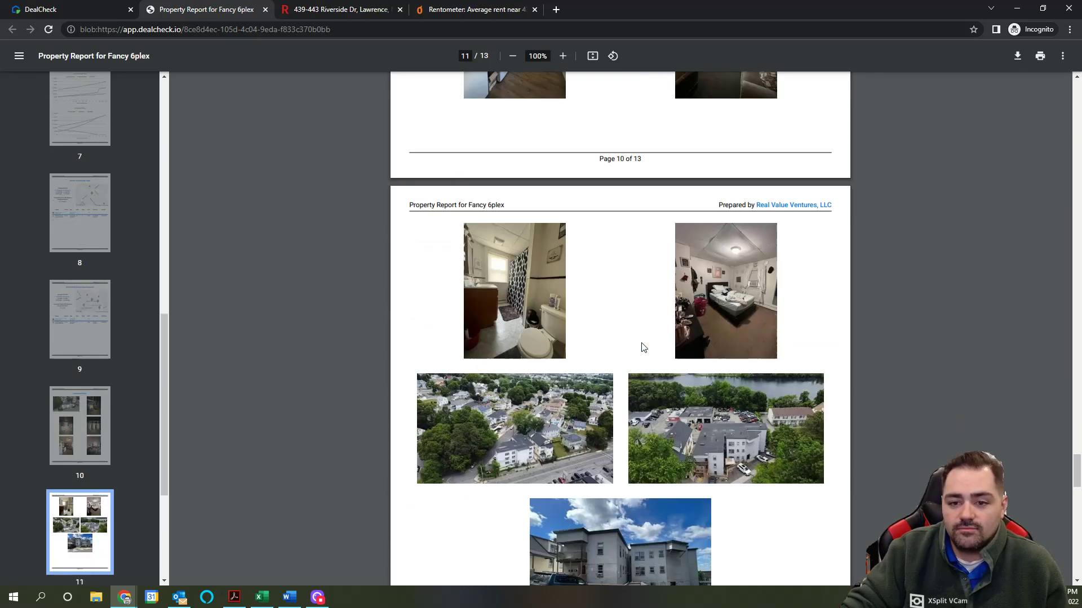
pyautogui.scroll(-12, 644, 346)
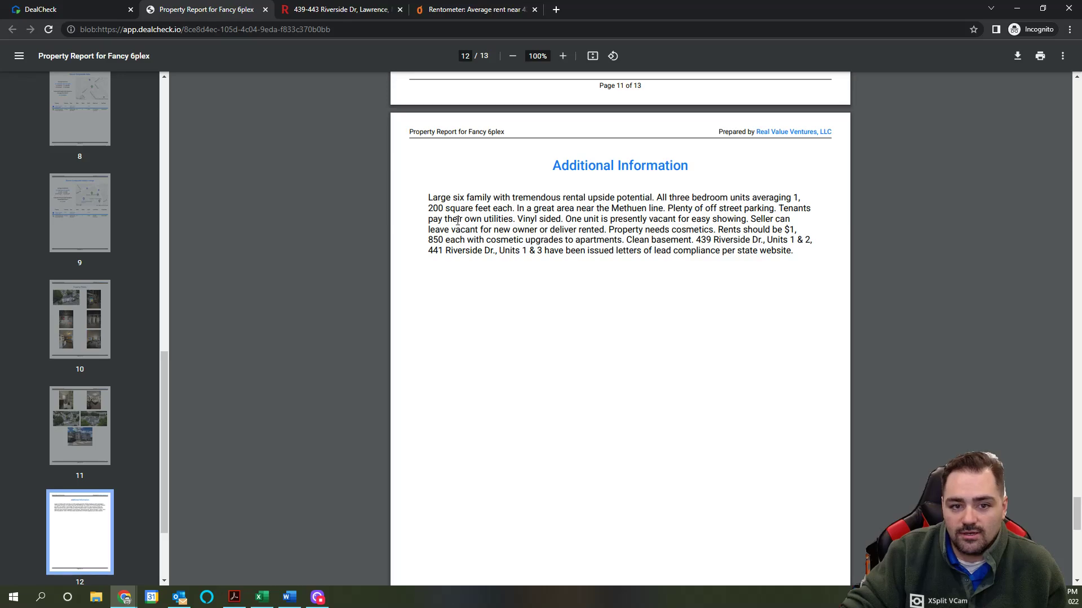
# Step: Highlight part of the additional information text, then return to DealCheck's Reports & Sharing page
pyautogui.moveTo(428, 210); pyautogui.dragTo(633, 210)
pyautogui.scroll(-14, 680, 241)
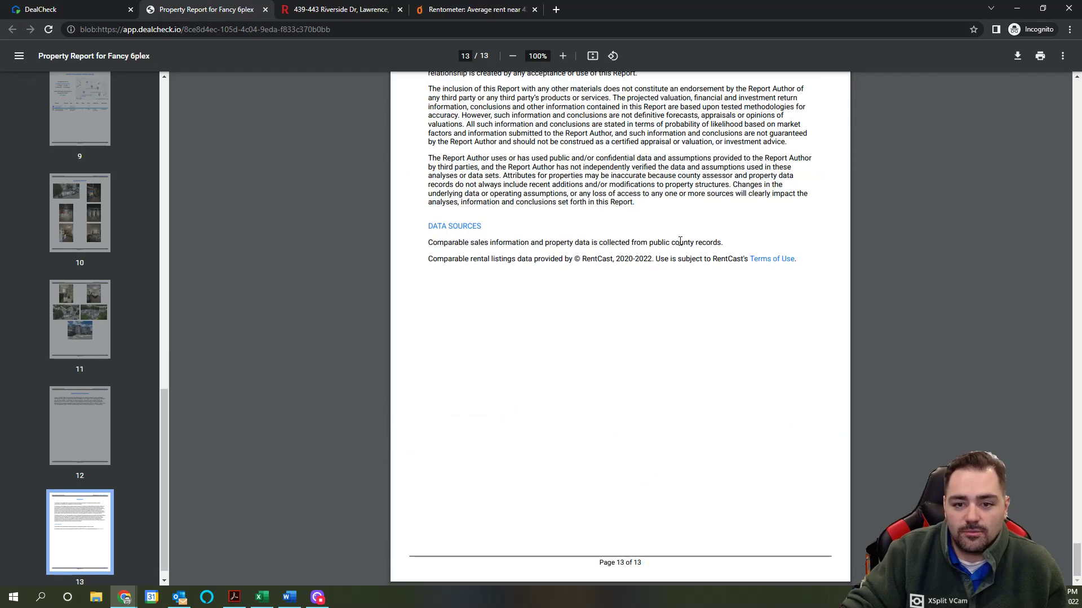
pyautogui.scroll(20, 680, 241)
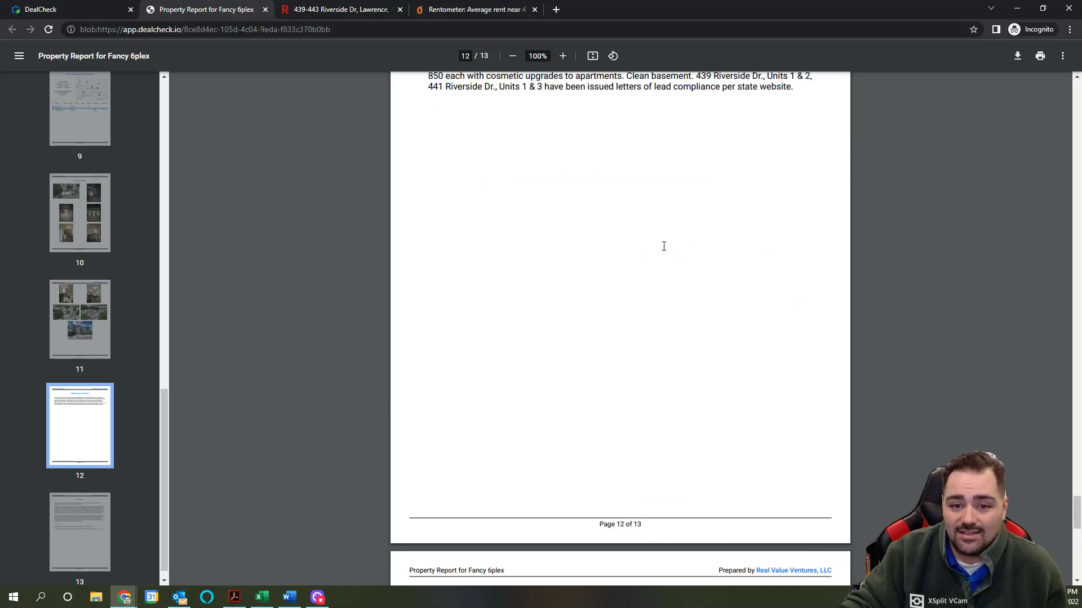
pyautogui.scroll(20, 661, 247)
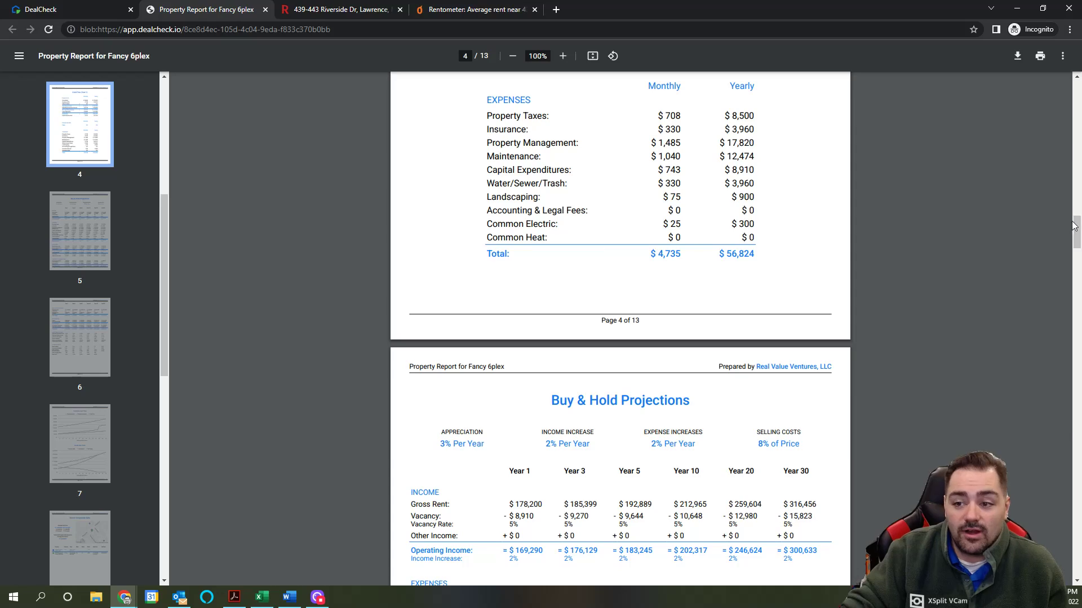
pyautogui.moveTo(1076, 209); pyautogui.dragTo(1073, 73)
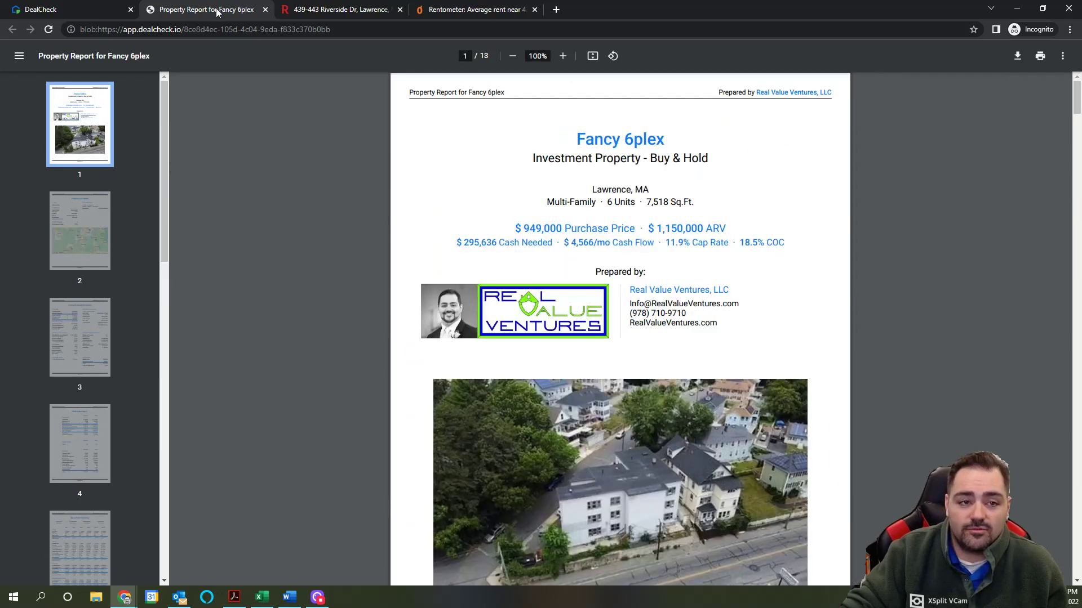
pyautogui.moveTo(93, 10)
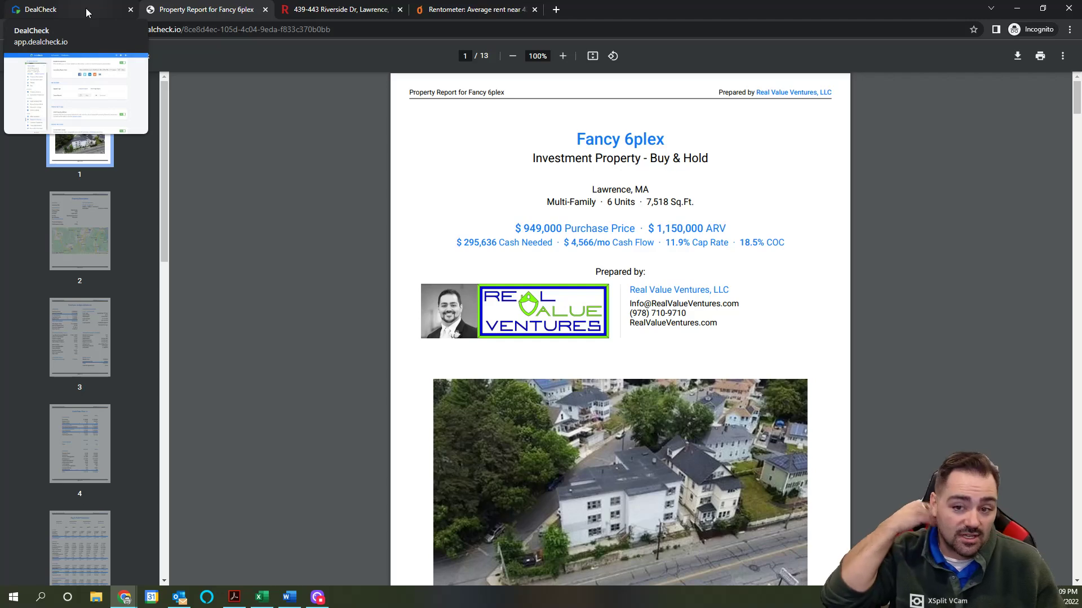
pyautogui.click(85, 7)
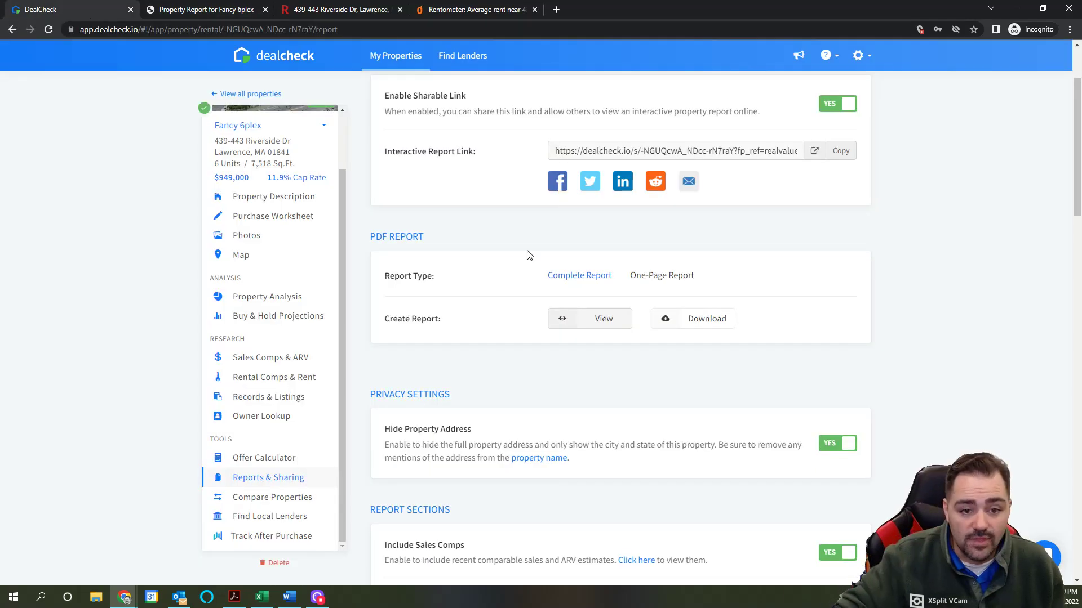
pyautogui.scroll(2, 542, 393)
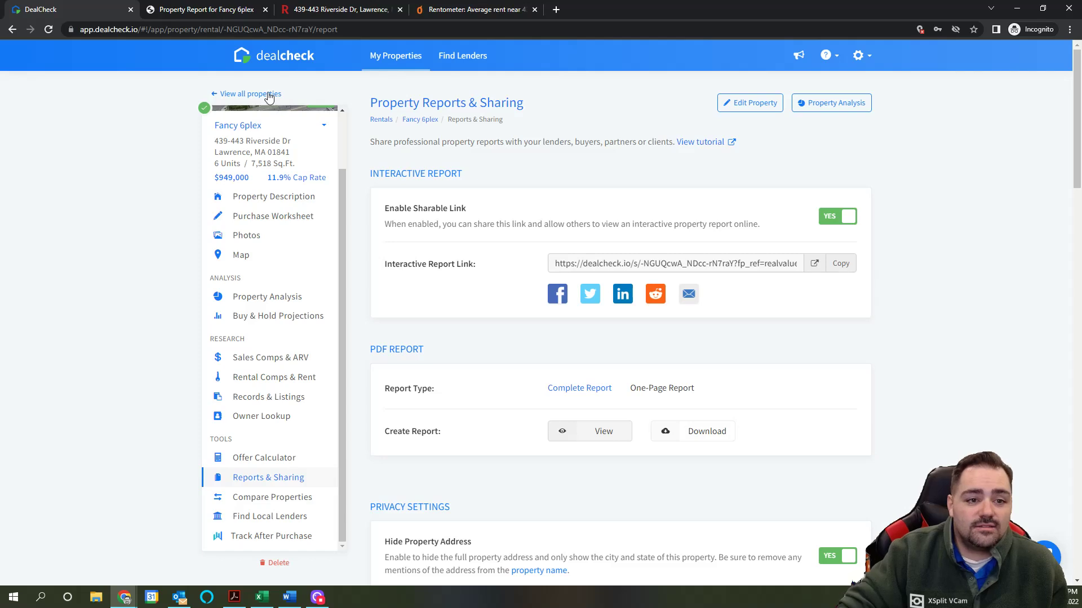
# Step: On the Fancy 6plex purchase worksheet, enter 1,500,000 as the purchase price and after repair value
pyautogui.click(273, 217)
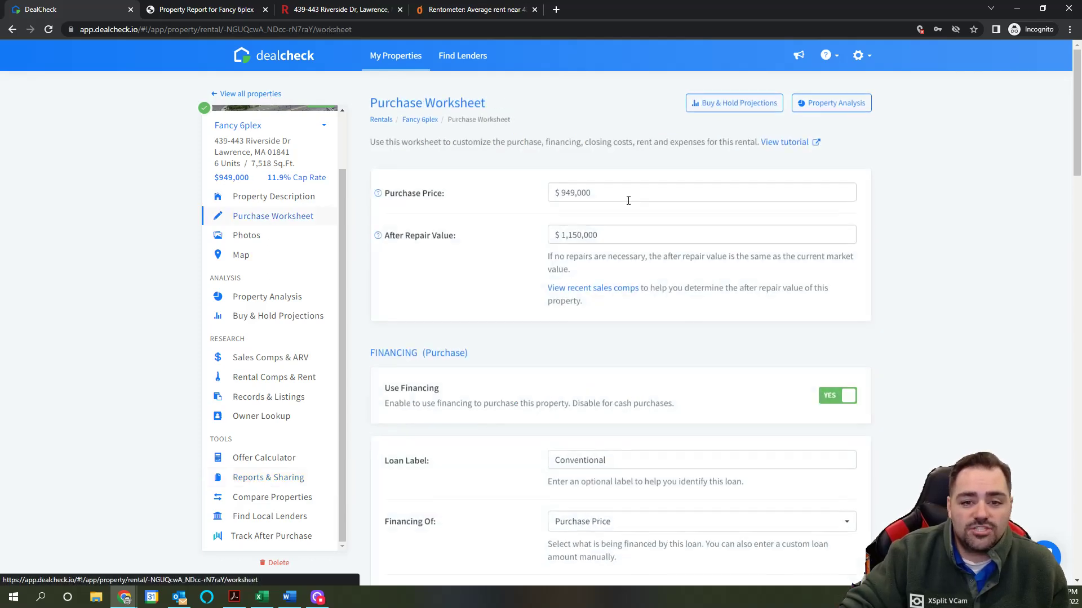
pyautogui.moveTo(618, 194); pyautogui.dragTo(541, 194)
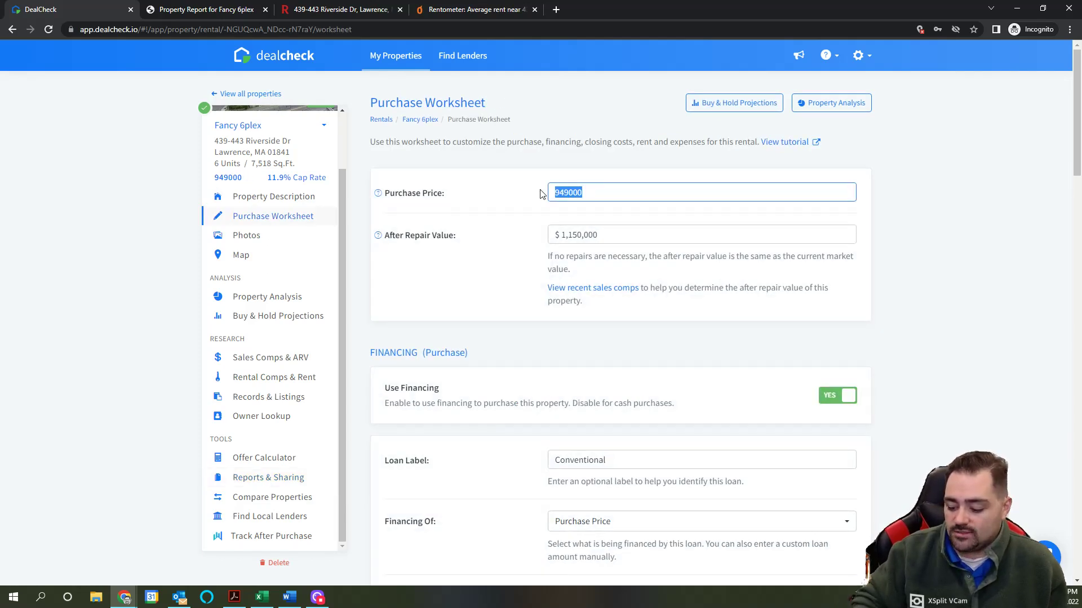
pyautogui.write('1500')
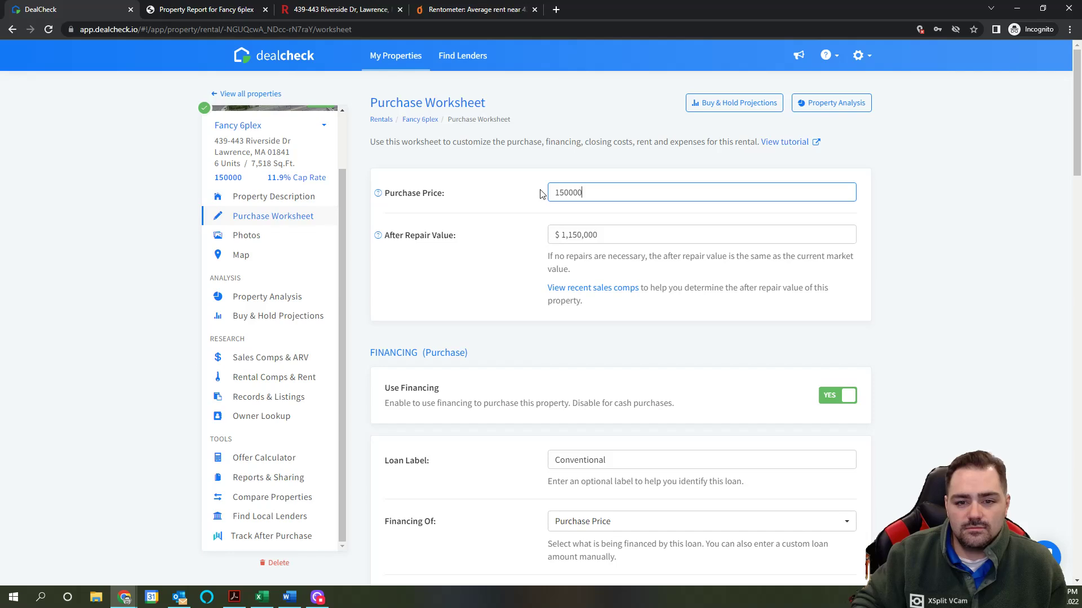
pyautogui.click(627, 232)
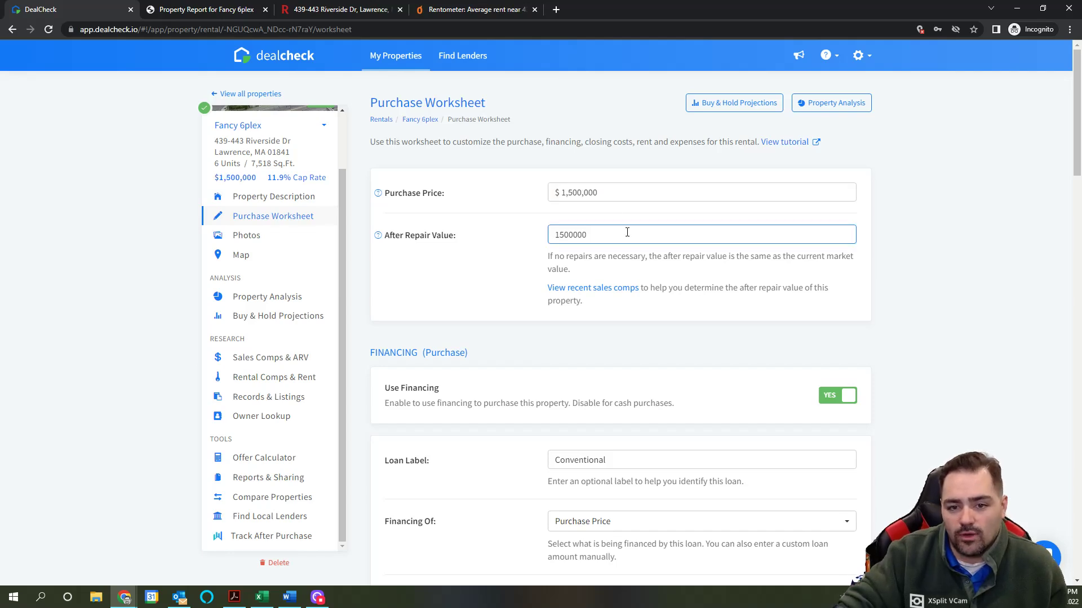
pyautogui.click(569, 335)
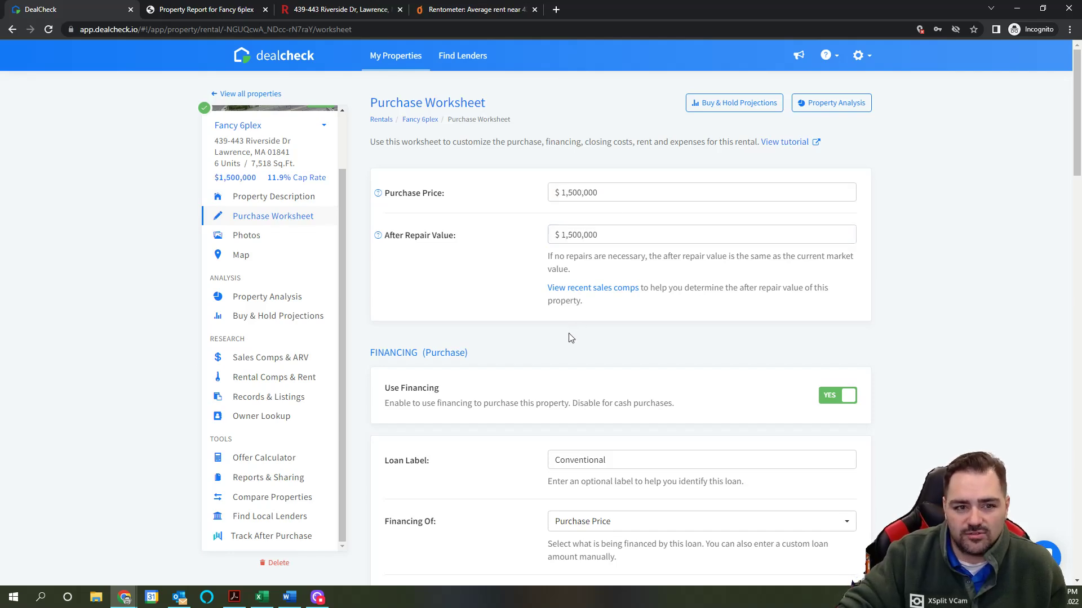
pyautogui.click(629, 235)
# Step: Reopen the recalculated worksheet and confirm the after repair value and 1,500,000 purchase price entries
pyautogui.scroll(-7, 259, 234)
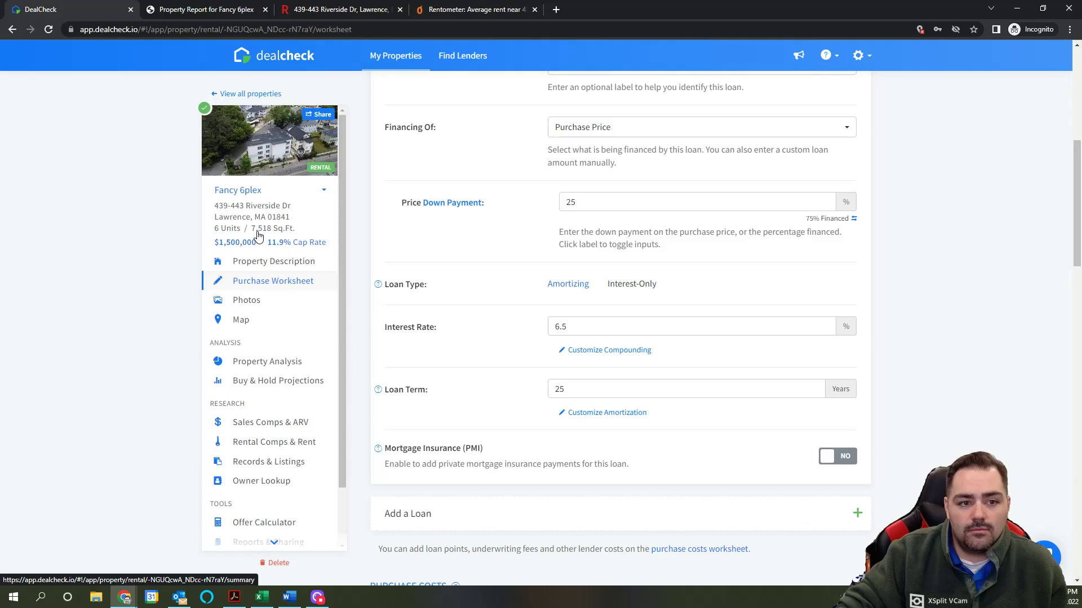
pyautogui.scroll(-10, 717, 285)
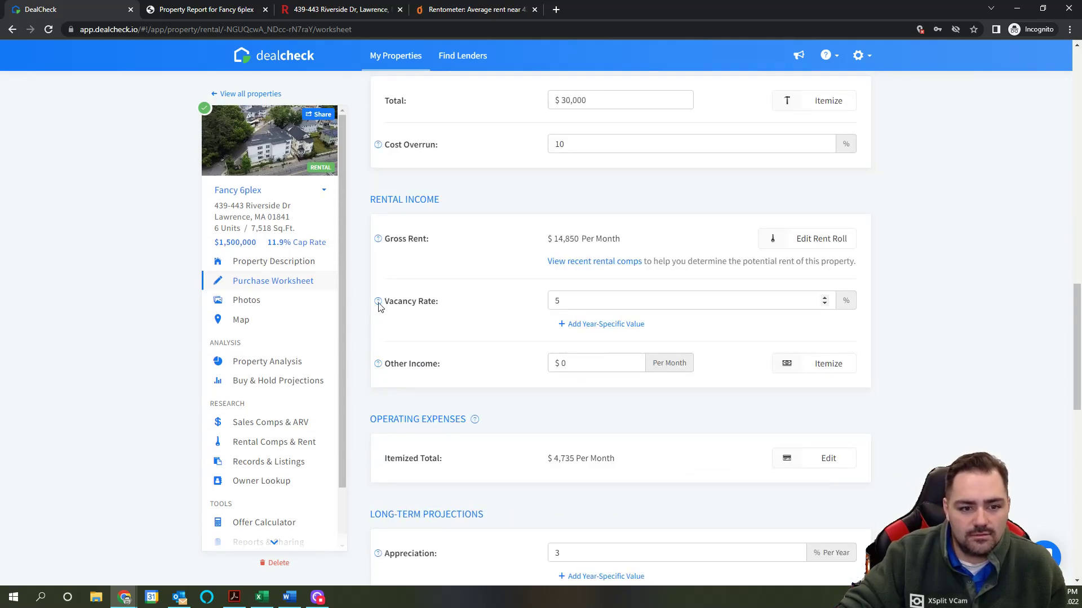
pyautogui.click(307, 266)
pyautogui.click(288, 280)
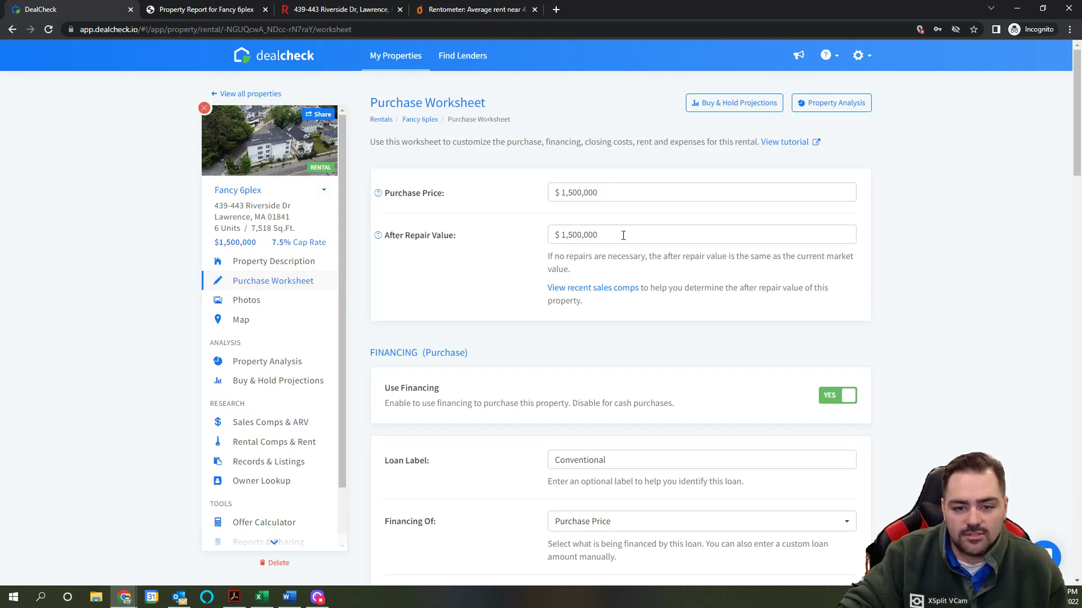
pyautogui.moveTo(623, 234); pyautogui.dragTo(574, 234)
pyautogui.click(599, 347)
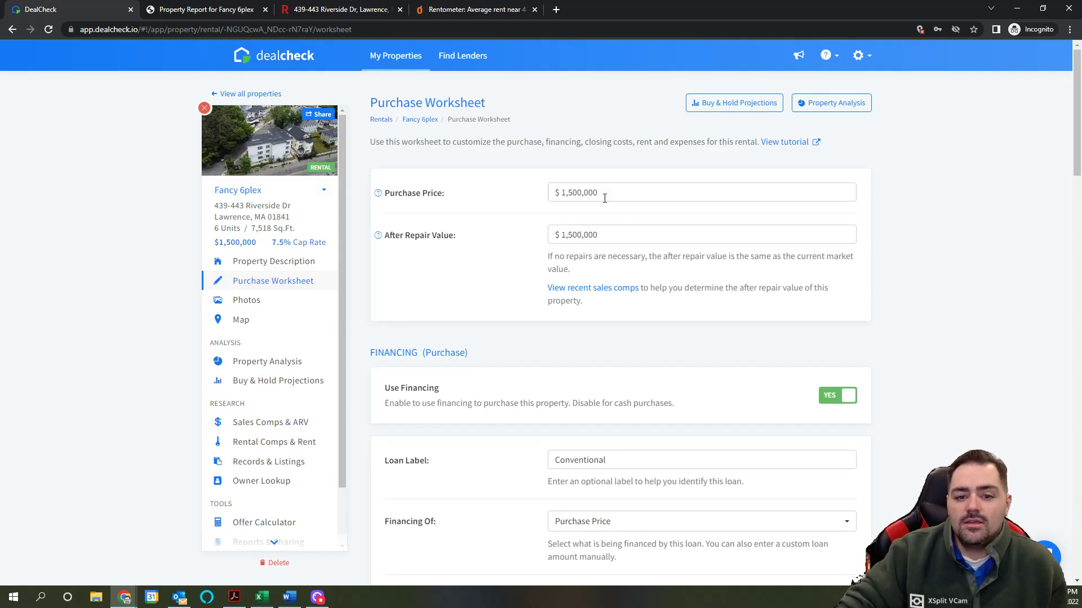
pyautogui.click(606, 191)
# Step: Scroll through the worksheet to review the recalculated figures, including the 7.5% cap rate
pyautogui.scroll(-3, 598, 241)
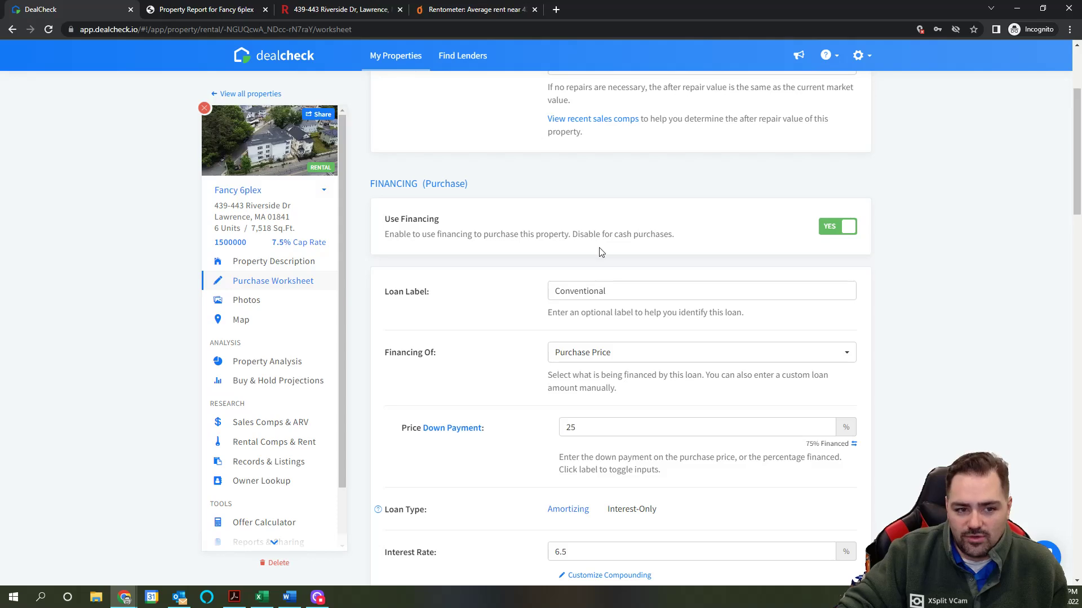
pyautogui.scroll(-2, 604, 326)
pyautogui.scroll(-10, 596, 391)
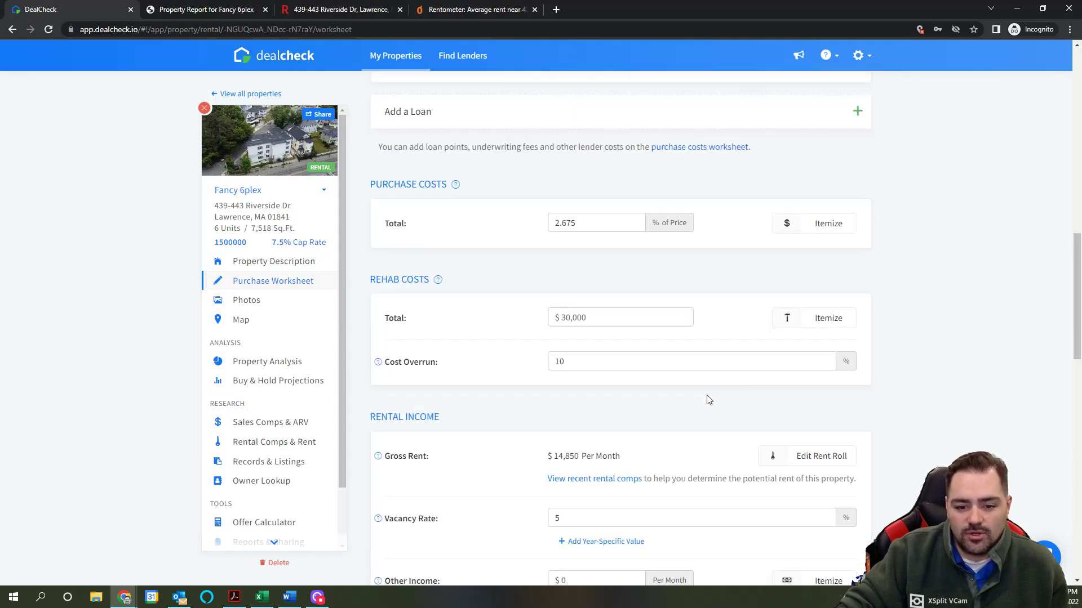
pyautogui.scroll(15, 677, 390)
pyautogui.moveTo(207, 112)
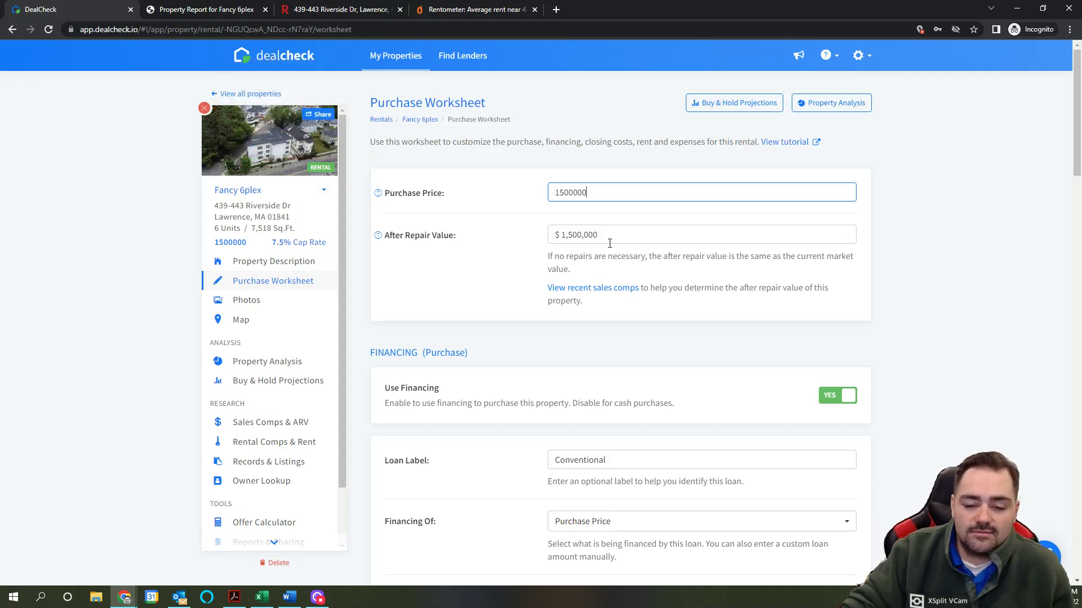
pyautogui.scroll(-15, 586, 271)
pyautogui.scroll(-6, 583, 271)
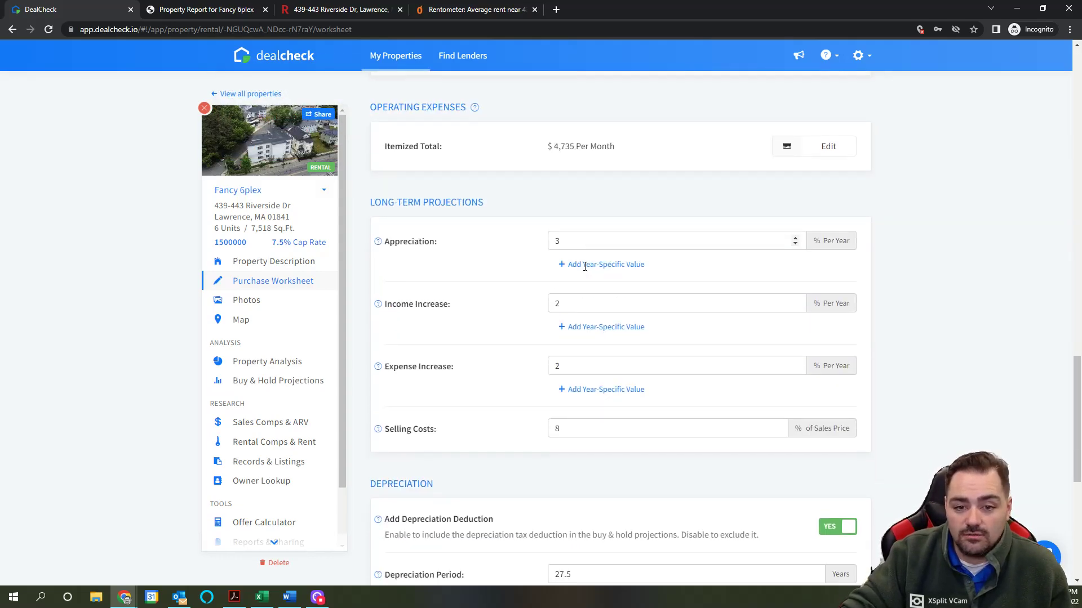
pyautogui.scroll(12, 583, 270)
pyautogui.scroll(15, 585, 271)
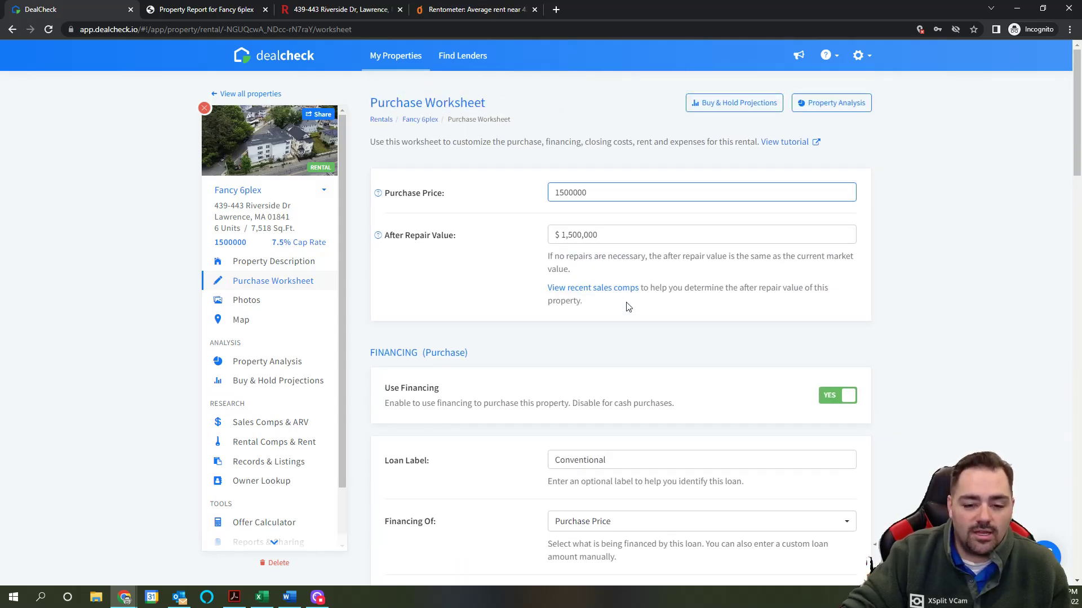
pyautogui.scroll(-6, 626, 307)
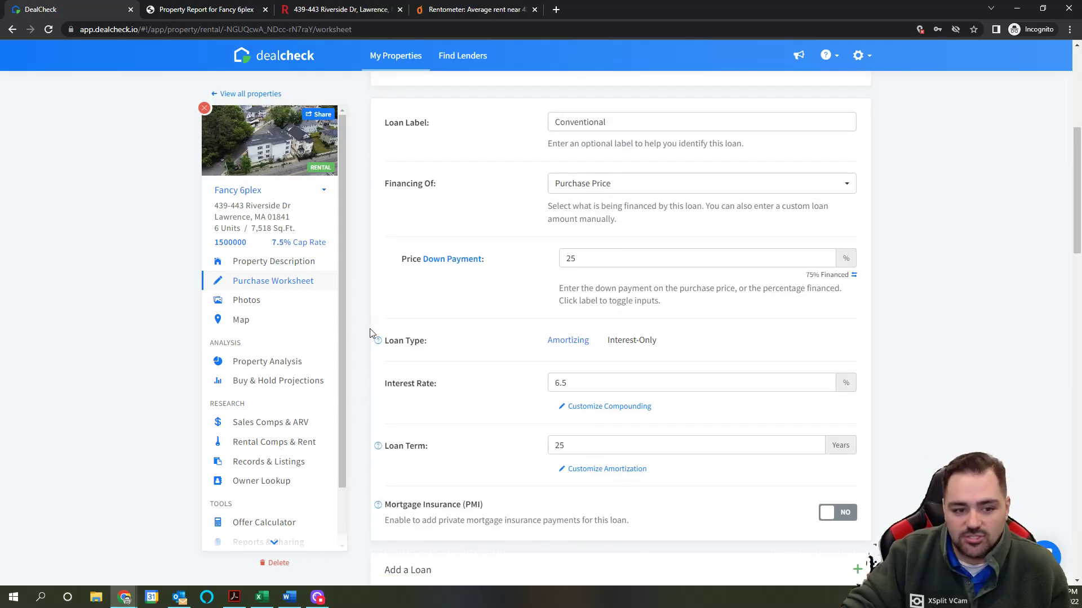
pyautogui.scroll(-1, 282, 437)
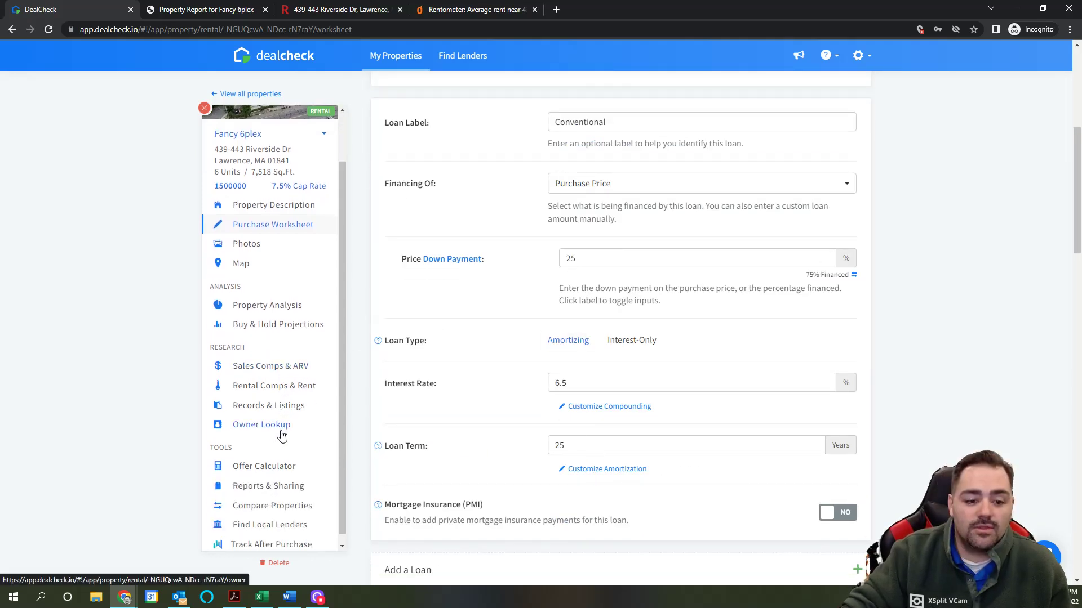
pyautogui.click(277, 468)
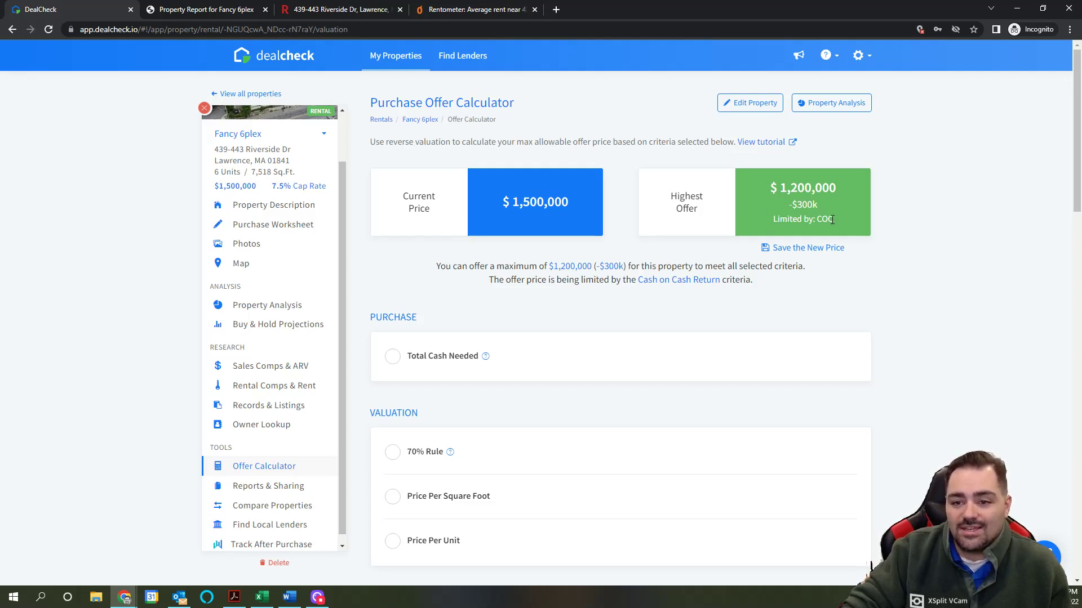
pyautogui.scroll(-15, 751, 294)
pyautogui.scroll(15, 679, 304)
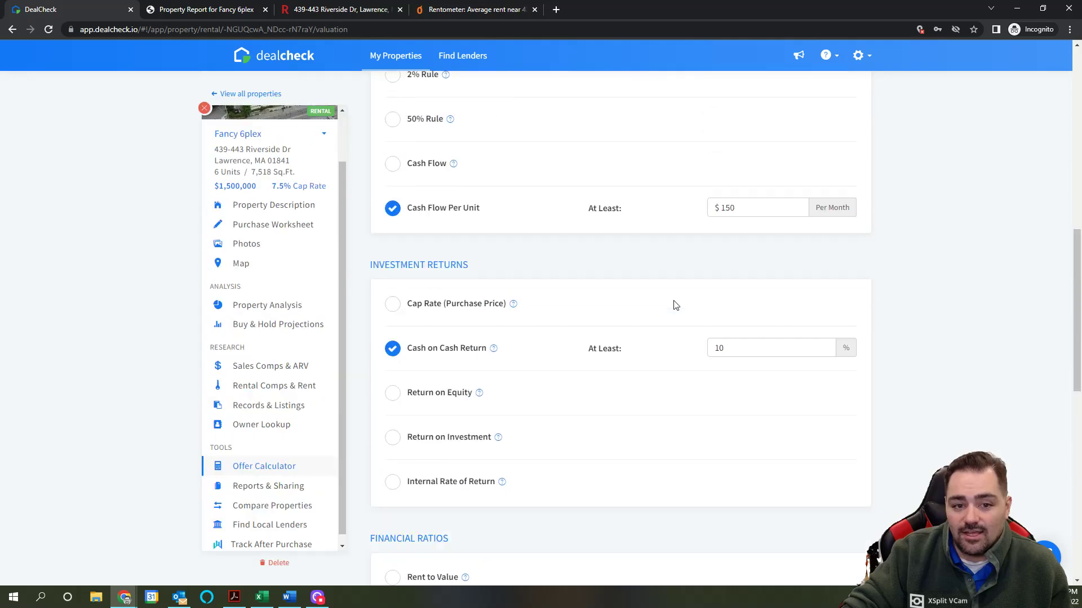
pyautogui.scroll(-4, 500, 353)
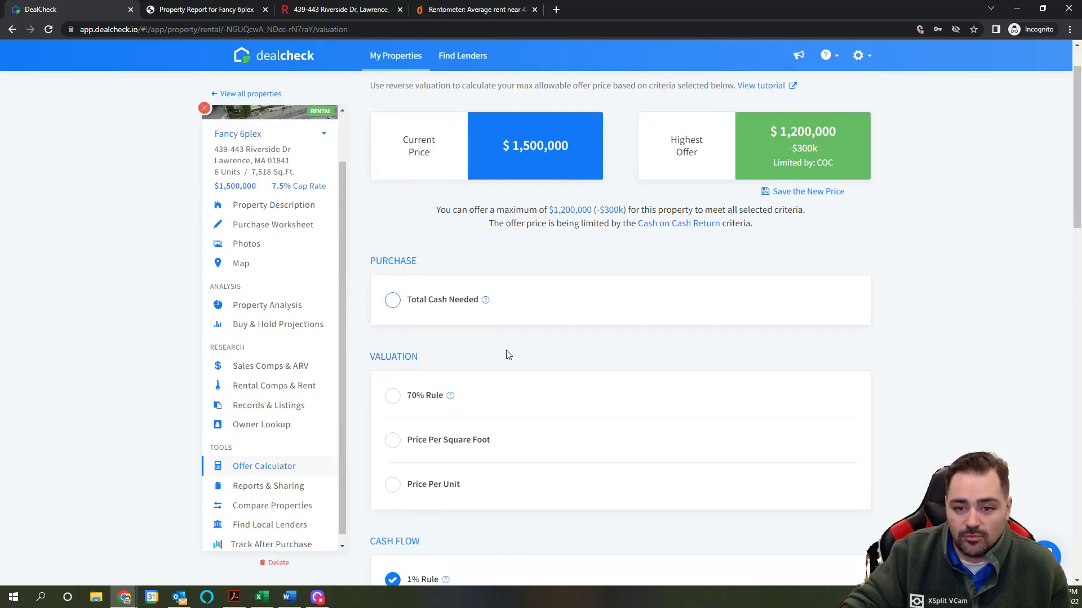
pyautogui.scroll(-7, 439, 420)
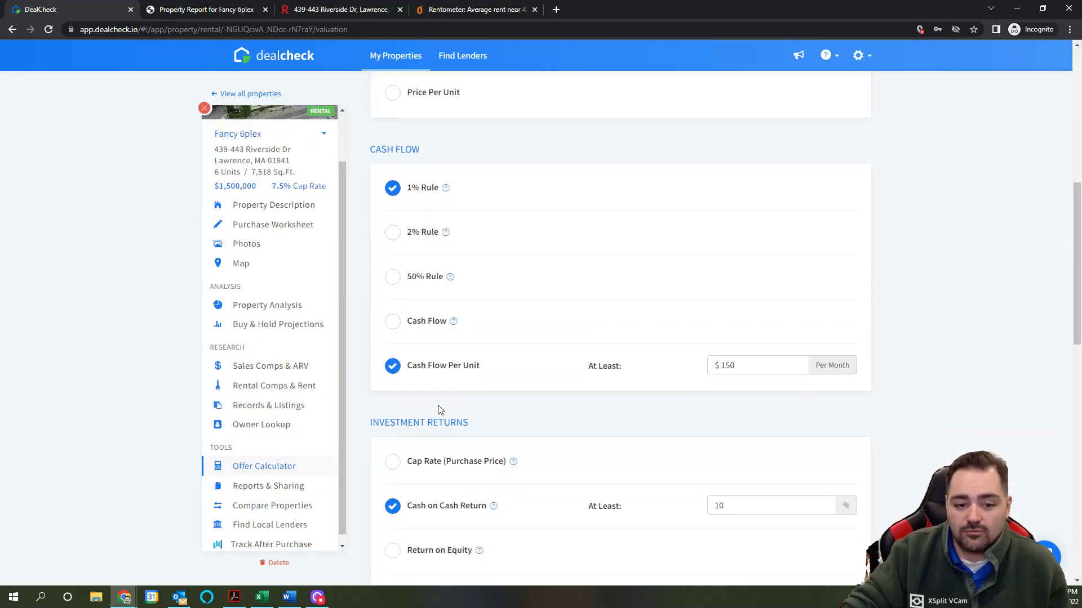
pyautogui.scroll(-7, 448, 390)
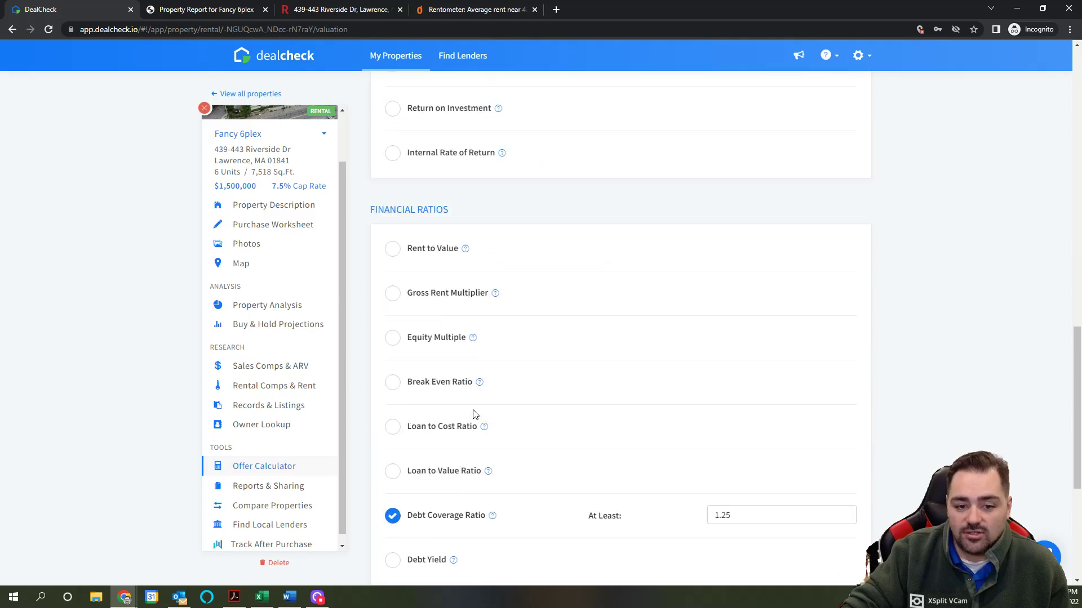
pyautogui.scroll(20, 720, 379)
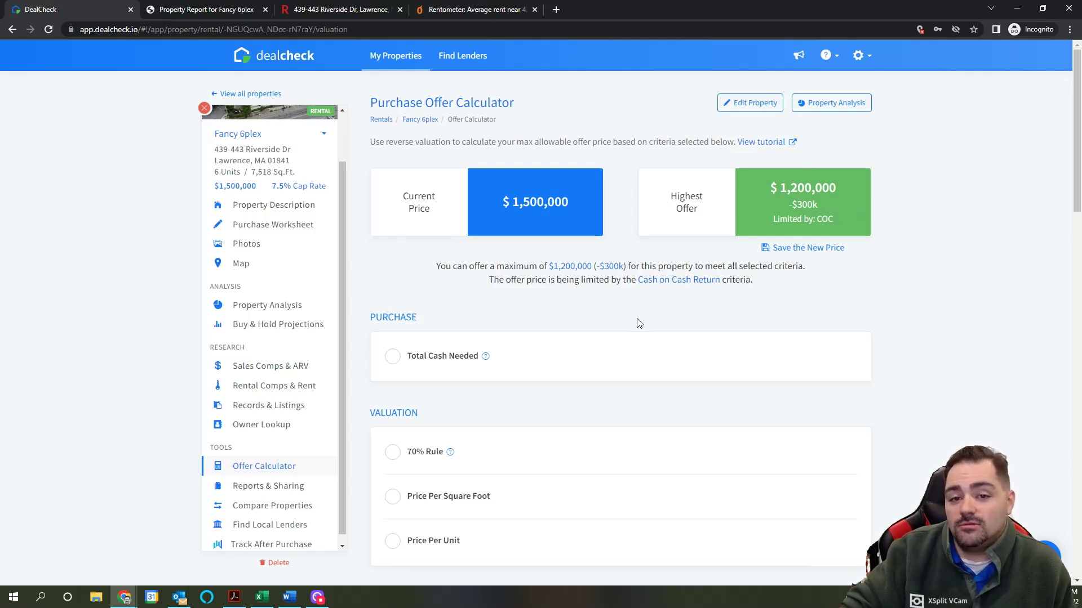
pyautogui.scroll(-1, 637, 293)
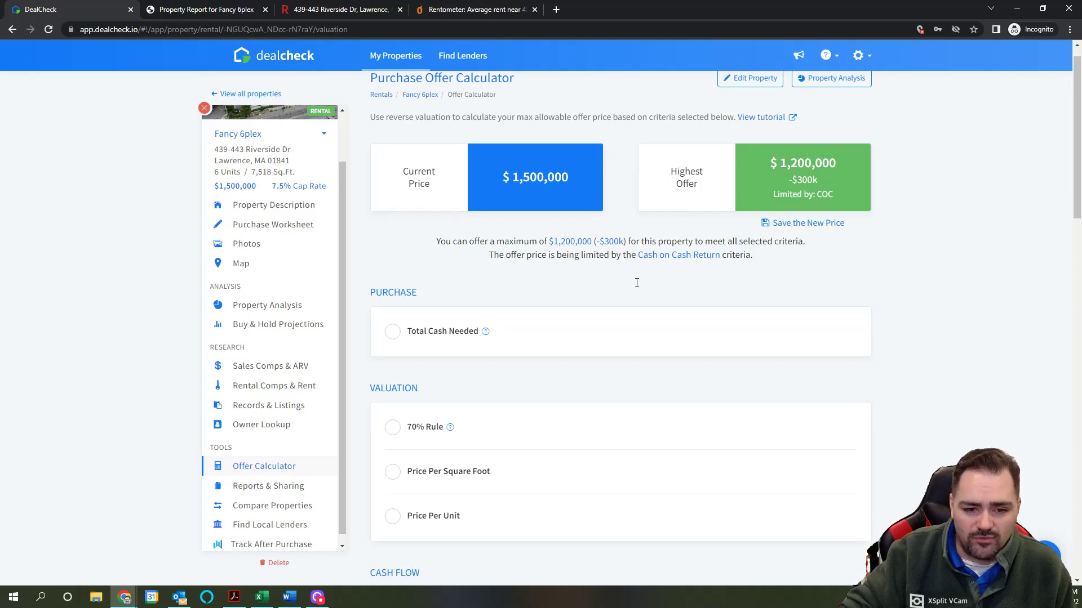
pyautogui.scroll(-2, 637, 284)
pyautogui.scroll(-4, 637, 286)
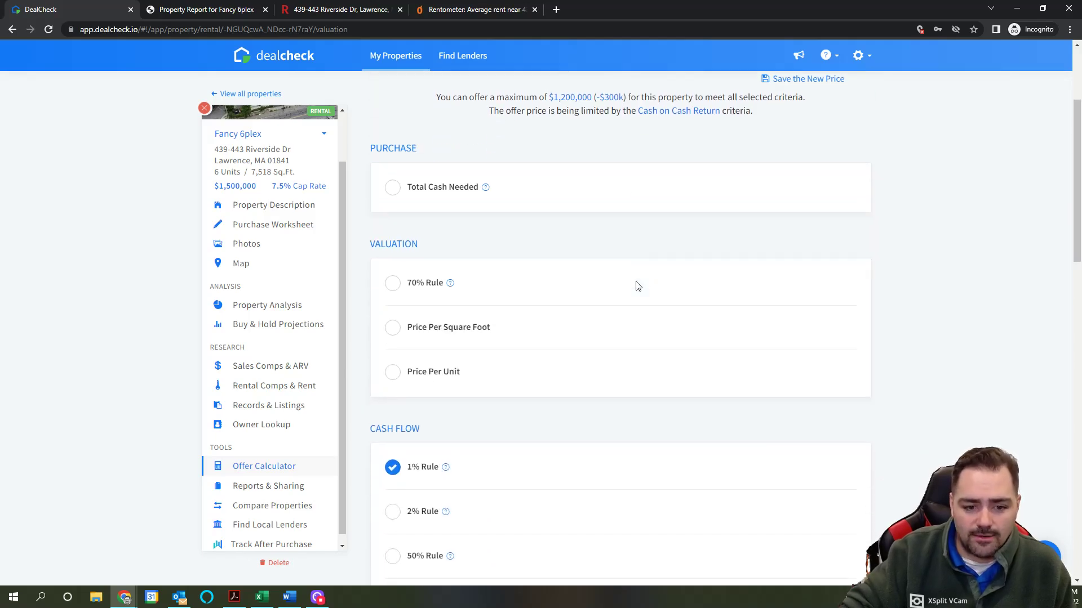
pyautogui.scroll(6, 637, 285)
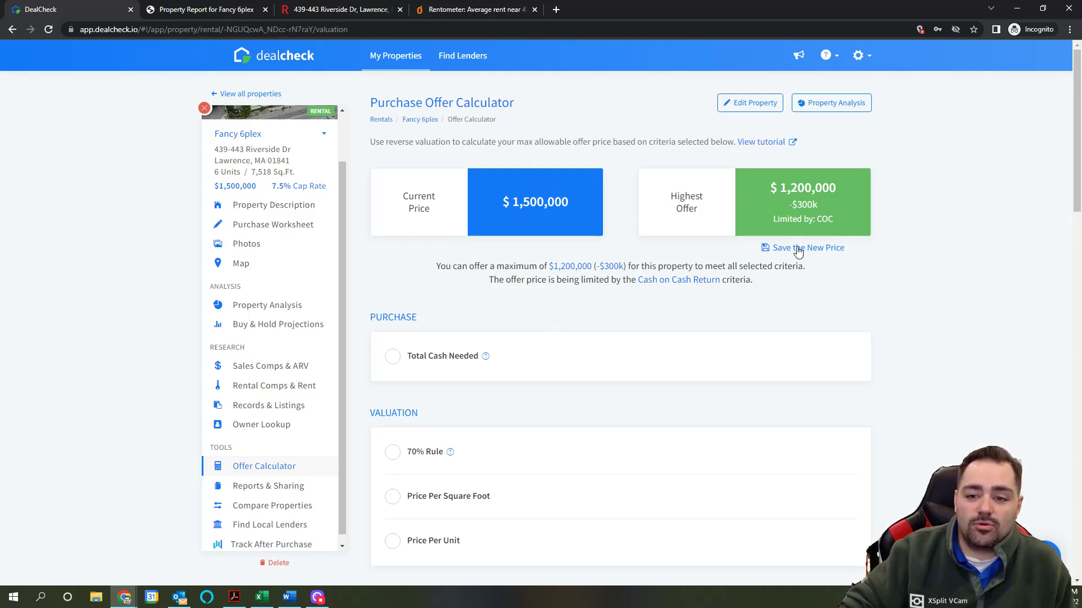
# Step: In the Offer Calculator, save the $1,200,000 highest offer as the new purchase price
pyautogui.click(294, 232)
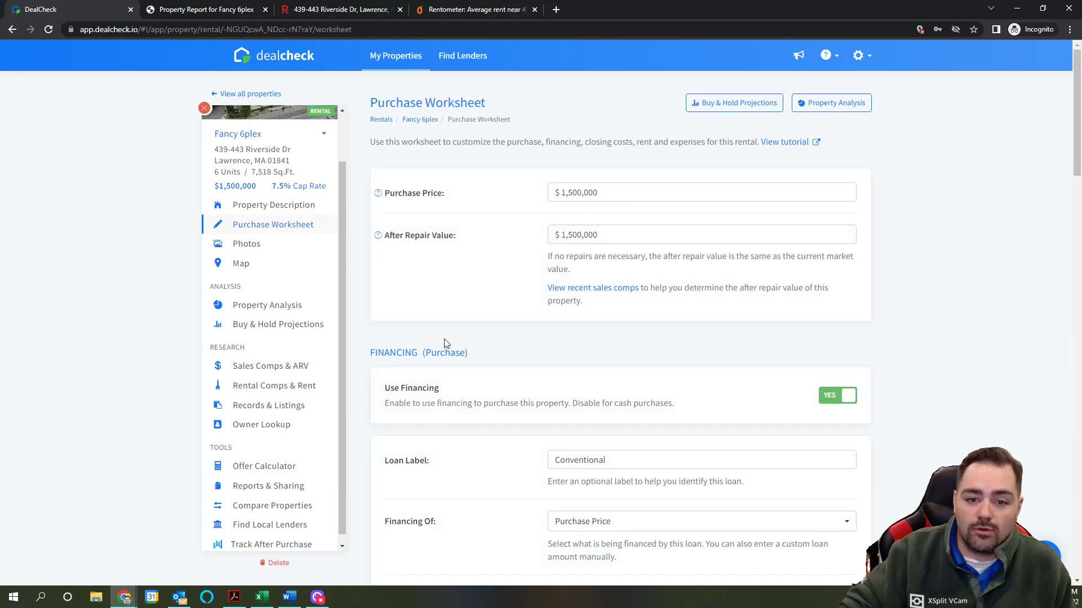
pyautogui.click(254, 469)
pyautogui.click(812, 249)
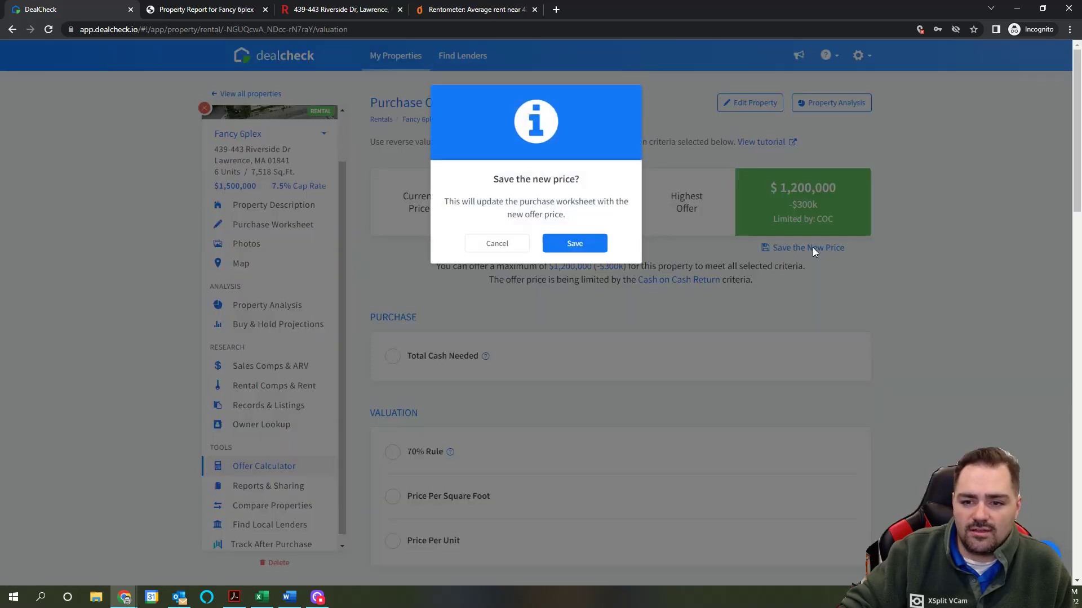
pyautogui.click(577, 247)
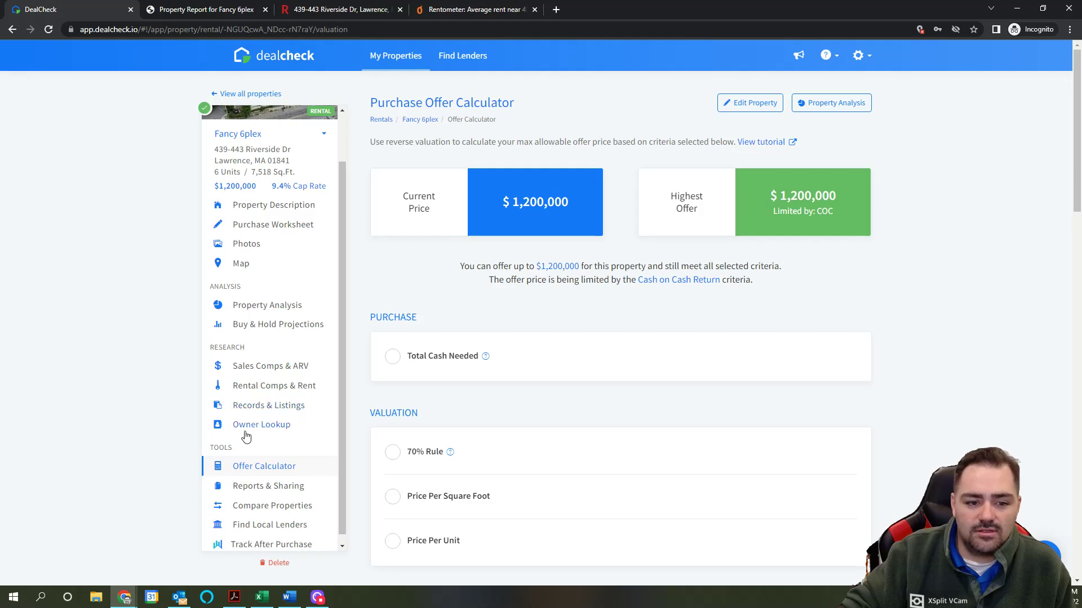
# Step: Verify the $1,200,000 purchase price on the purchase worksheet, with the cap rate now 9.4%
pyautogui.click(276, 228)
pyautogui.click(587, 193)
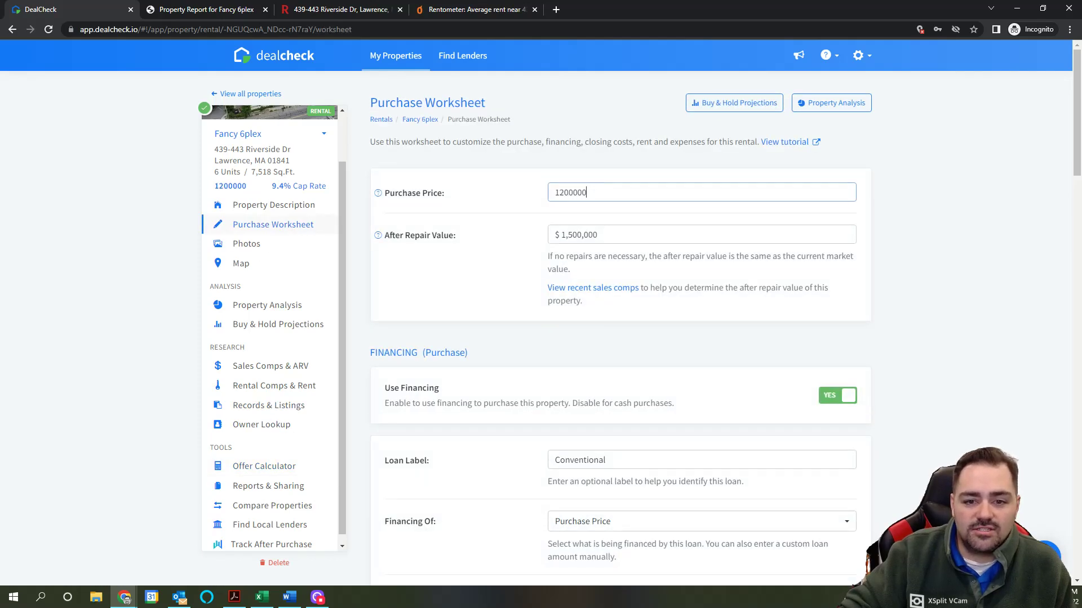
pyautogui.moveTo(586, 193); pyautogui.dragTo(556, 193)
pyautogui.click(572, 337)
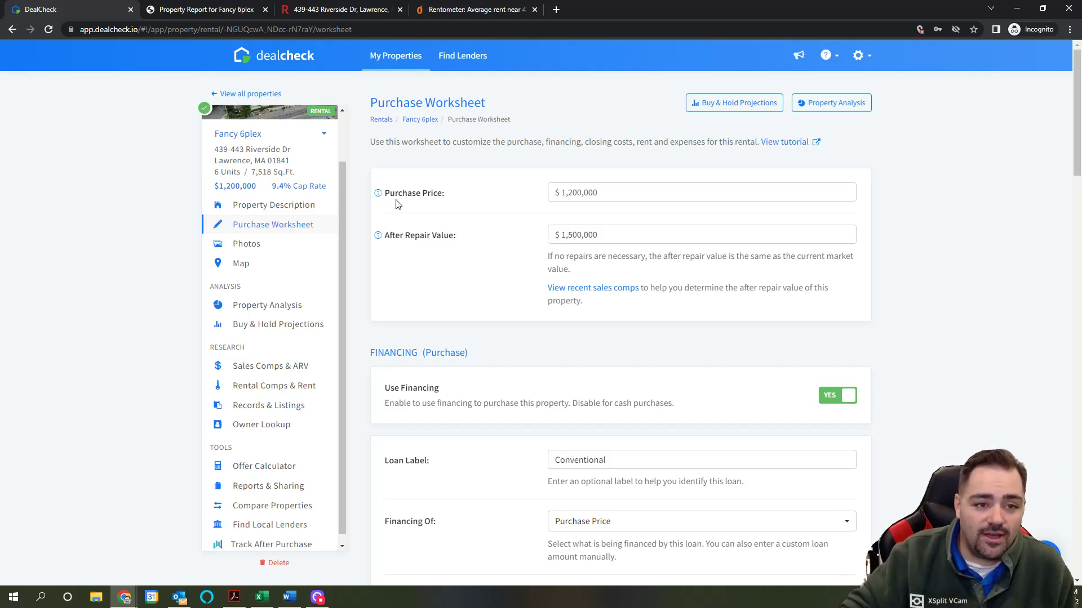
pyautogui.scroll(1, 203, 115)
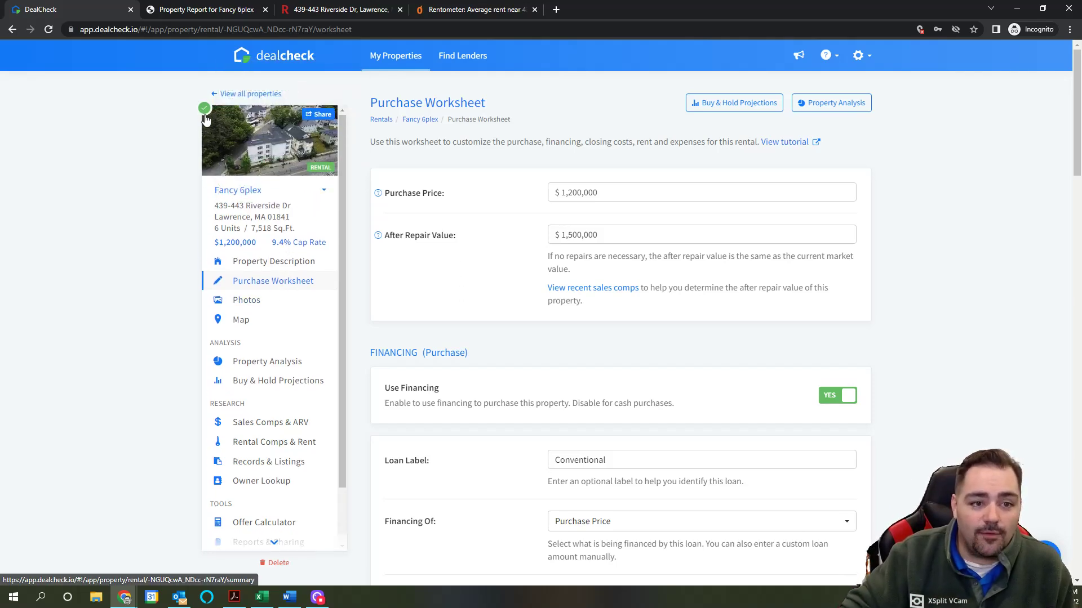
pyautogui.moveTo(203, 116)
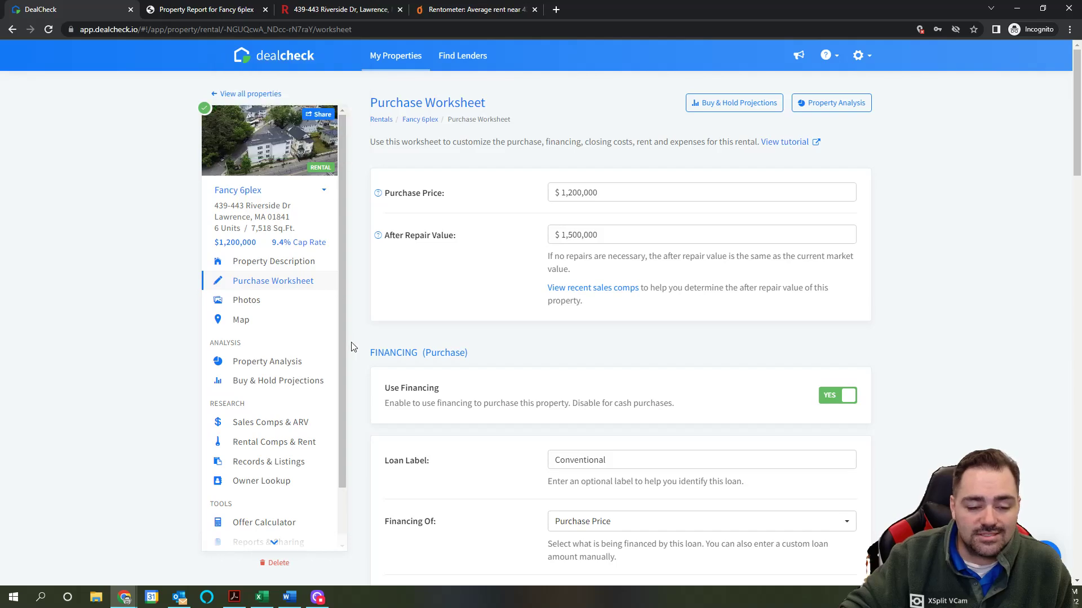
# Step: Review the Property Analysis returns at the $1,200,000 price
pyautogui.click(290, 368)
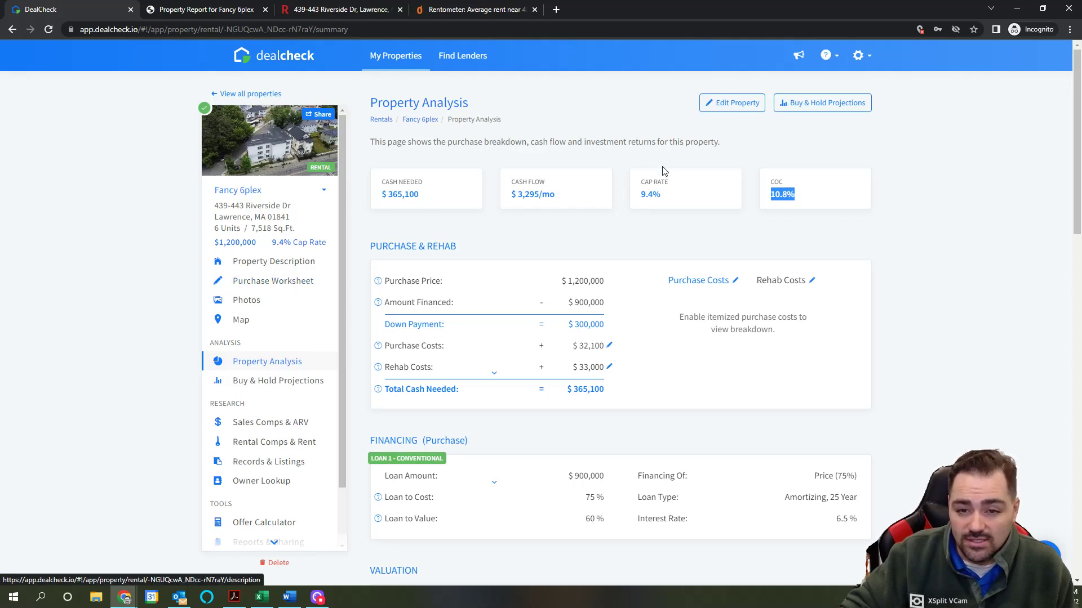
pyautogui.scroll(-1, 702, 251)
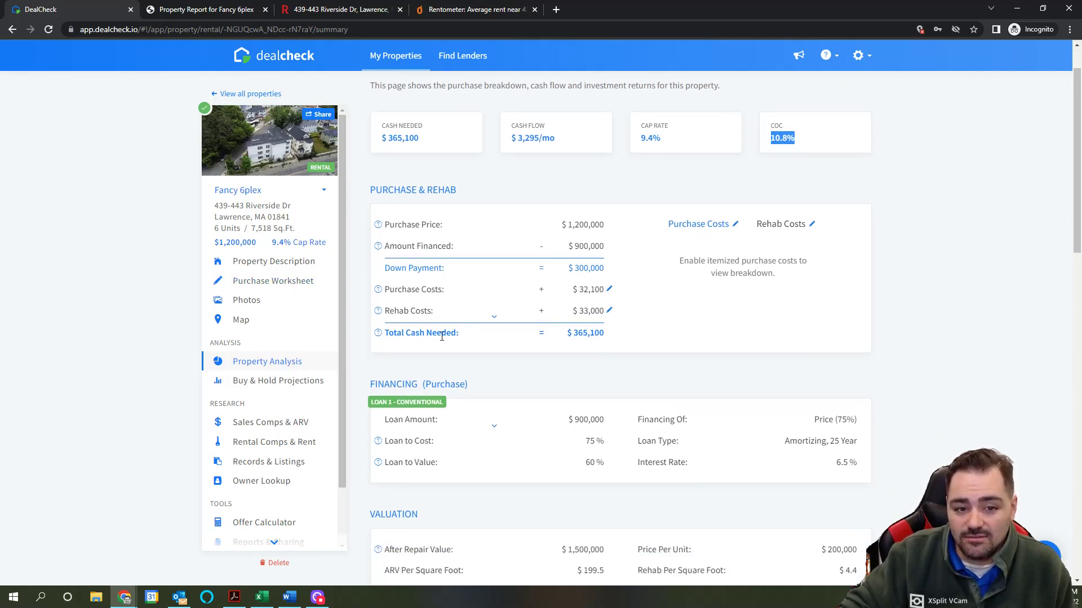
pyautogui.click(306, 290)
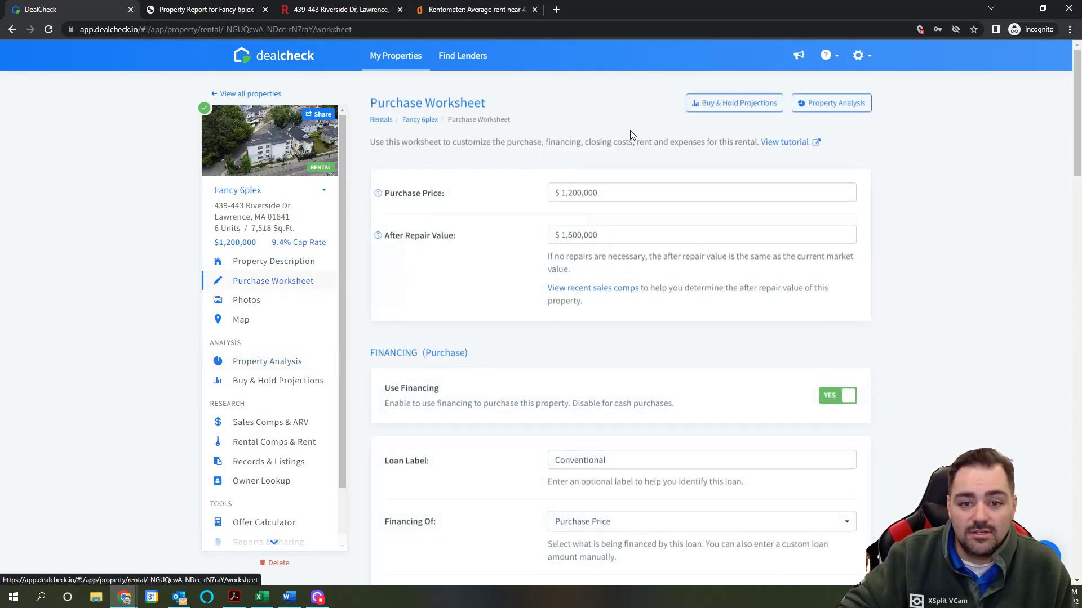
# Step: Change the worksheet purchase price from 1,200,000 to 1,225,000 and apply it
pyautogui.click(572, 192)
pyautogui.moveTo(563, 193); pyautogui.dragTo(568, 193)
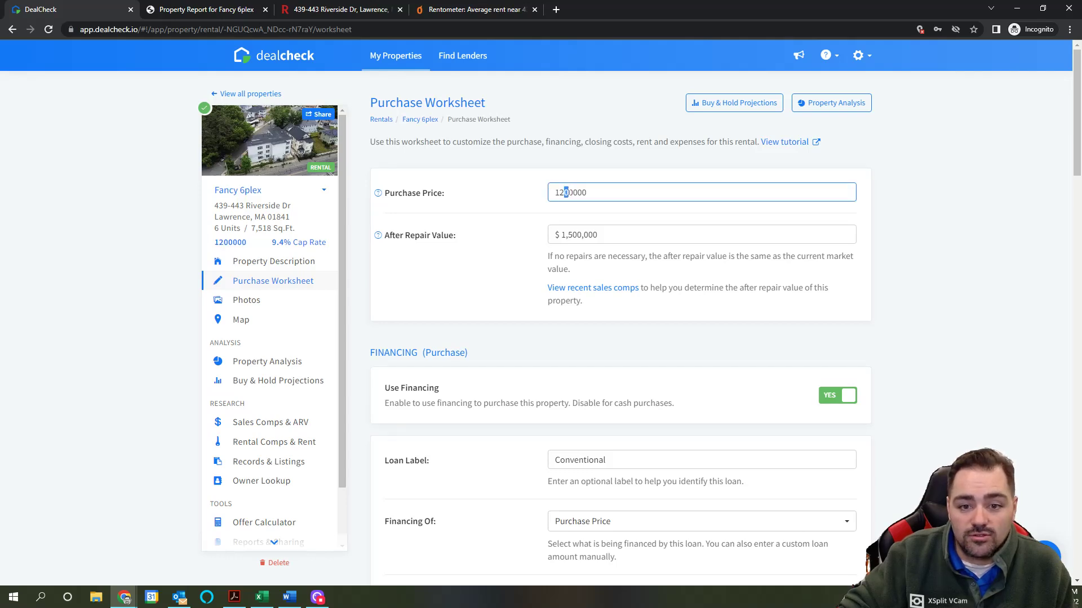
pyautogui.write('2')
pyautogui.press('Delete')
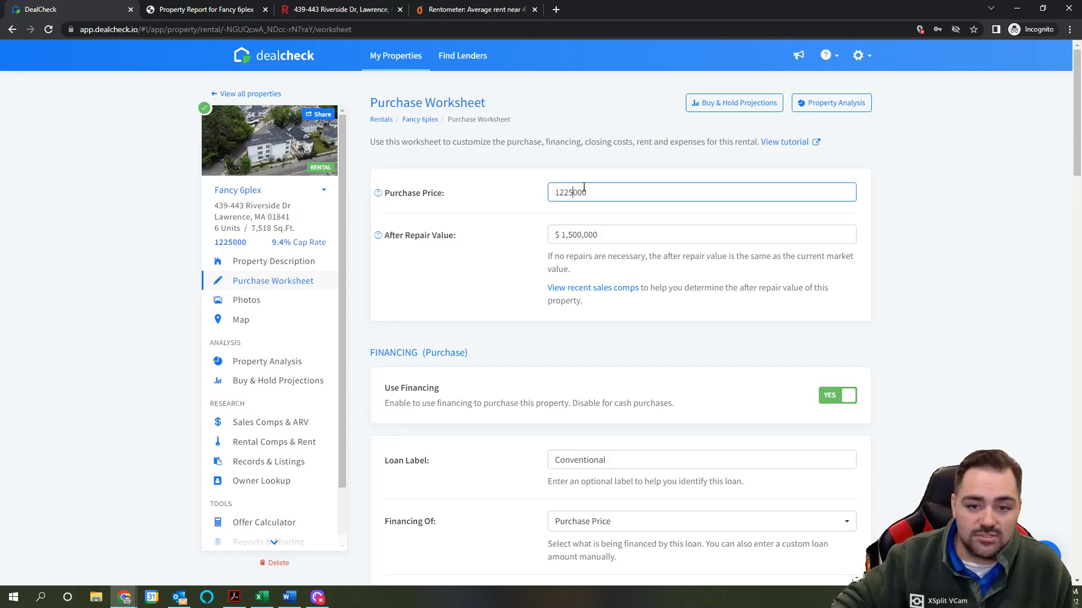
pyautogui.click(720, 218)
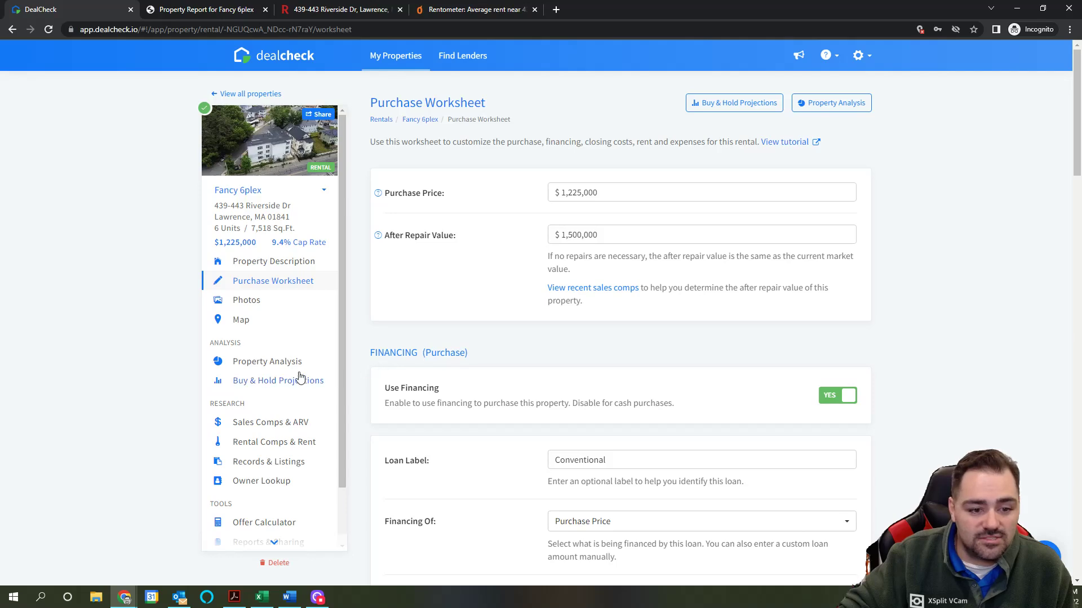
# Step: Review Property Analysis at $1,225,000: 10.2% cash-on-cash, $3,168/mo cash flow, 9.2% cap rate
pyautogui.click(282, 361)
pyautogui.moveTo(791, 196); pyautogui.dragTo(770, 197)
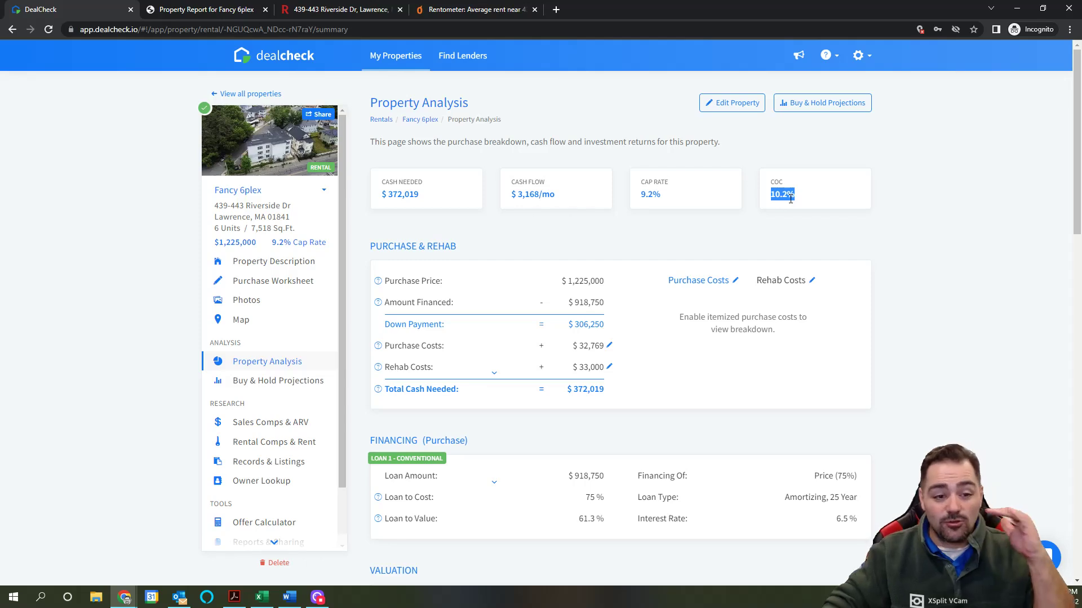
pyautogui.scroll(-10, 787, 198)
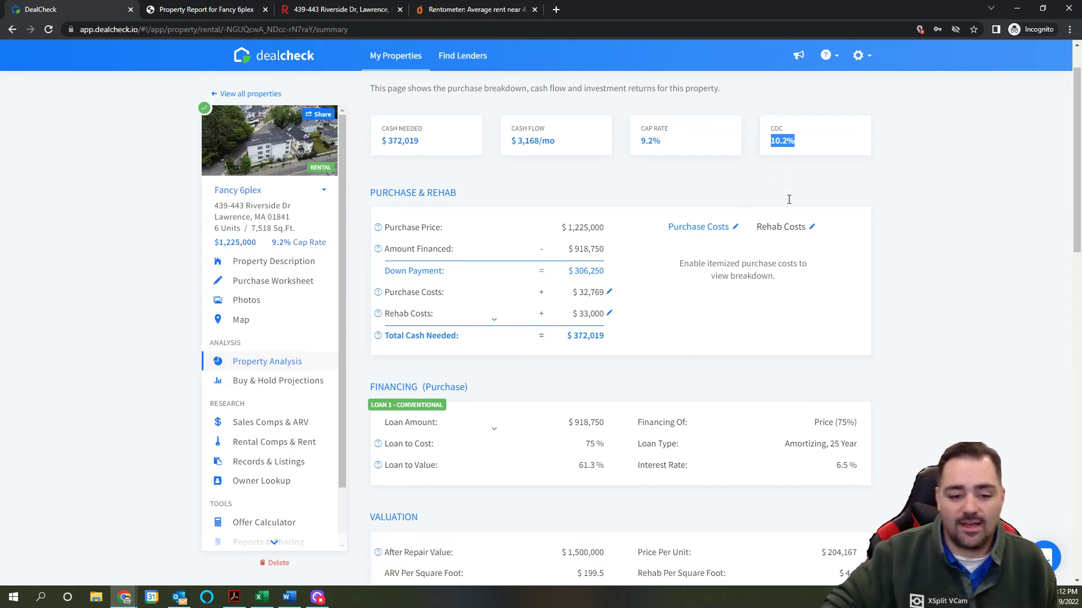
pyautogui.scroll(10, 766, 195)
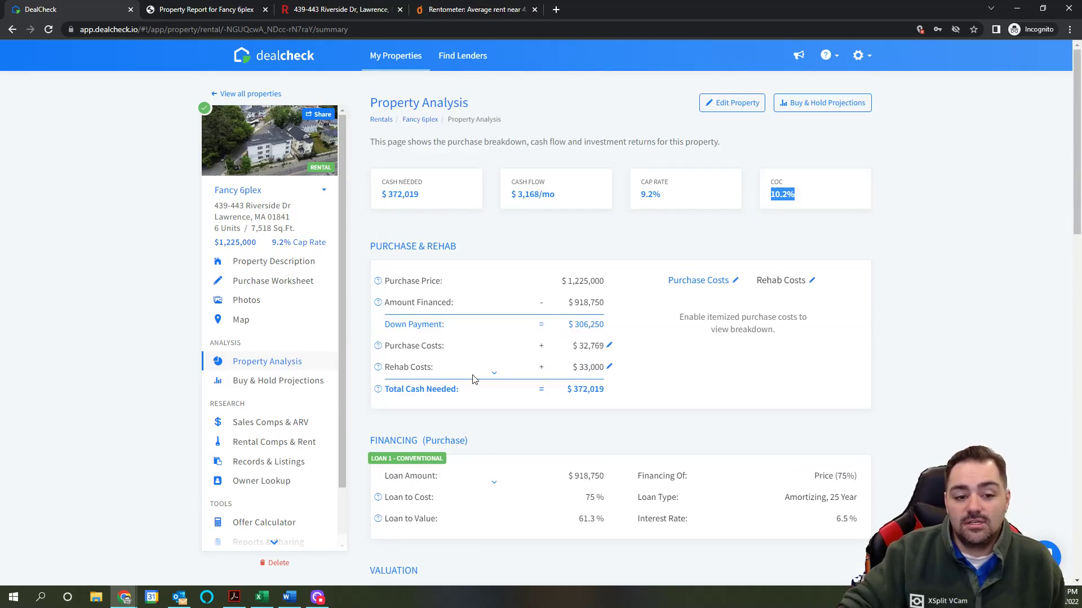
pyautogui.scroll(-1, 299, 425)
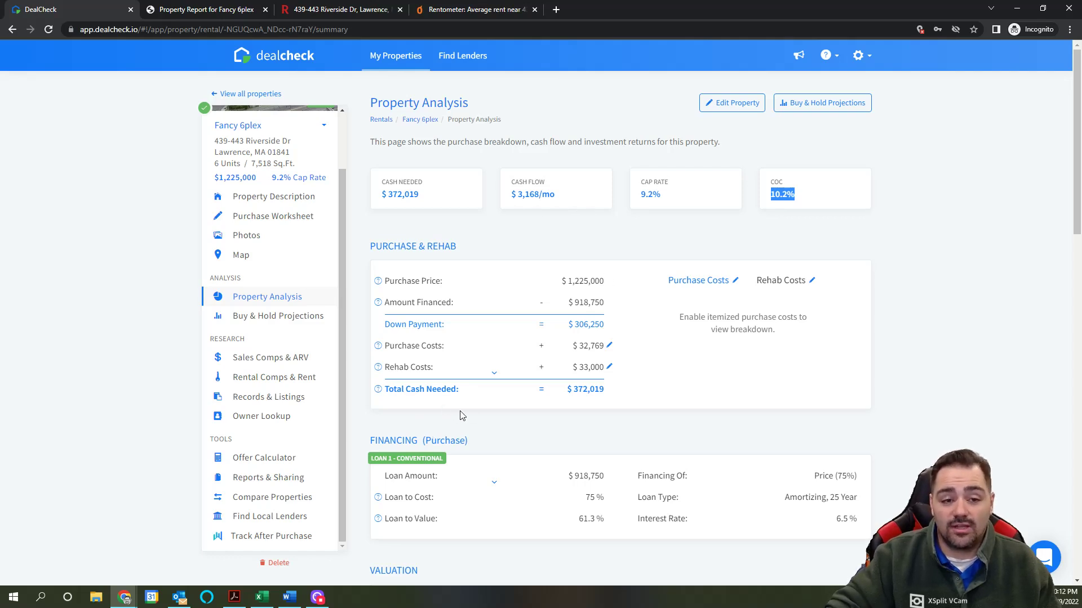
pyautogui.scroll(-10, 466, 422)
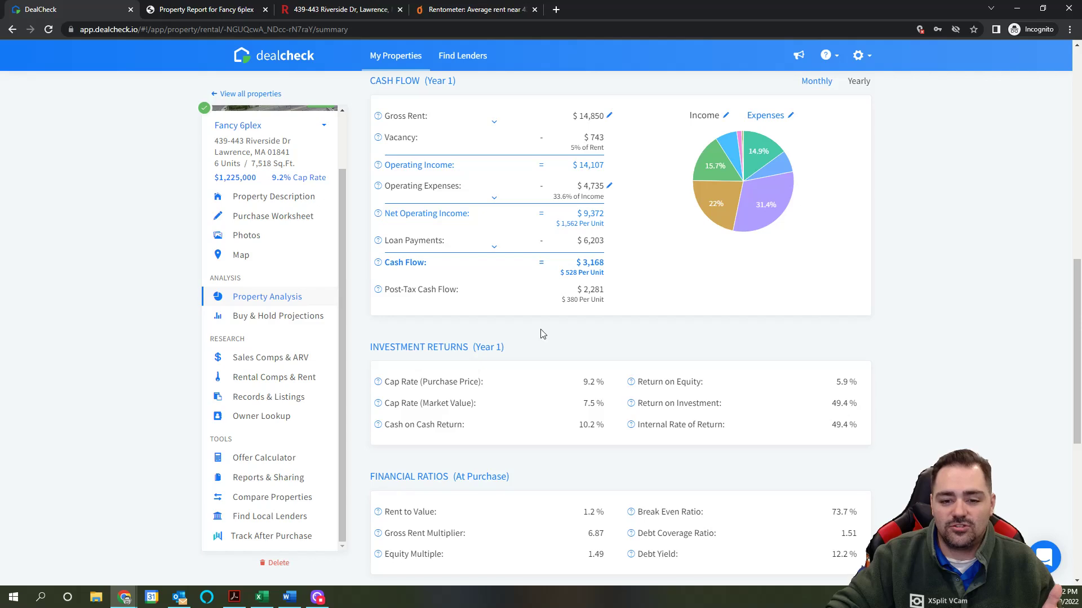
pyautogui.scroll(10, 541, 330)
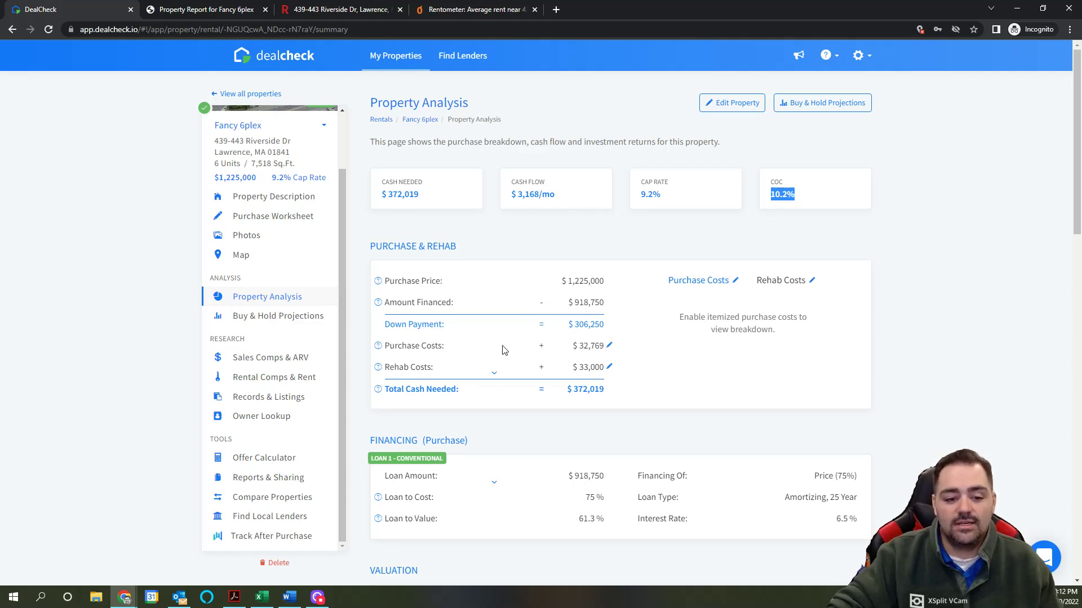
pyautogui.scroll(-3, 523, 403)
pyautogui.scroll(3, 524, 404)
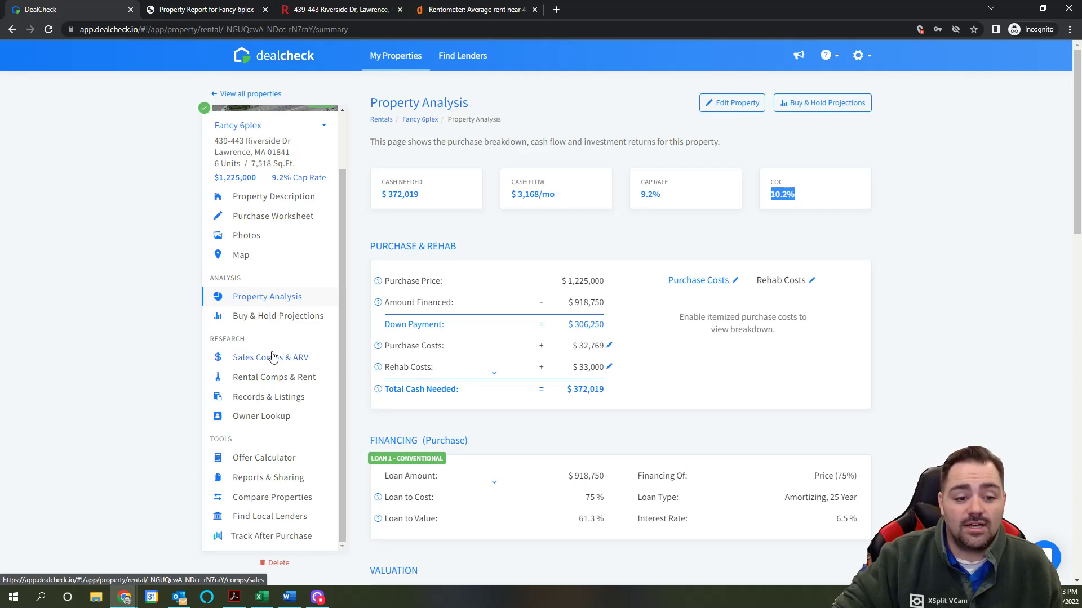
# Step: Check the Offer Calculator at $1,225,000, then open the One-Page Report PDF
pyautogui.click(263, 459)
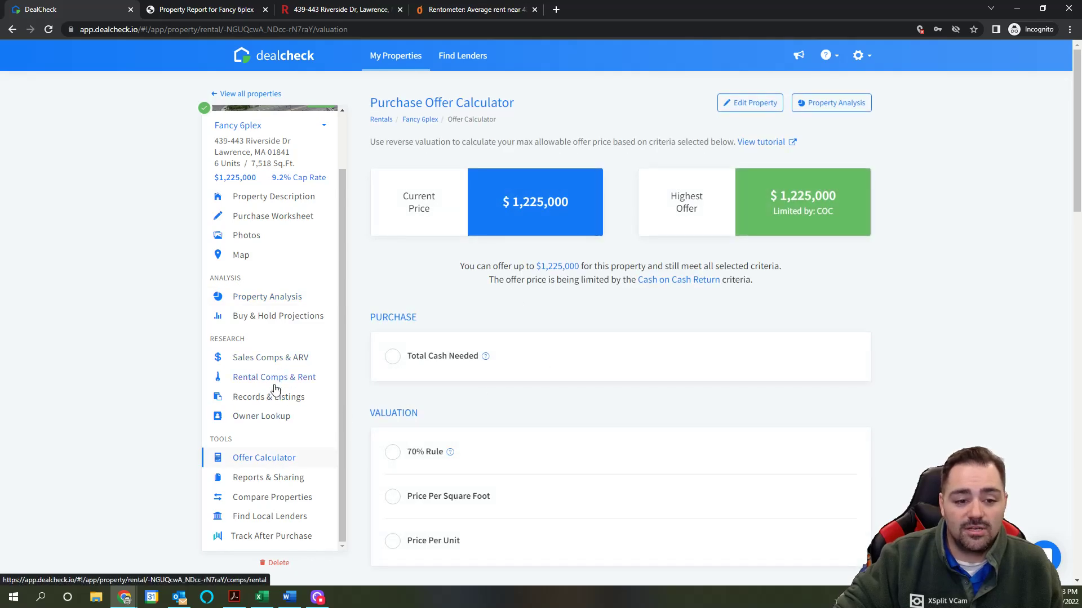
pyautogui.click(267, 479)
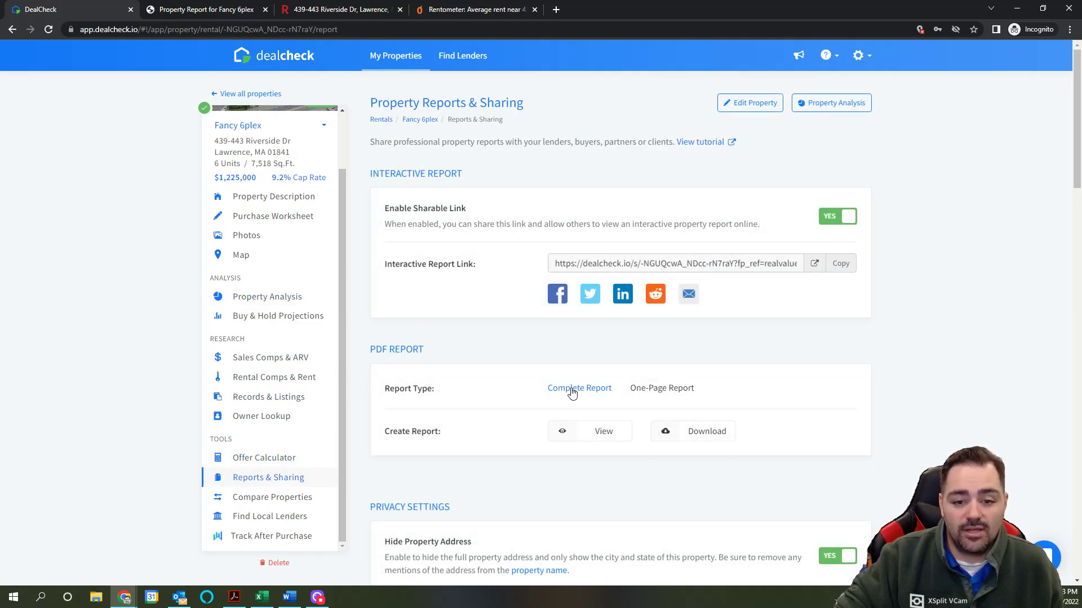
pyautogui.click(670, 389)
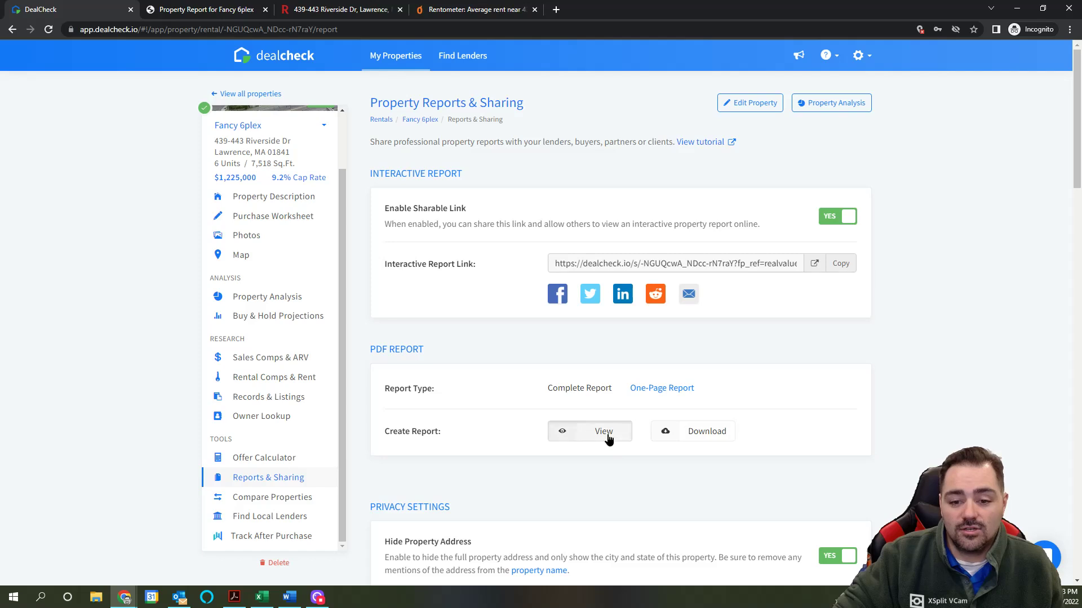
pyautogui.click(609, 436)
# Step: Scroll through the PDF report and return to the DealCheck property page
pyautogui.scroll(-1, 823, 335)
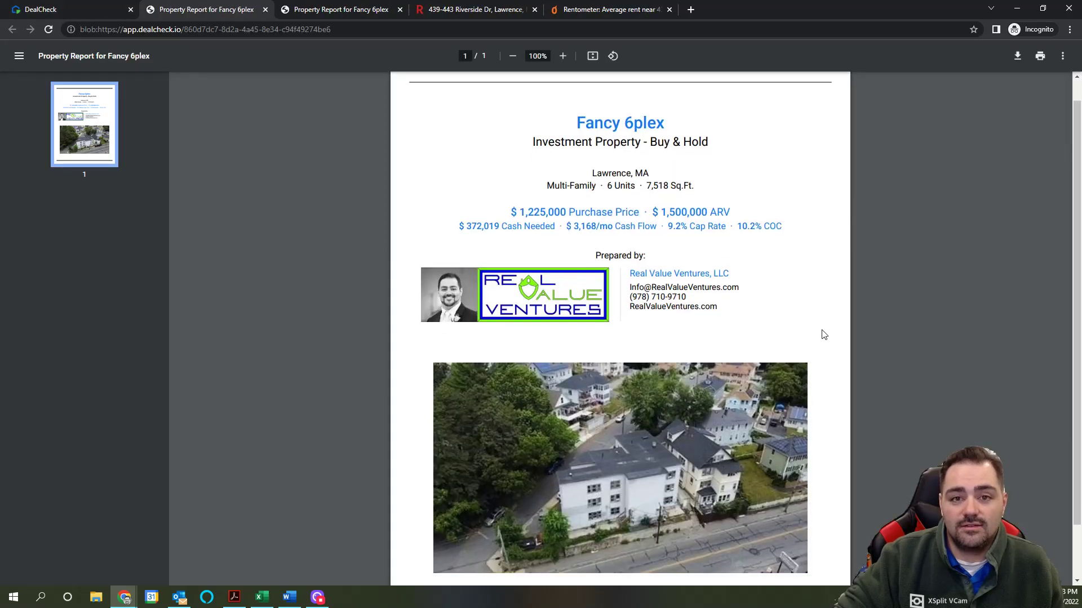
pyautogui.scroll(2, 823, 334)
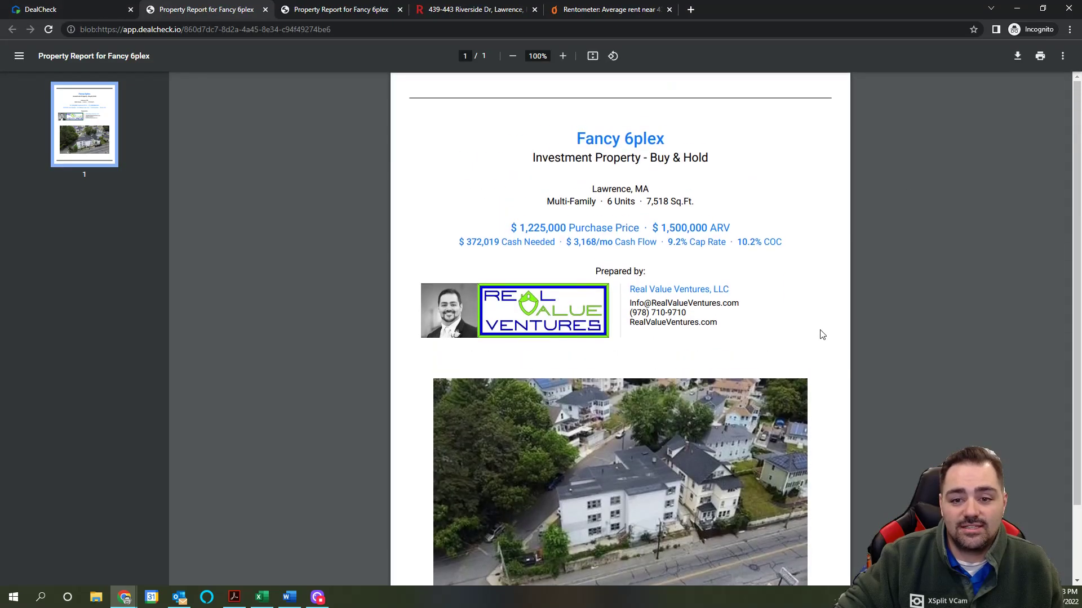
pyautogui.click(73, 10)
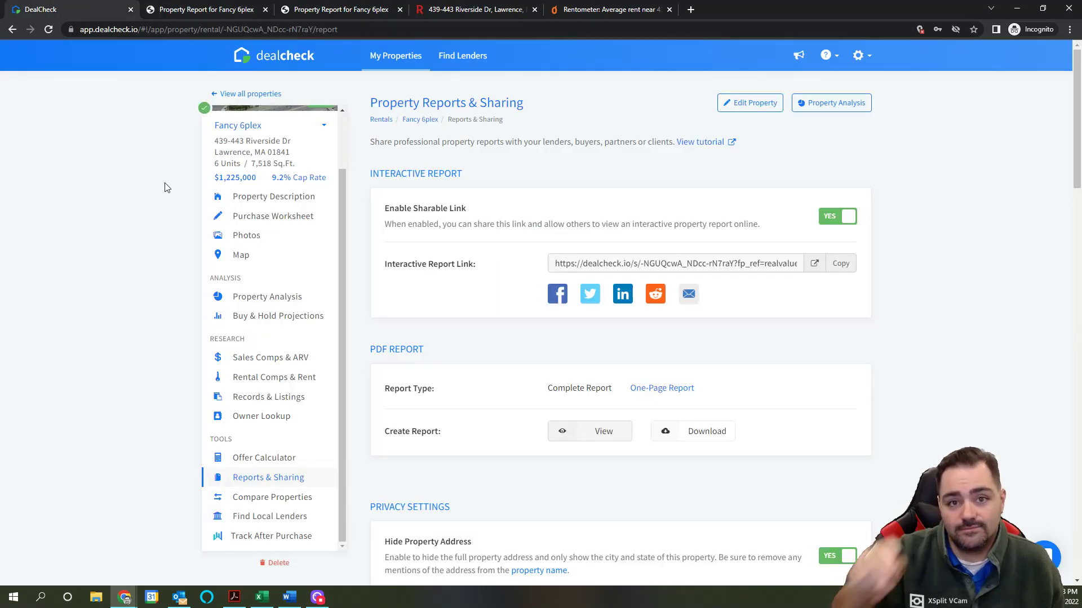